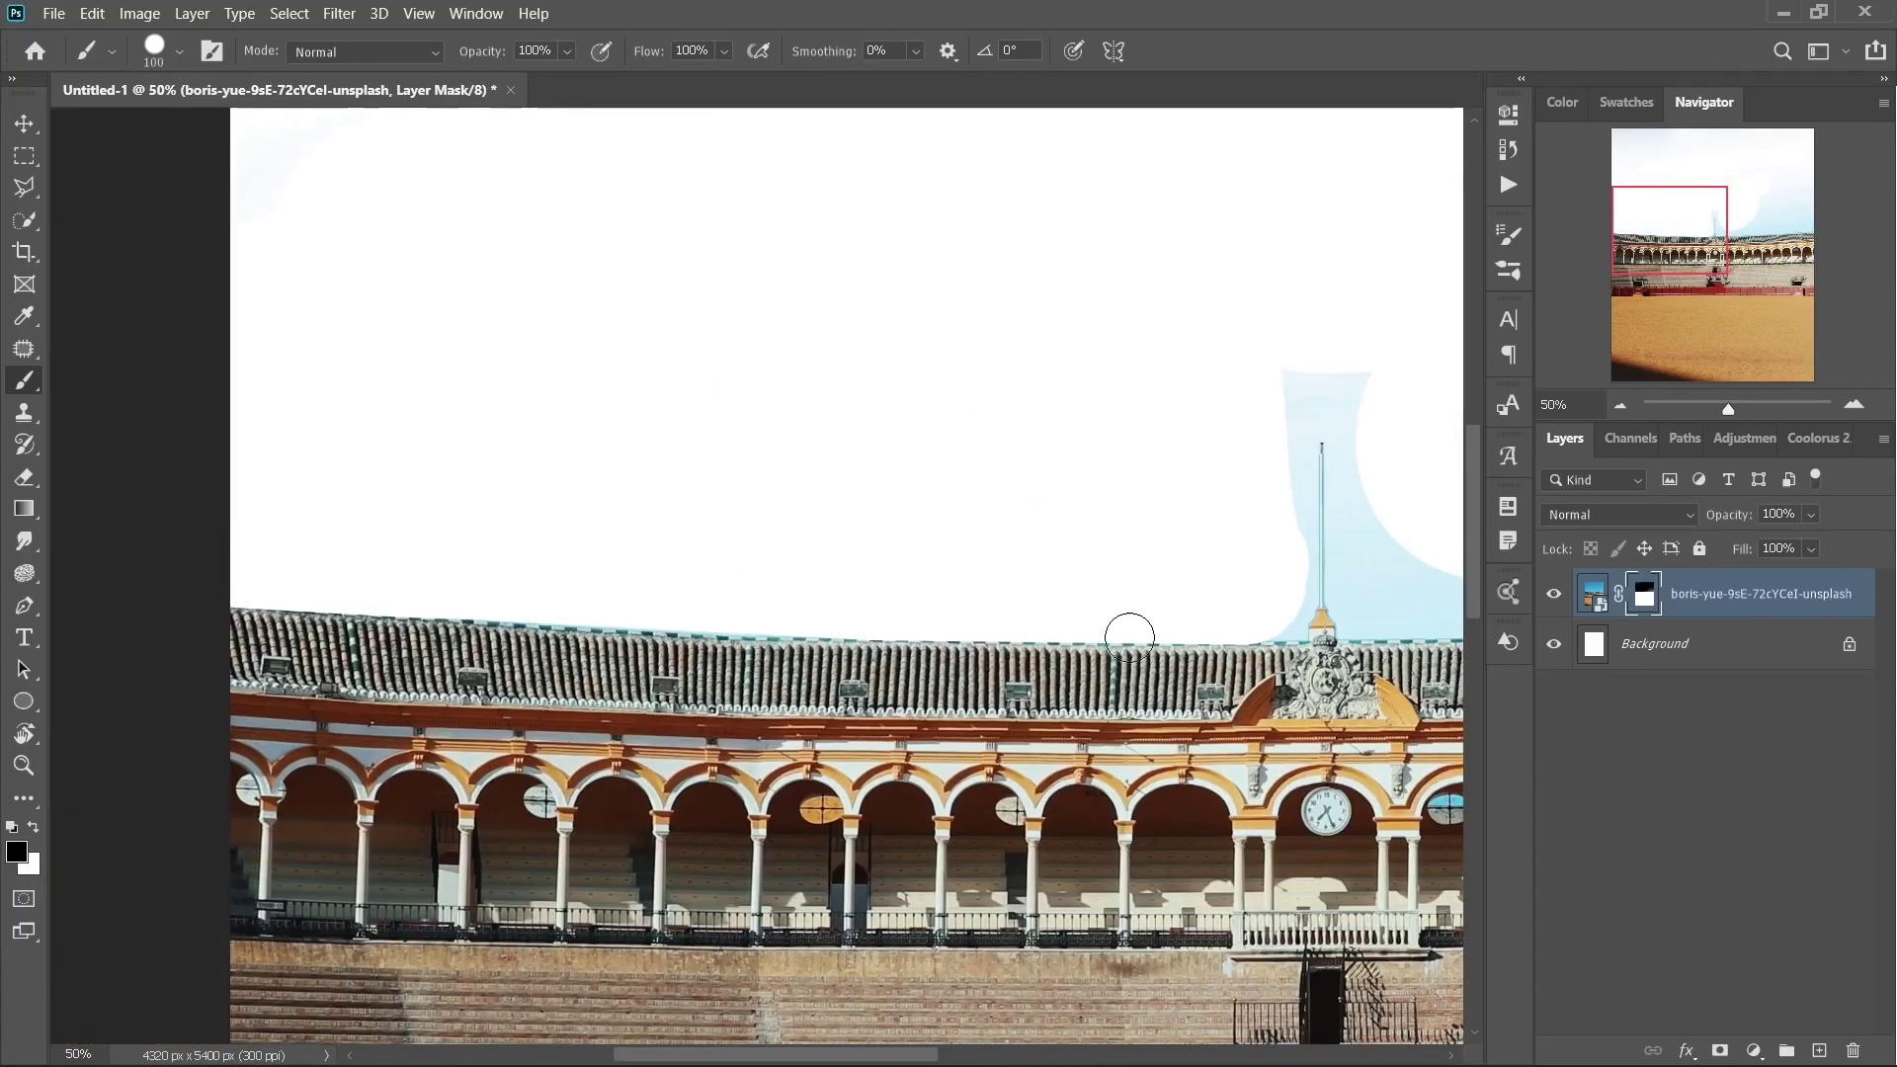
# - Paint out the leftover blue sky around the roofline and spire on the layer mask
pyautogui.moveTo(1265, 679); pyautogui.dragTo(961, 692)
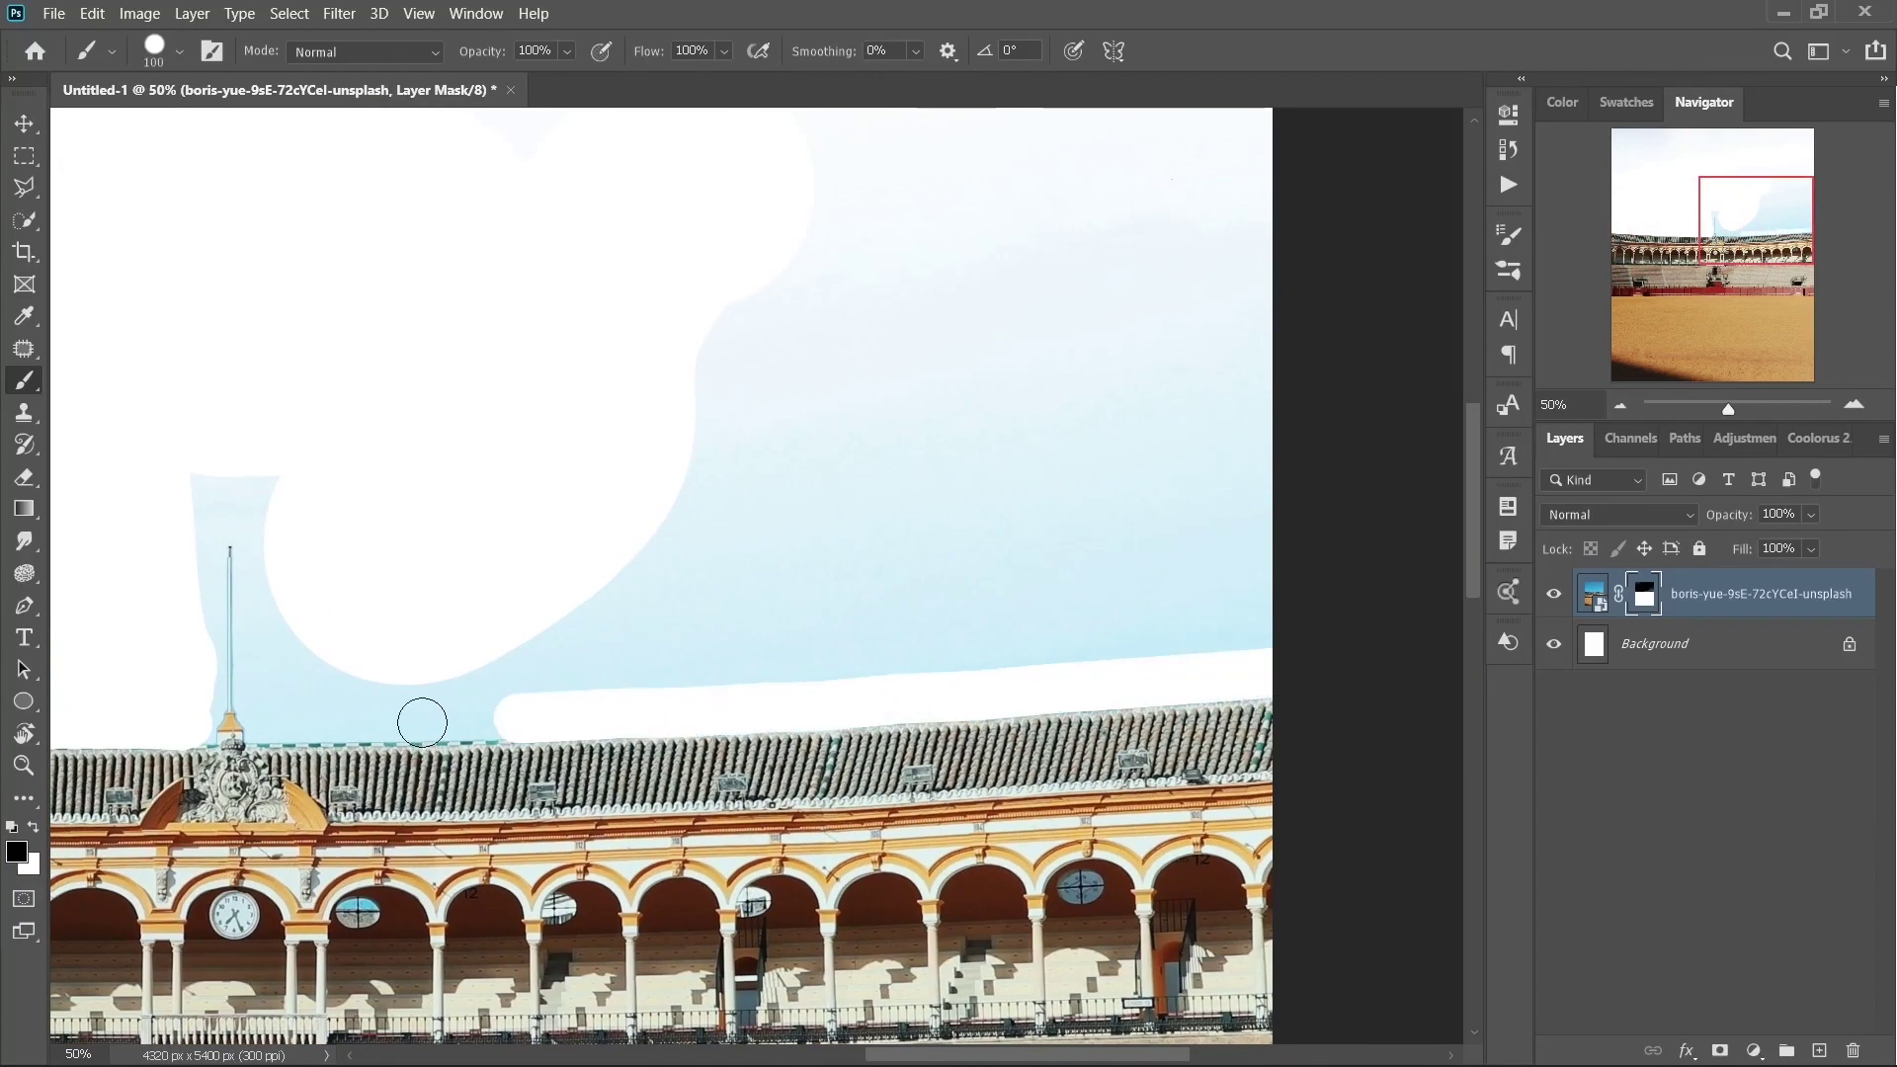
pyautogui.moveTo(422, 723)
pyautogui.mouseDown()
pyautogui.moveTo(287, 592)
pyautogui.moveTo(923, 474)
pyautogui.mouseUp()
pyautogui.hotkey('ctrl', '+')
pyautogui.hotkey('ctrl', '+')
pyautogui.moveTo(458, 204); pyautogui.dragTo(405, 332)
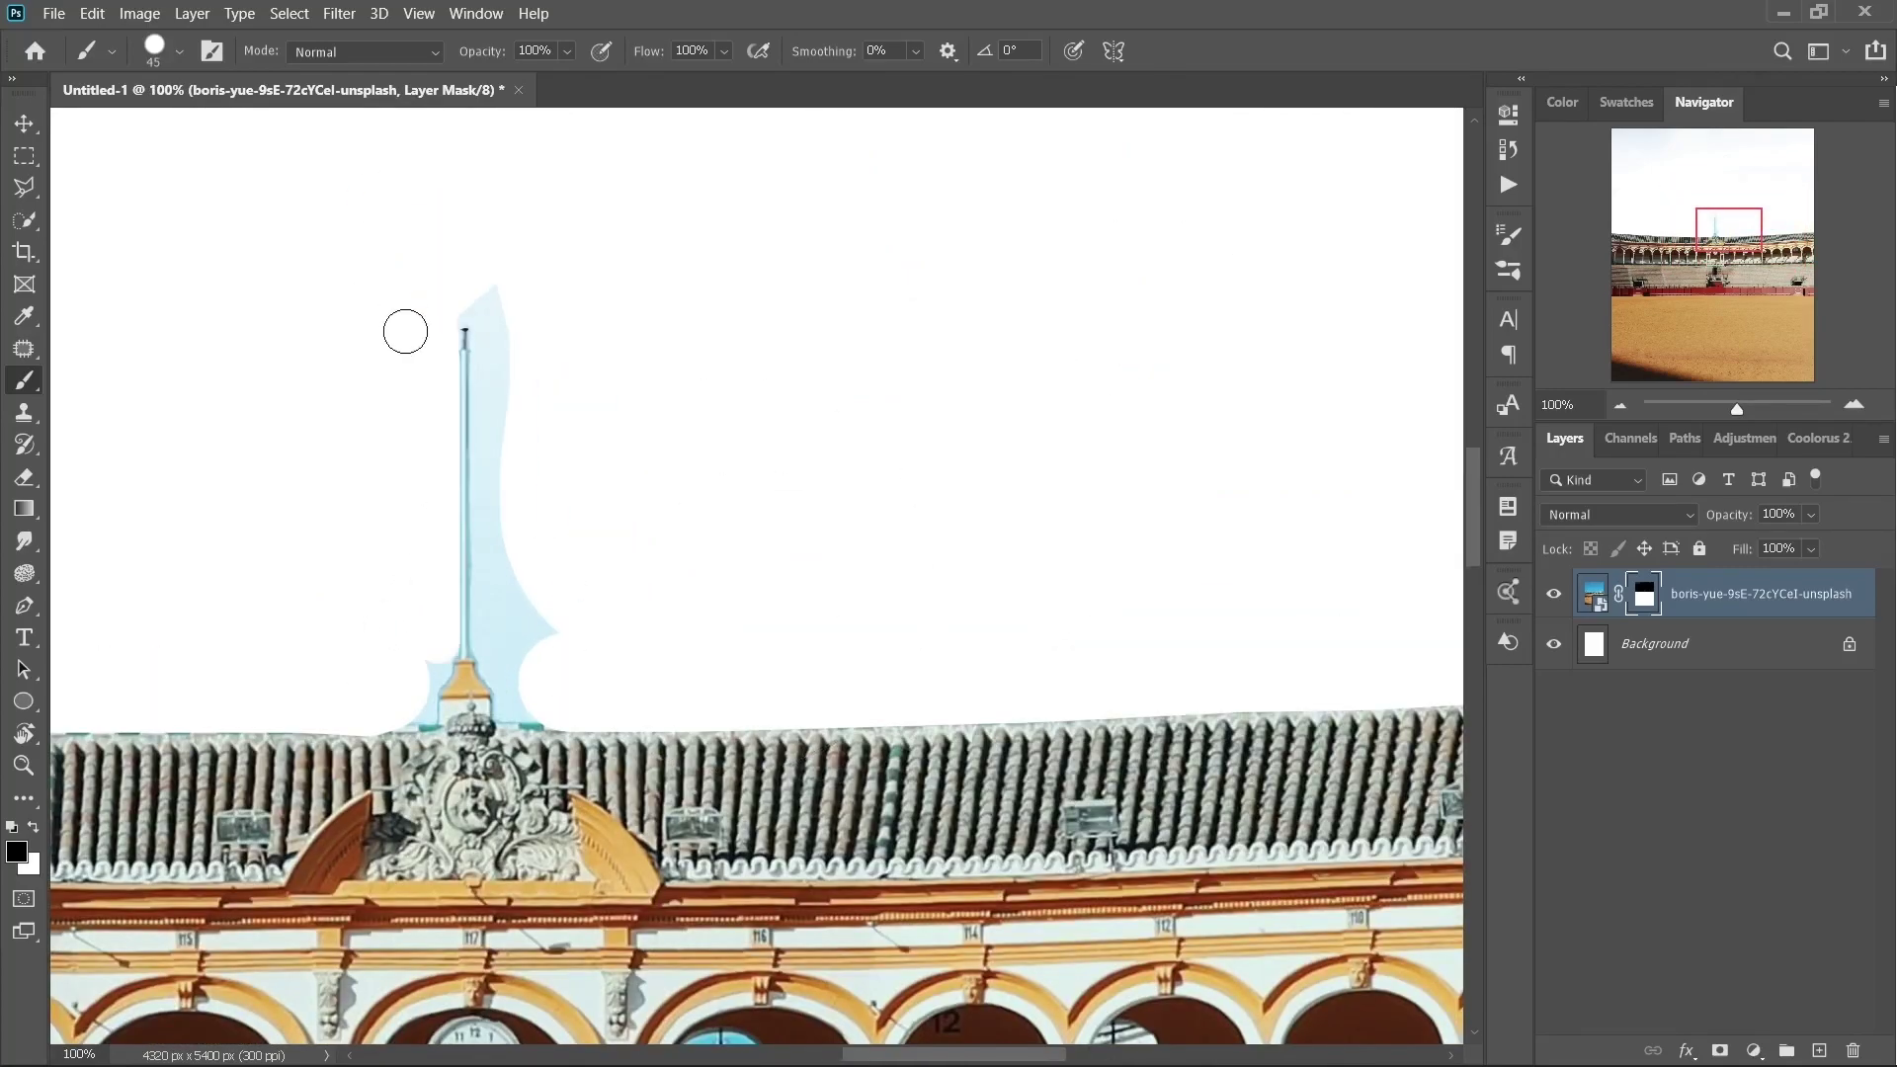
pyautogui.moveTo(488, 656); pyautogui.dragTo(500, 678)
# - Place the stormy cloud photo into the document and commit it
pyautogui.hotkey('ctrl', '-')
pyautogui.hotkey('ctrl', '-')
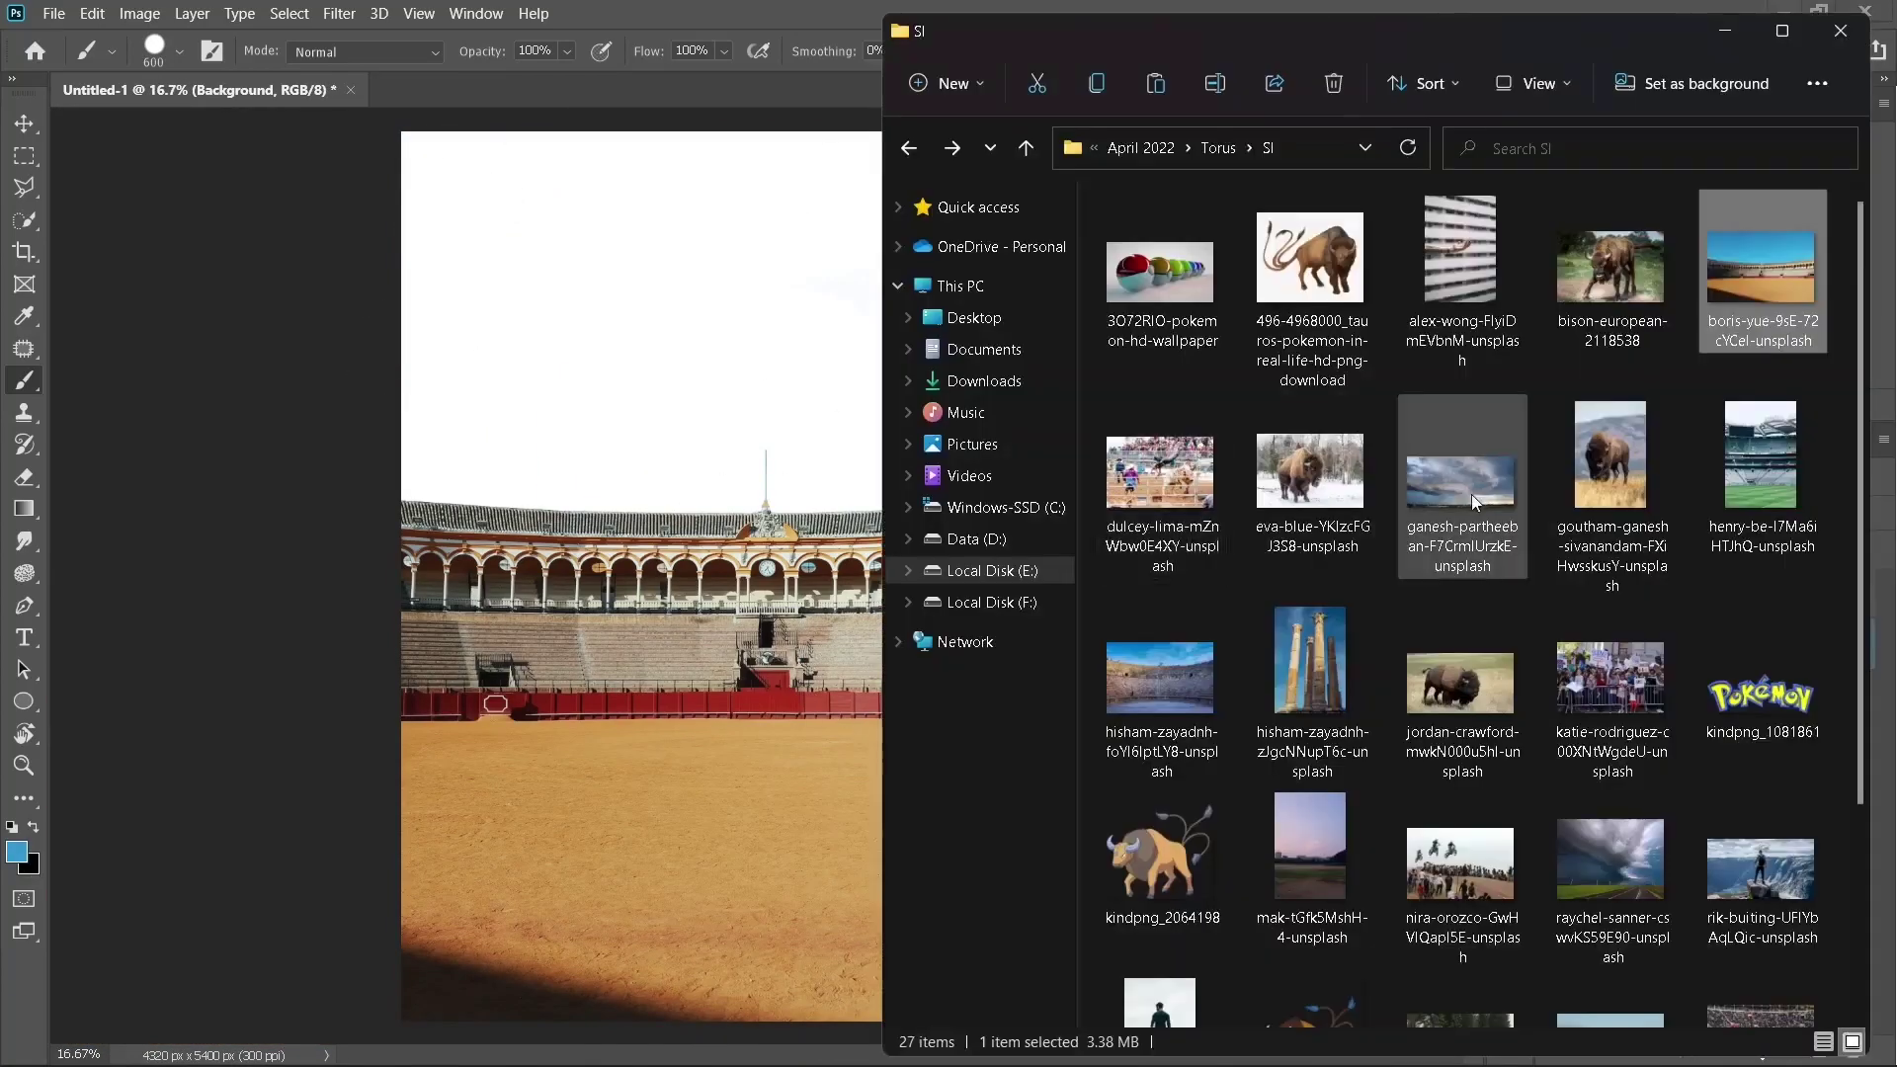
pyautogui.moveTo(1472, 499); pyautogui.dragTo(643, 395)
pyautogui.press('Return')
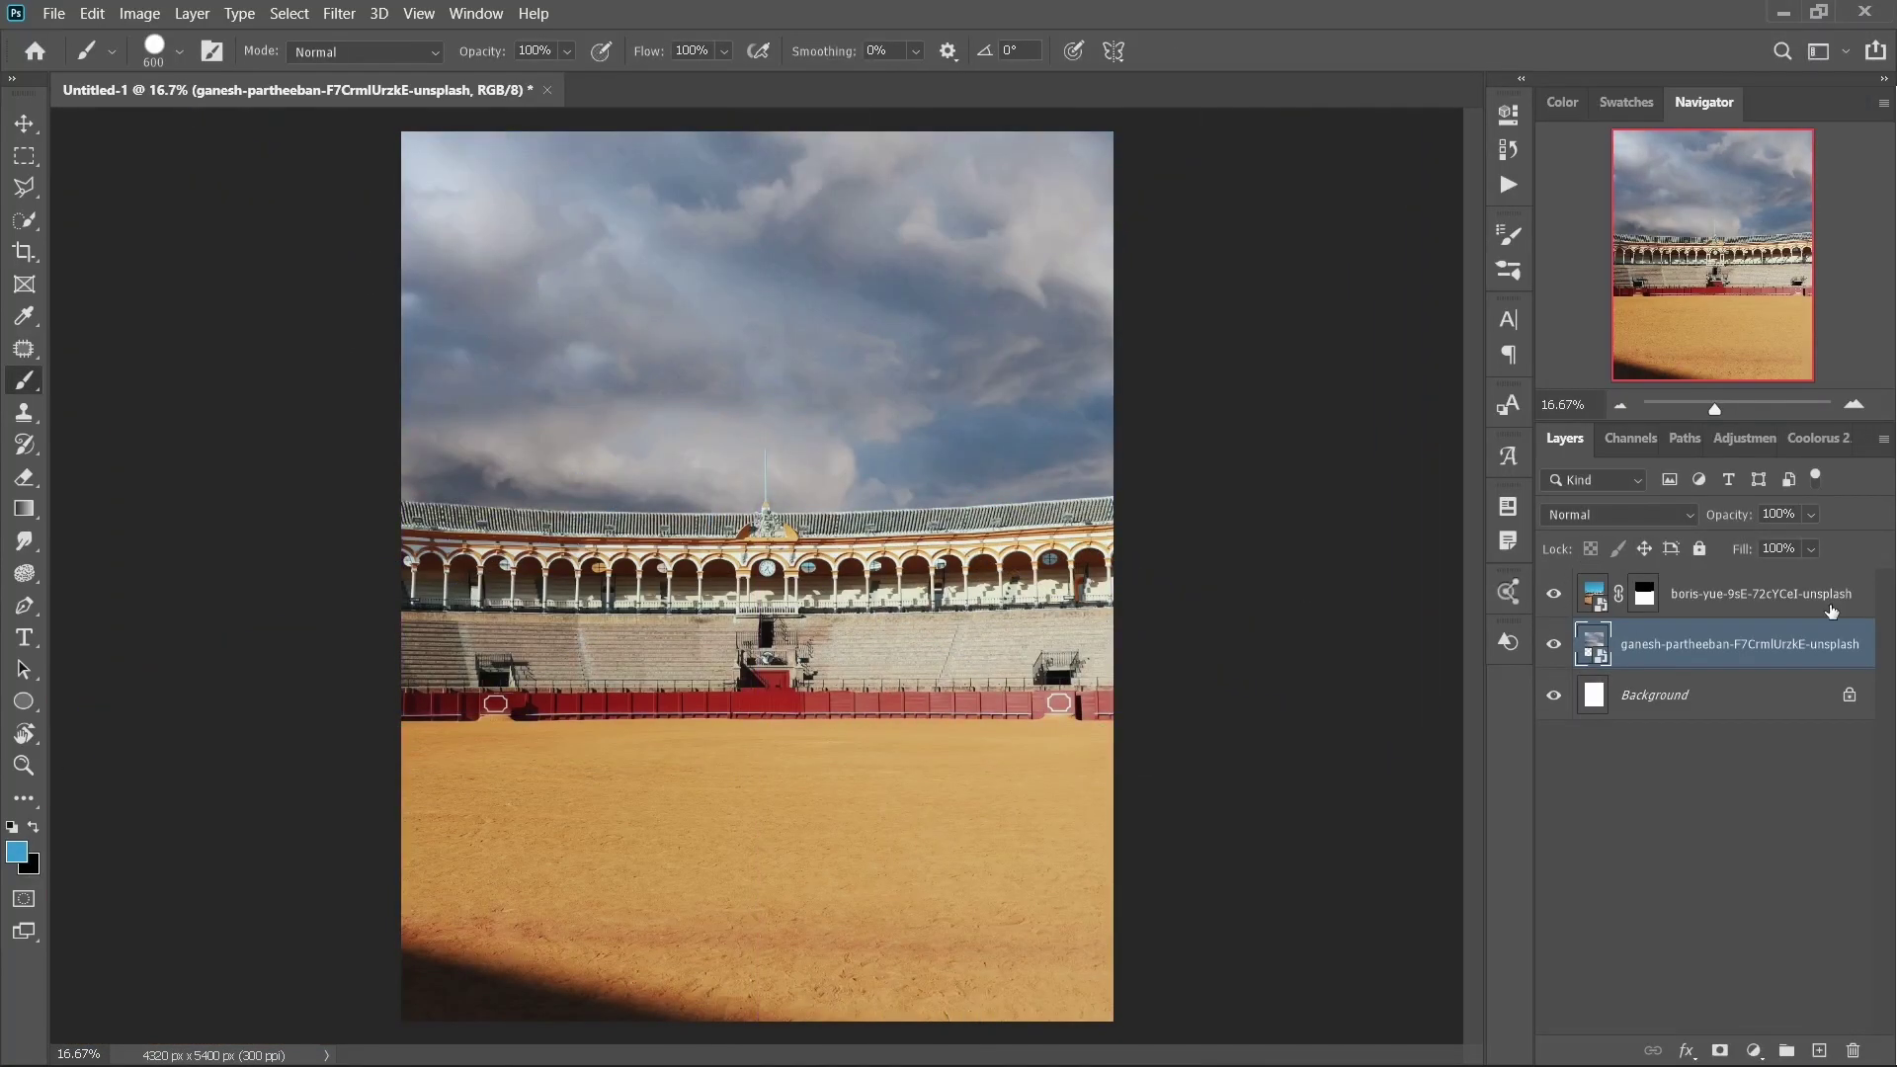
# - Send the cloud layer behind the arena and place the bison photo
pyautogui.hotkey('alt', 'Tab')
pyautogui.moveTo(1632, 273); pyautogui.dragTo(750, 553)
pyautogui.press('Return')
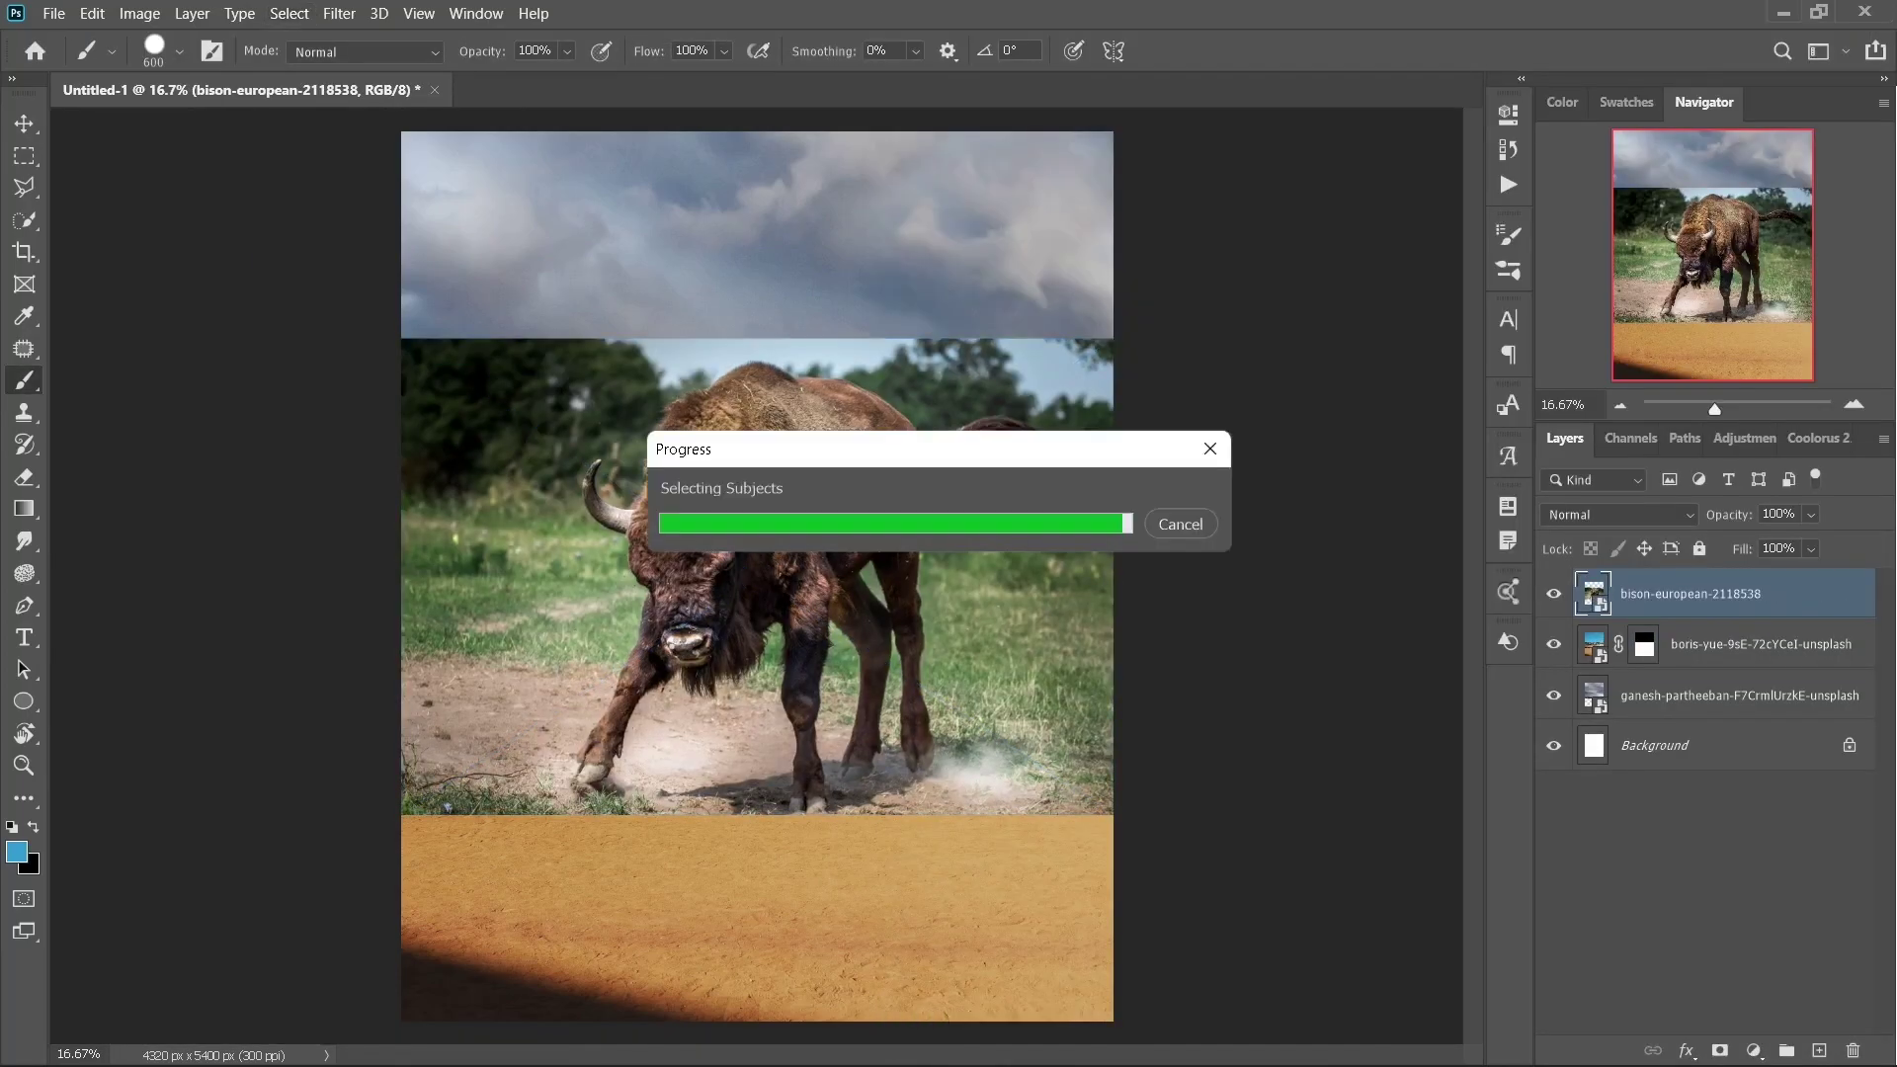
pyautogui.scroll(4, 708, 790)
# - Touch up the bison selection by hand with the Lasso
pyautogui.press('l')
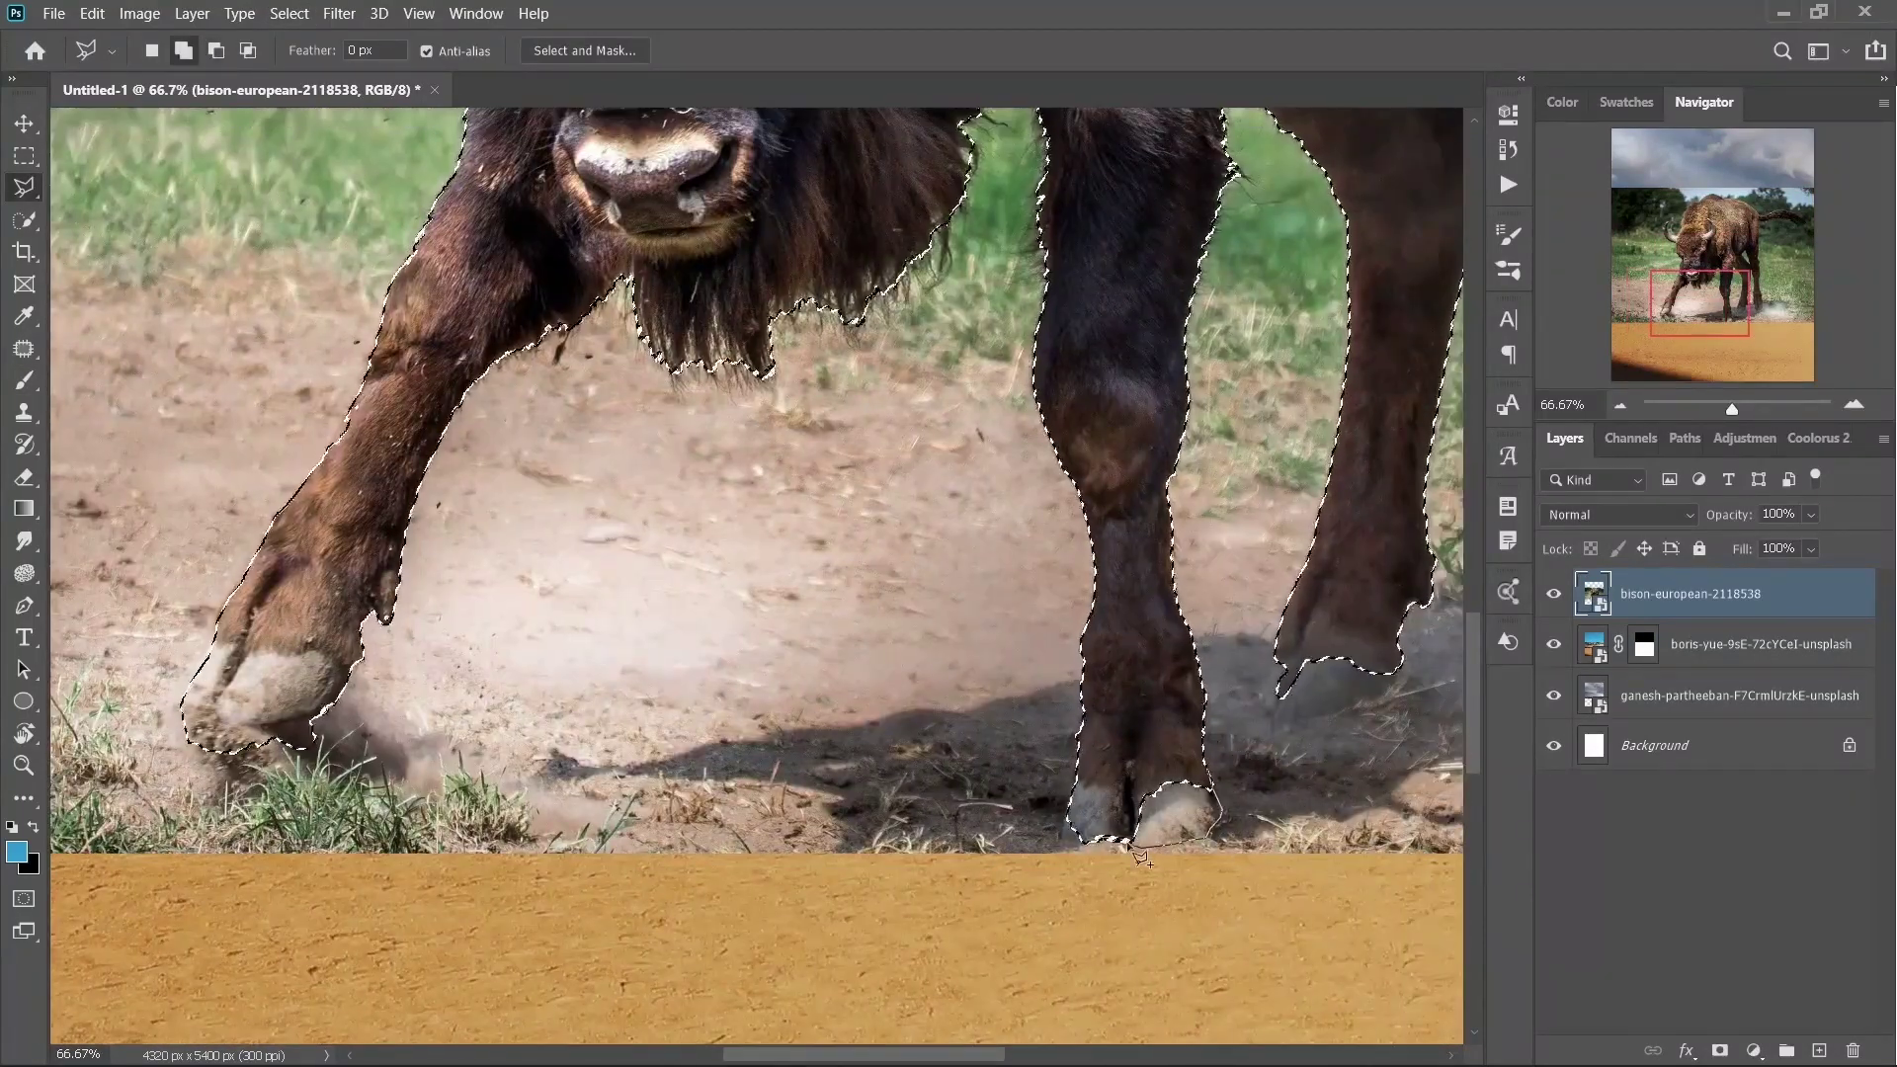
pyautogui.scroll(2, 1136, 780)
pyautogui.hscroll(5, 1086, 771)
pyautogui.scroll(4, 1032, 756)
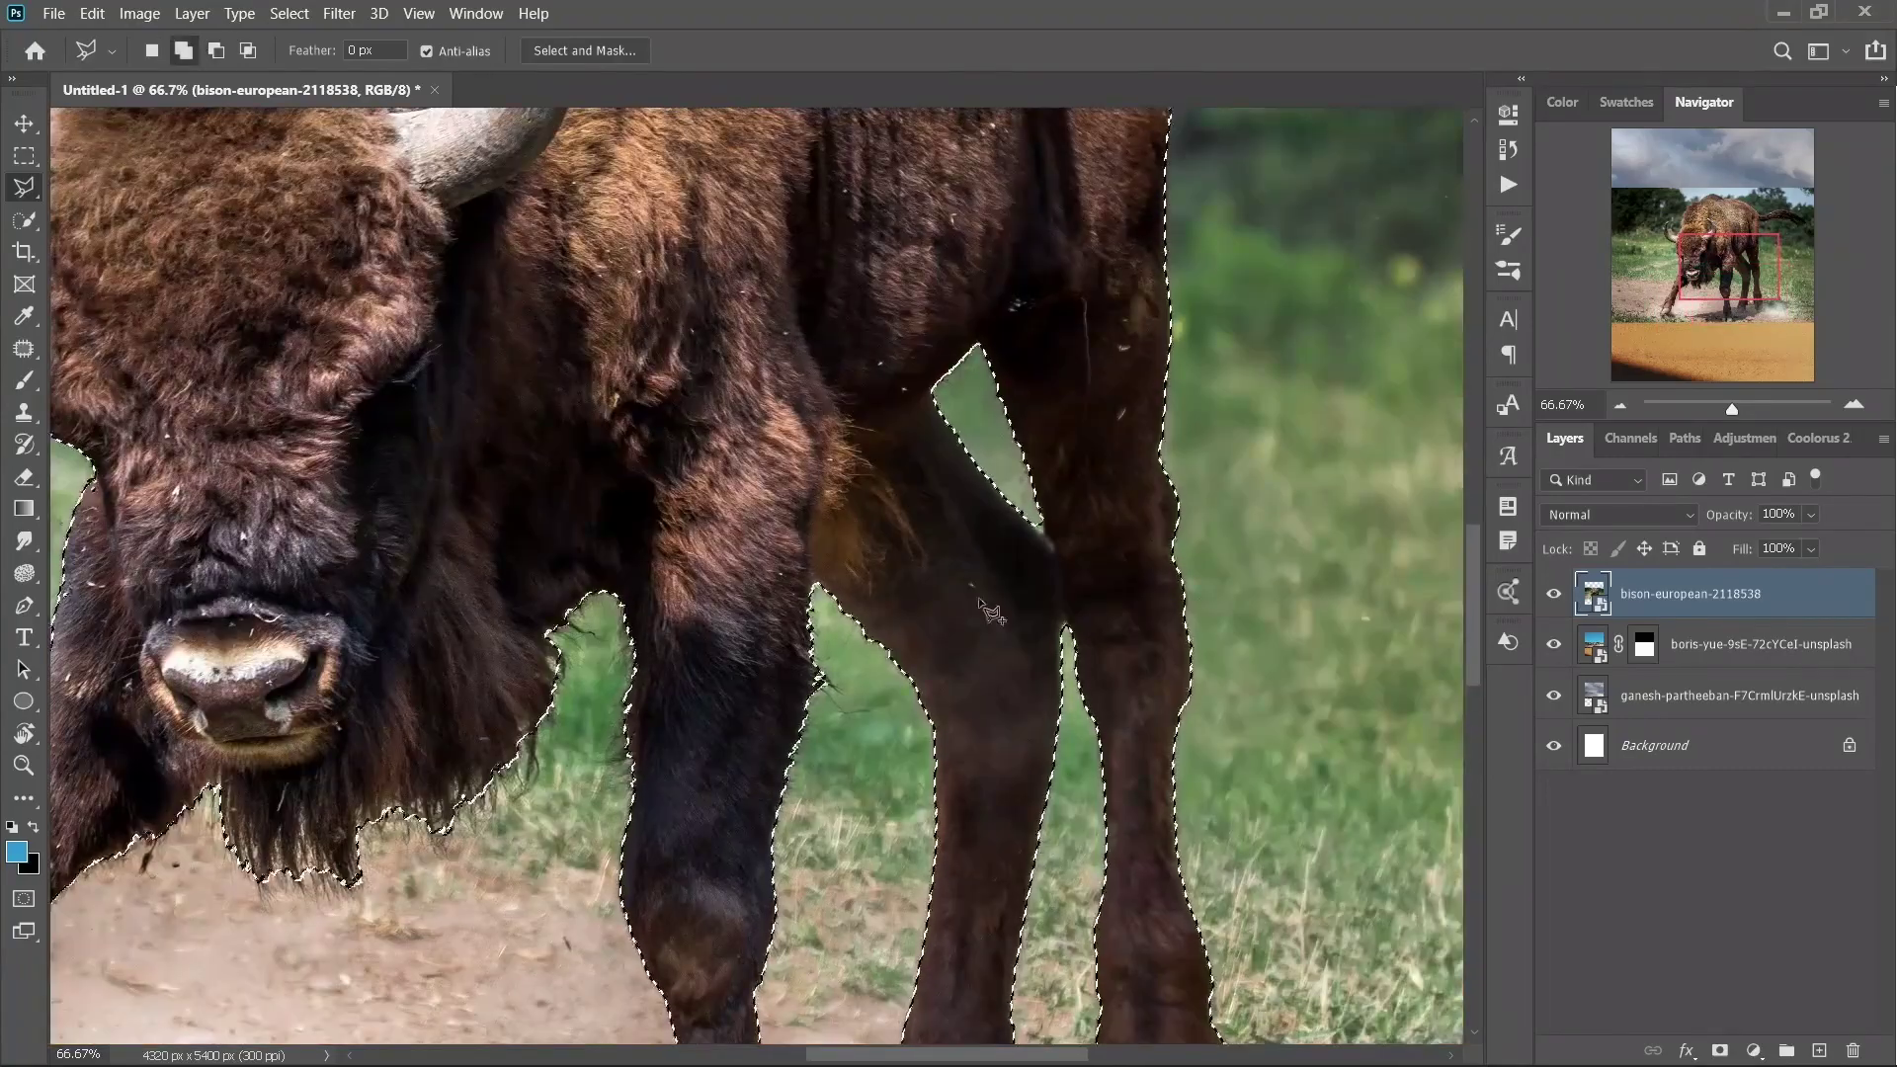
pyautogui.hscroll(-6, 889, 592)
# - Open Select and Mask on the bison selection and inspect its edges
pyautogui.hotkey('ctrl', 'alt', 'r')
pyautogui.scroll(5, 669, 737)
pyautogui.scroll(4, 669, 737)
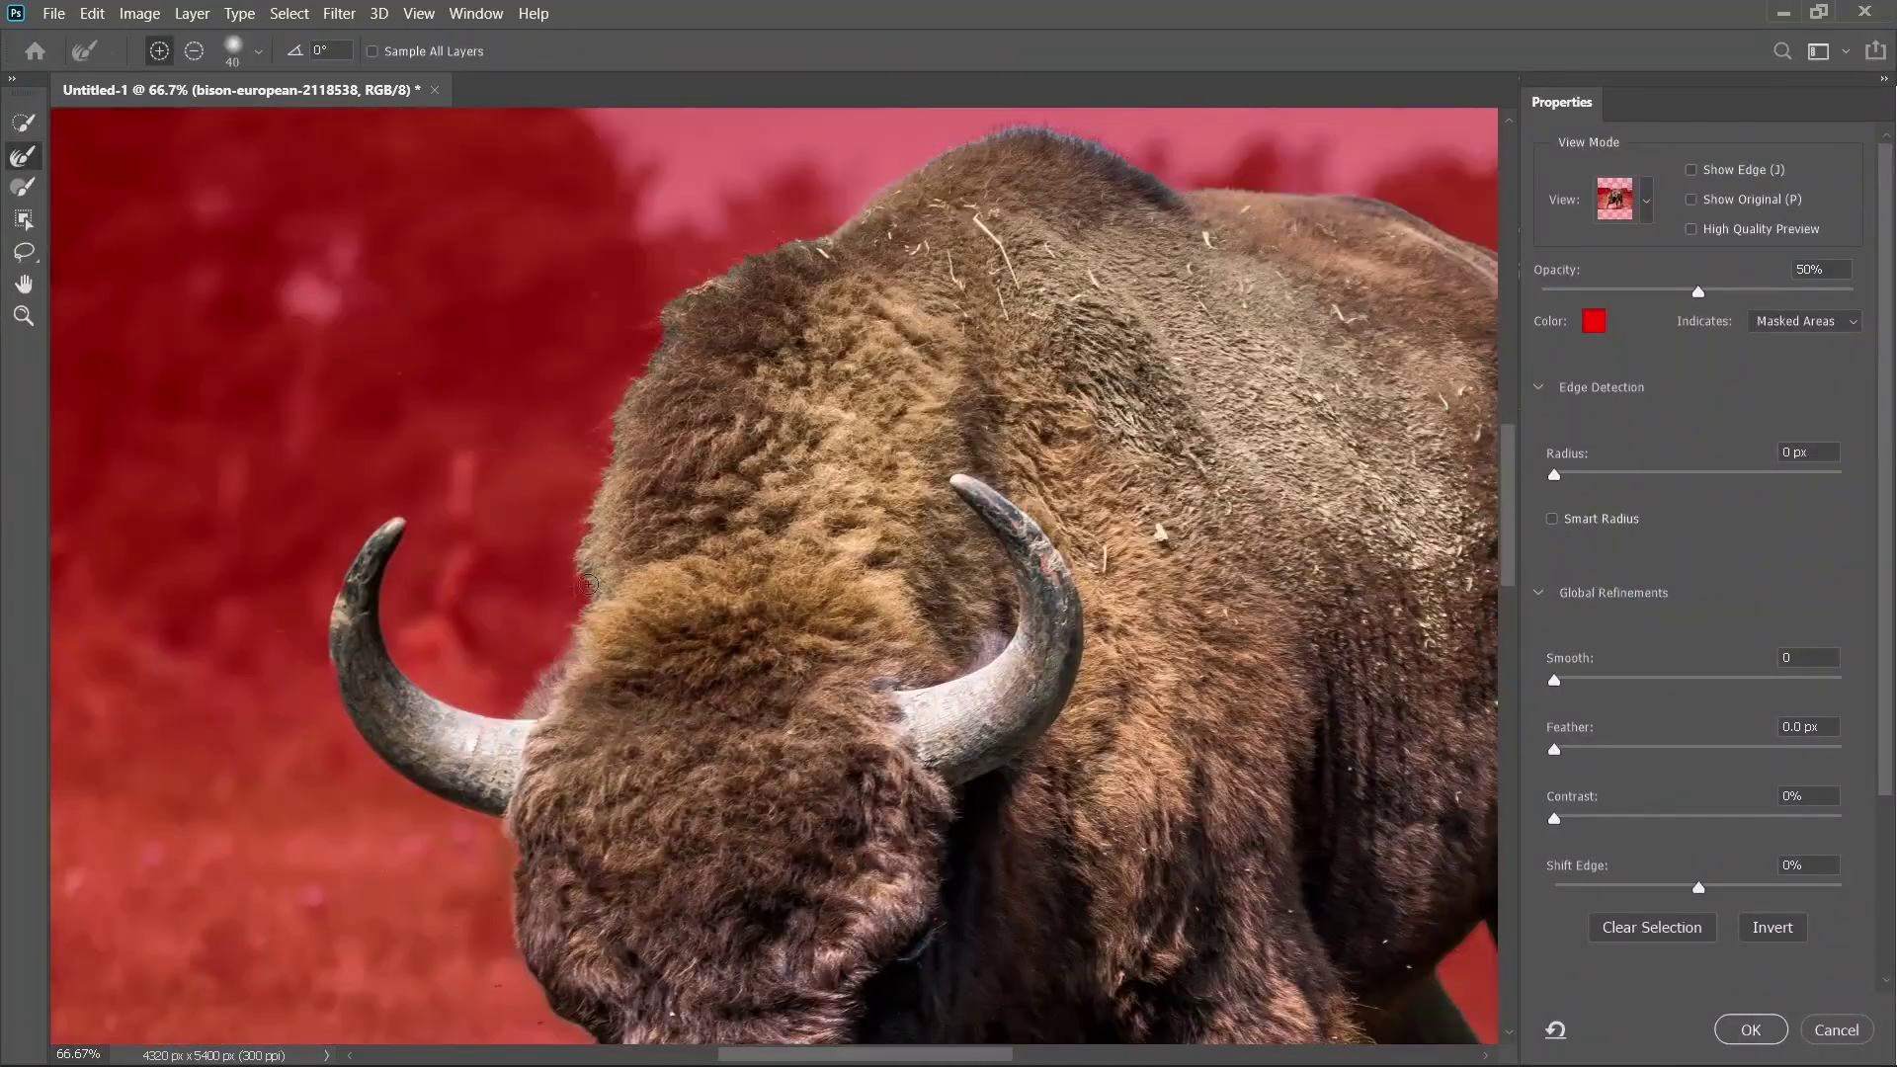
pyautogui.scroll(2, 1209, 194)
pyautogui.hscroll(9, 1209, 194)
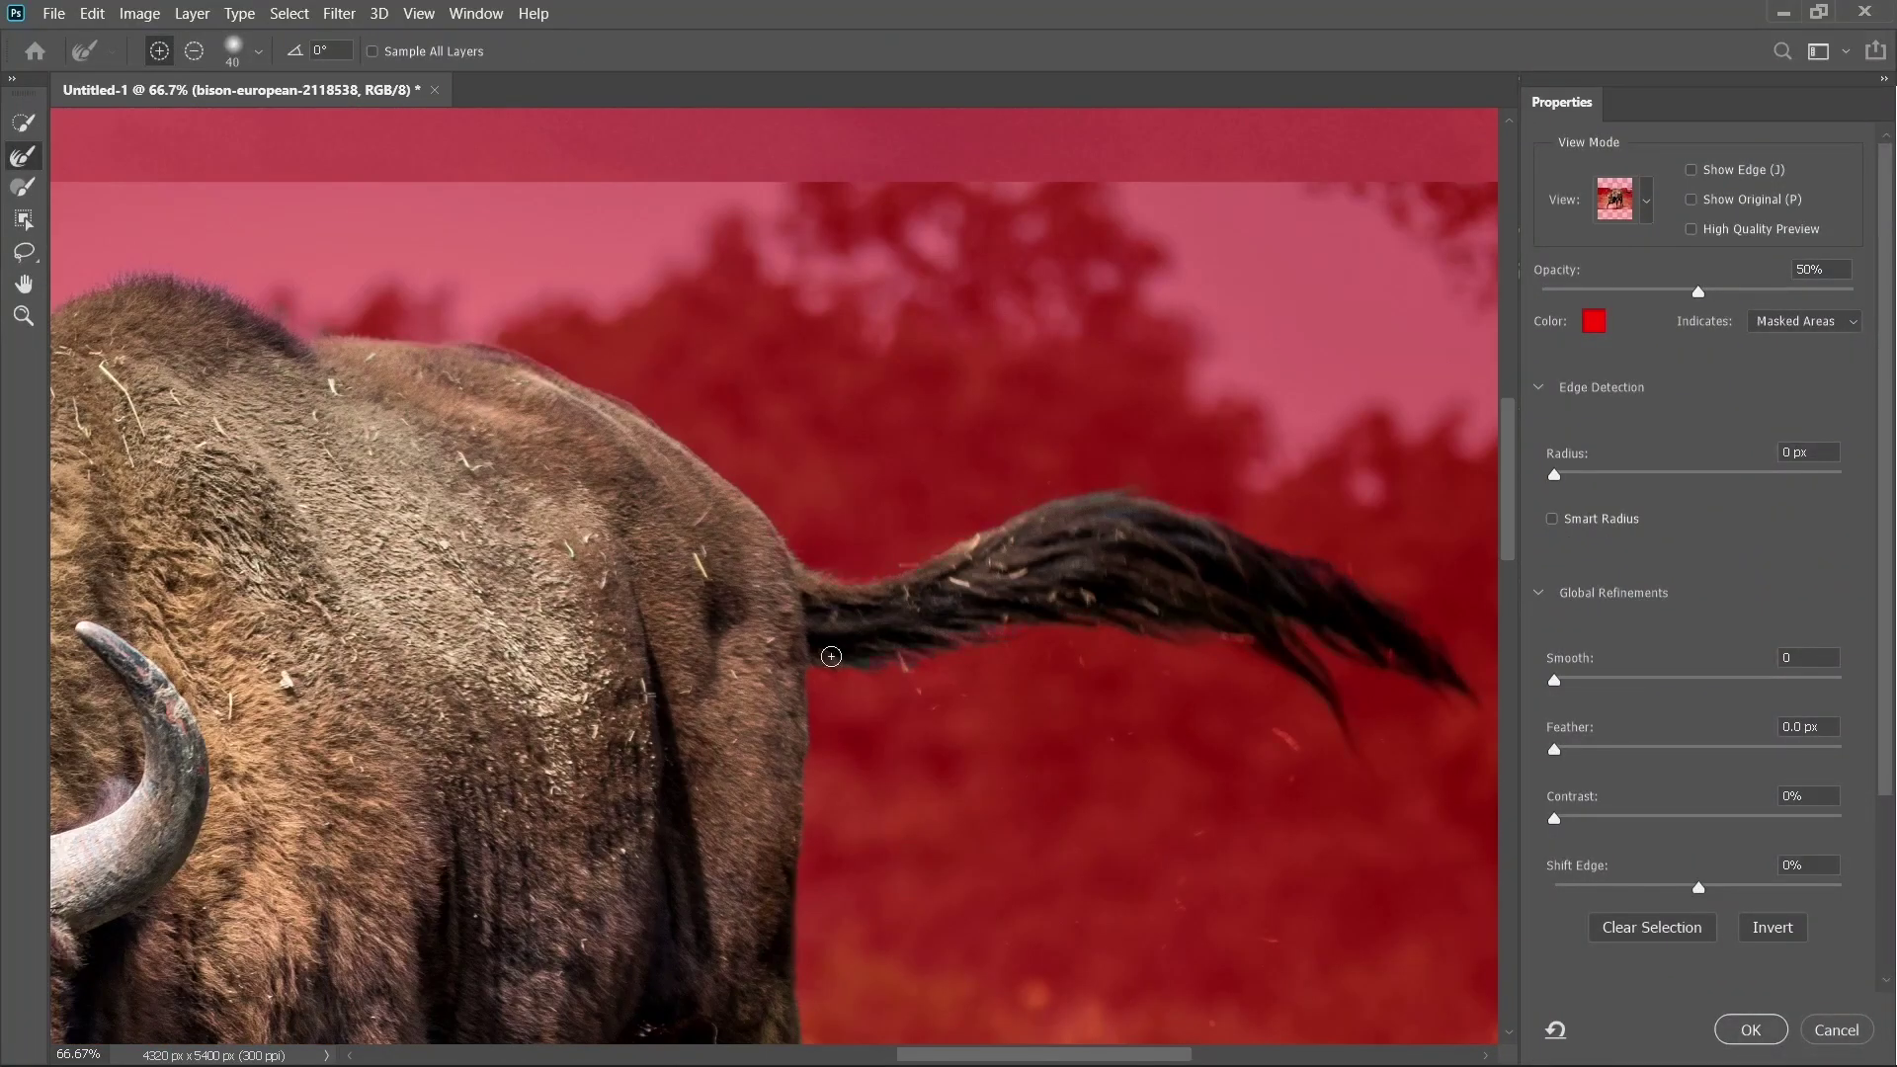
pyautogui.scroll(-4, 831, 656)
pyautogui.scroll(-3, 827, 711)
pyautogui.hscroll(-2, 828, 711)
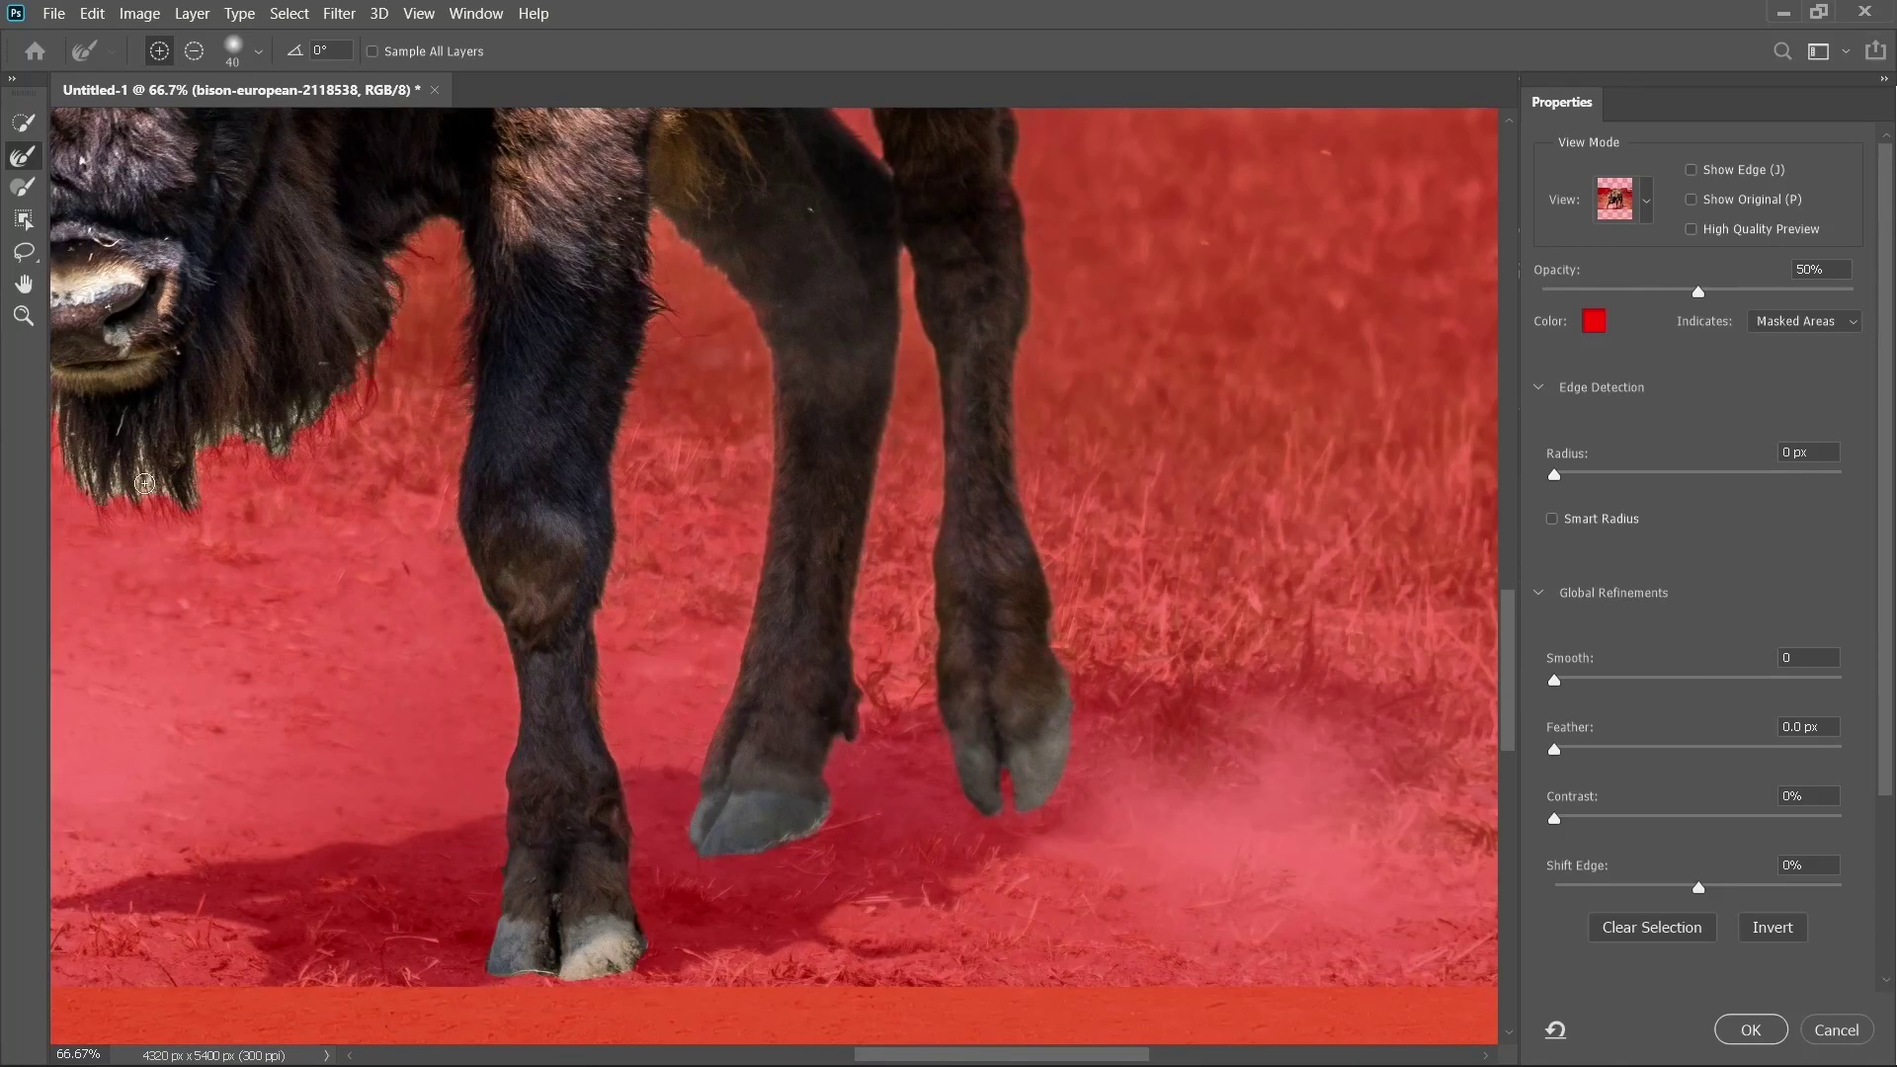
pyautogui.hscroll(-4, 144, 483)
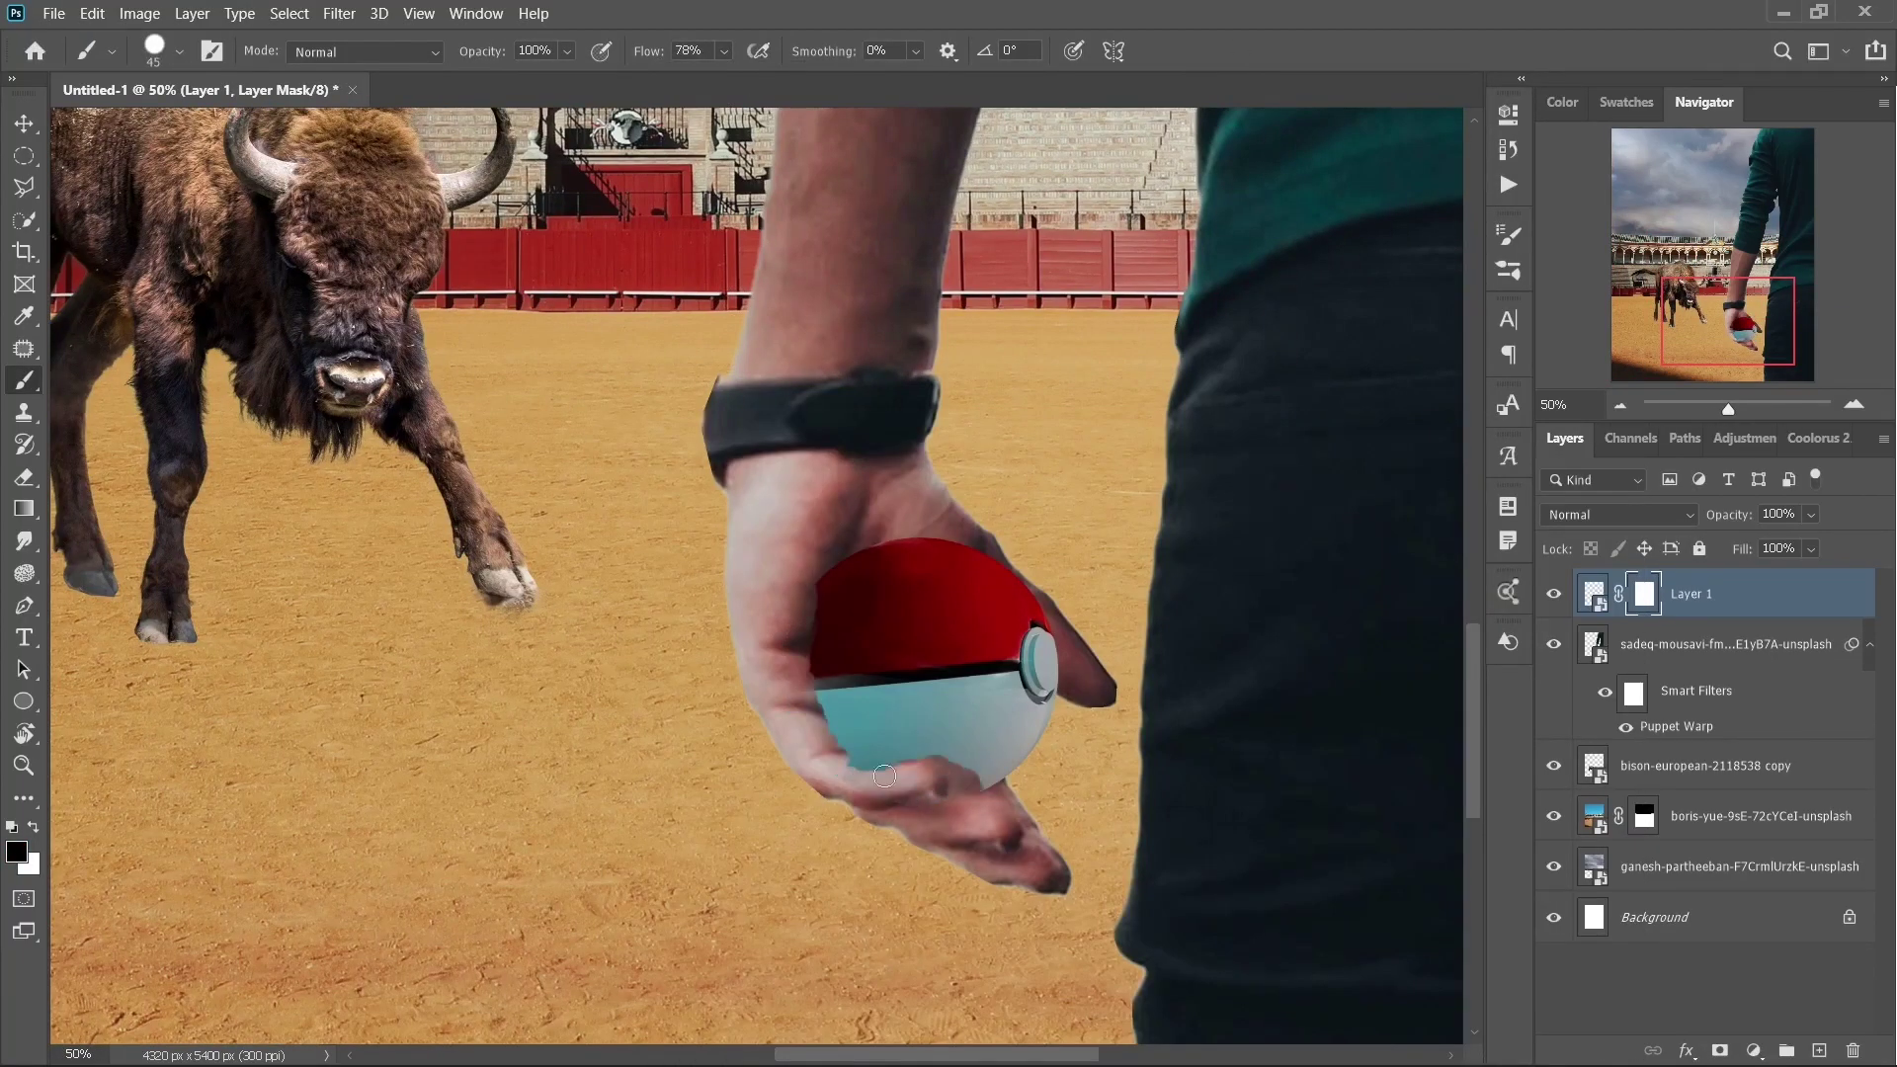
# - Mask the man's hand at the Poké Ball's lower left so his fingers wrap over it
pyautogui.moveTo(885, 776); pyautogui.dragTo(824, 696)
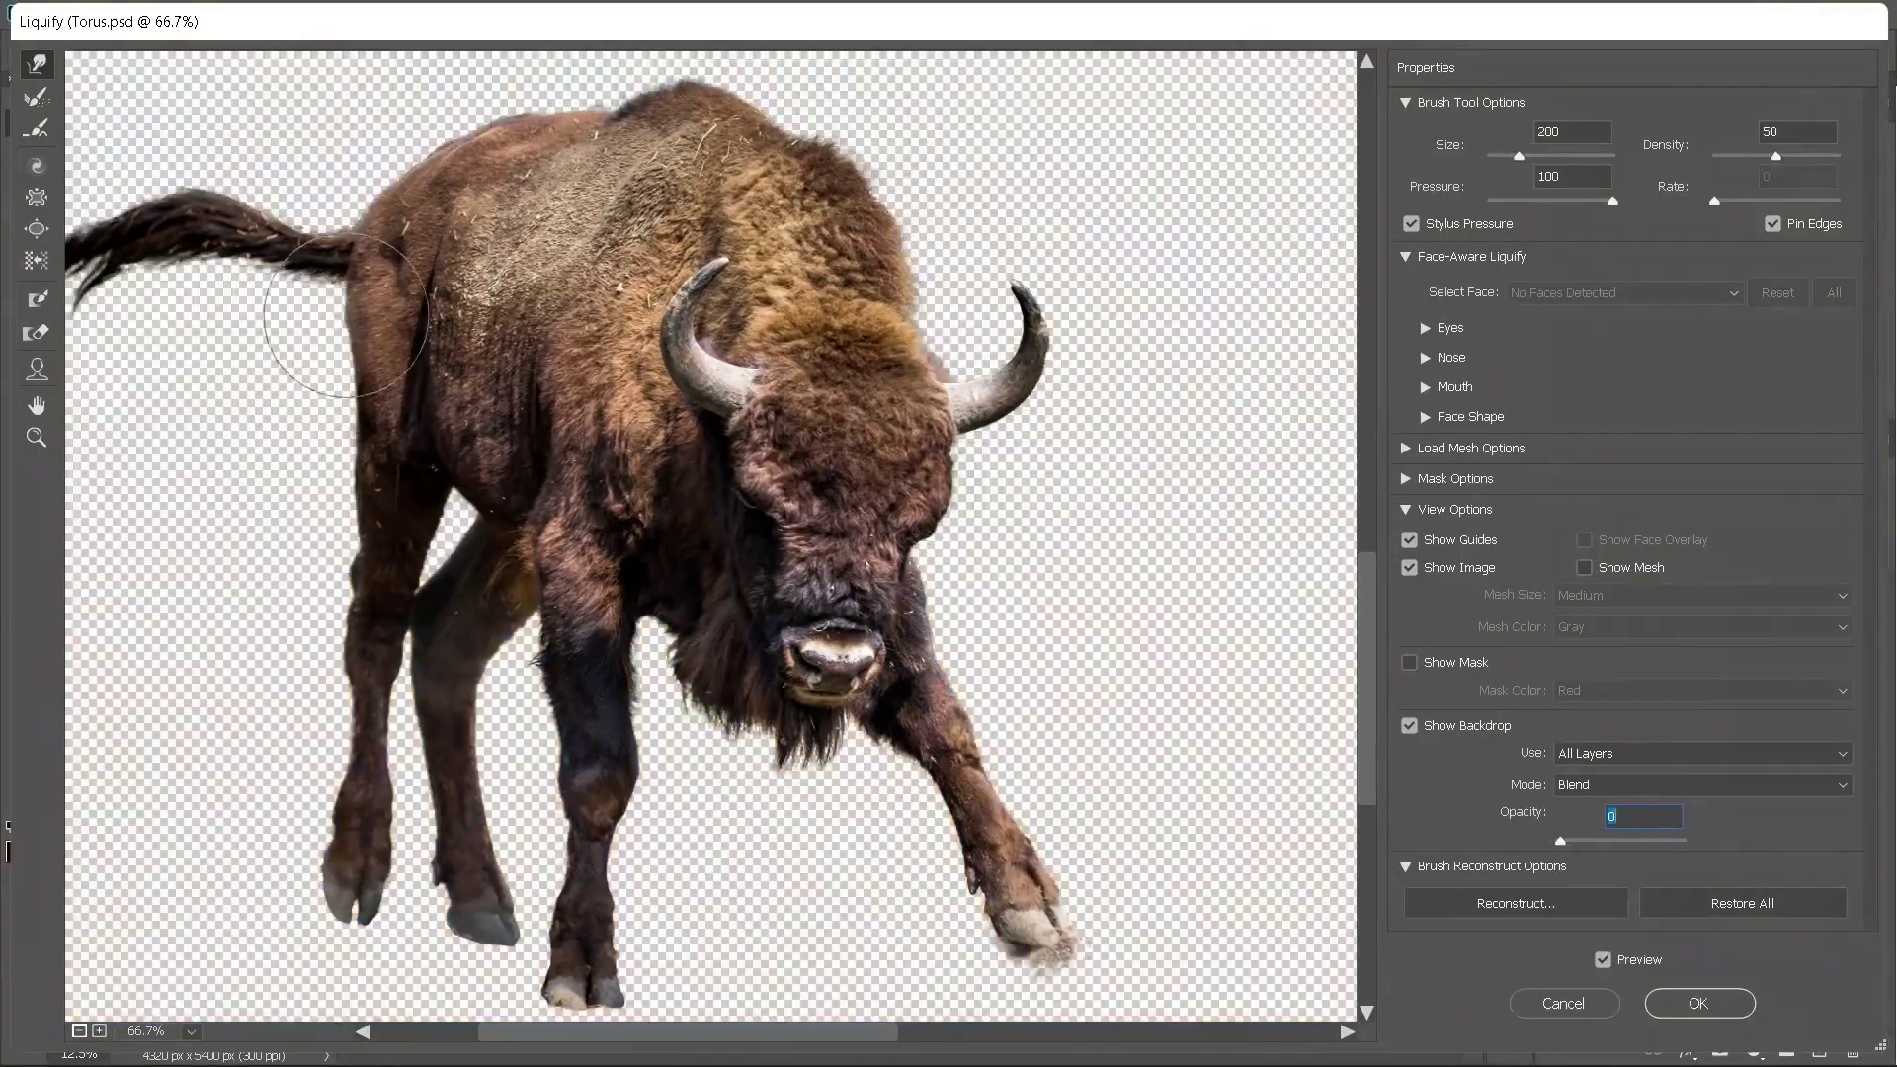
# - Liquify the bison with Forward Warp, pushing its rump and hind leg outward
pyautogui.moveTo(345, 314); pyautogui.dragTo(358, 485)
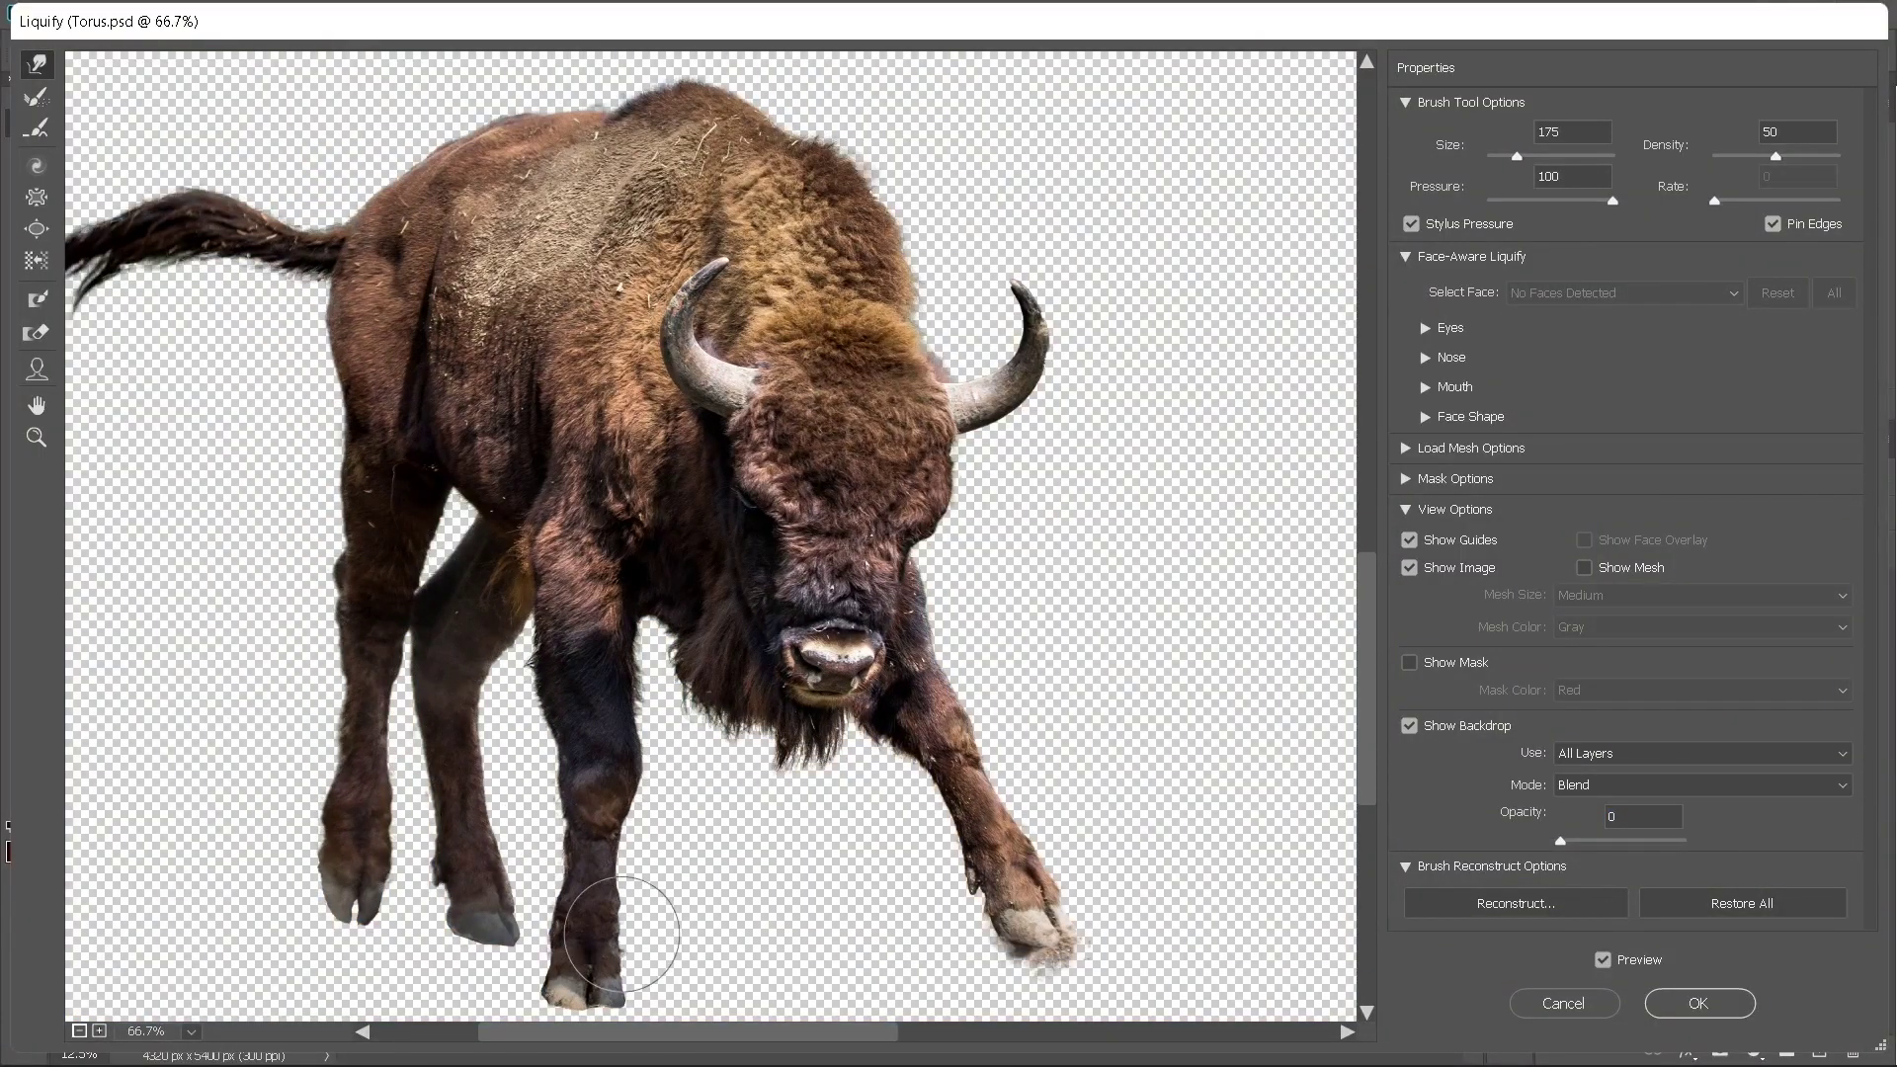
pyautogui.hotkey('ctrl', '-')
pyautogui.press('[')
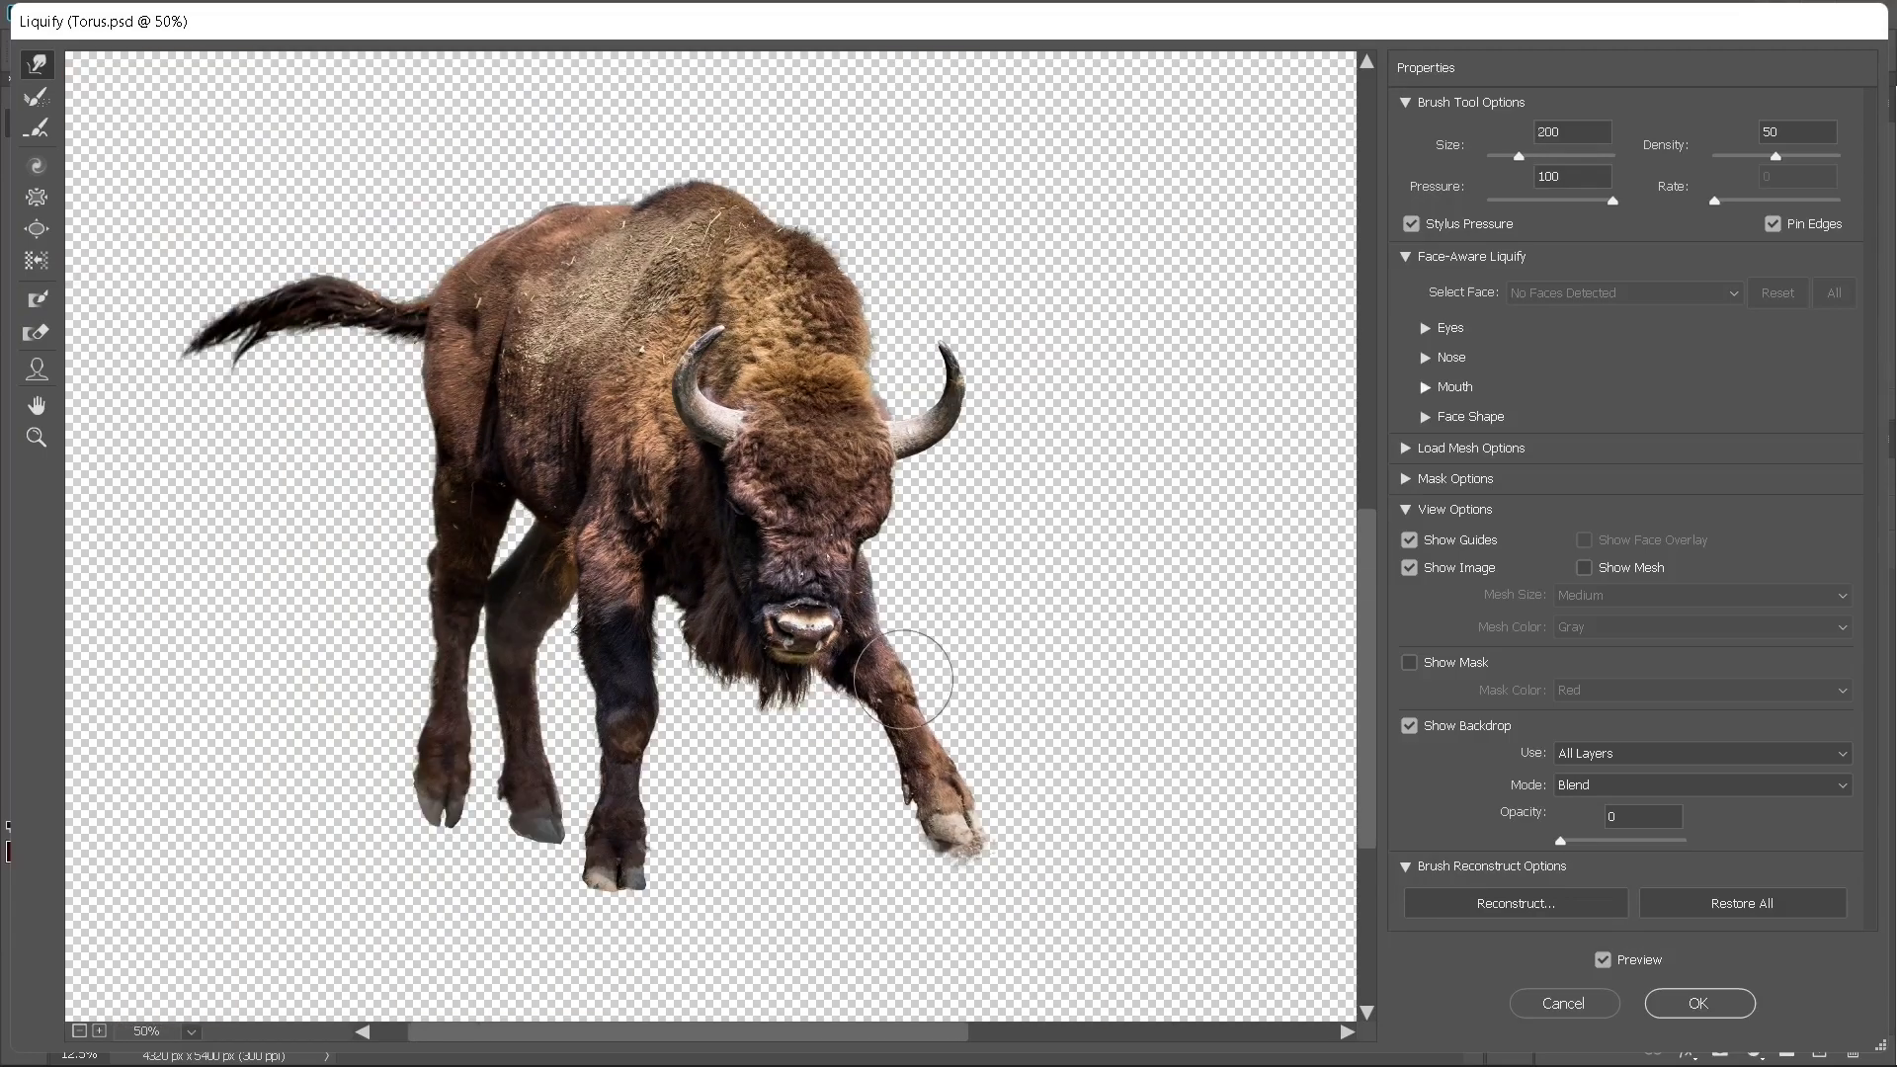
pyautogui.press(']')
pyautogui.press(']')
pyautogui.press(']')
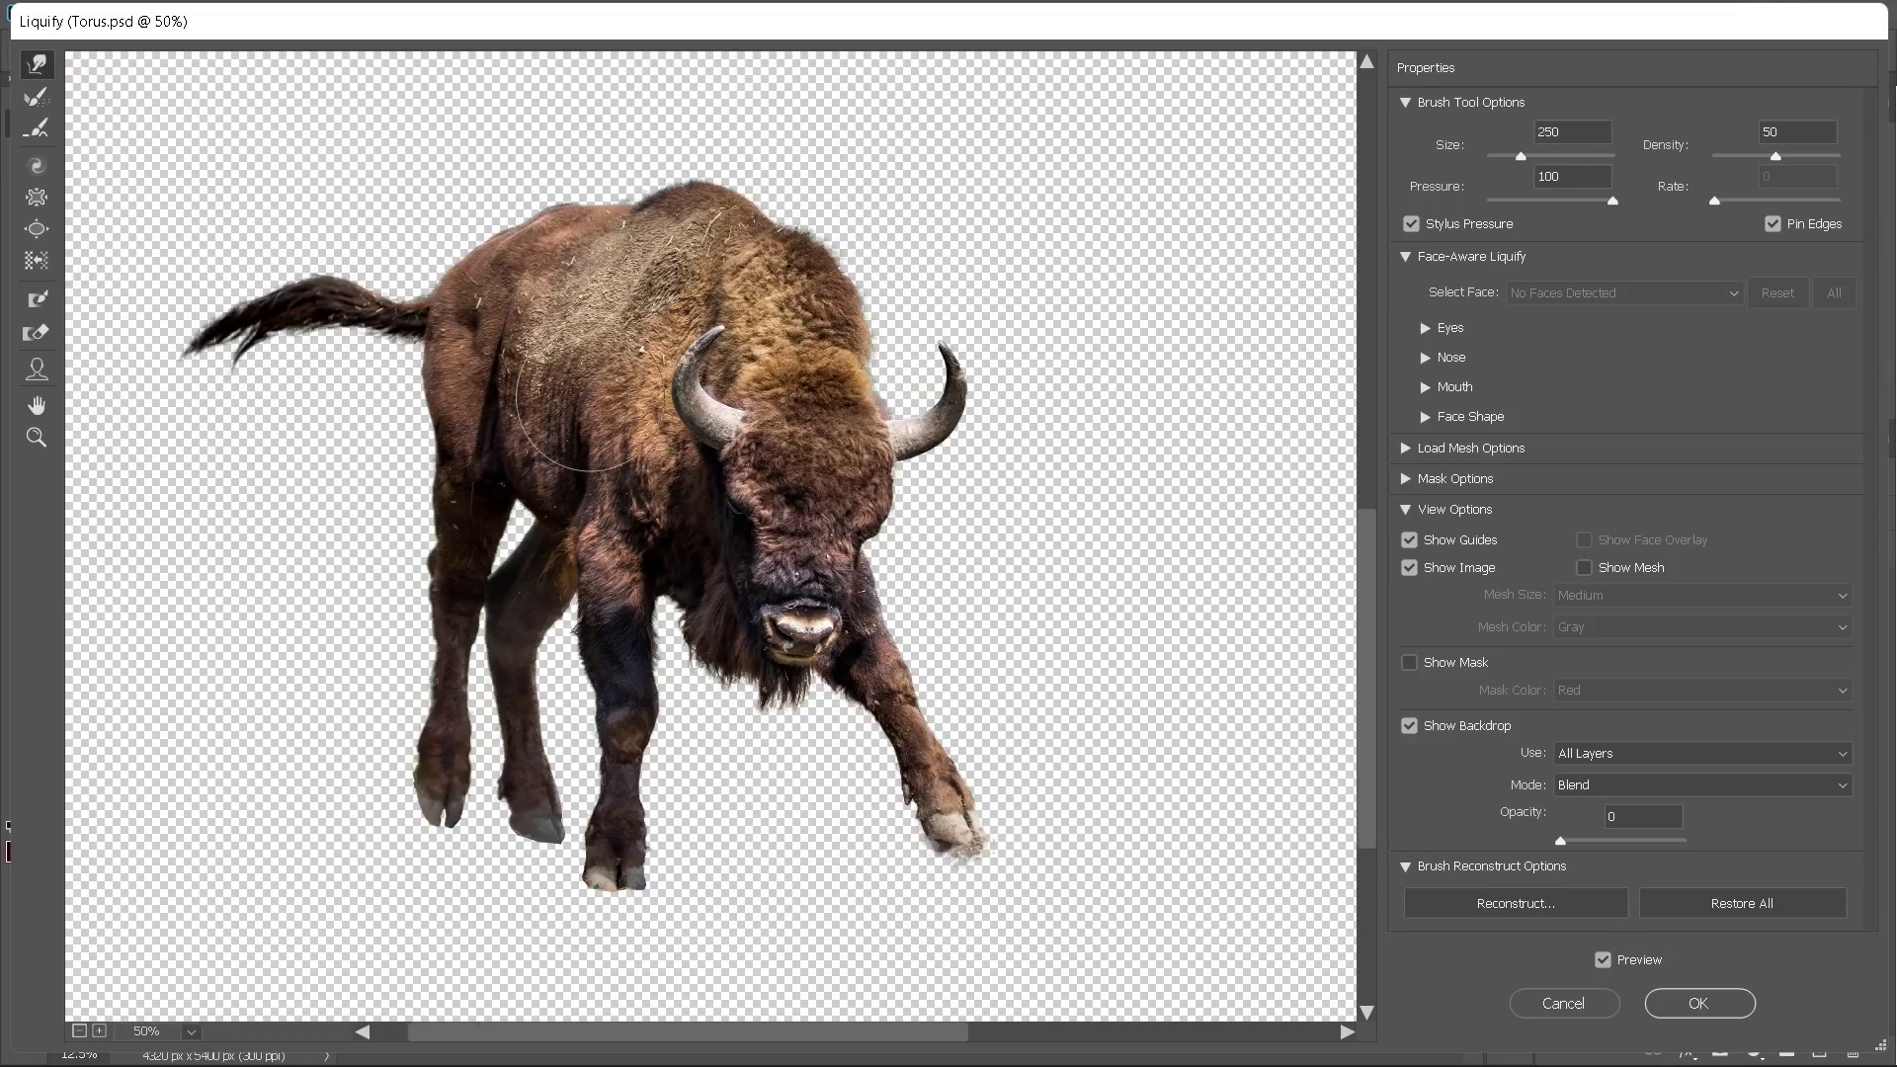
pyautogui.press('[')
pyautogui.click(1602, 959)
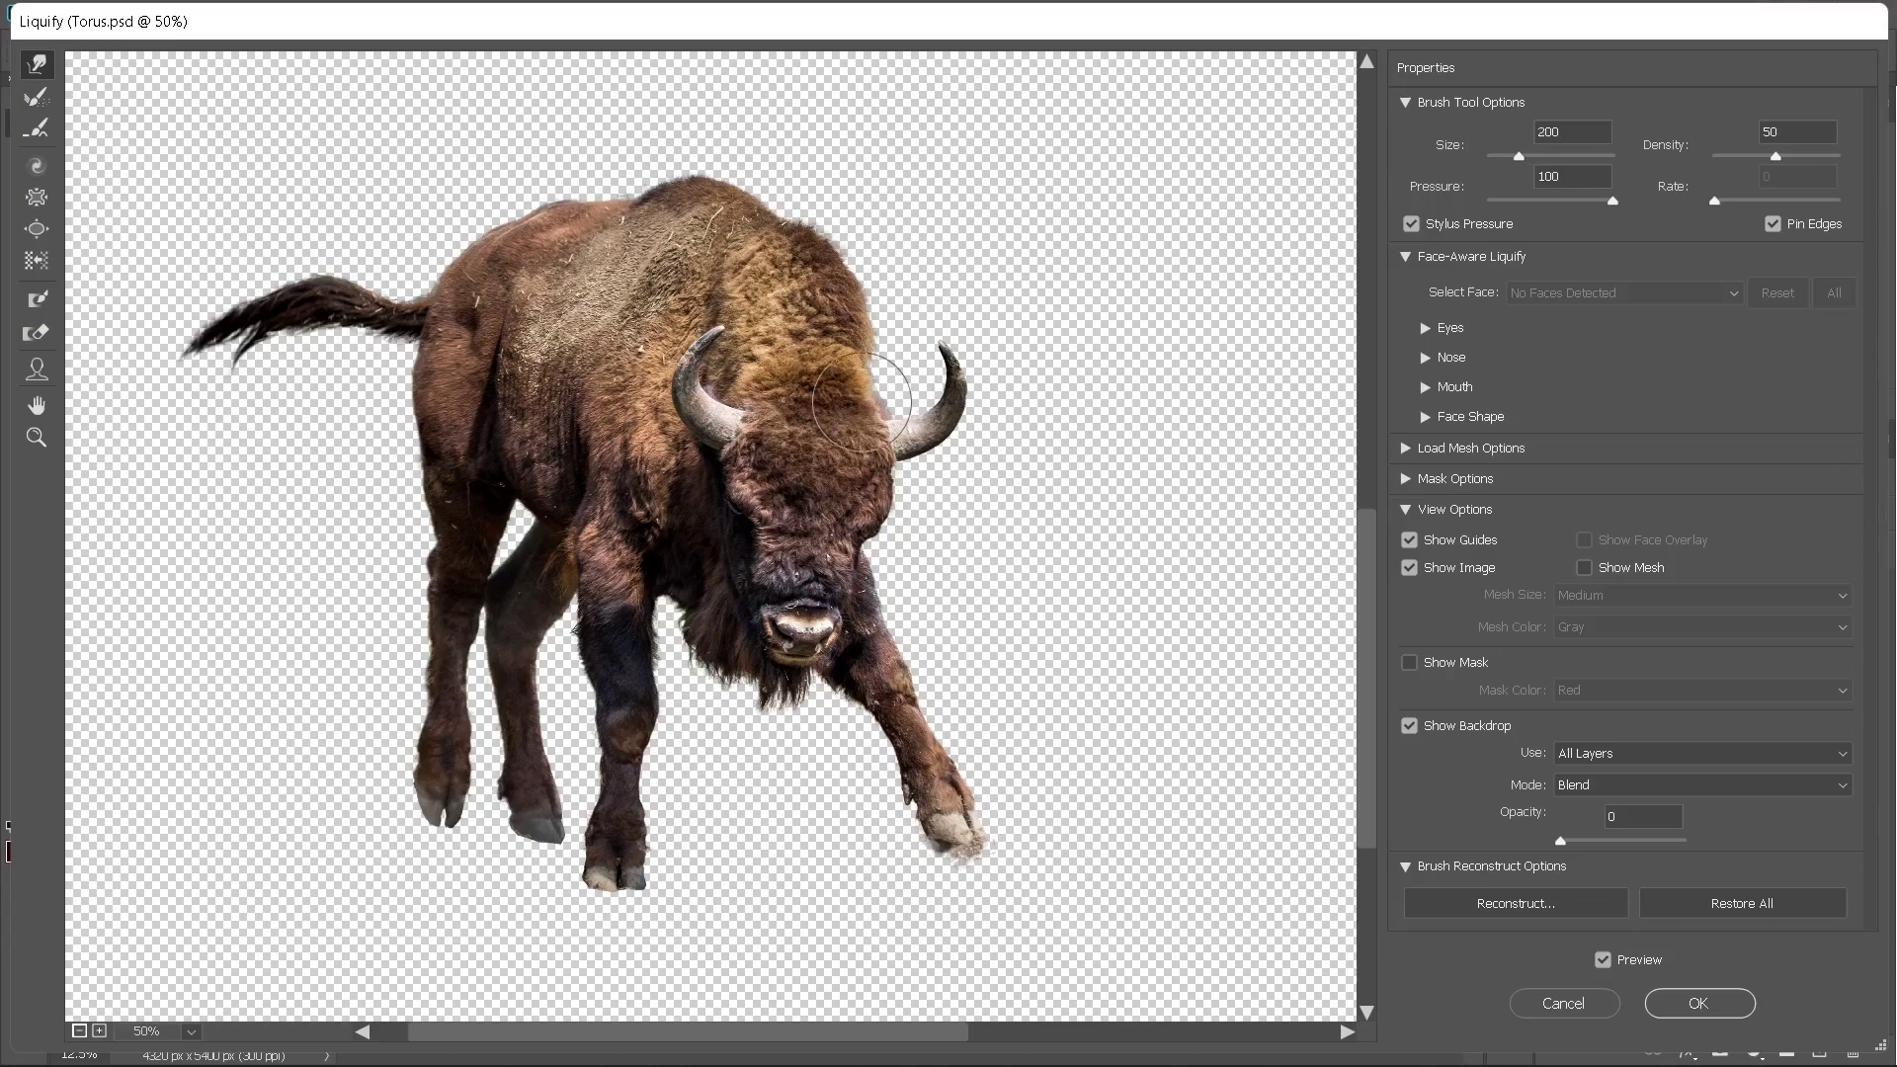
pyautogui.press('Return')
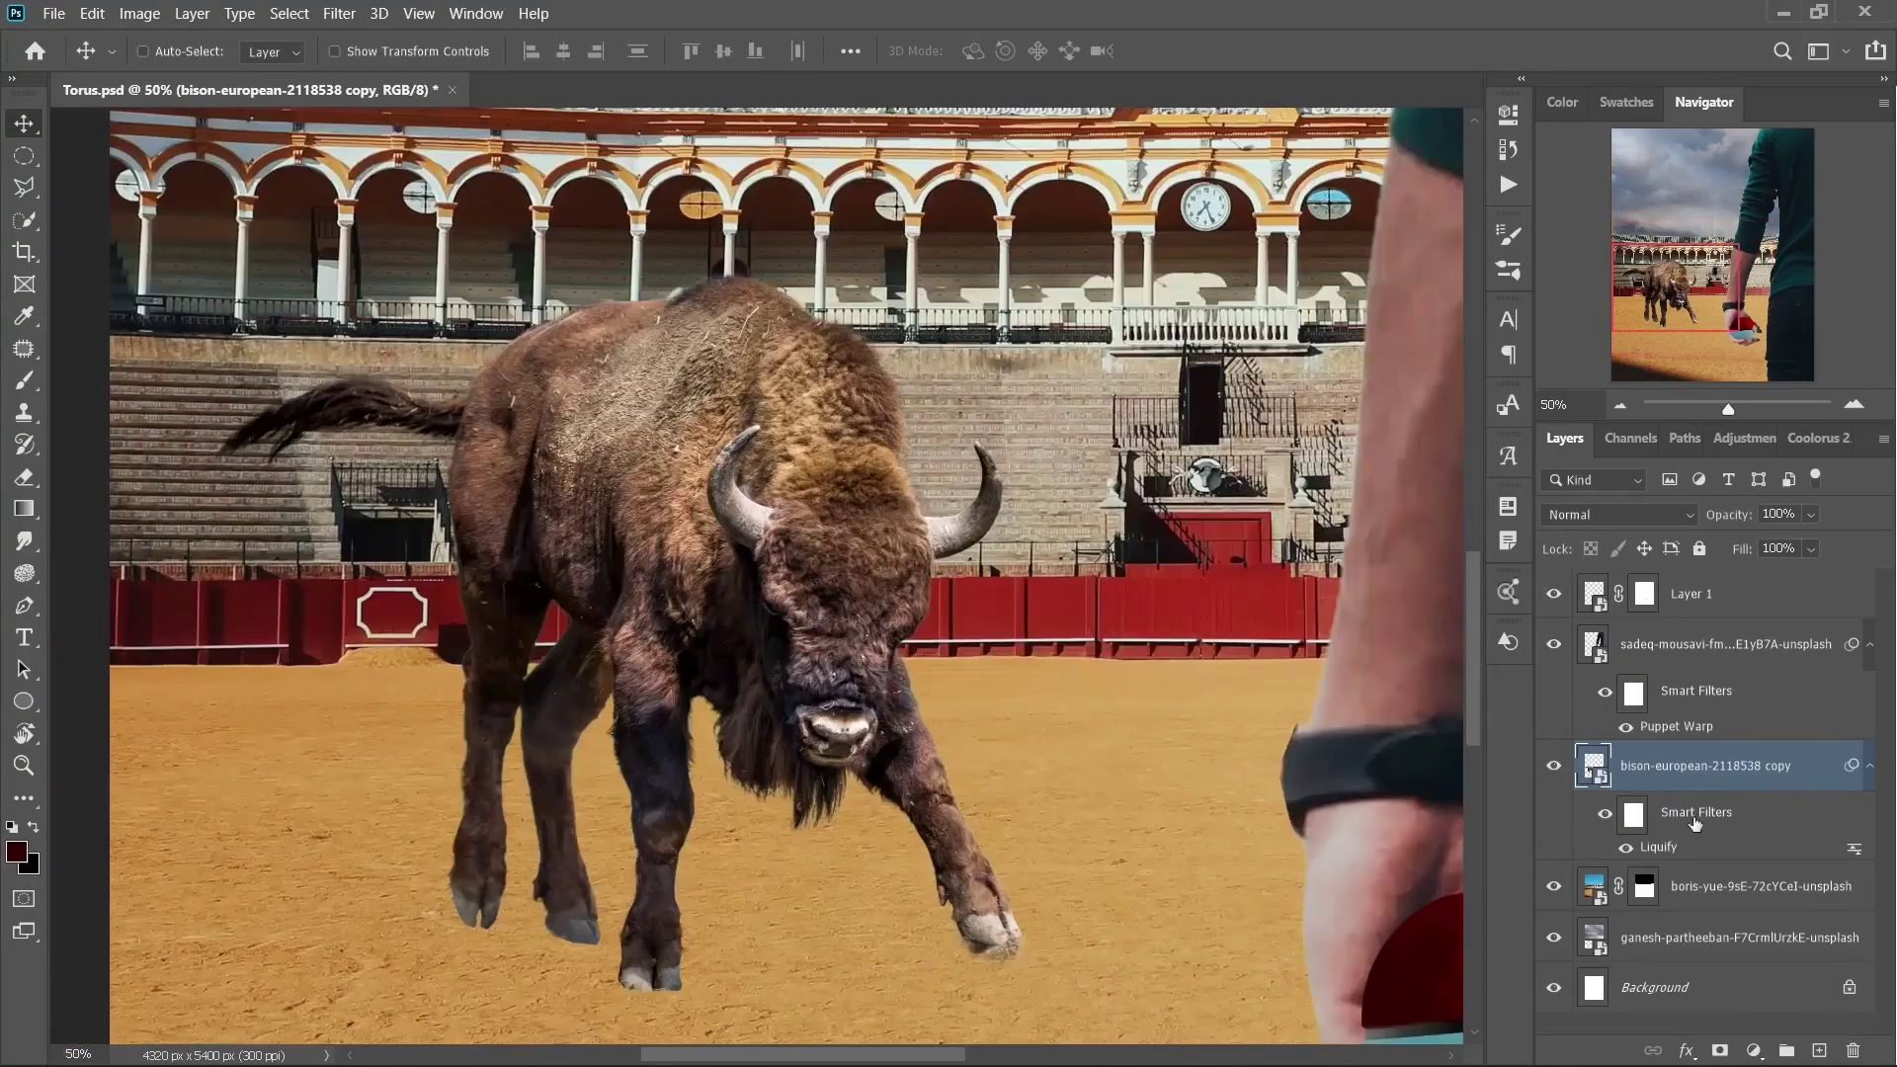
# - Refine the bison's mask with a smaller brush, then zoom in on the lion's tail
pyautogui.press('x')
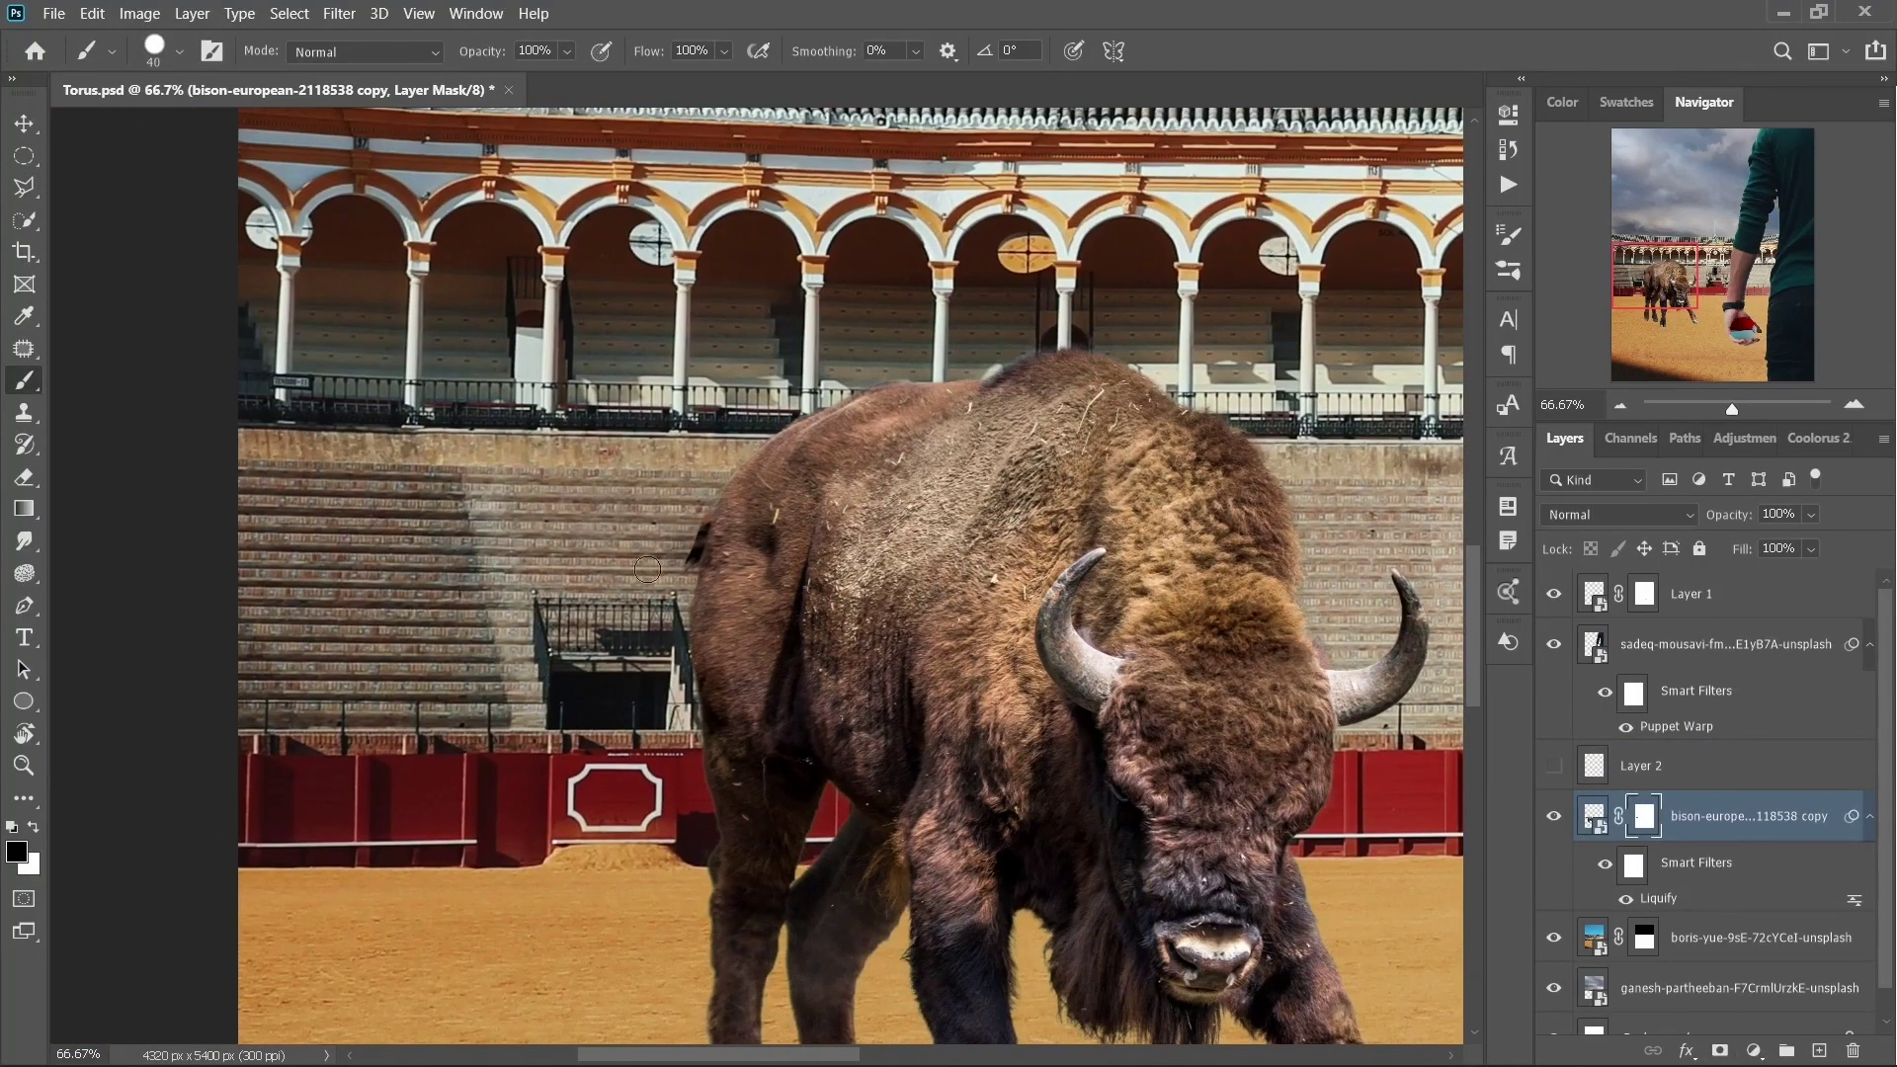
pyautogui.rightClick(509, 341)
pyautogui.hotkey('ctrl', '+')
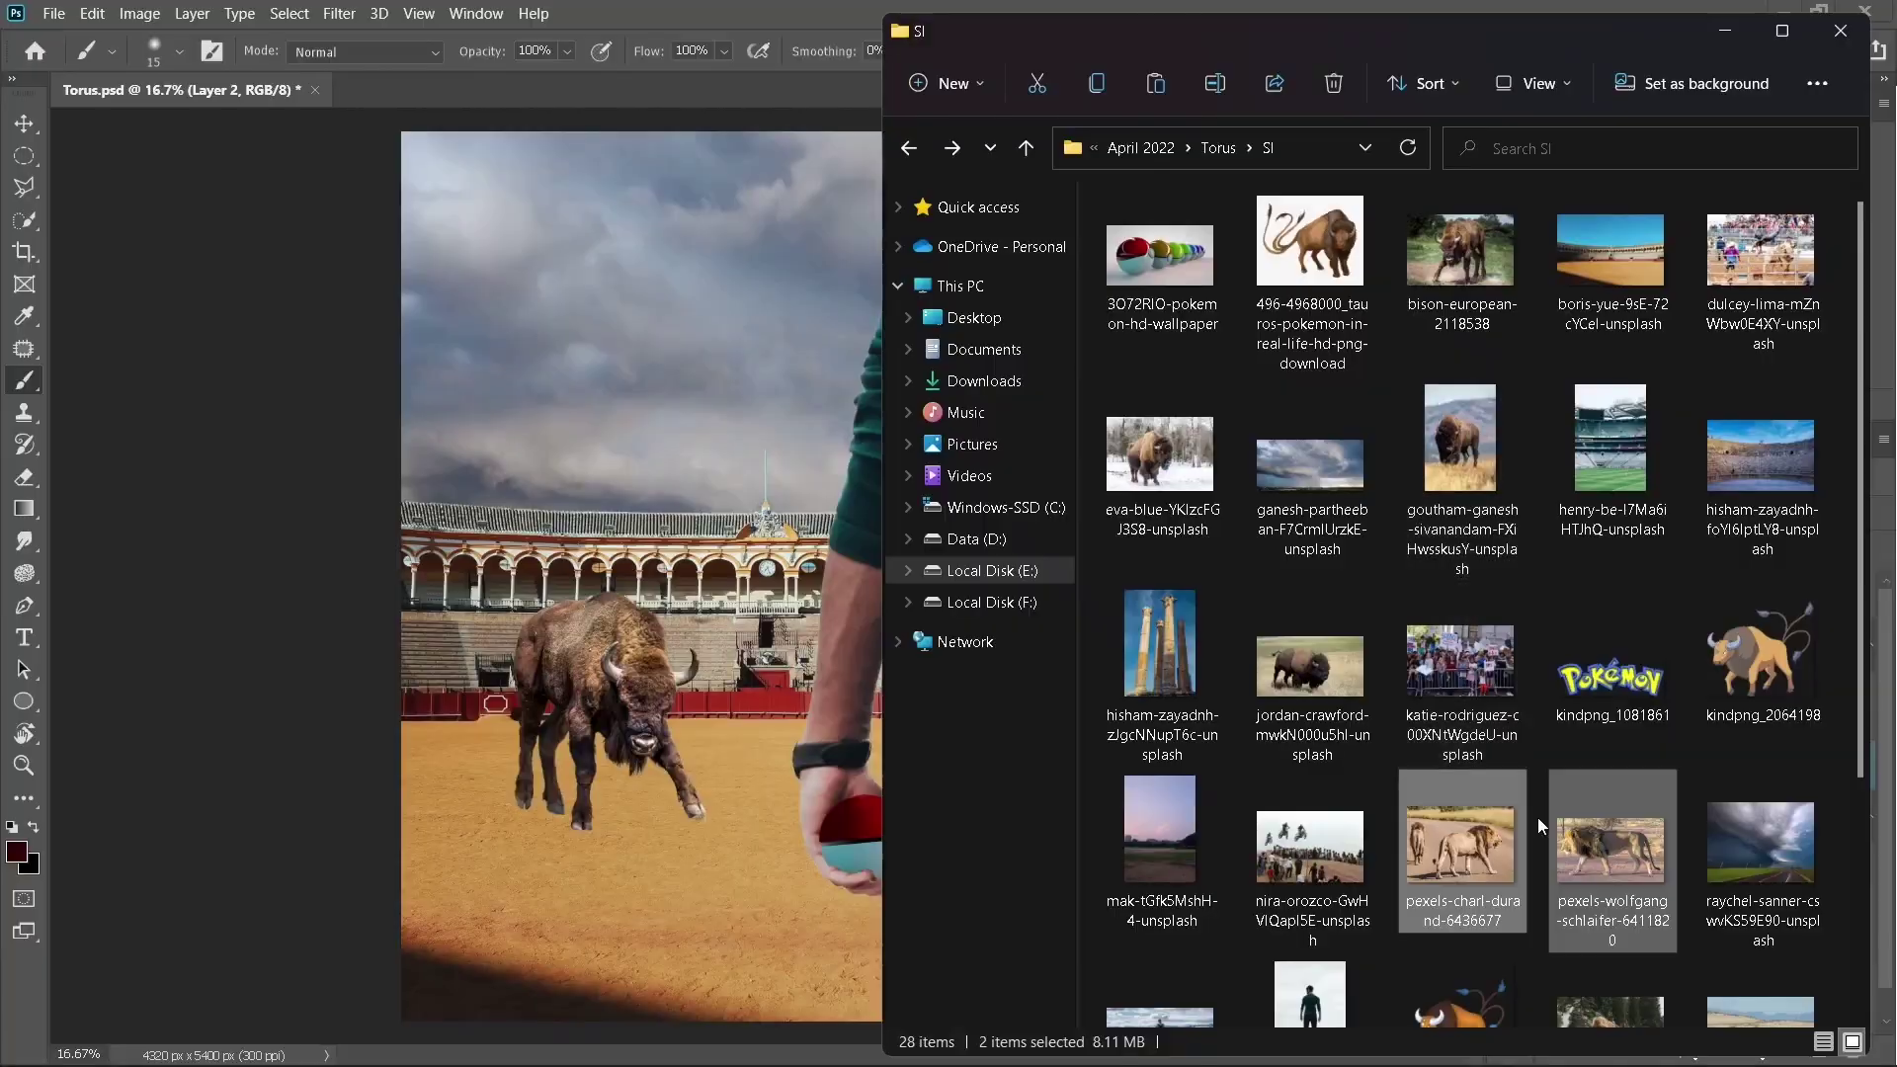
pyautogui.press('l')
pyautogui.hotkey('ctrl', '+')
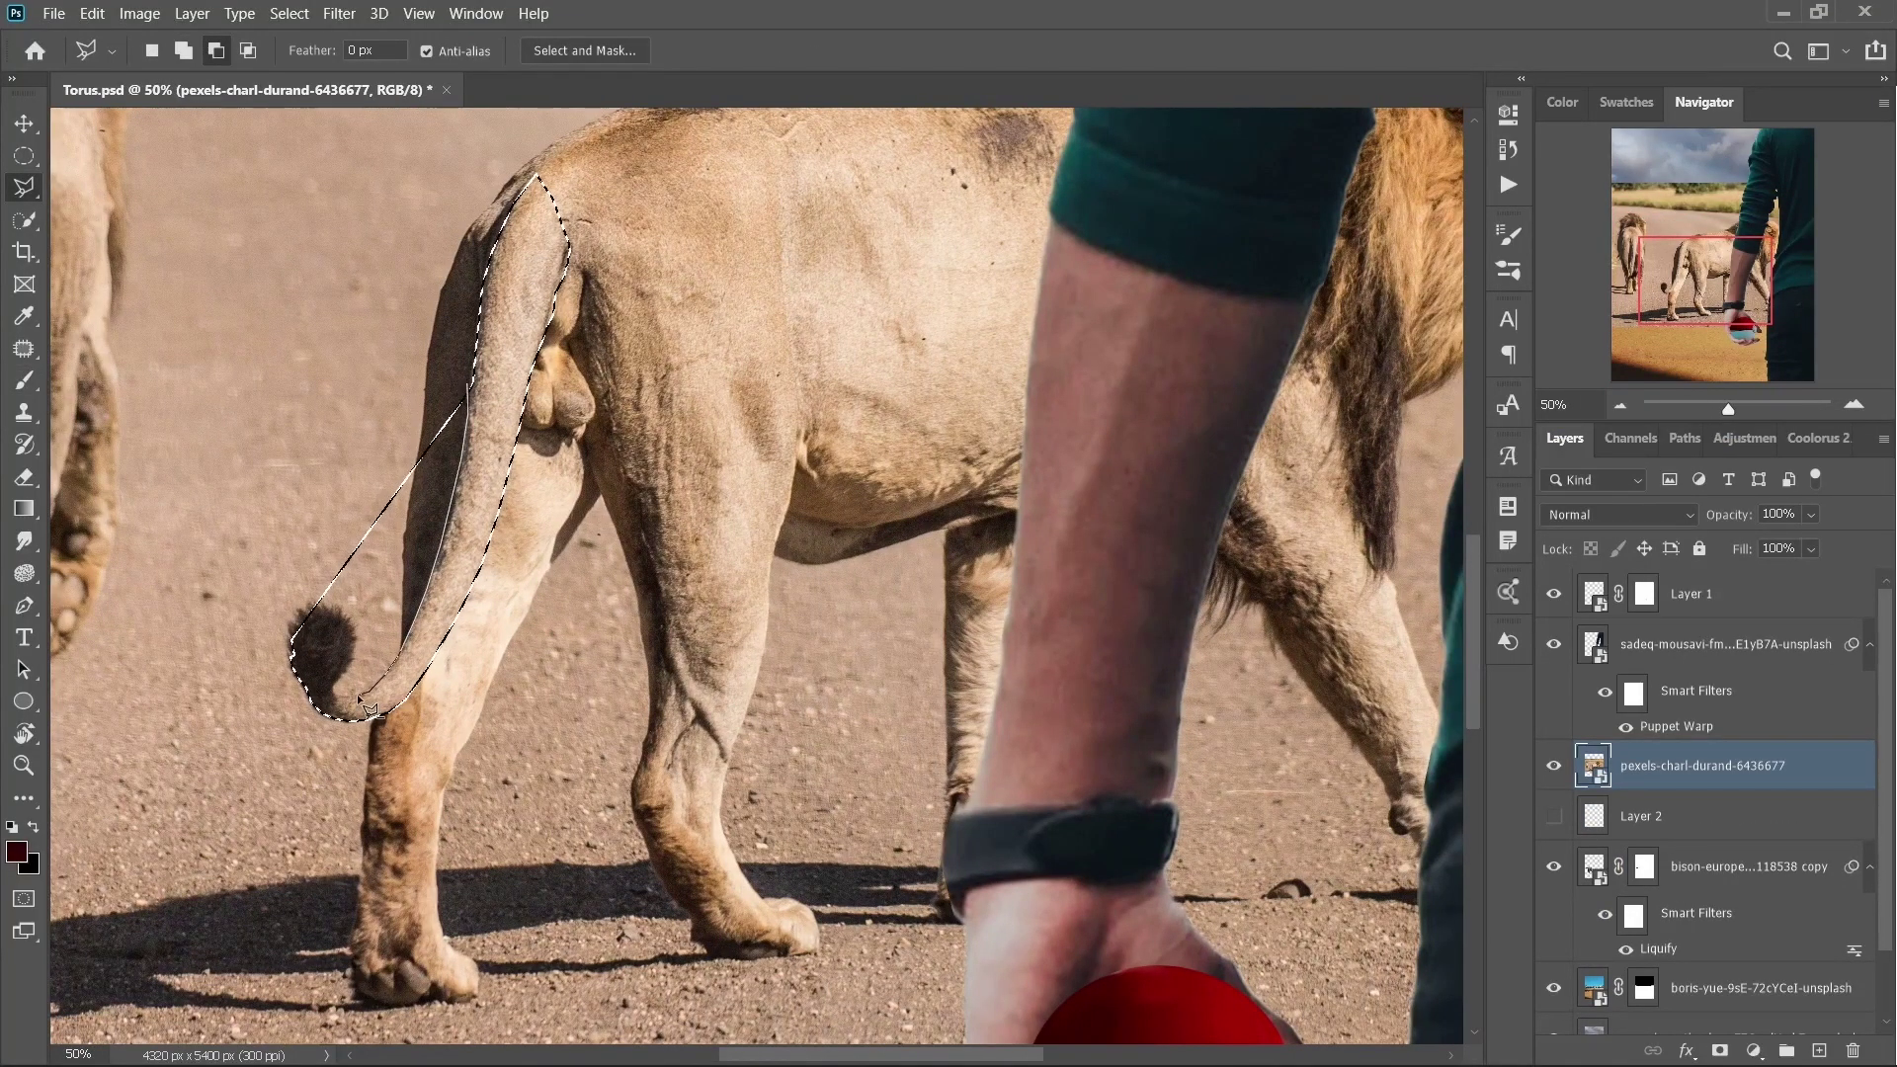
# - Puppet Warp the first lion tail, swinging its tip upward
pyautogui.hotkey('ctrl', '-')
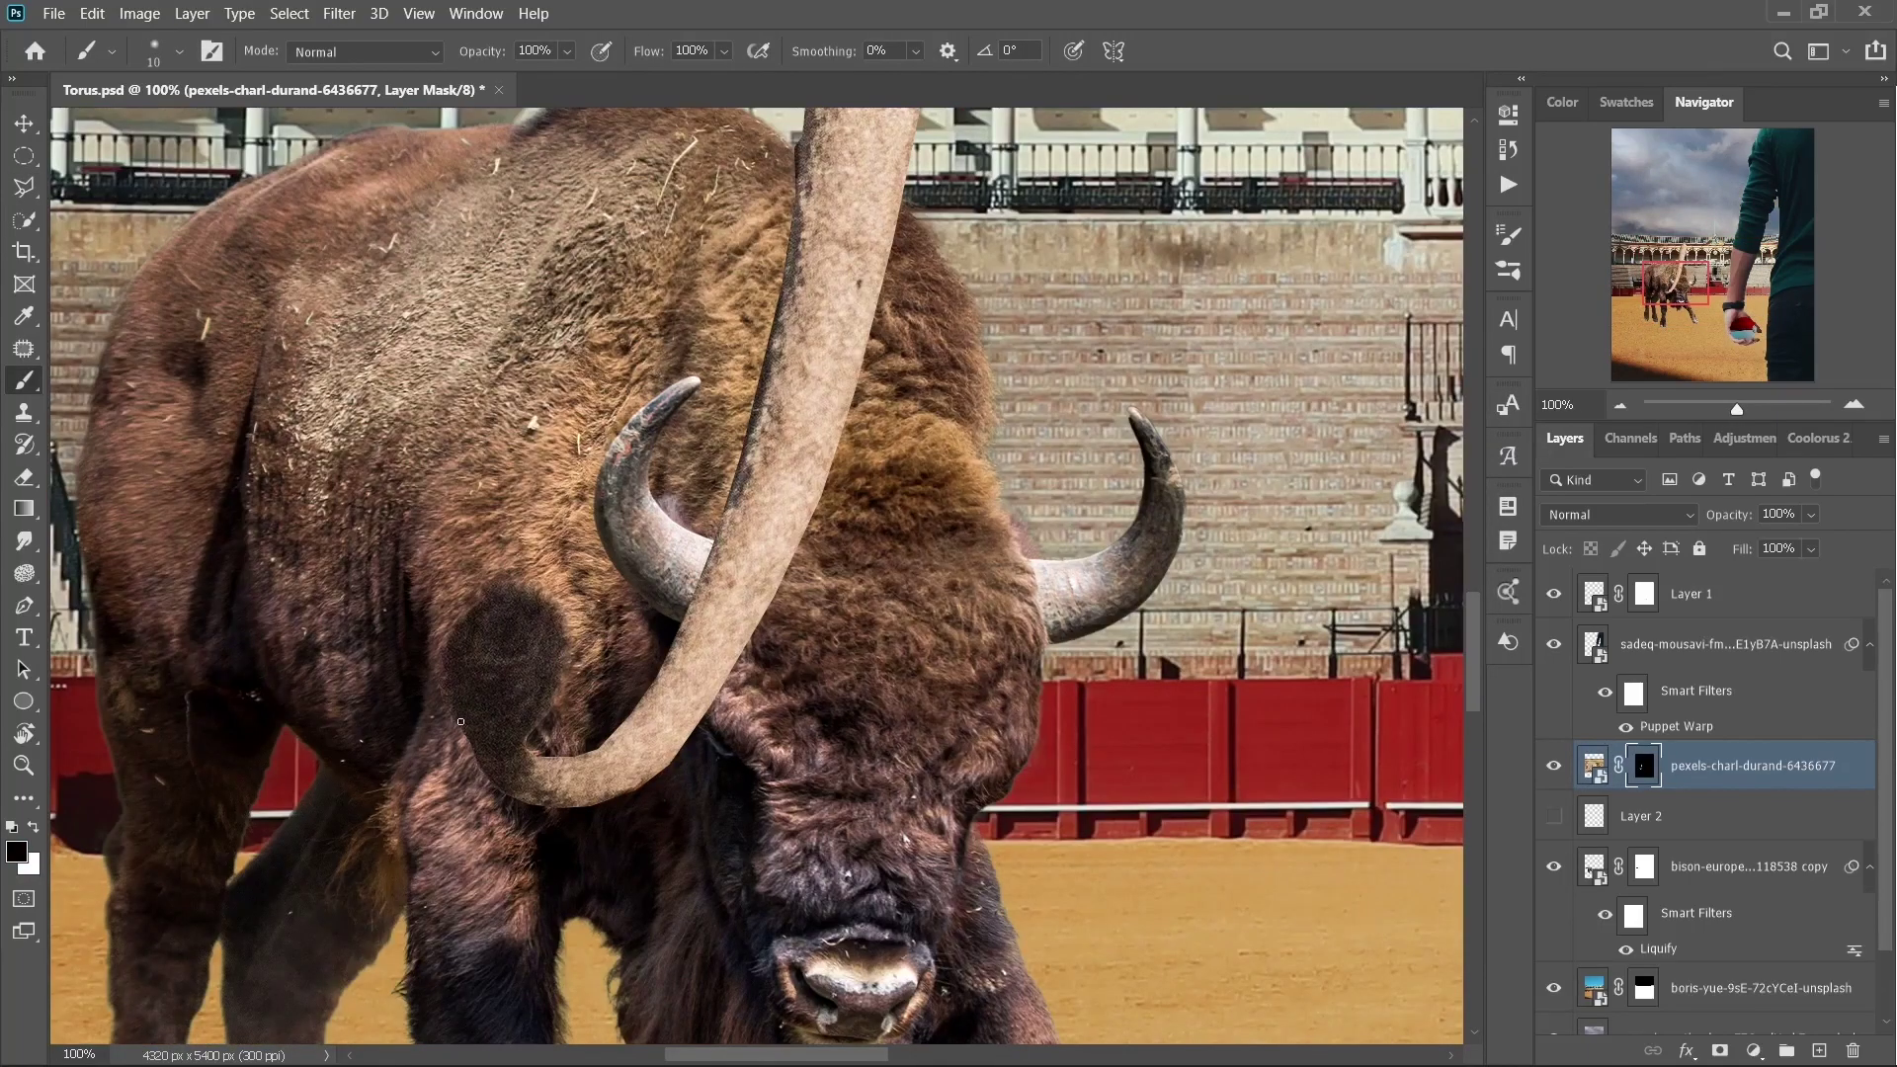
pyautogui.hotkey('ctrl', '-')
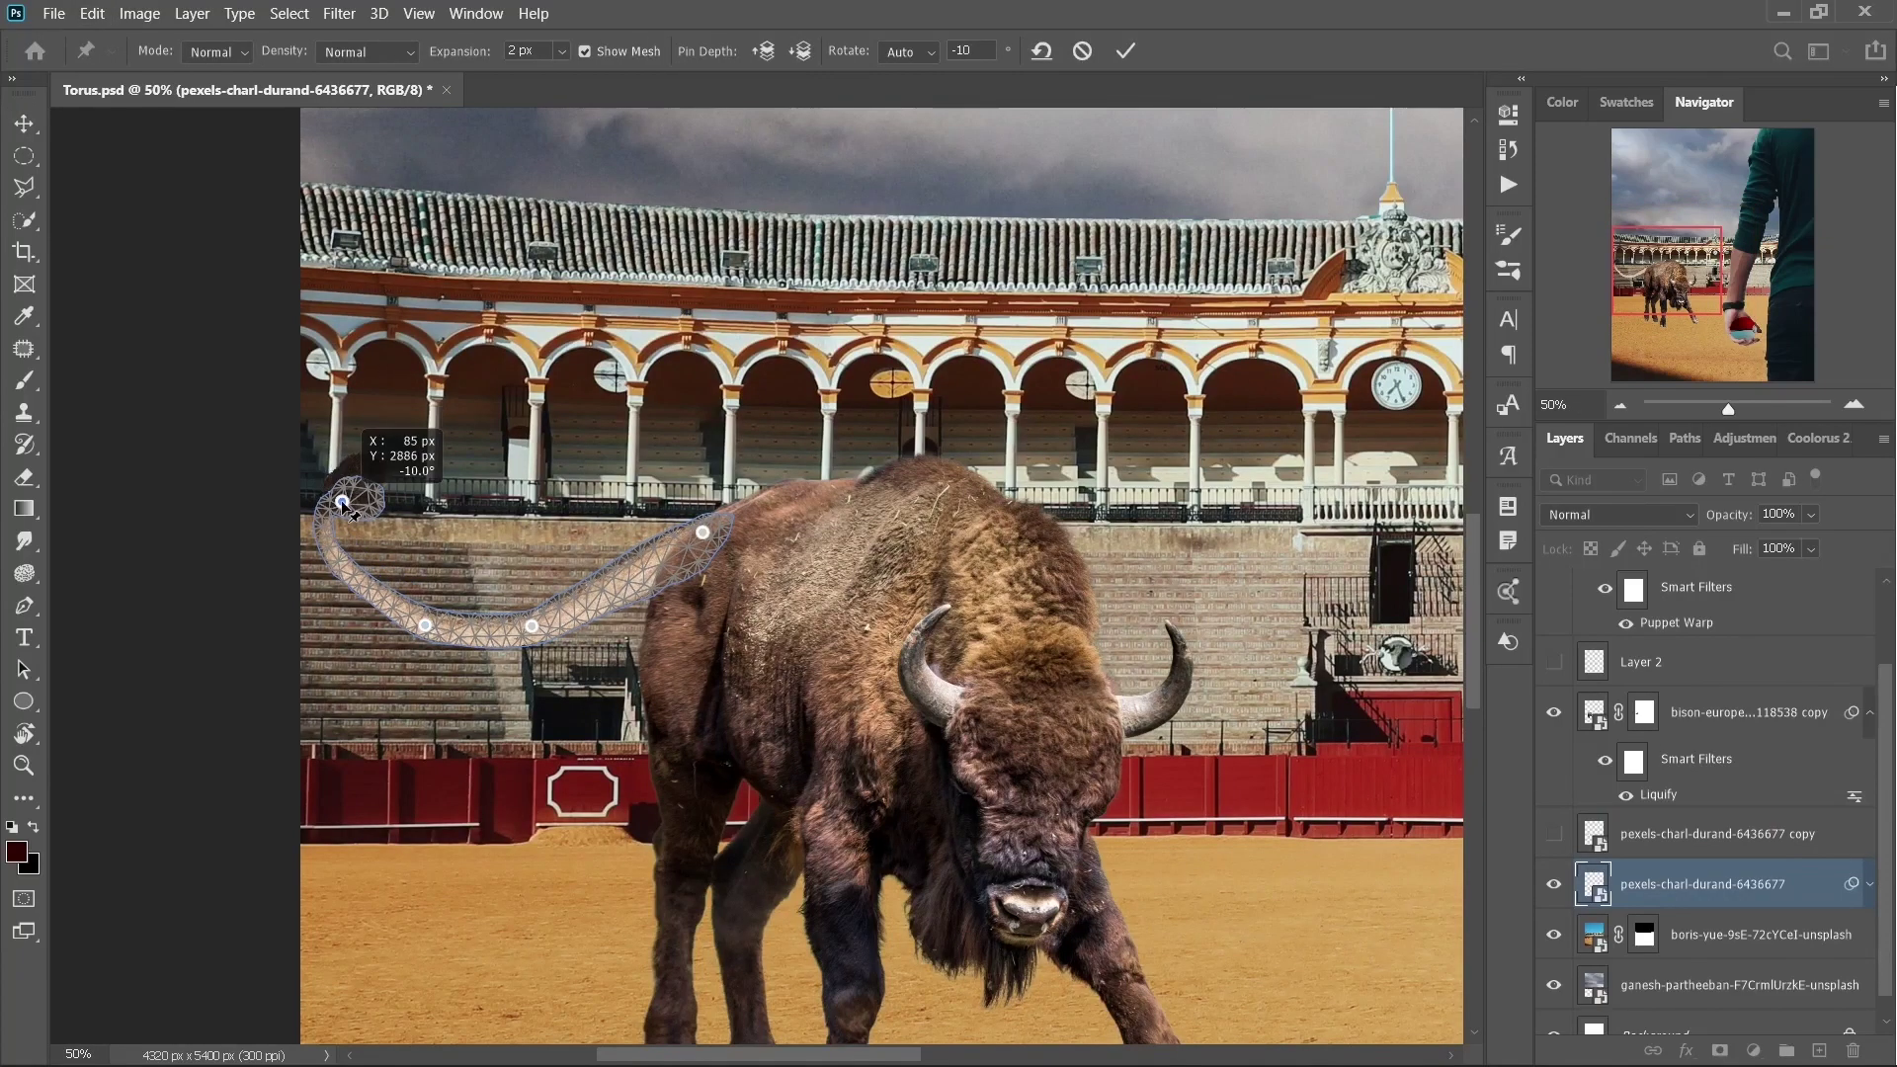
pyautogui.moveTo(341, 502); pyautogui.dragTo(371, 465)
pyautogui.click(358, 570)
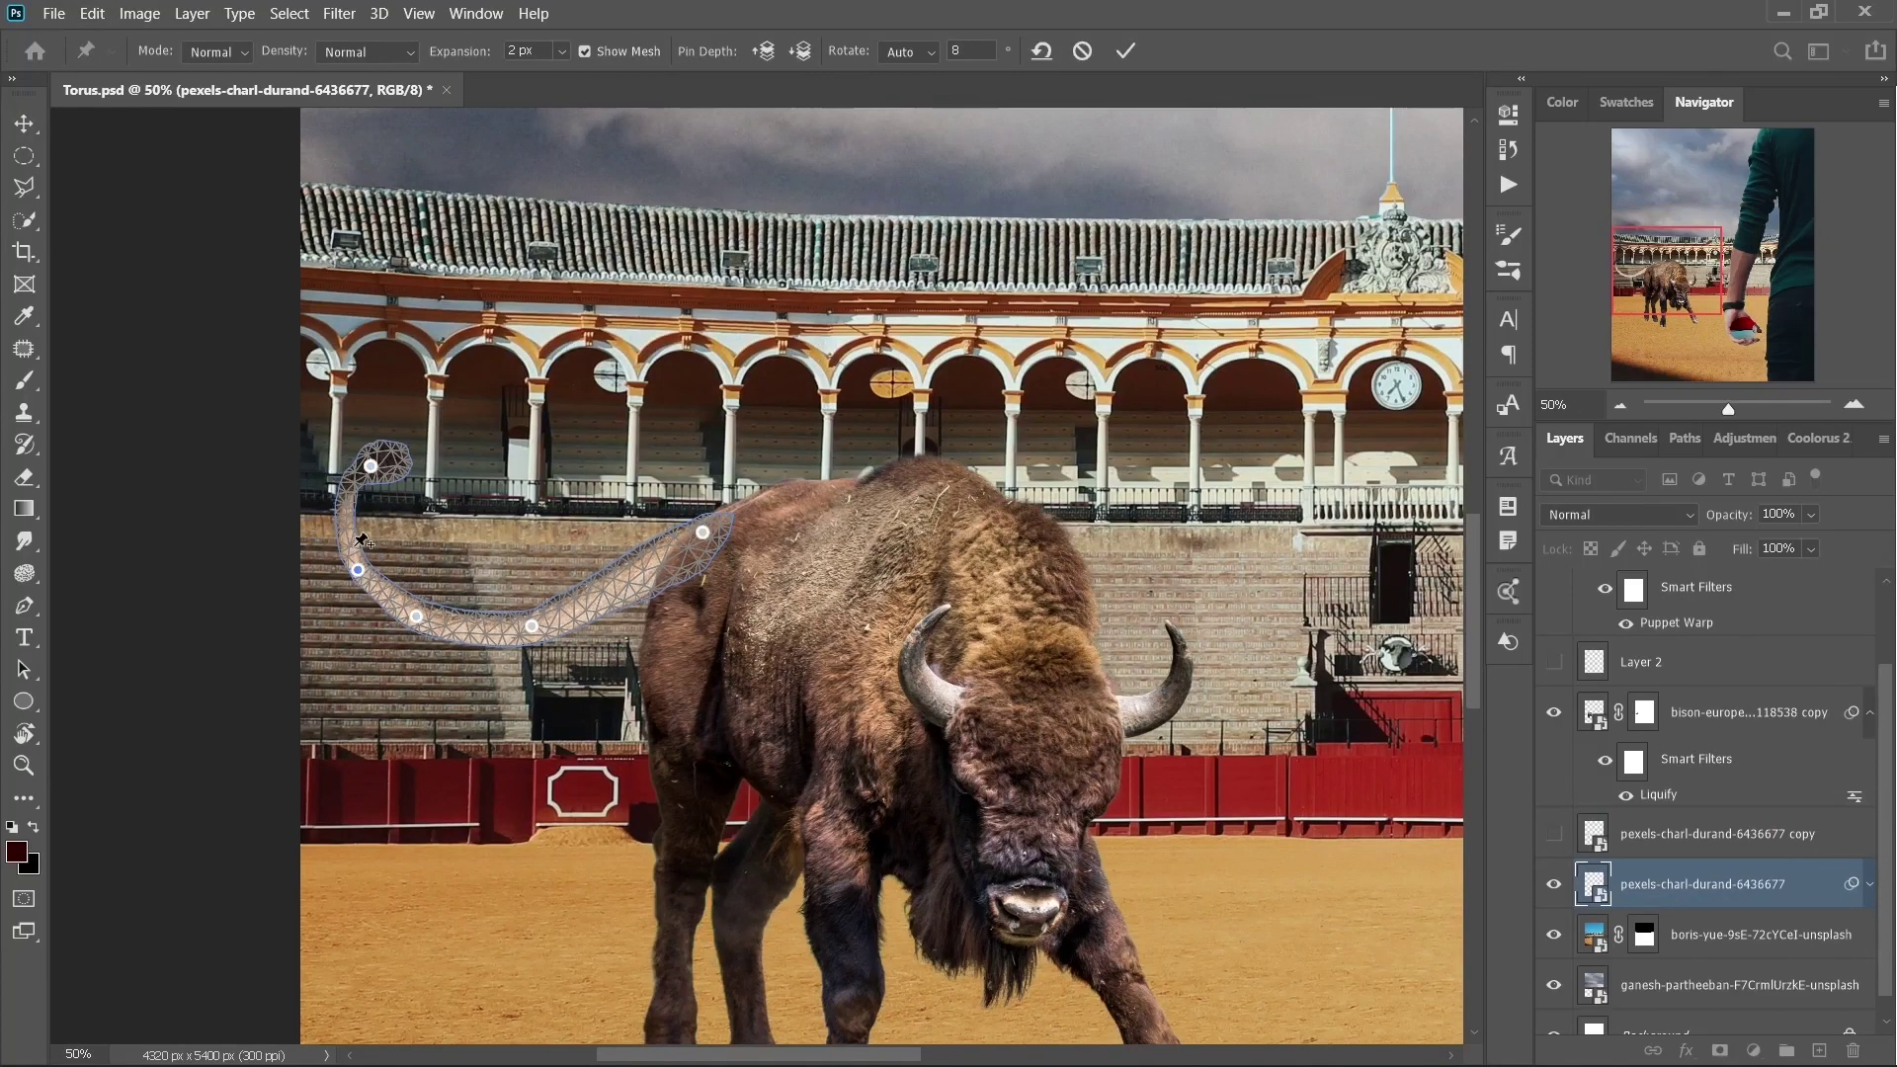
# - Bend the second tail copy upward and the third up and right
pyautogui.moveTo(514, 346); pyautogui.dragTo(561, 319)
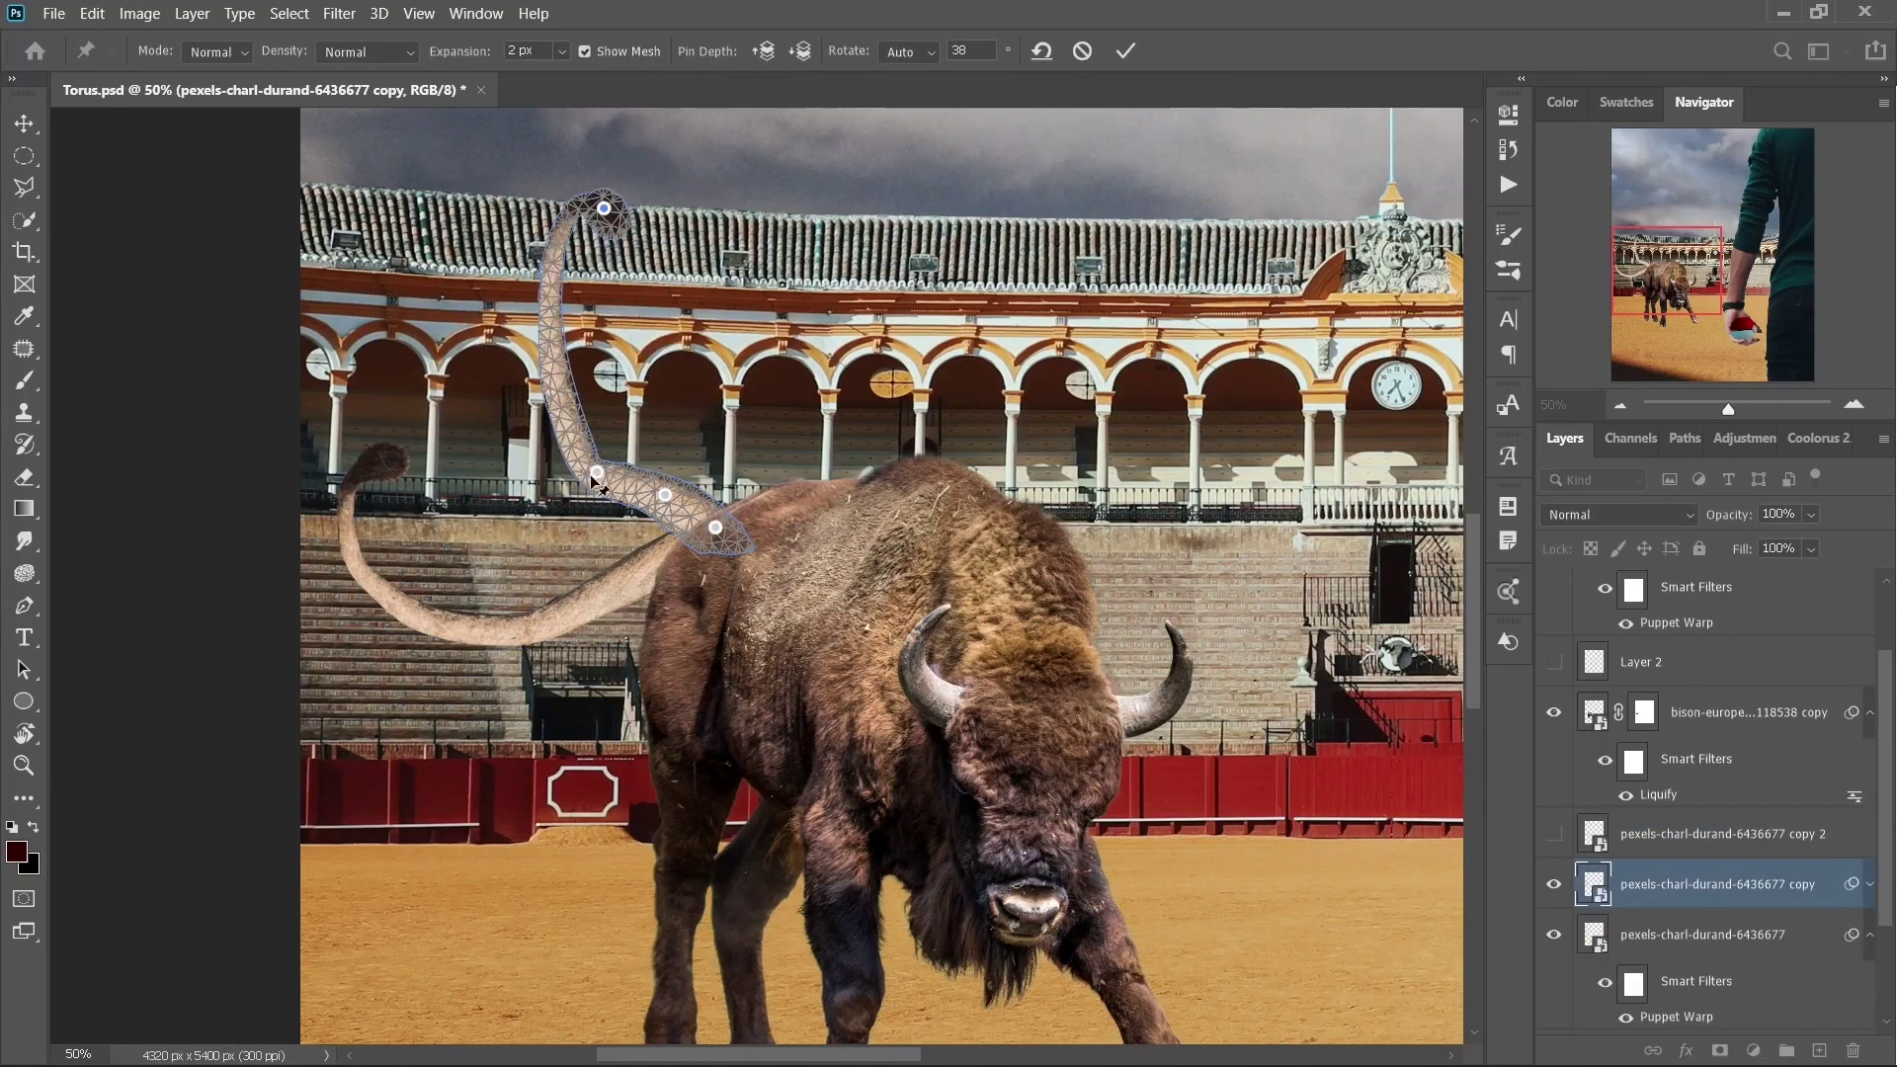
pyautogui.click(1124, 51)
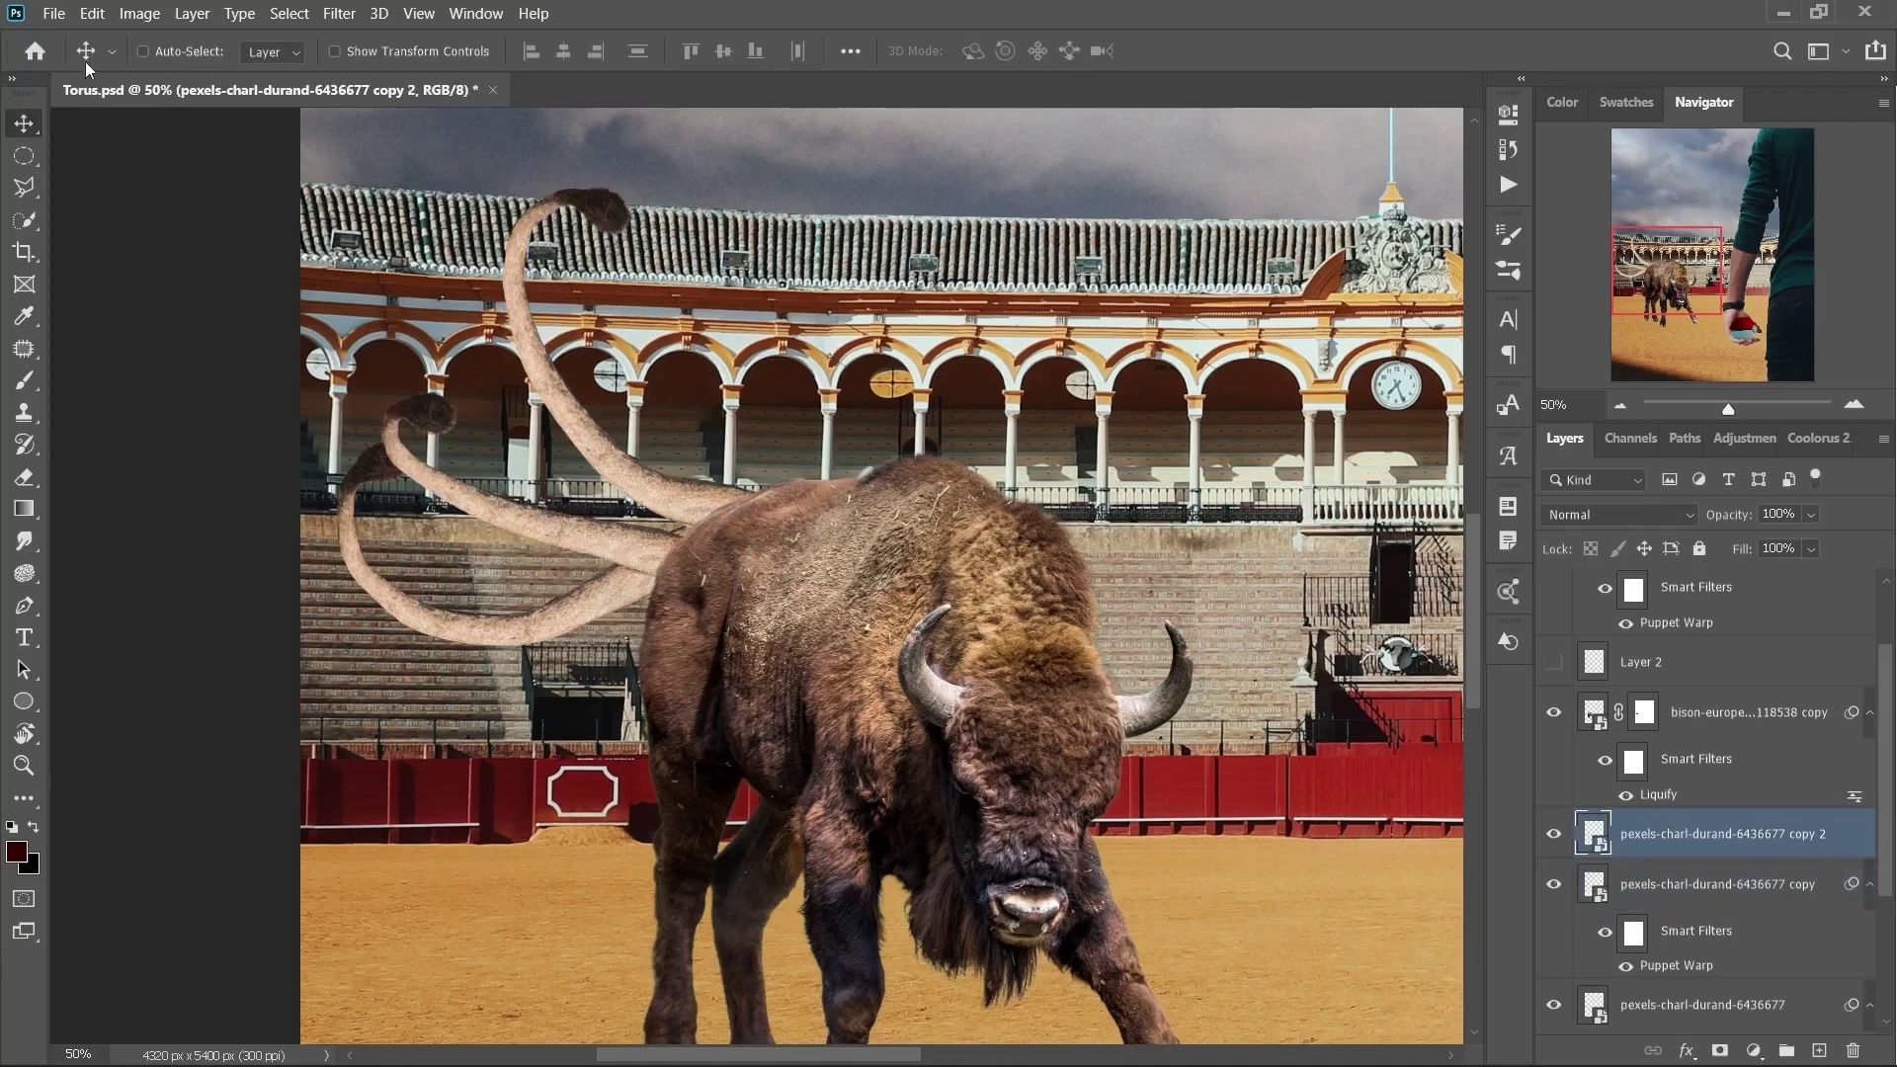
pyautogui.moveTo(796, 203); pyautogui.dragTo(909, 276)
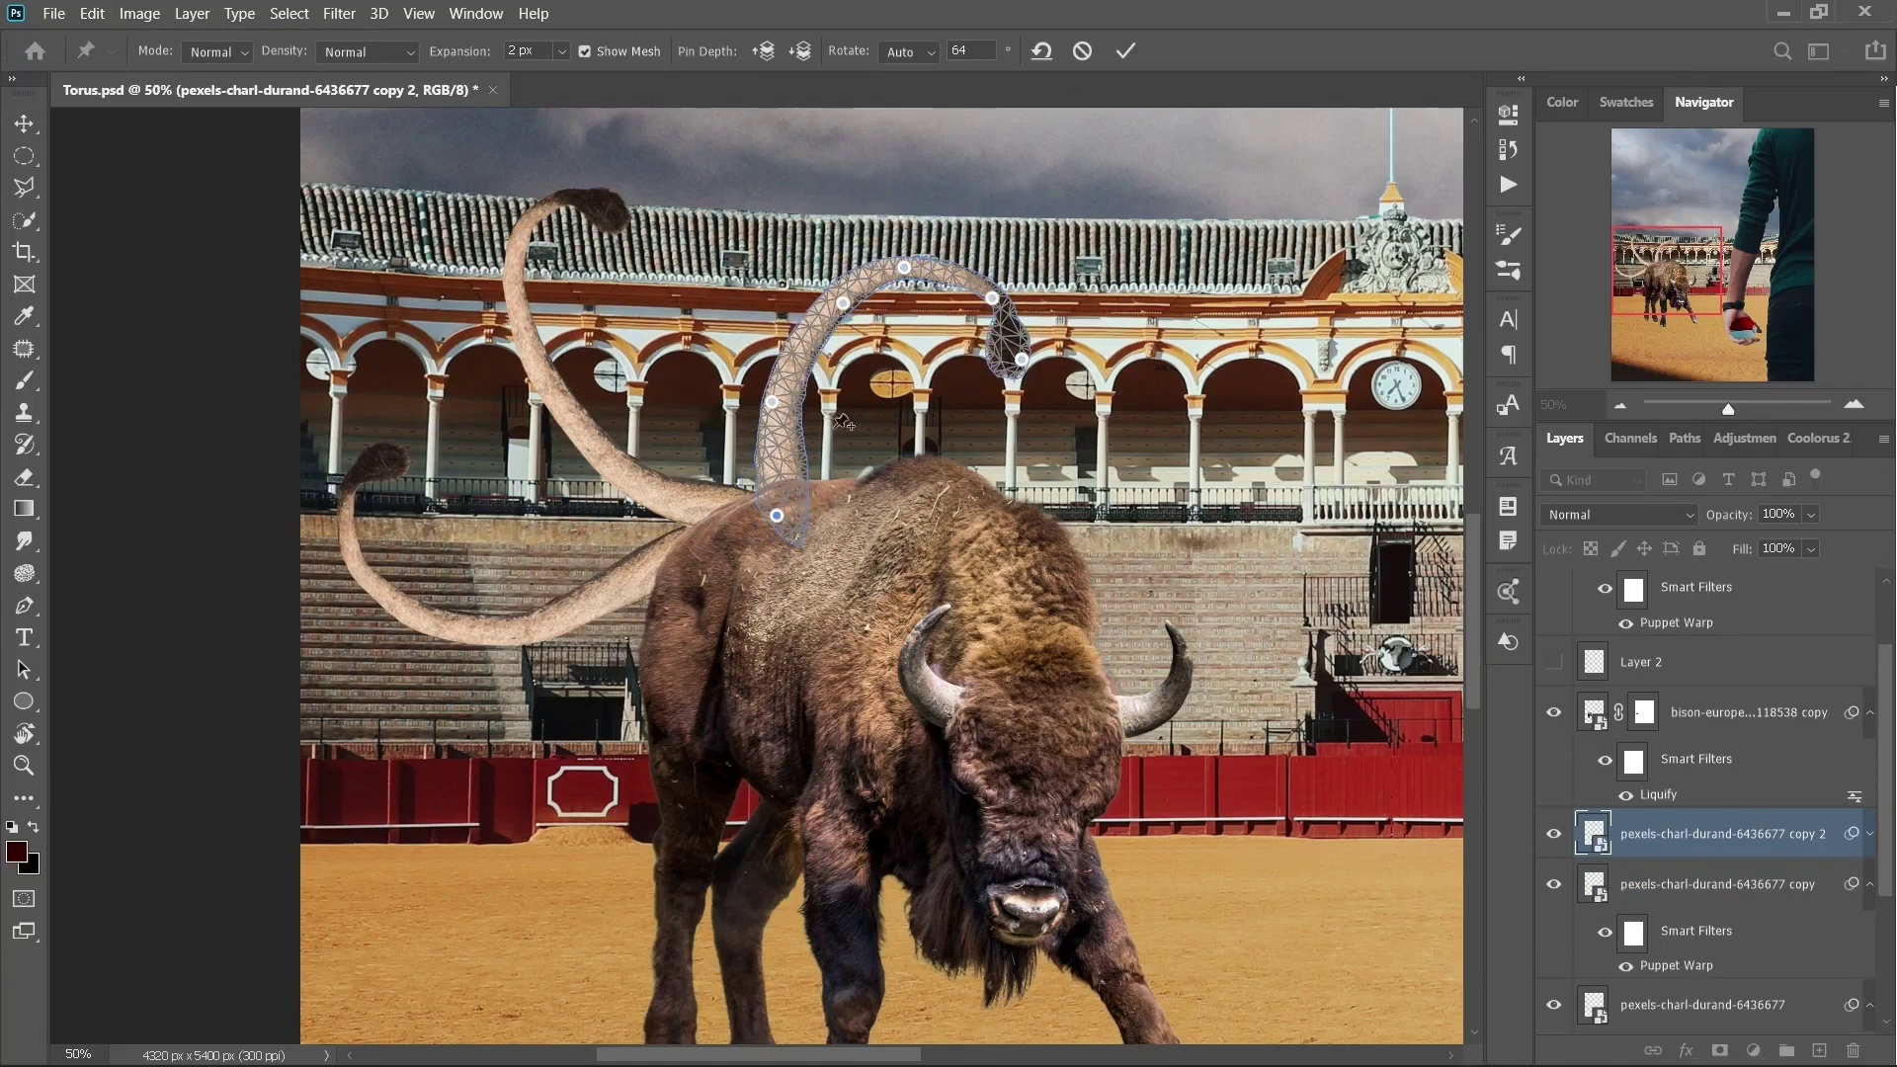
pyautogui.press('Return')
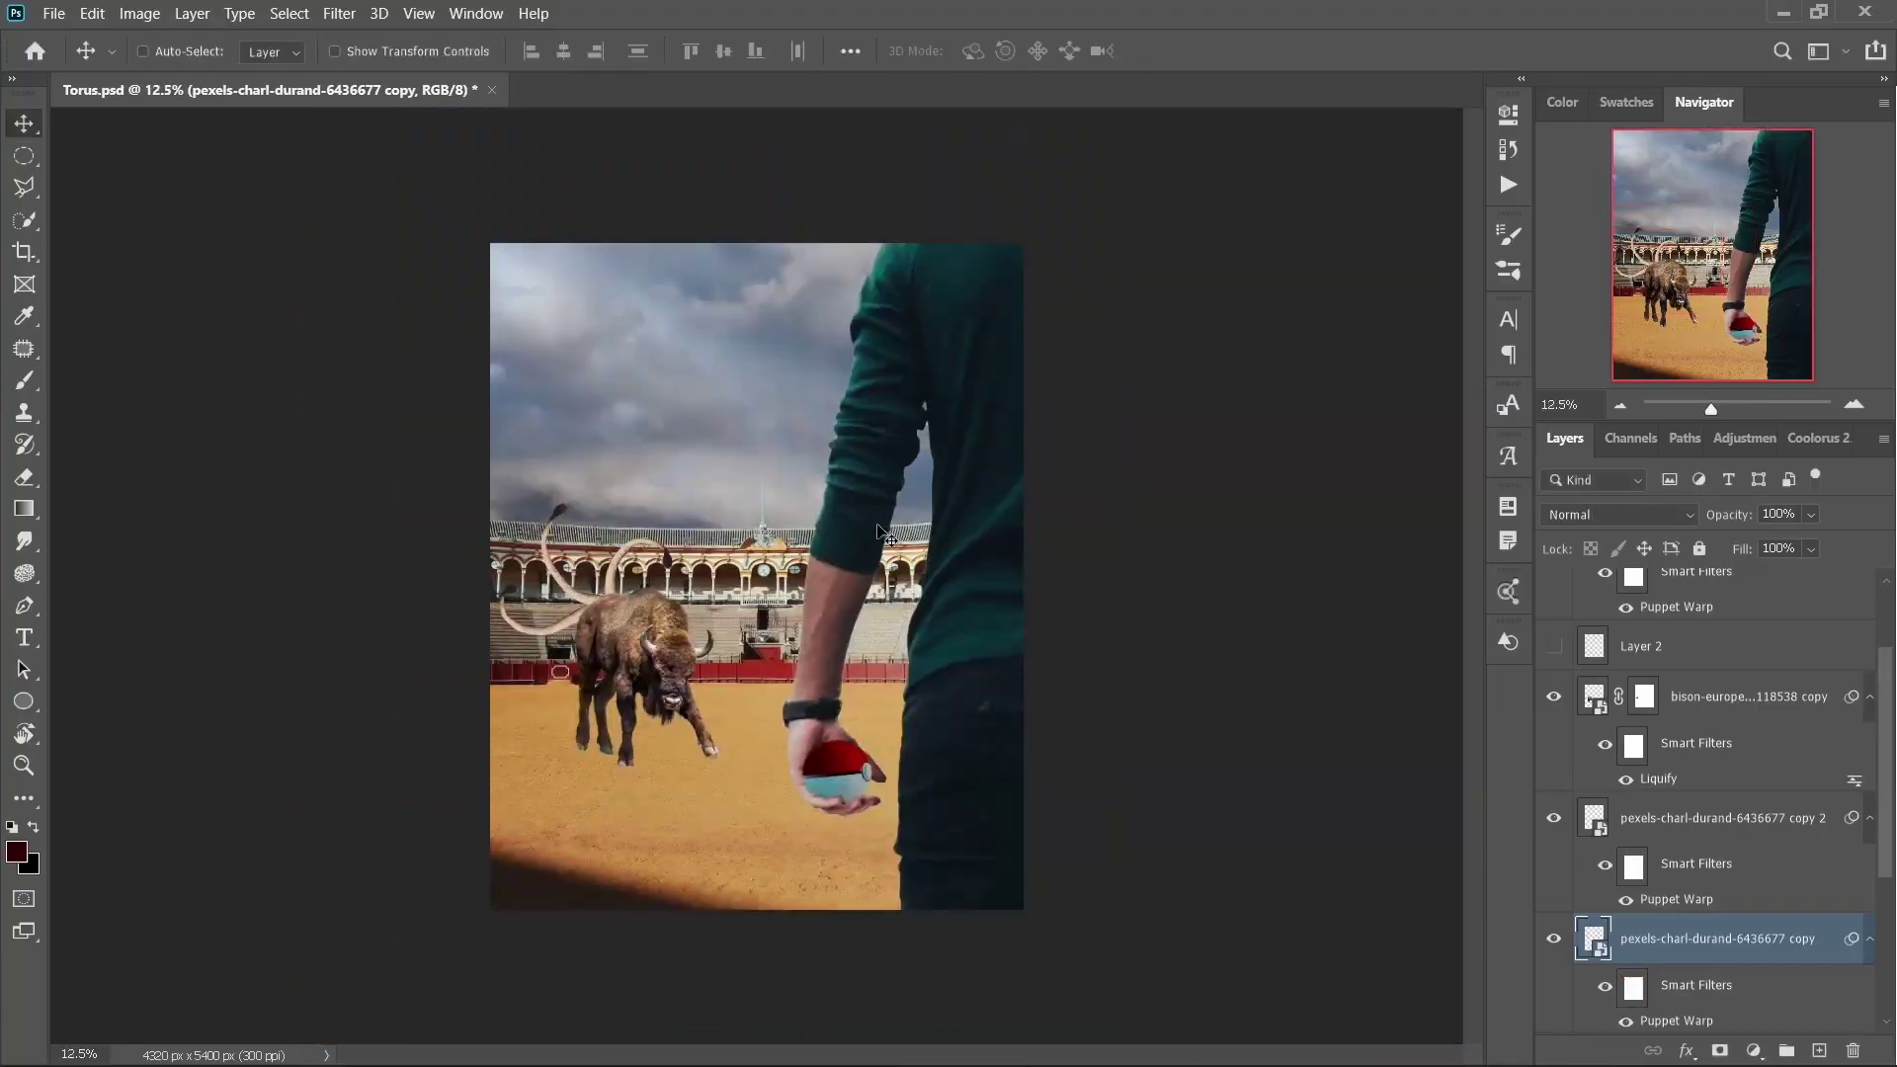
pyautogui.moveTo(842, 302); pyautogui.dragTo(652, 533)
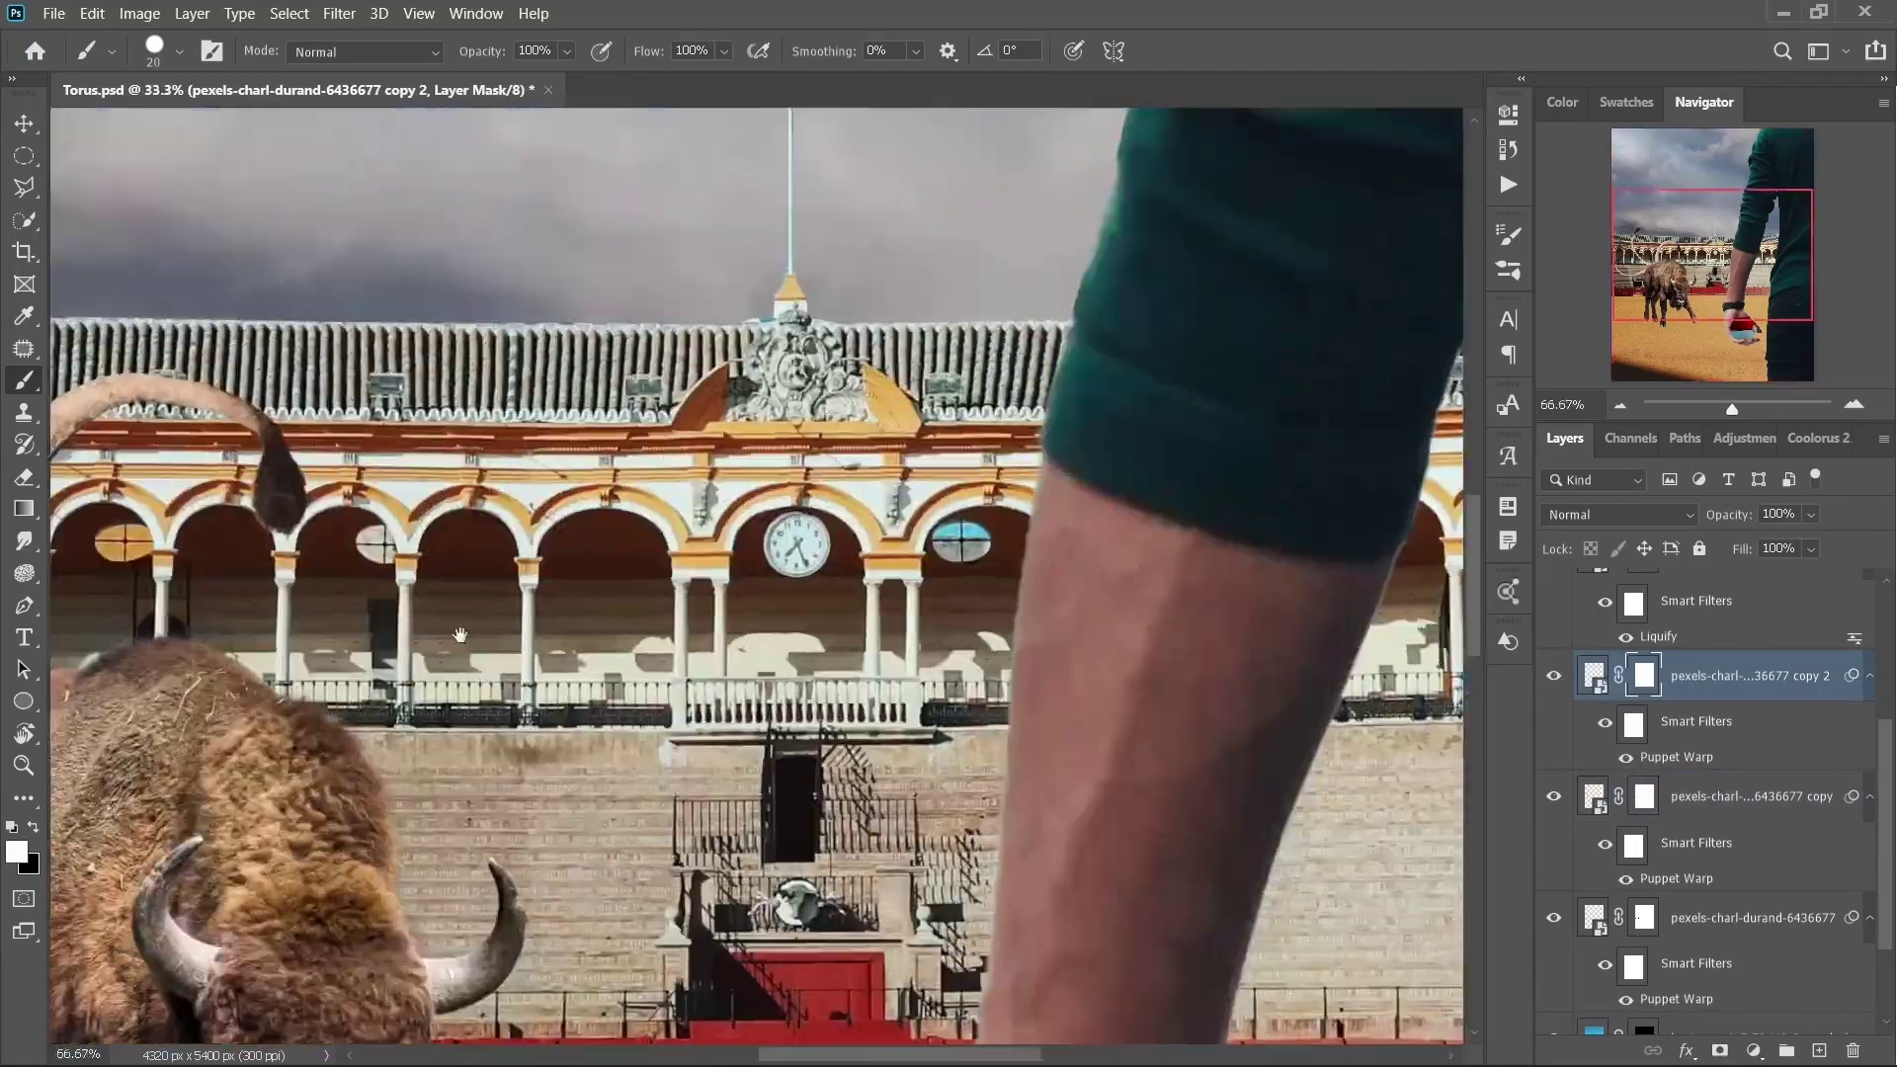
# - Finish painting the tail masks in black and white, then select the man's layer
pyautogui.press('x')
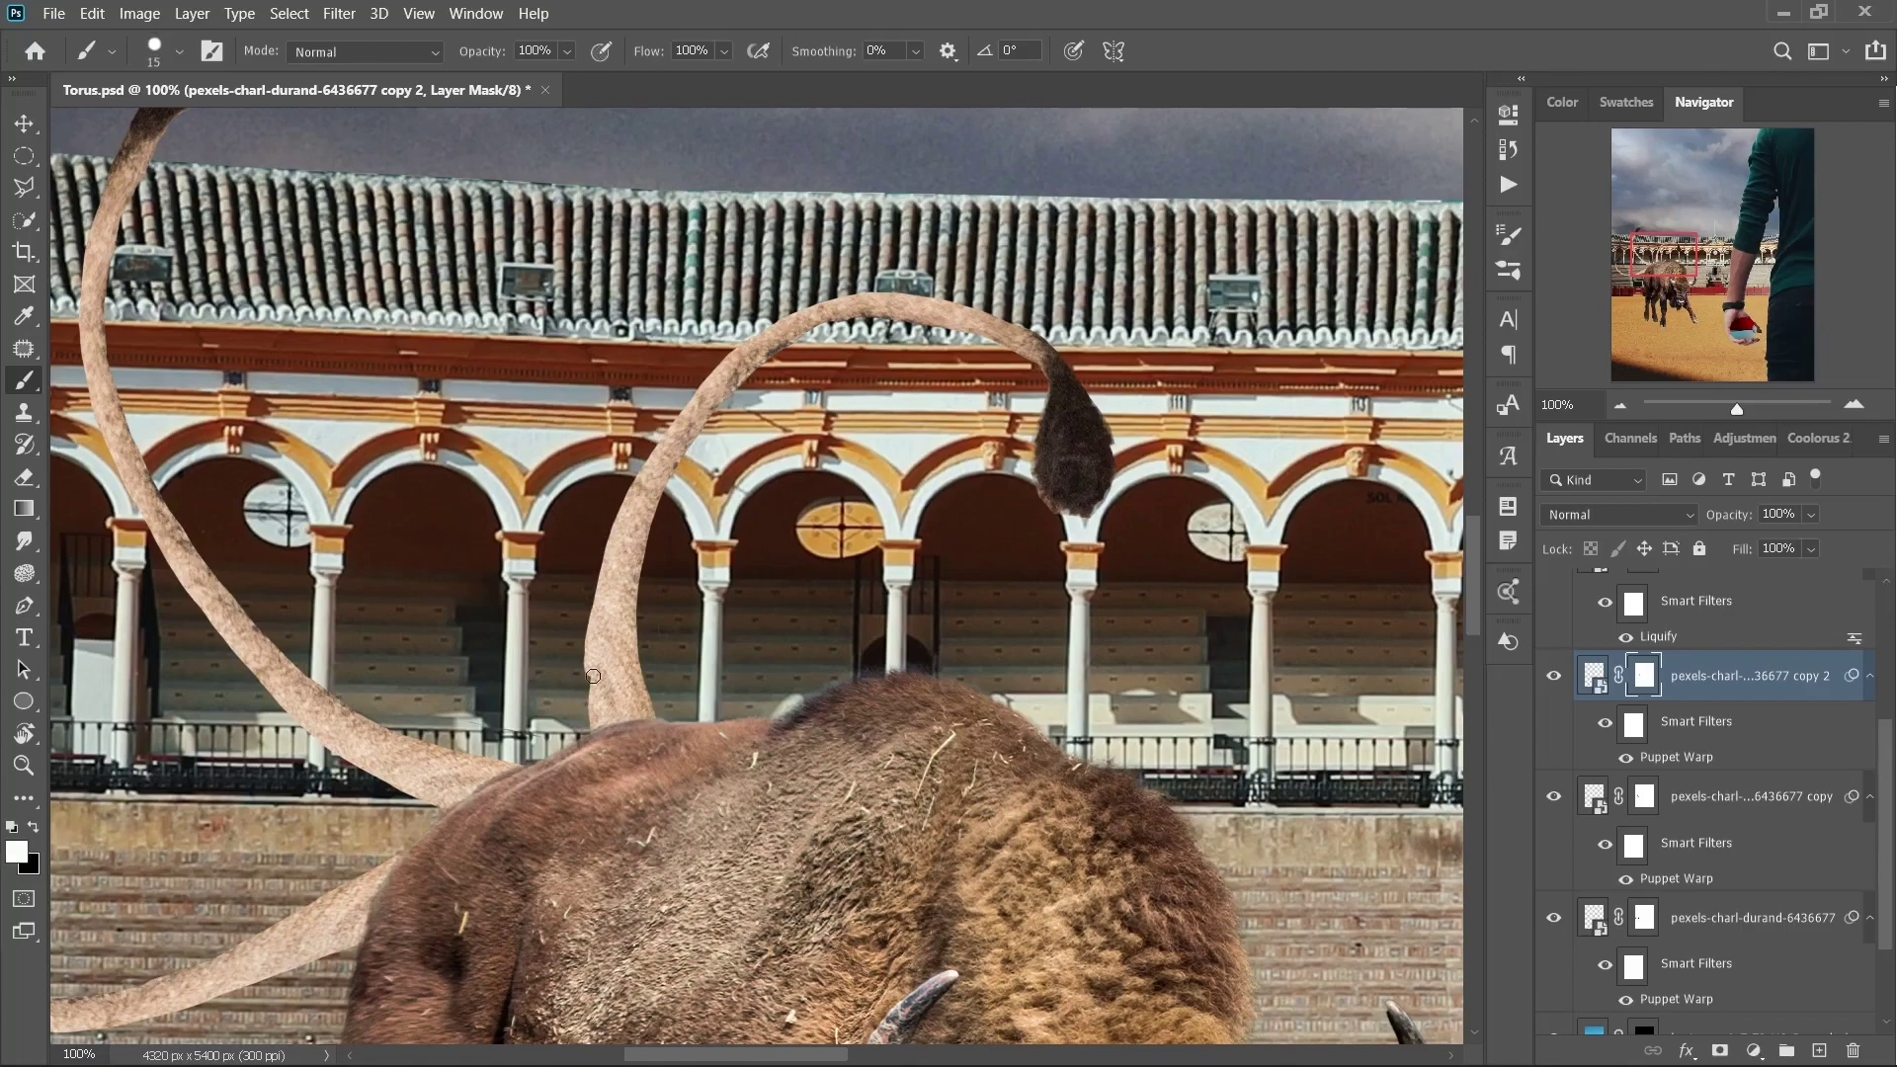
pyautogui.hotkey('ctrl', '0')
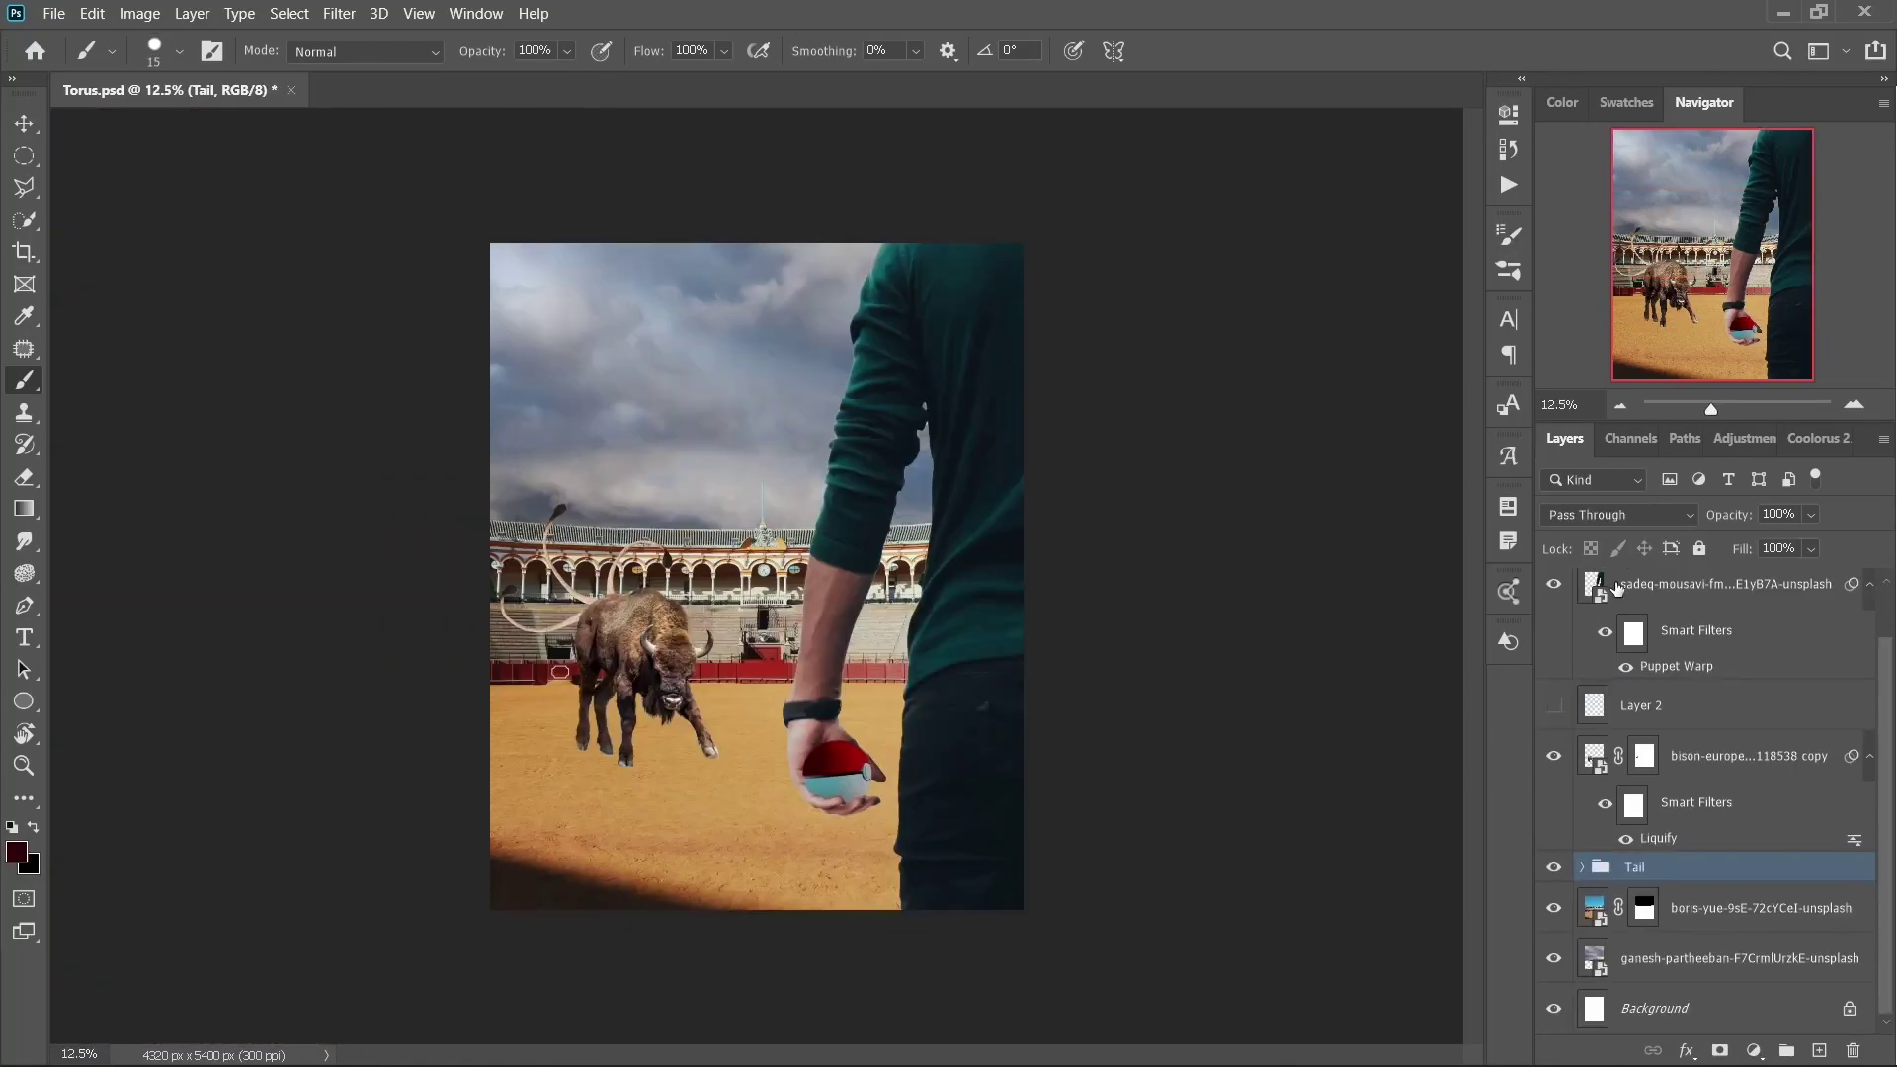
pyautogui.click(1616, 589)
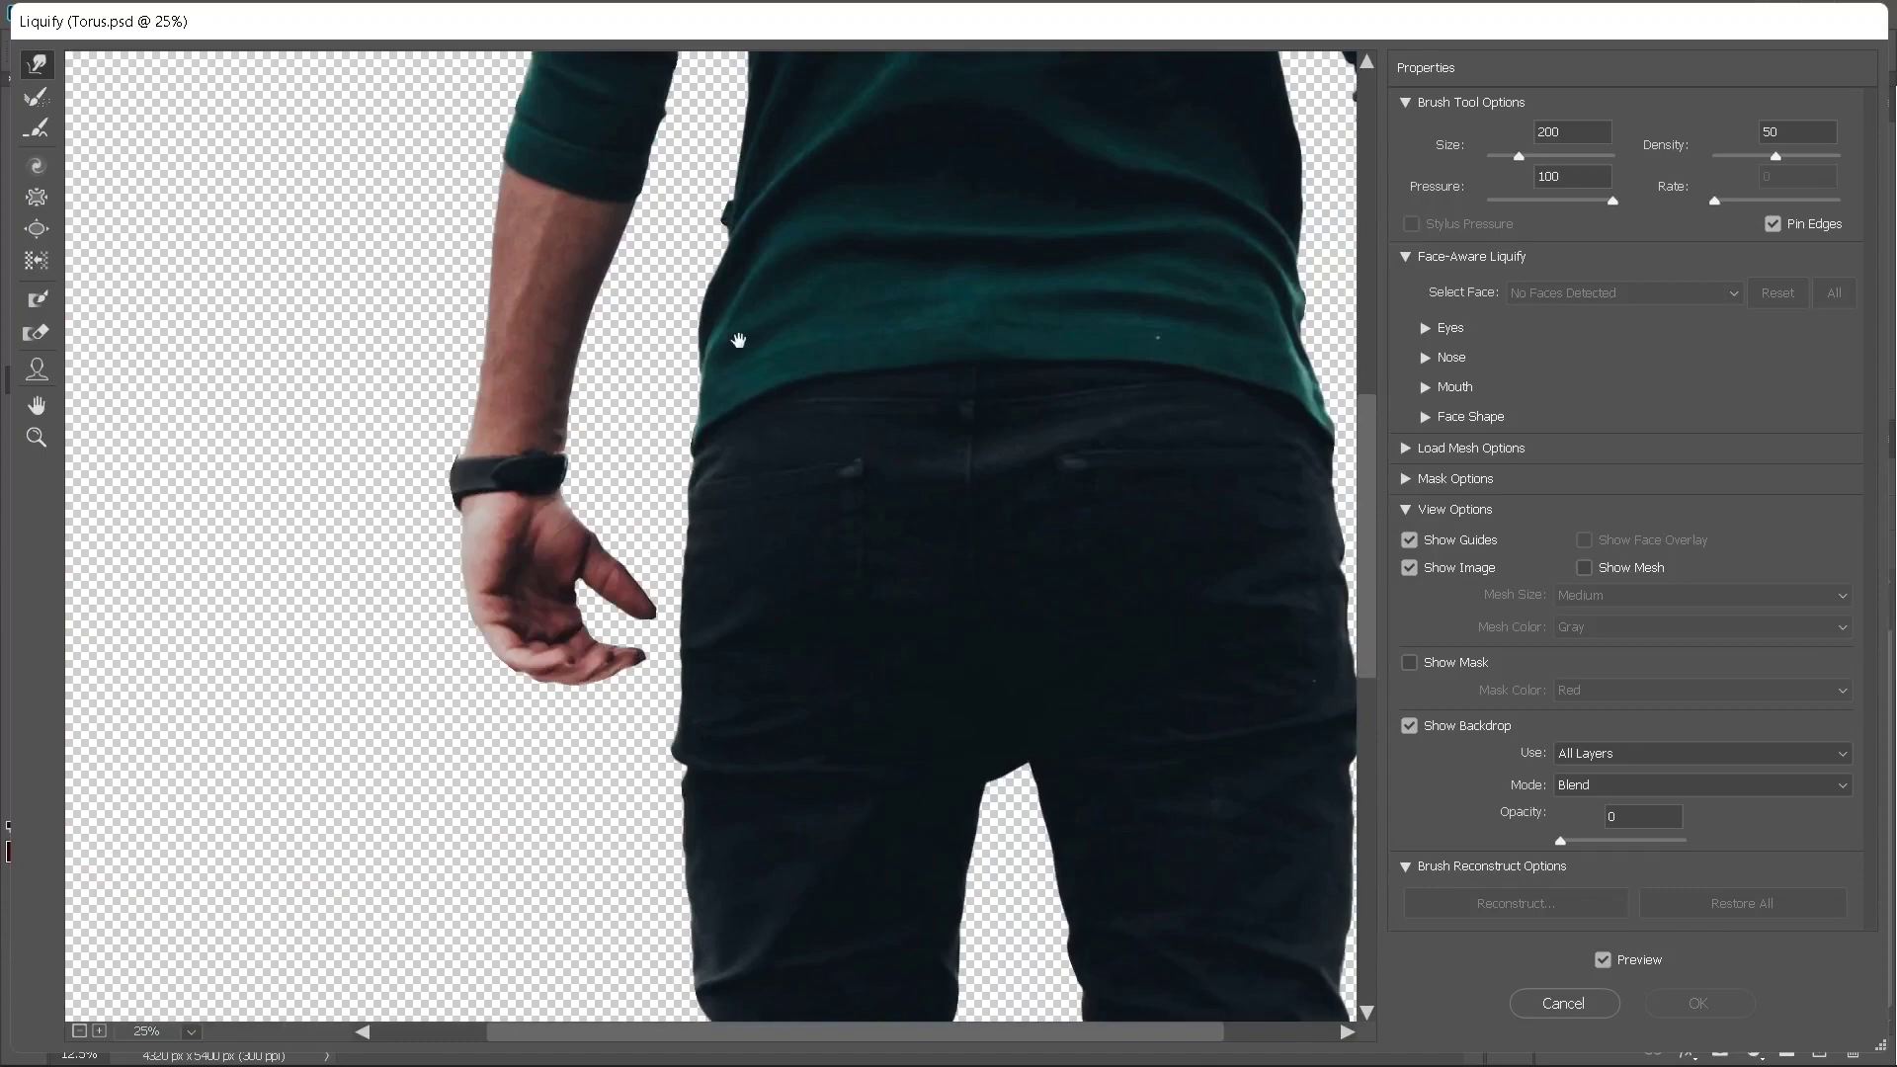
# - Liquify the man's hand with a small Forward Warp brush, pushing the palm outward and down
pyautogui.scroll(3, 741, 330)
pyautogui.moveTo(811, 365); pyautogui.dragTo(823, 332)
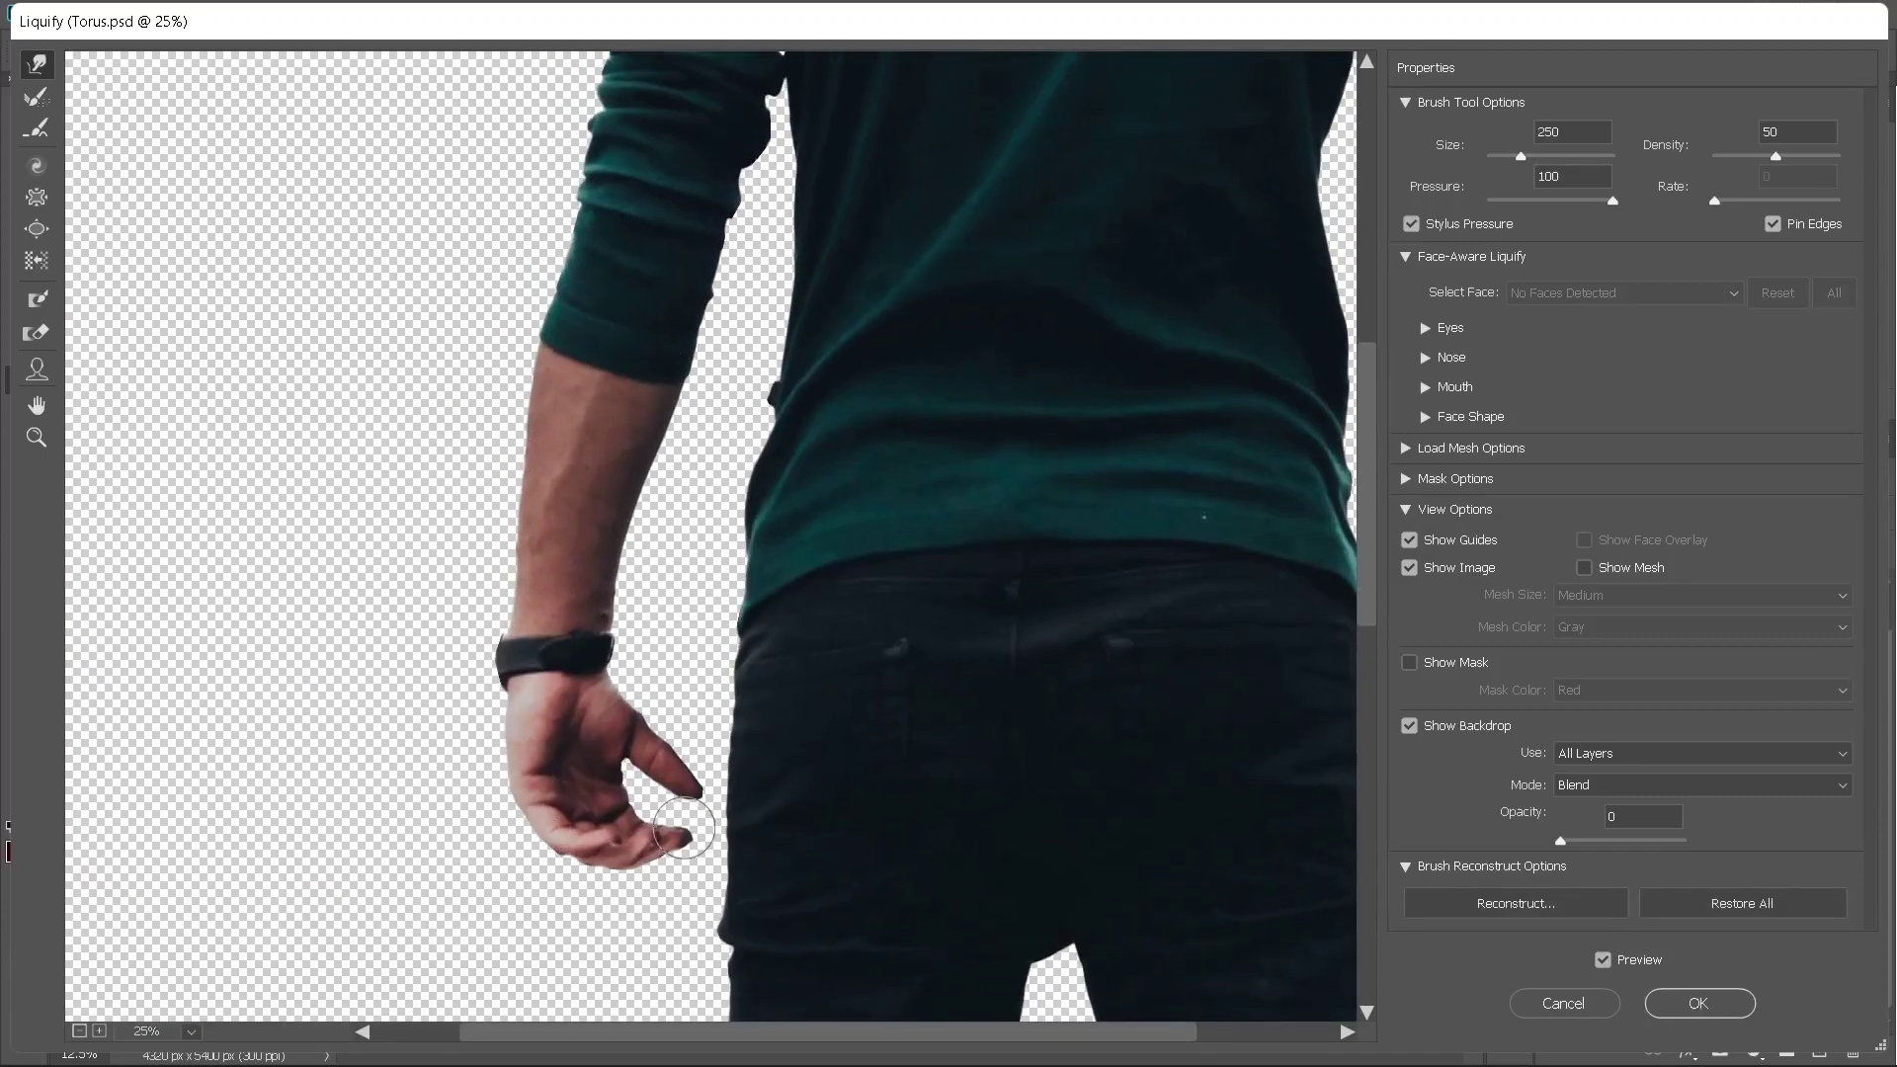
pyautogui.scroll(5, 593, 553)
pyautogui.scroll(1, 508, 415)
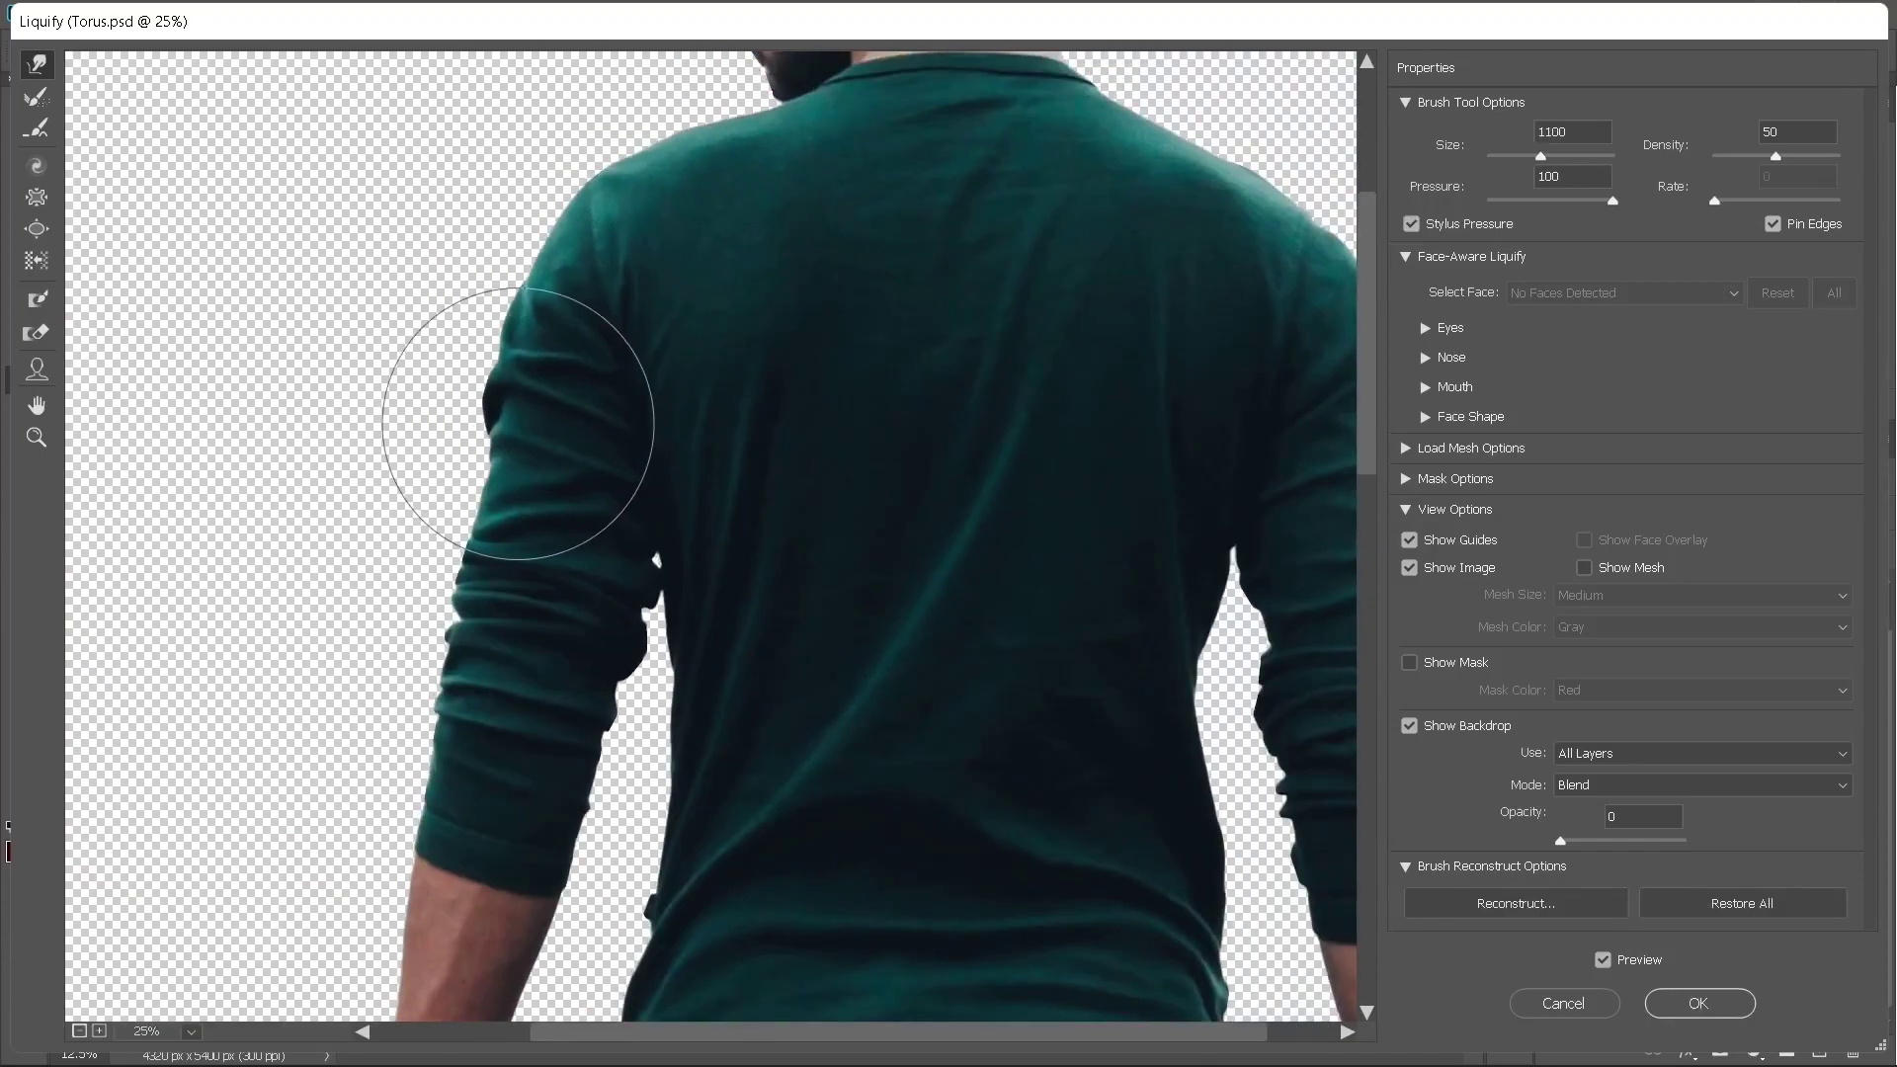
pyautogui.scroll(-3, 470, 564)
pyautogui.scroll(-3, 509, 677)
pyautogui.scroll(3, 550, 424)
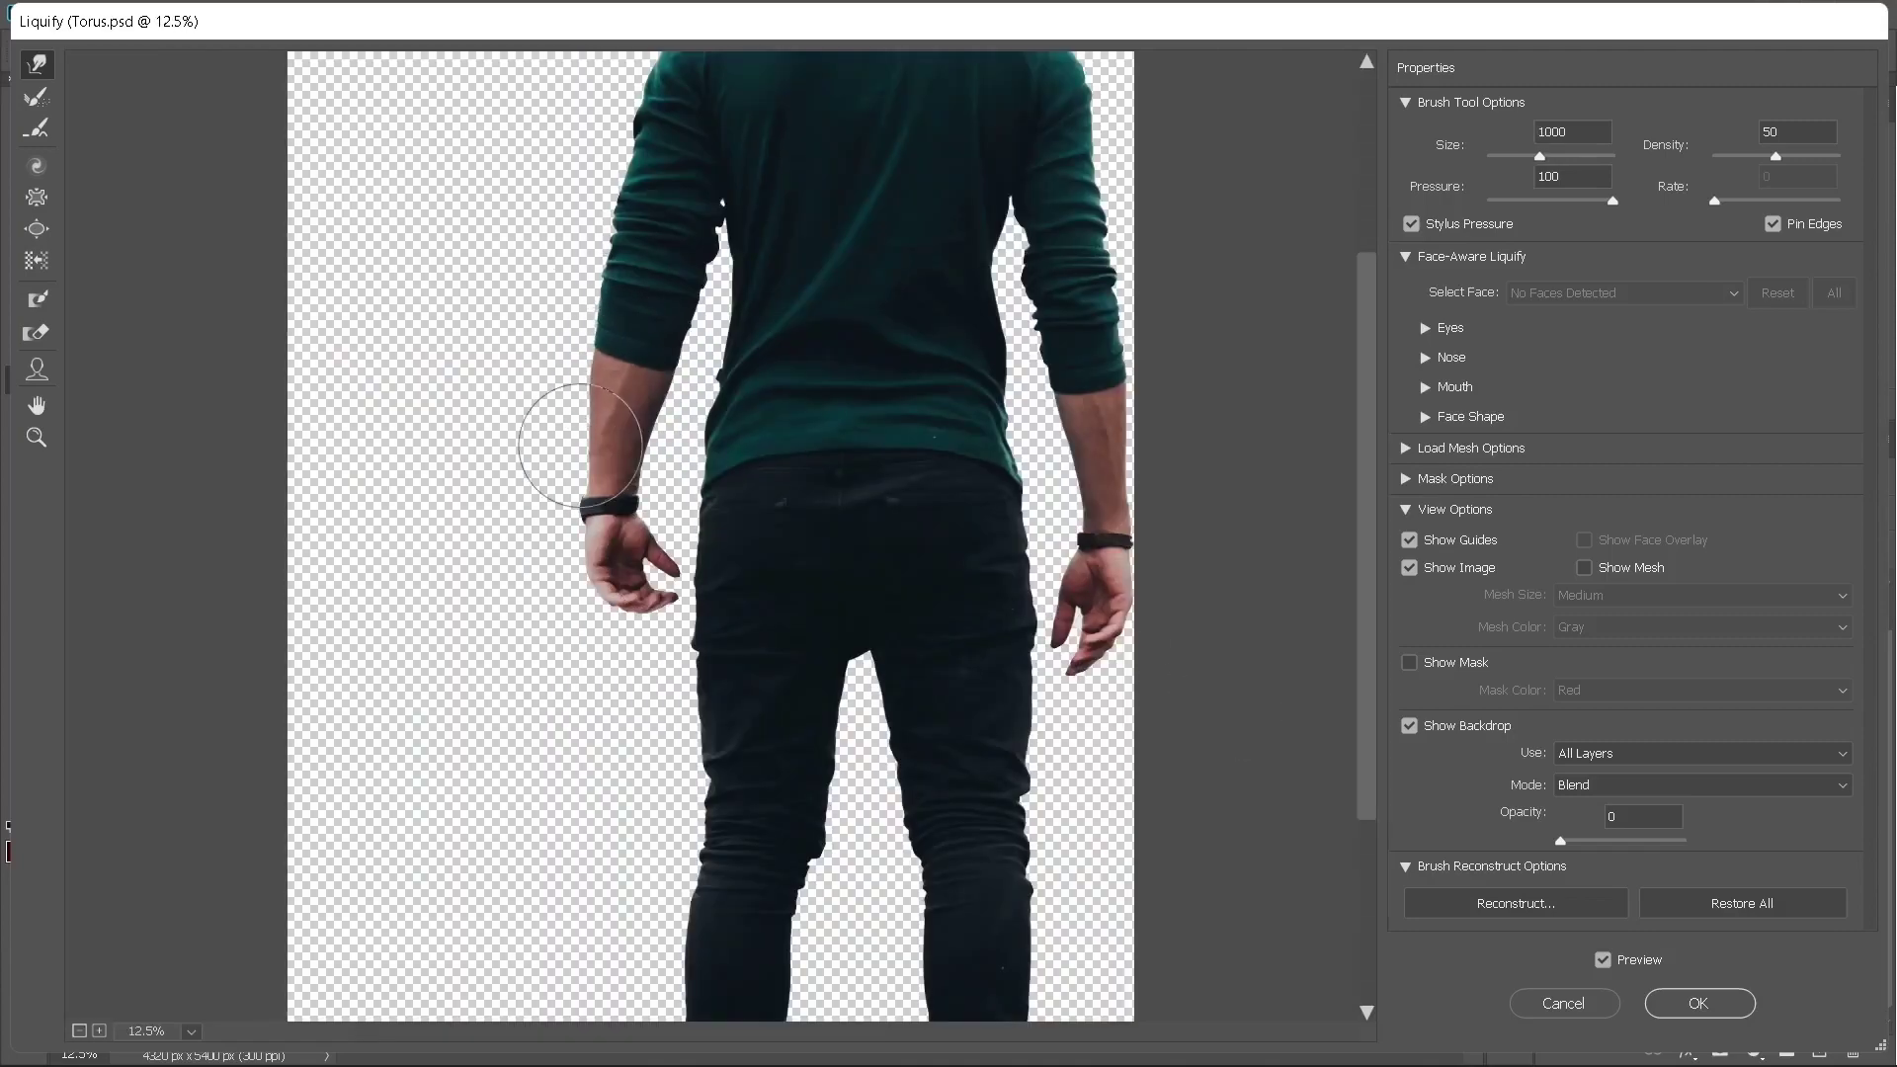
pyautogui.scroll(1, 536, 617)
pyautogui.press('[')
pyautogui.press('[')
pyautogui.press('[')
pyautogui.moveTo(534, 617); pyautogui.dragTo(531, 795)
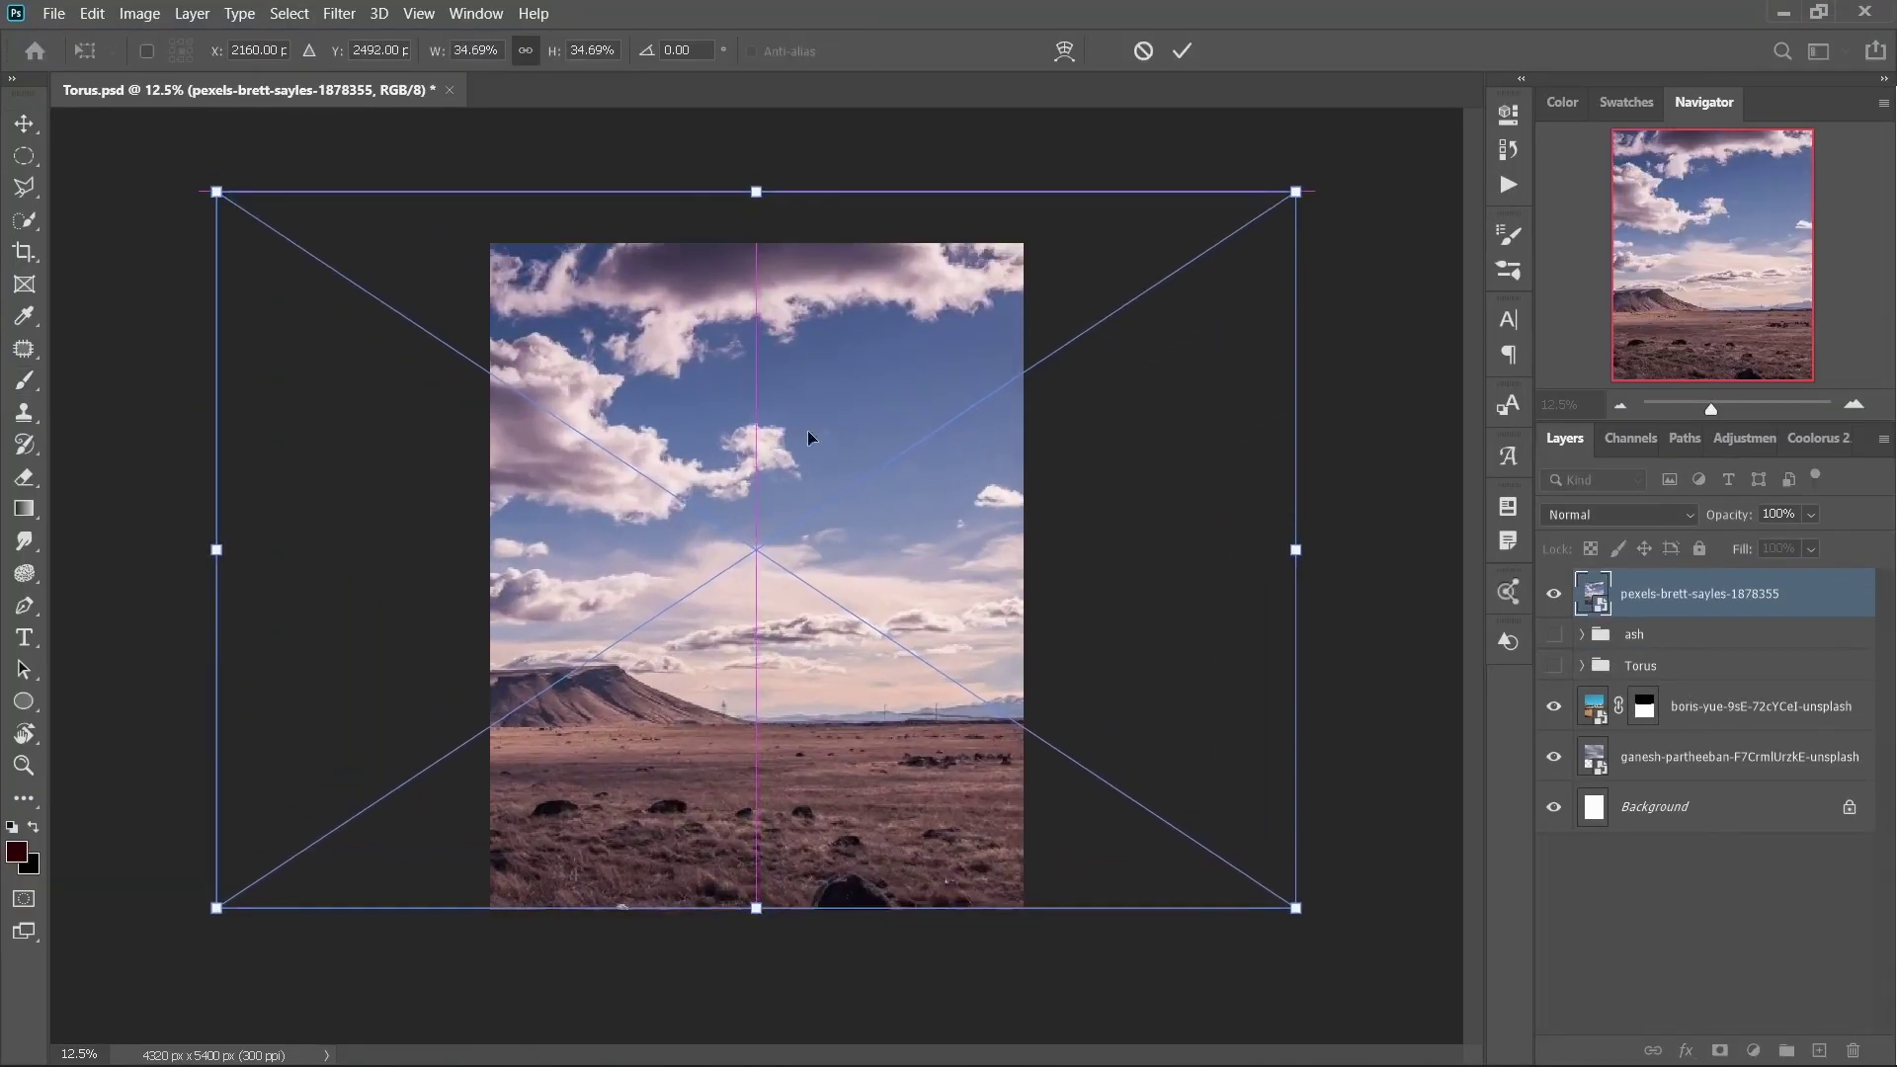
# - Mask the desert layer to reveal the clouds, arena and left edge
pyautogui.click(1181, 54)
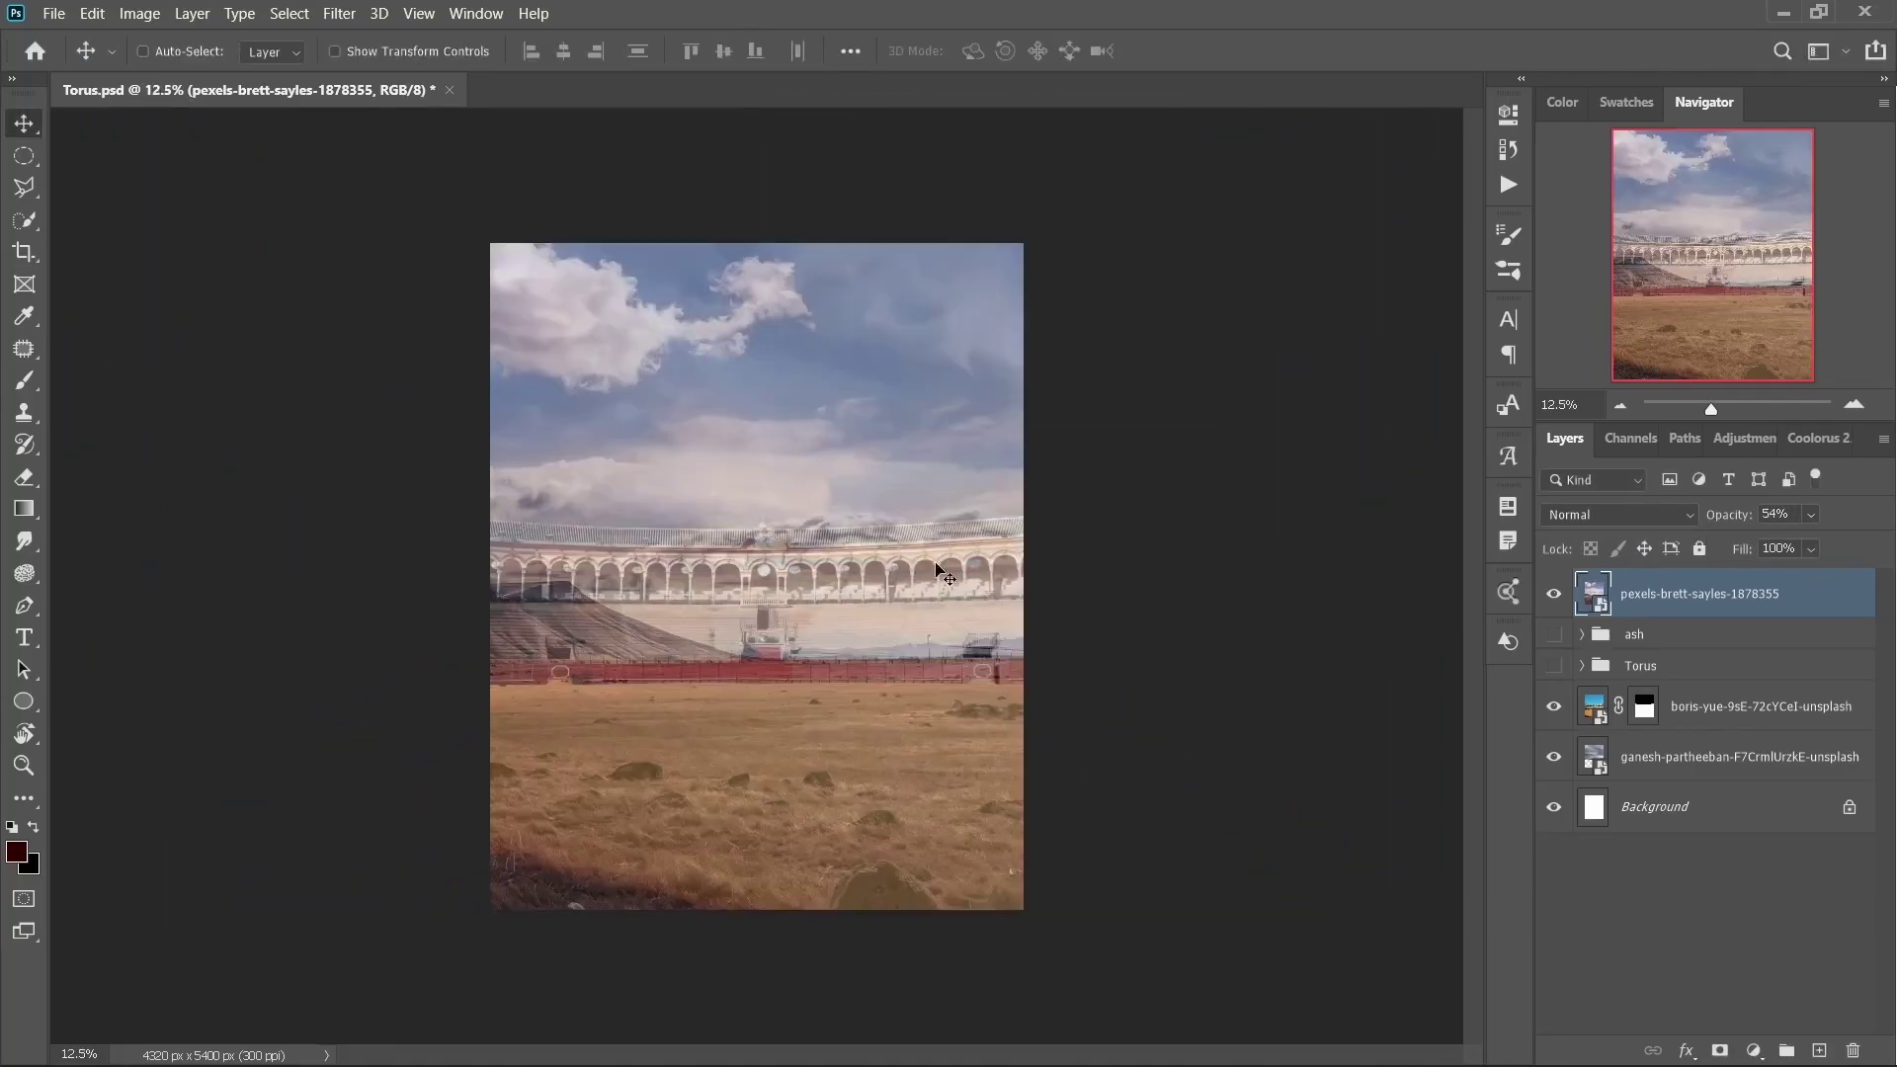
pyautogui.moveTo(691, 287)
pyautogui.mouseDown()
pyautogui.moveTo(1186, 504)
pyautogui.moveTo(487, 572)
pyautogui.mouseUp()
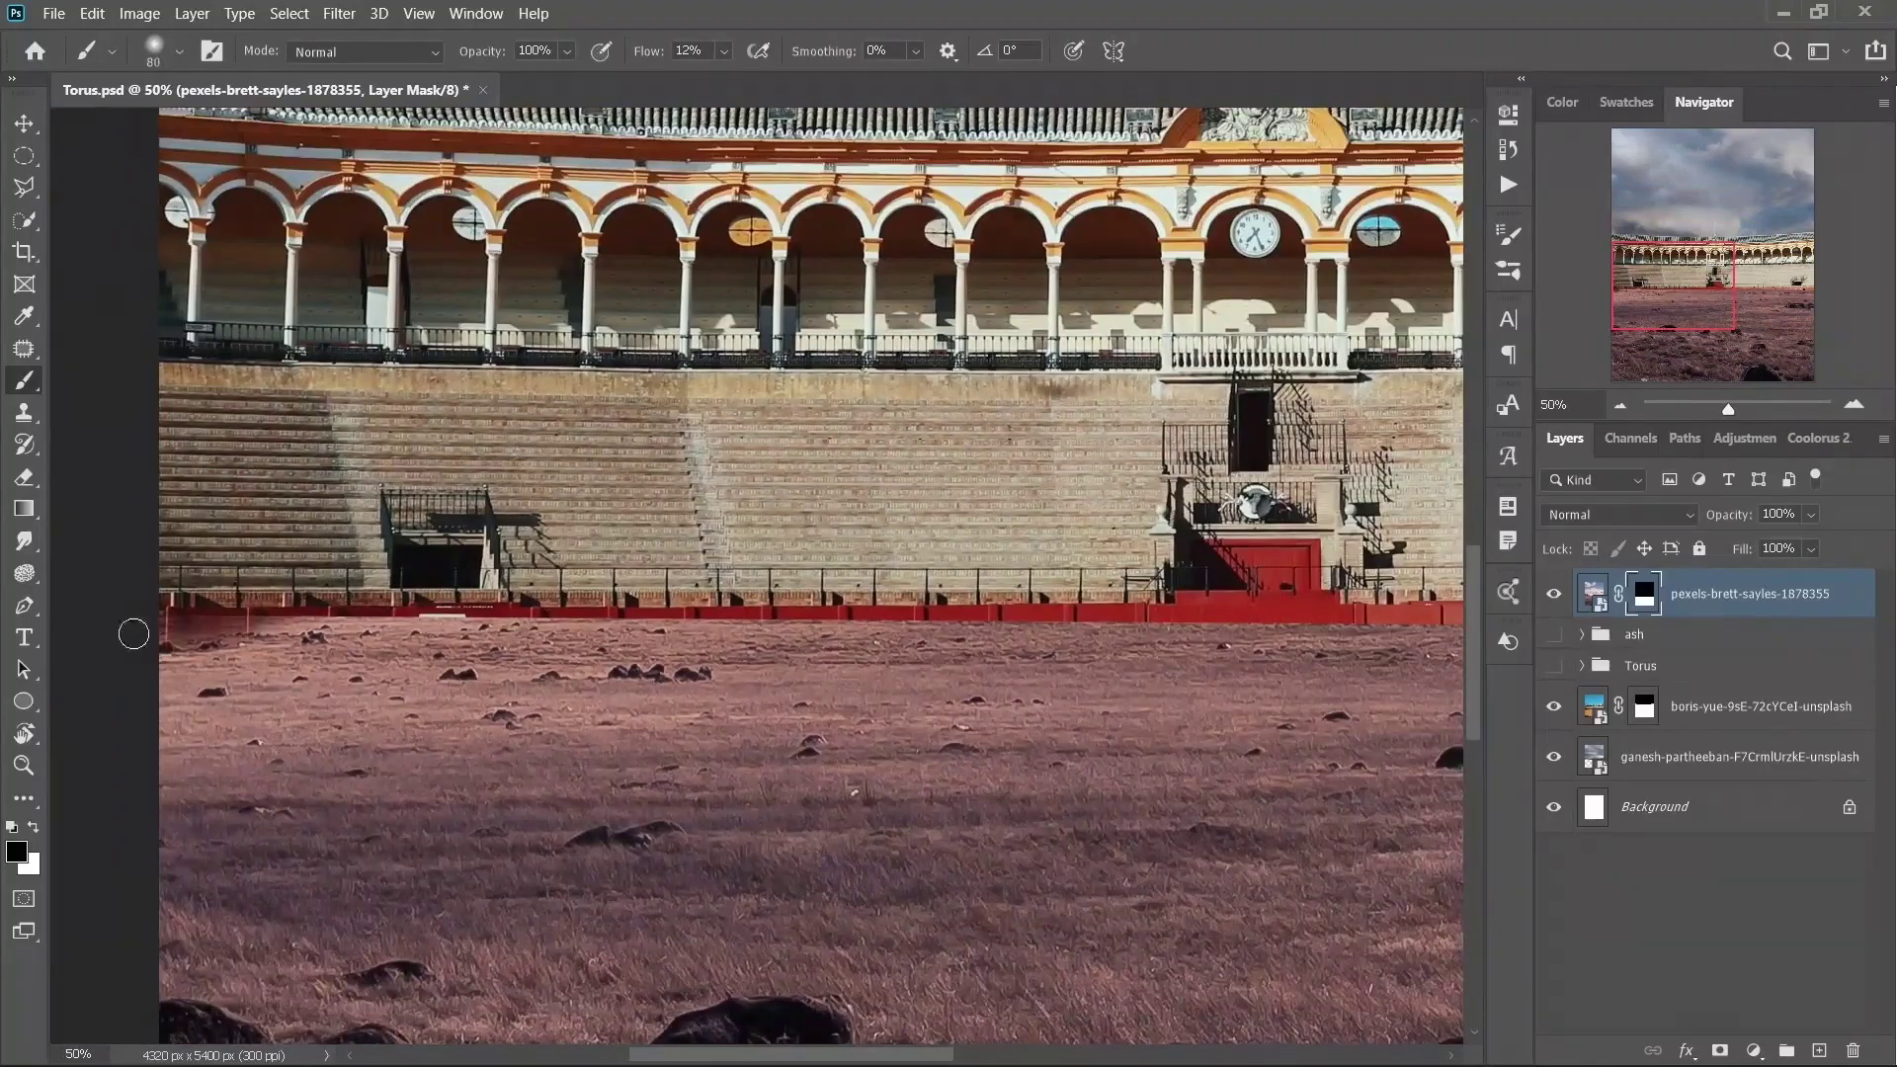
pyautogui.moveTo(133, 633); pyautogui.dragTo(435, 682)
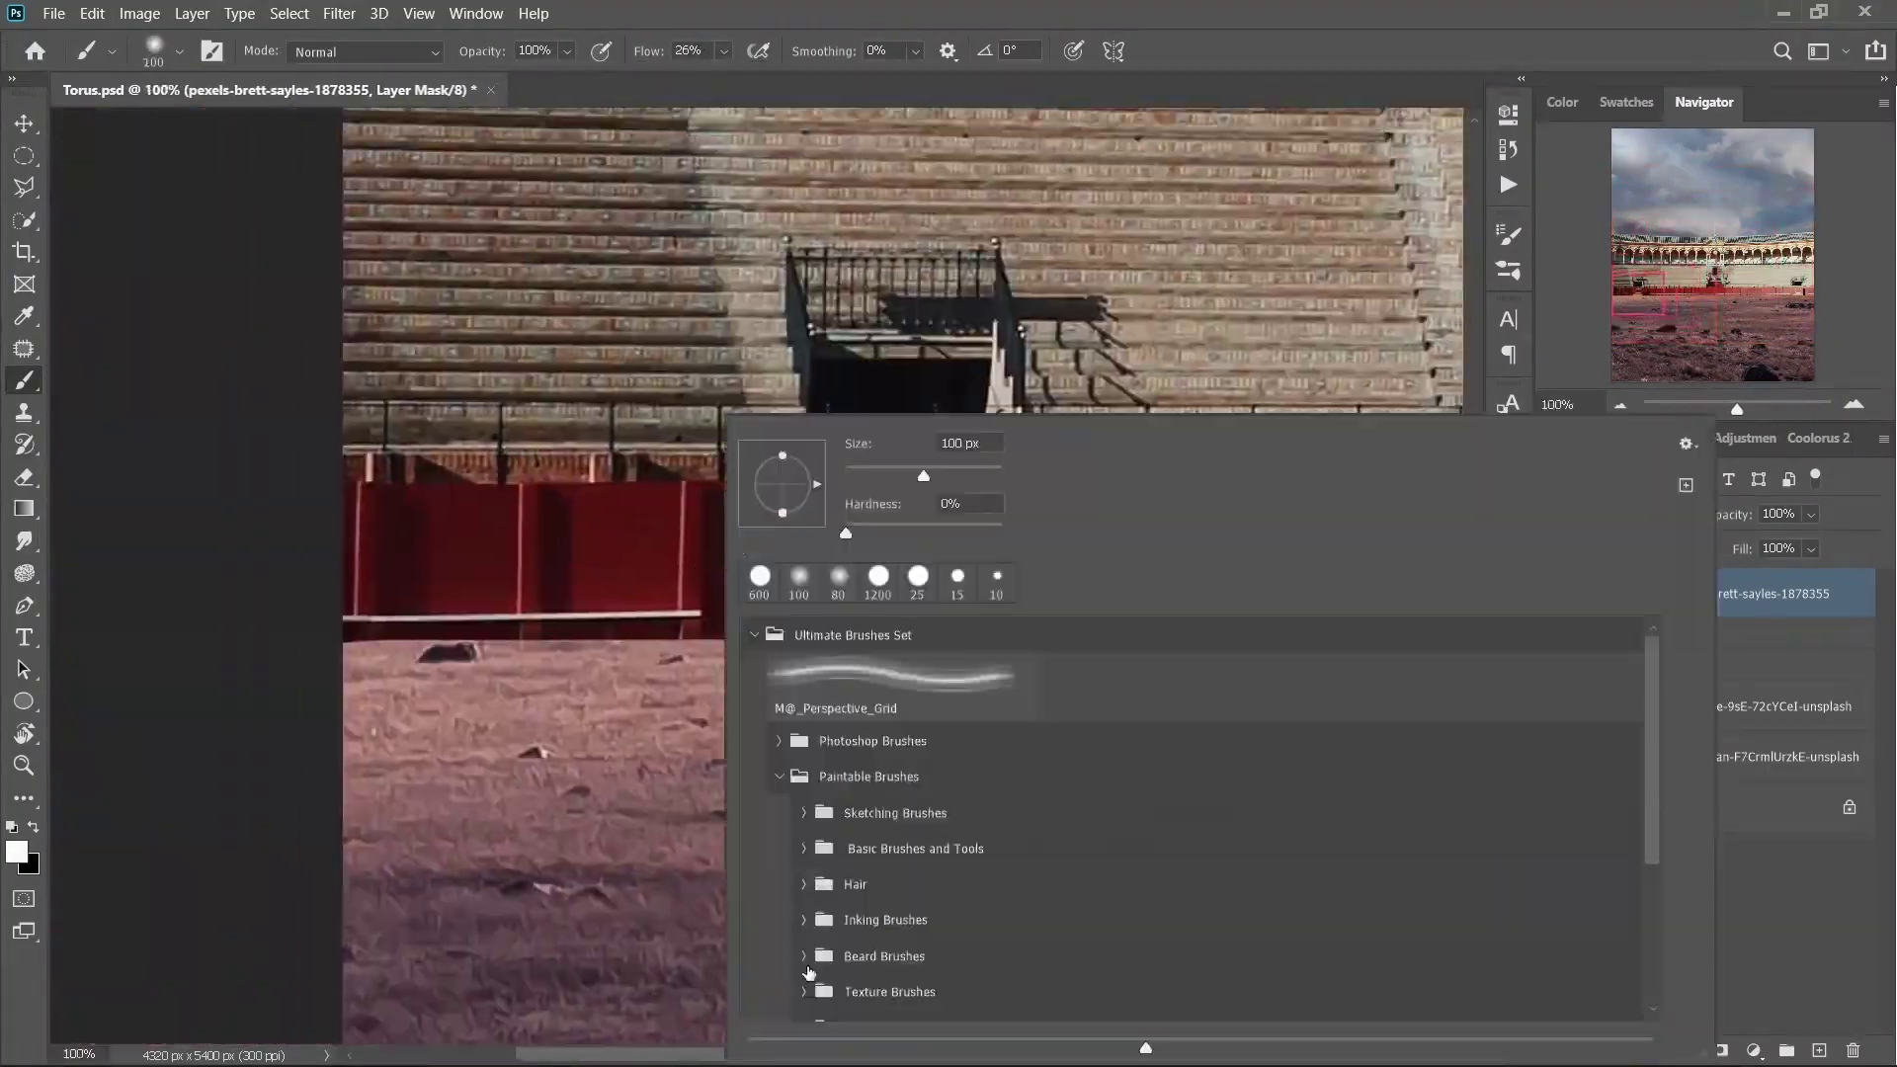
# - Paint a grass-shaped edge along the red barrier and check it with the ash group
pyautogui.click(857, 861)
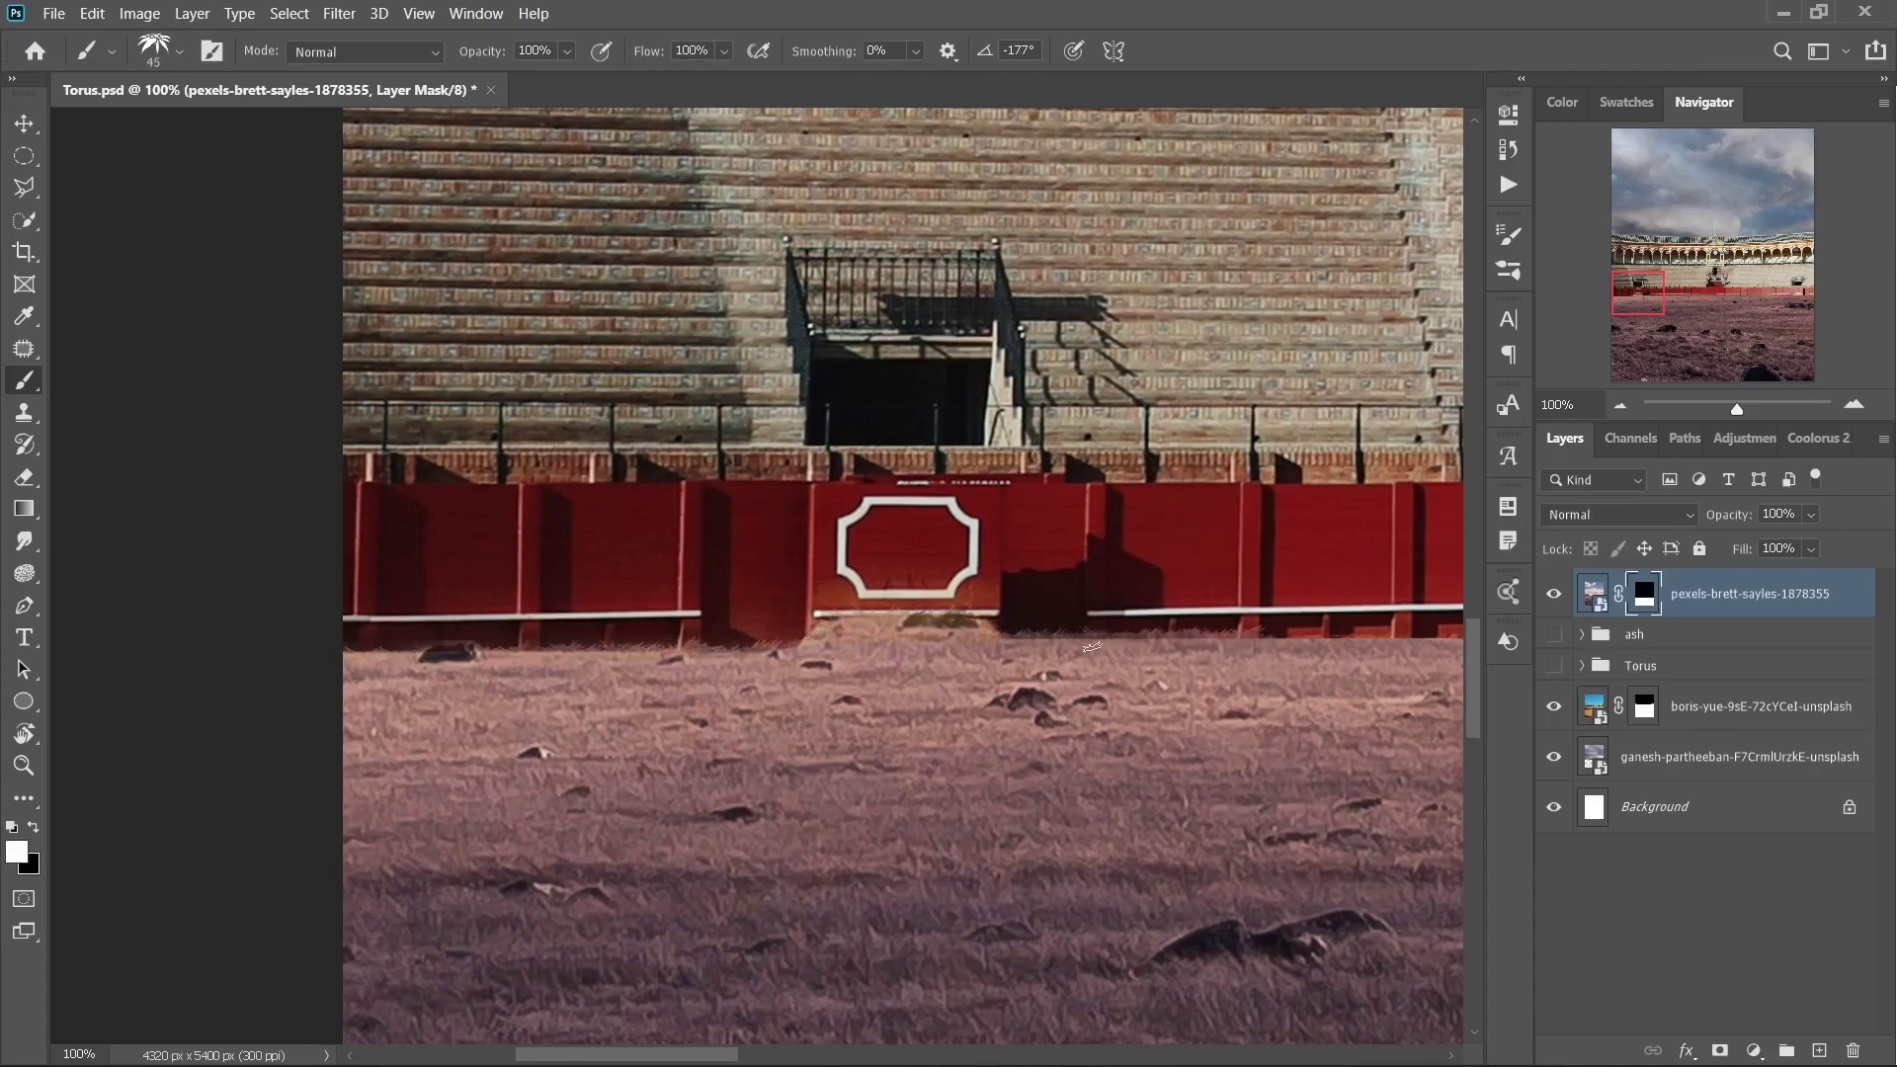
pyautogui.moveTo(1091, 647)
pyautogui.mouseDown()
pyautogui.moveTo(973, 679)
pyautogui.moveTo(575, 702)
pyautogui.mouseUp()
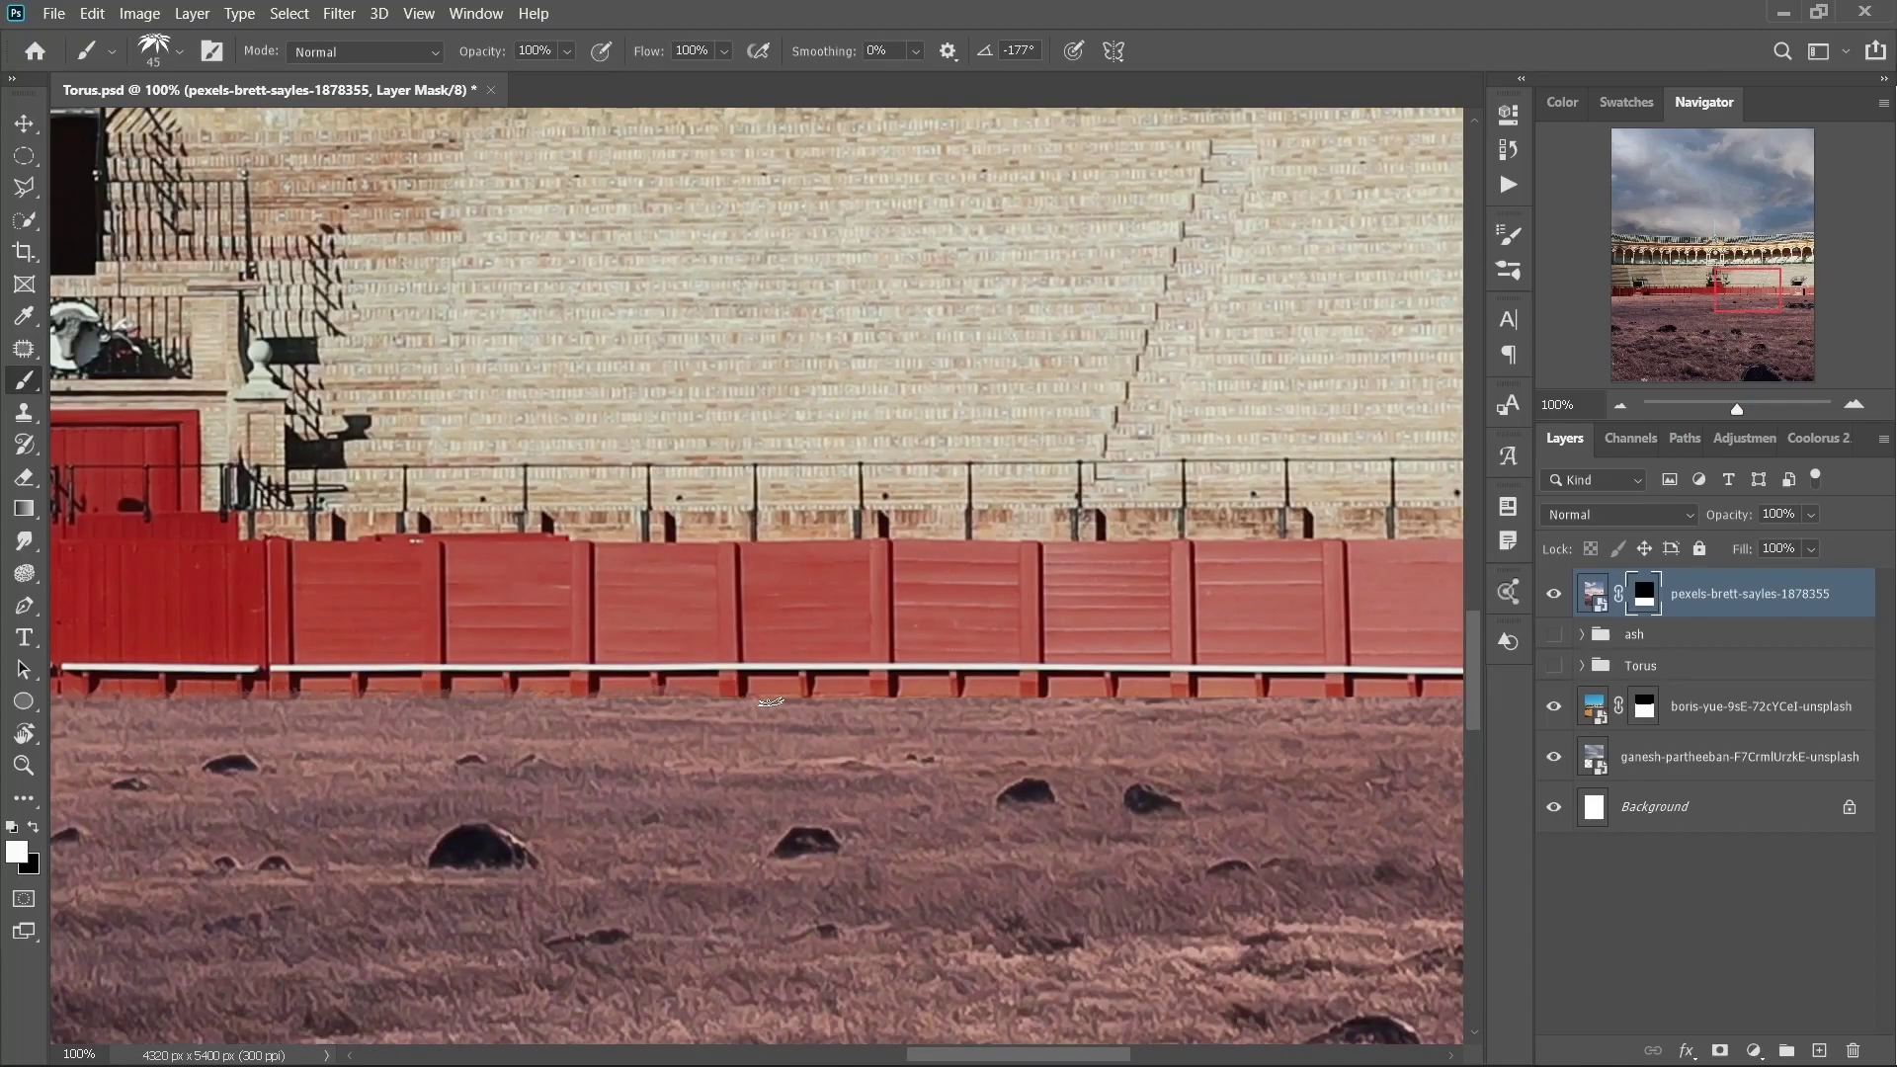
pyautogui.hscroll(10, 771, 702)
pyautogui.hotkey('ctrl', '0')
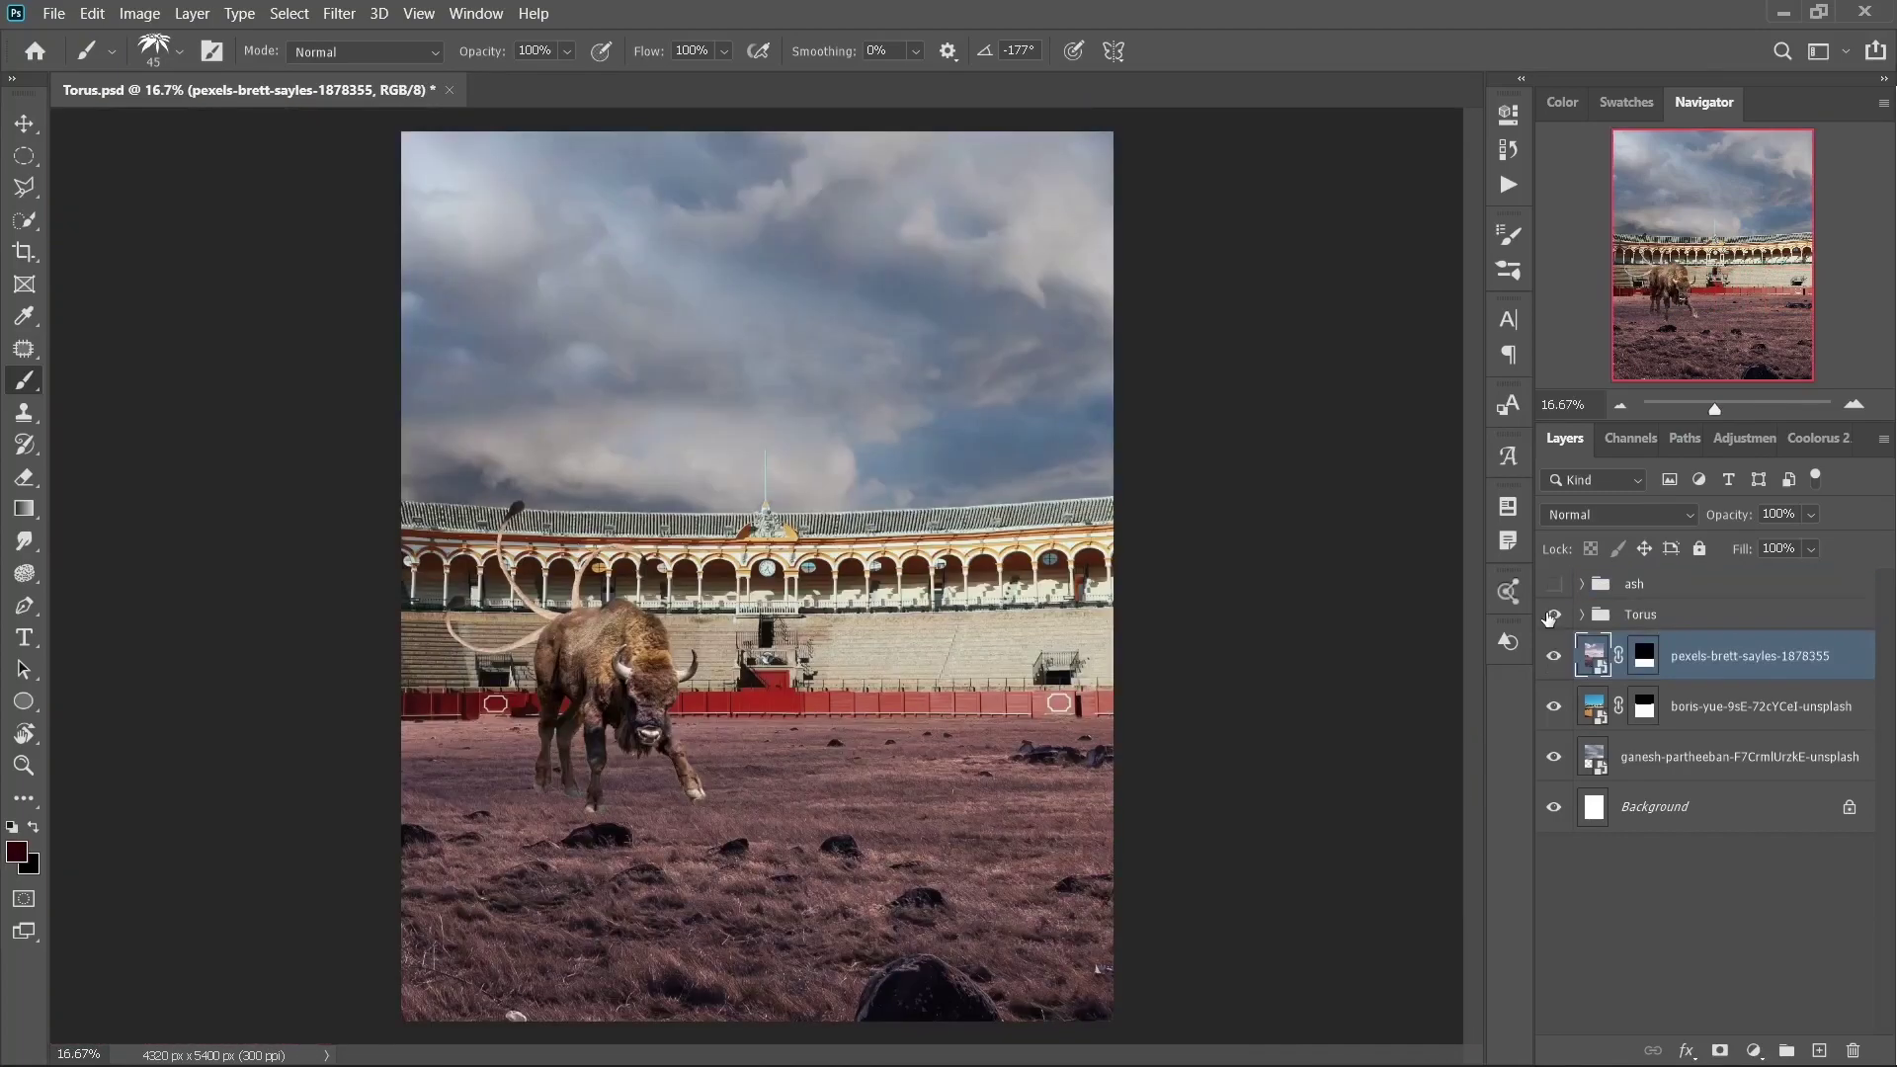
pyautogui.click(1558, 583)
pyautogui.click(1558, 583)
# - Place the mossy rock photo and trace its outline with the Pen tool
pyautogui.moveTo(1610, 276); pyautogui.dragTo(757, 576)
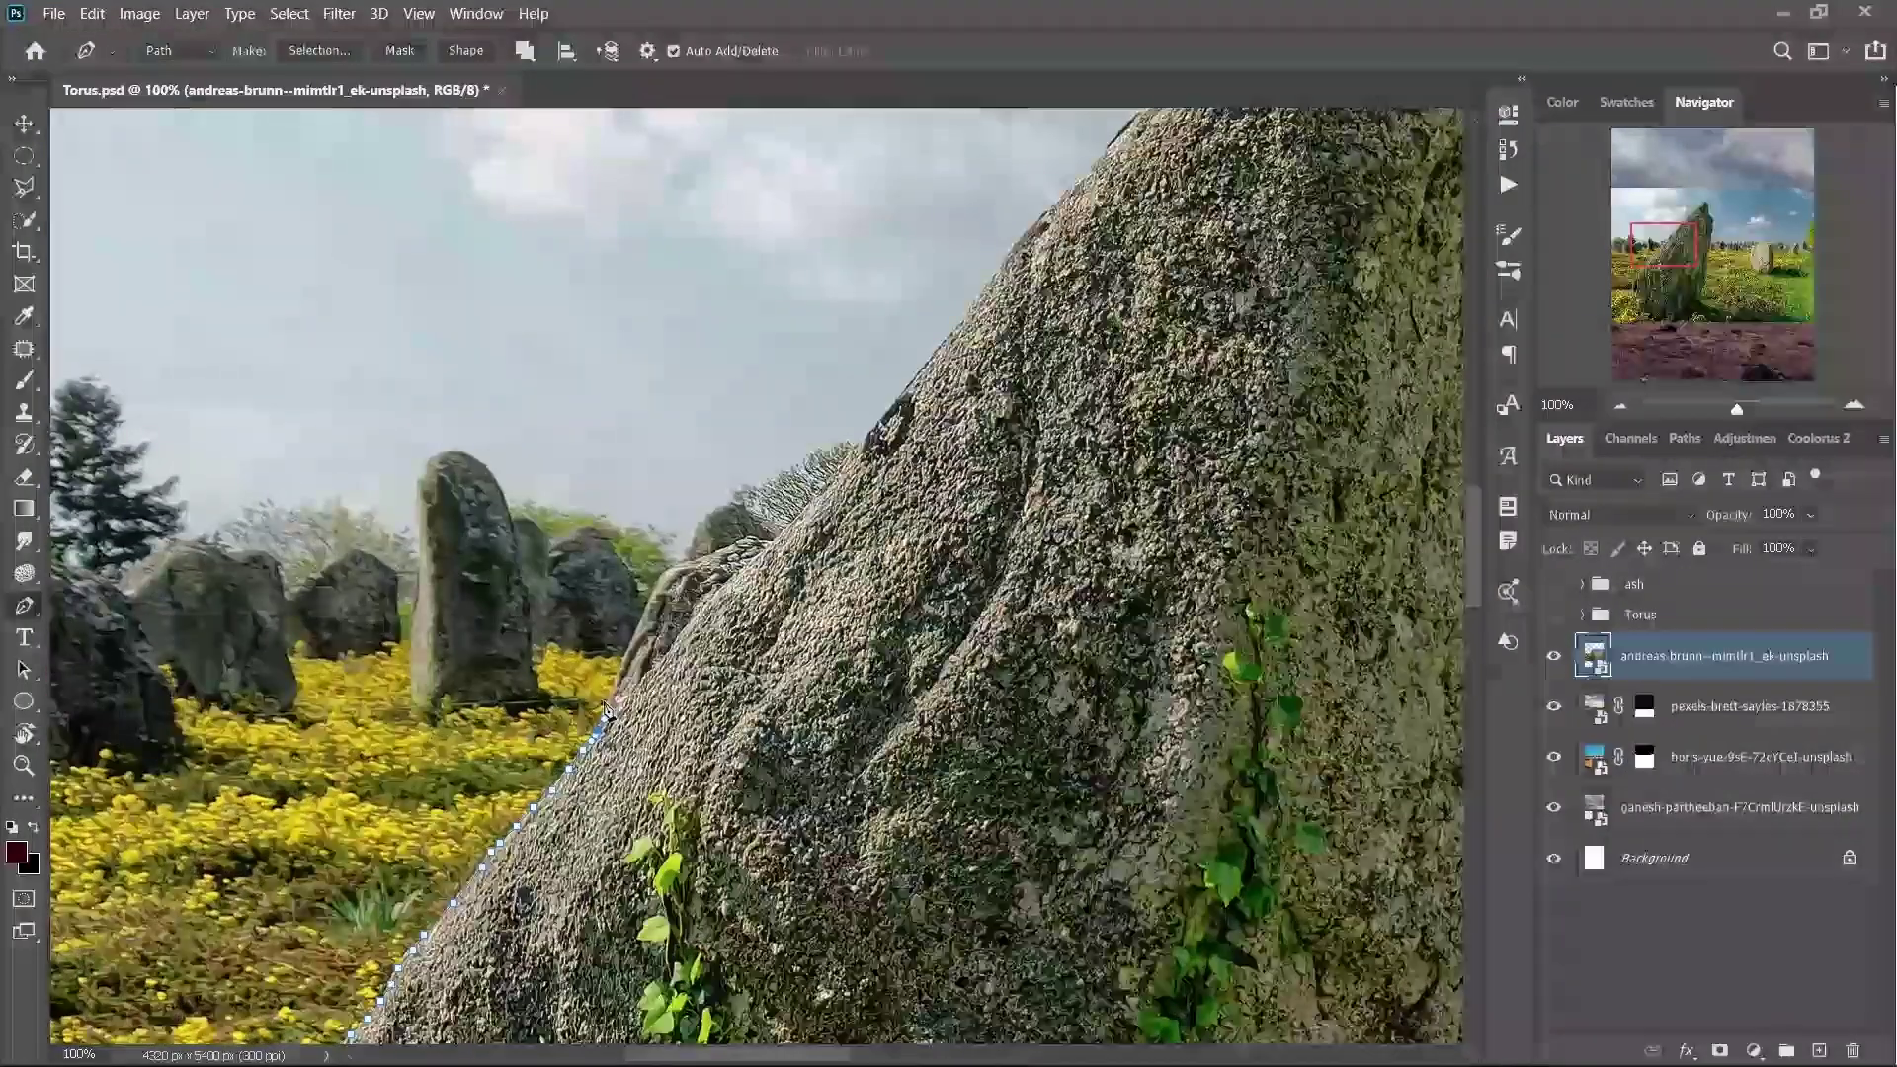
pyautogui.click(629, 694)
pyautogui.moveTo(964, 323); pyautogui.dragTo(628, 639)
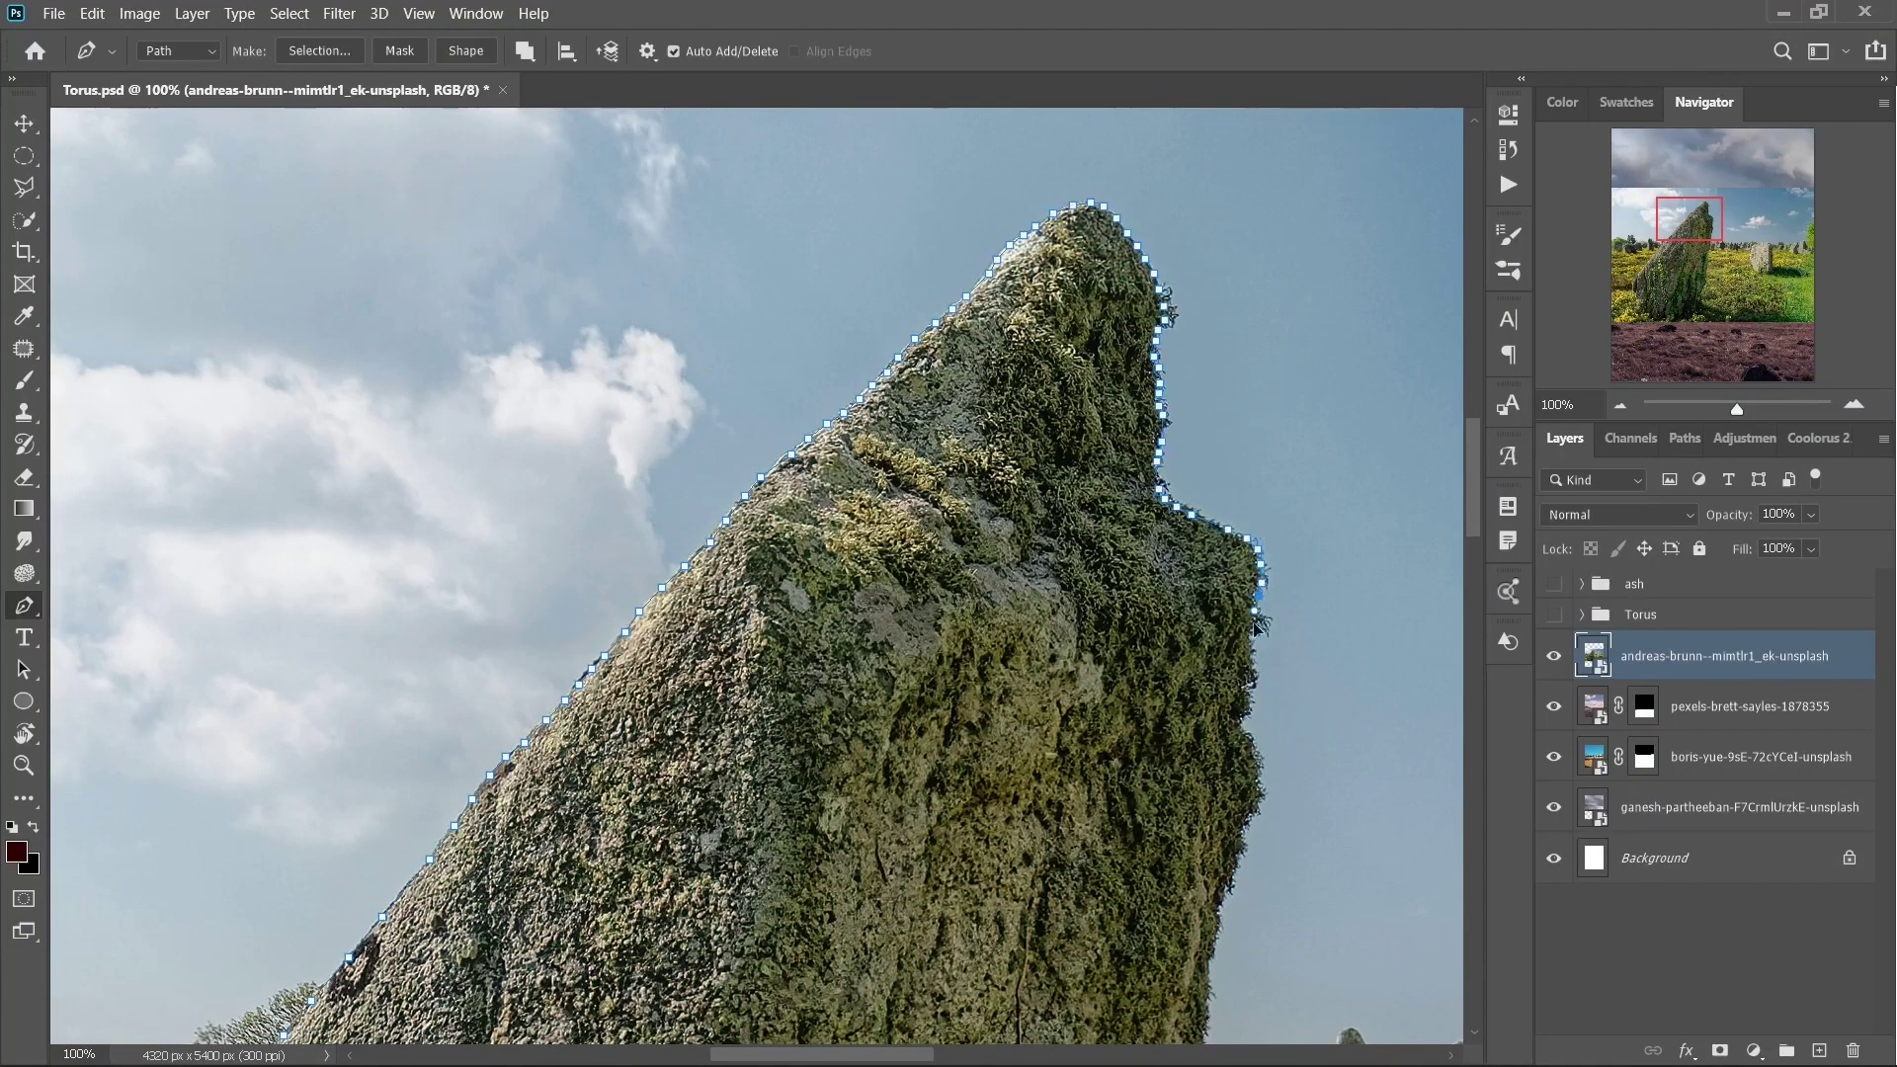
pyautogui.moveTo(1247, 895); pyautogui.dragTo(1054, 338)
pyautogui.moveTo(997, 753); pyautogui.dragTo(998, 565)
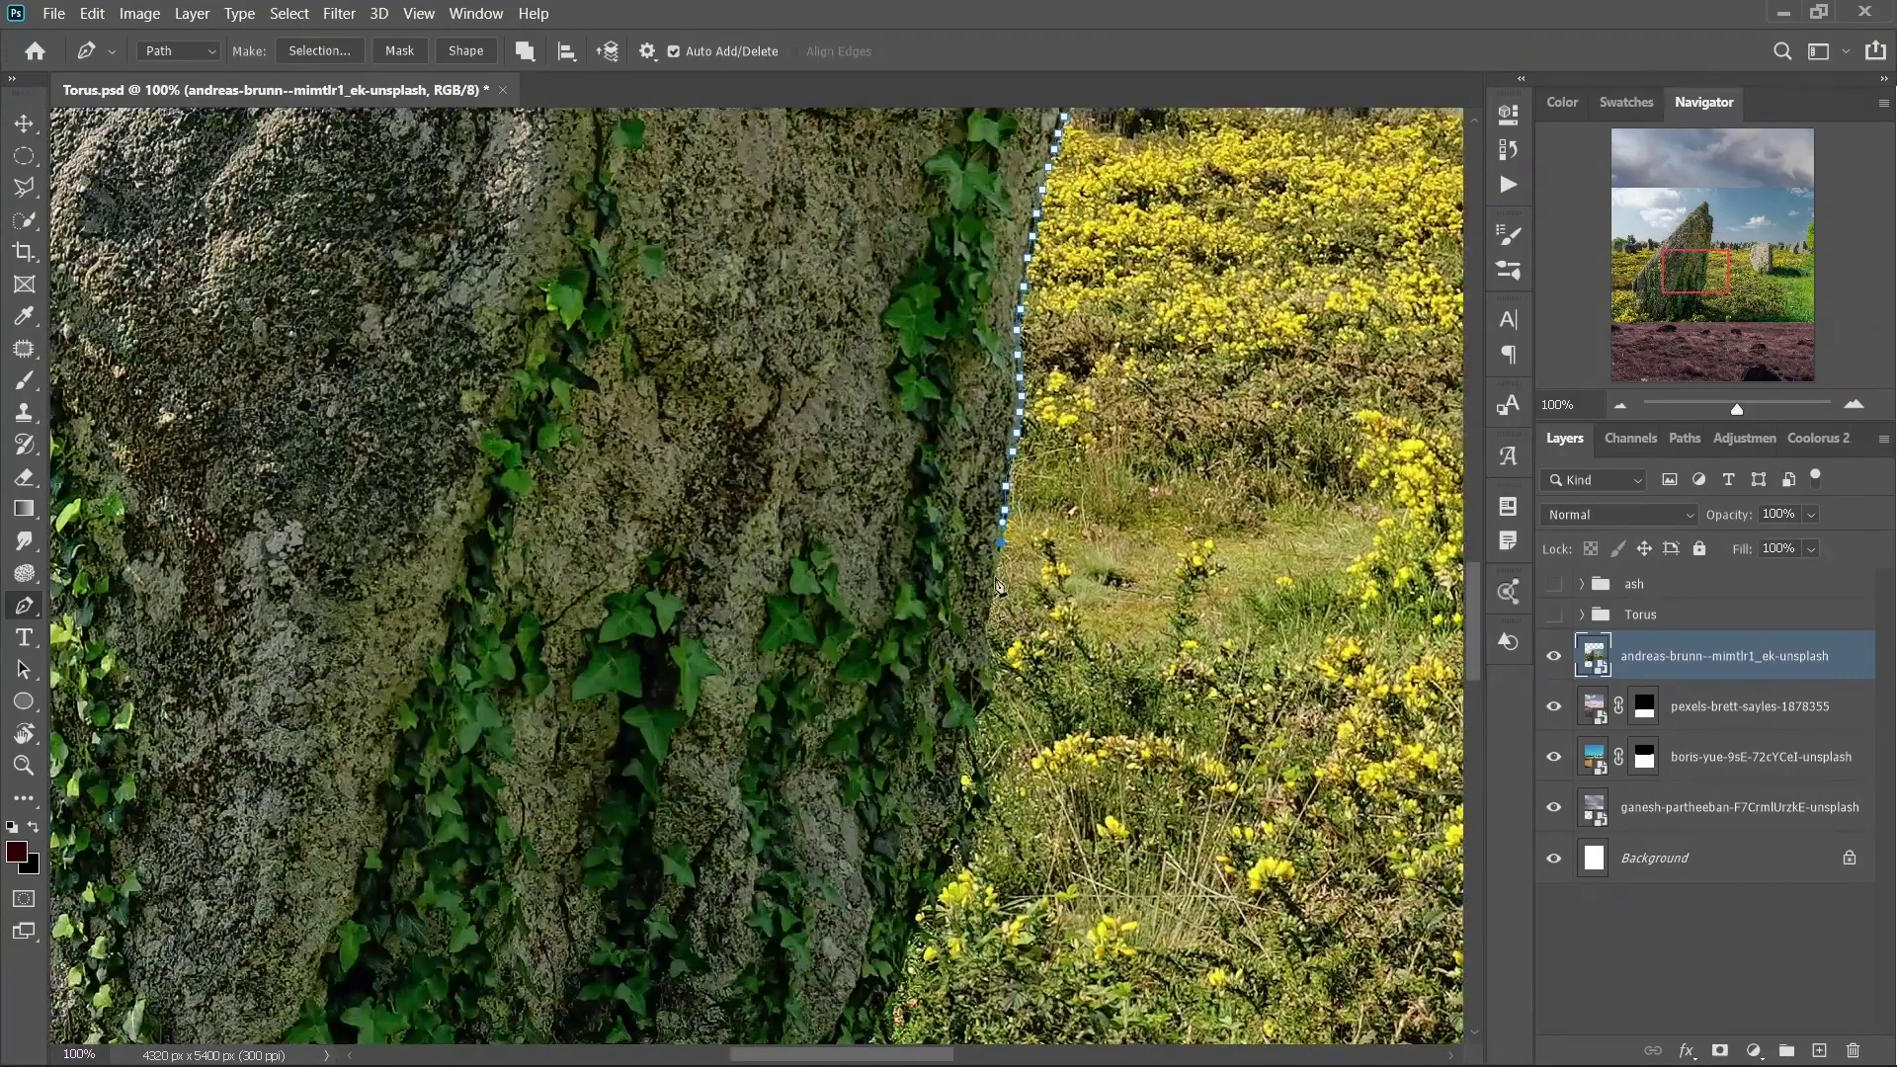
pyautogui.click(889, 716)
pyautogui.hotkey('ctrl', '-')
pyautogui.moveTo(866, 659); pyautogui.dragTo(202, 620)
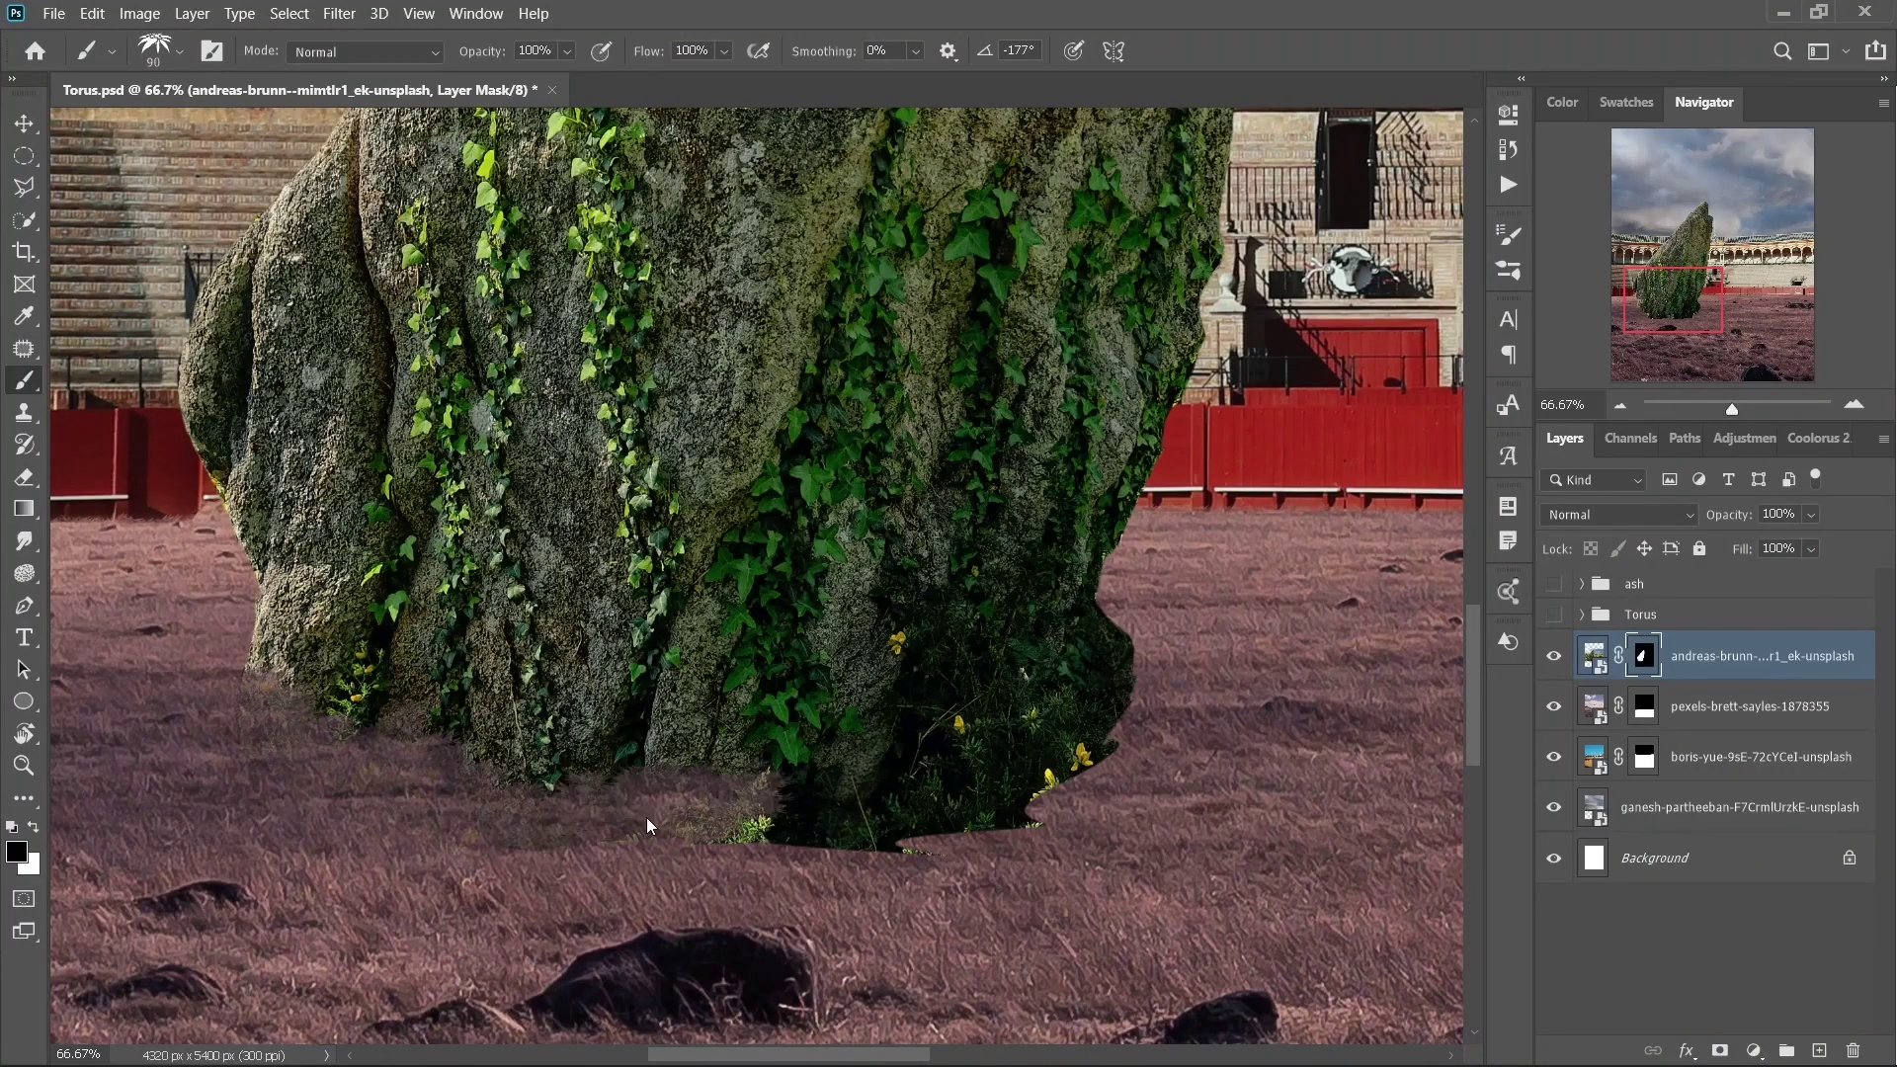
# - Blend the rock's base into grass, apply the mask, and shrink it into the arena
pyautogui.moveTo(646, 816)
pyautogui.mouseDown()
pyautogui.moveTo(964, 808)
pyautogui.moveTo(1100, 663)
pyautogui.moveTo(600, 818)
pyautogui.mouseUp()
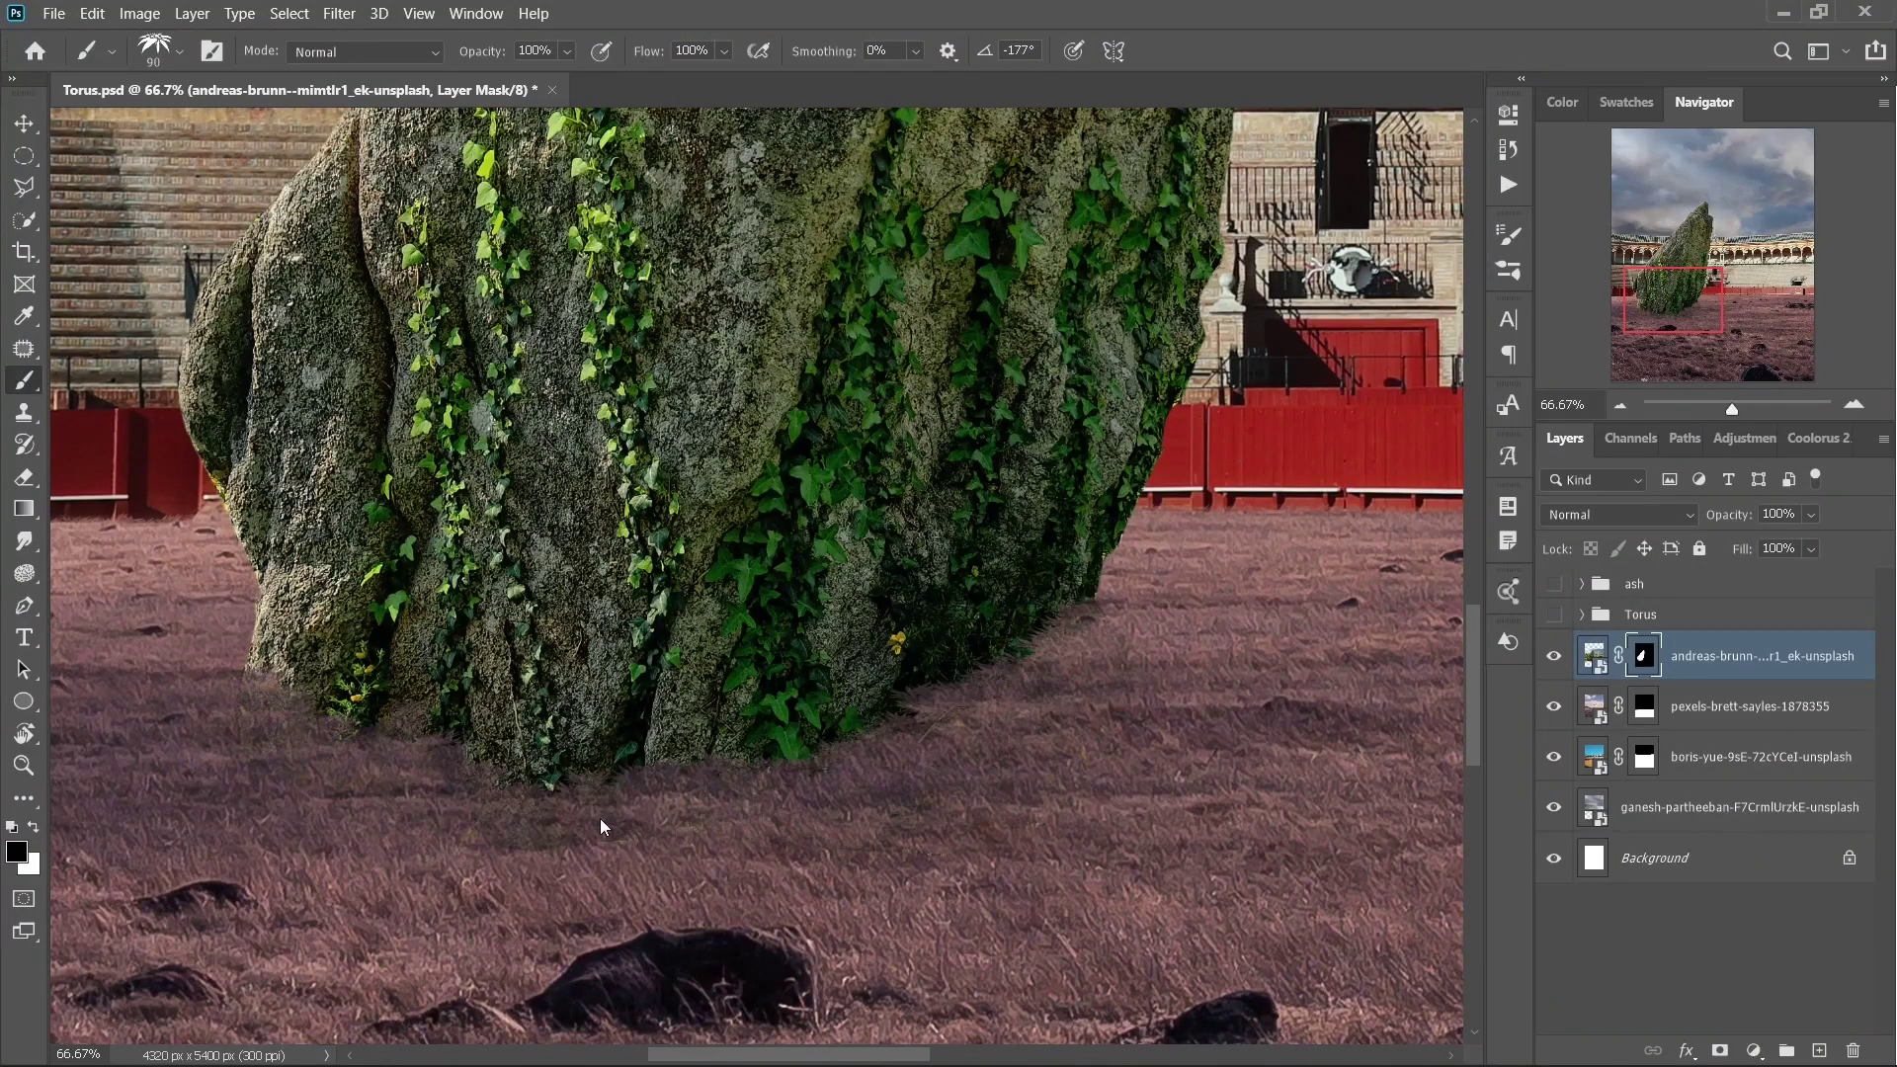
pyautogui.click(1567, 425)
pyautogui.moveTo(758, 433); pyautogui.dragTo(563, 564)
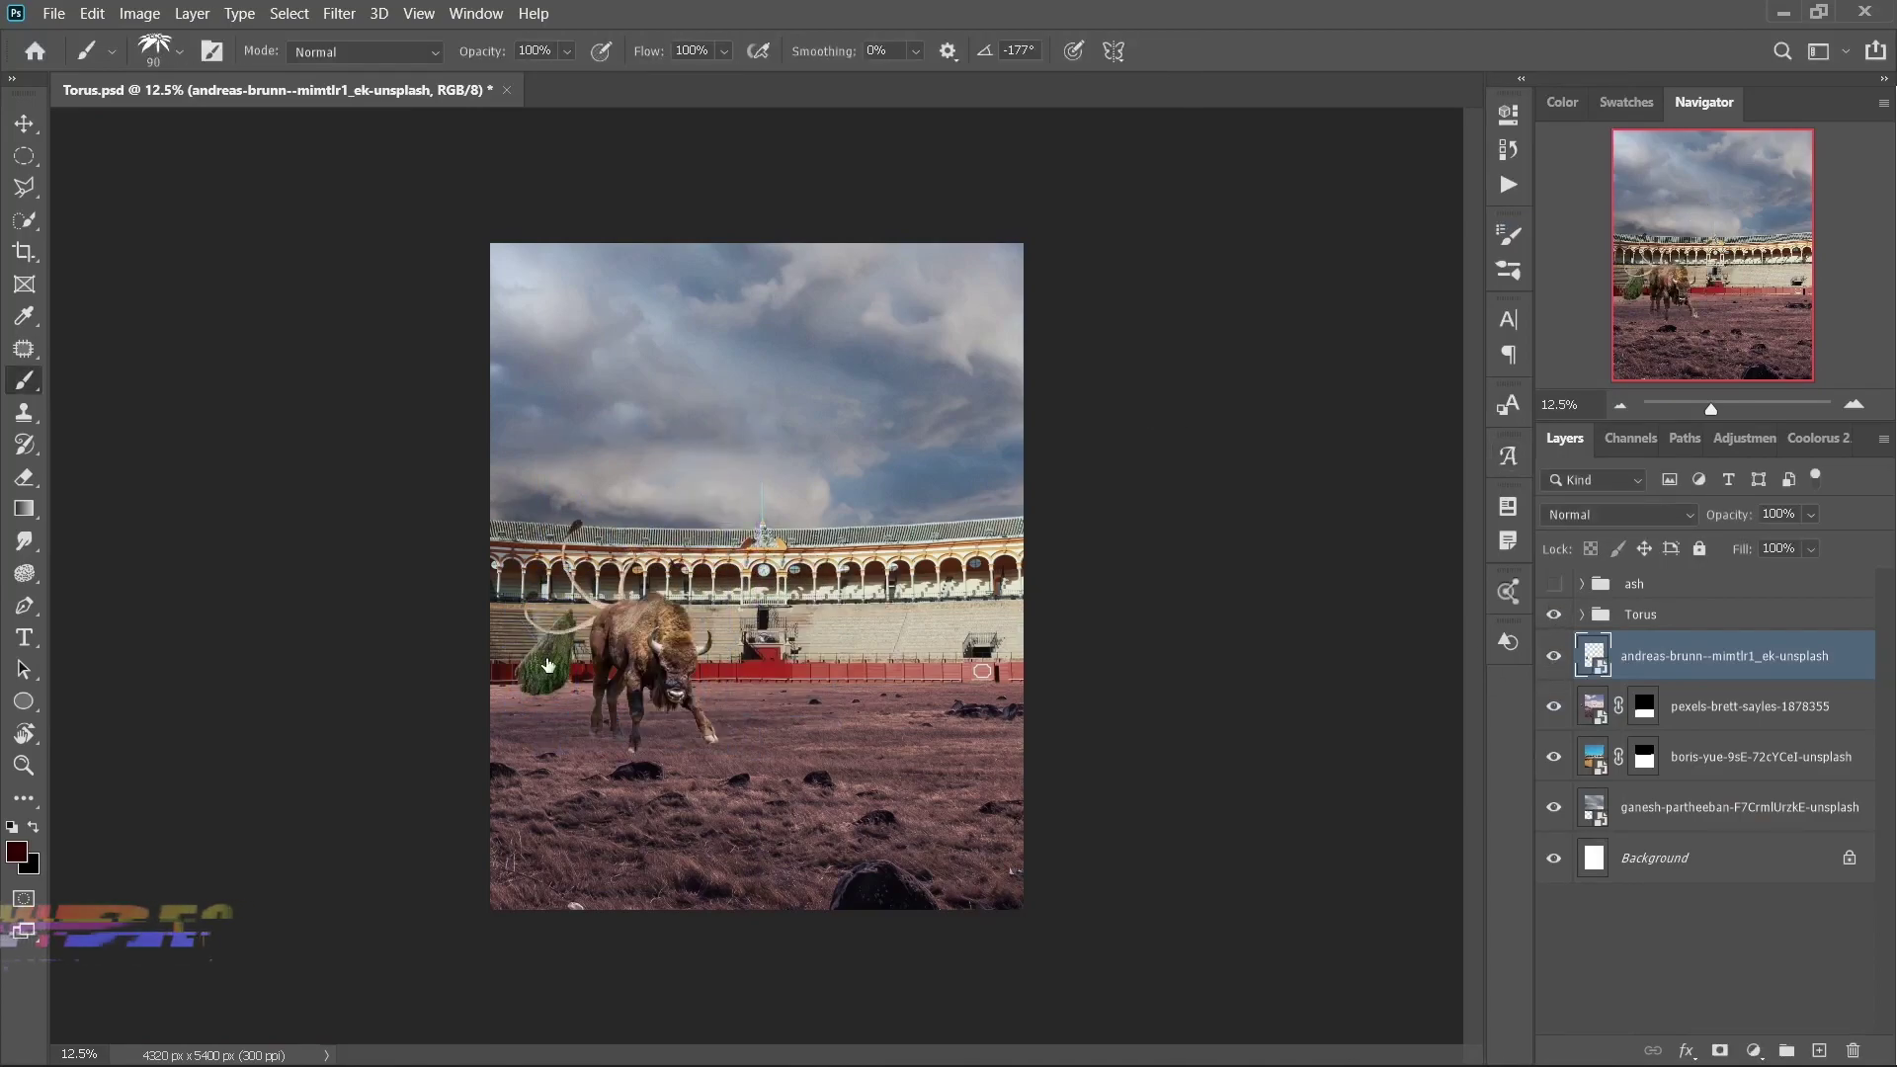
# - Move the rock layer beneath the arena, then scale, tilt and position it behind the stadium
pyautogui.moveTo(1665, 677); pyautogui.dragTo(1679, 782)
pyautogui.hotkey('ctrl', 't')
pyautogui.moveTo(800, 593); pyautogui.dragTo(880, 267)
pyautogui.press('Return')
pyautogui.moveTo(708, 472); pyautogui.dragTo(691, 465)
# - Flip the rock vertically, then select the arena layer's mask
pyautogui.hotkey('ctrl', 't')
pyautogui.rightClick(739, 435)
pyautogui.click(766, 958)
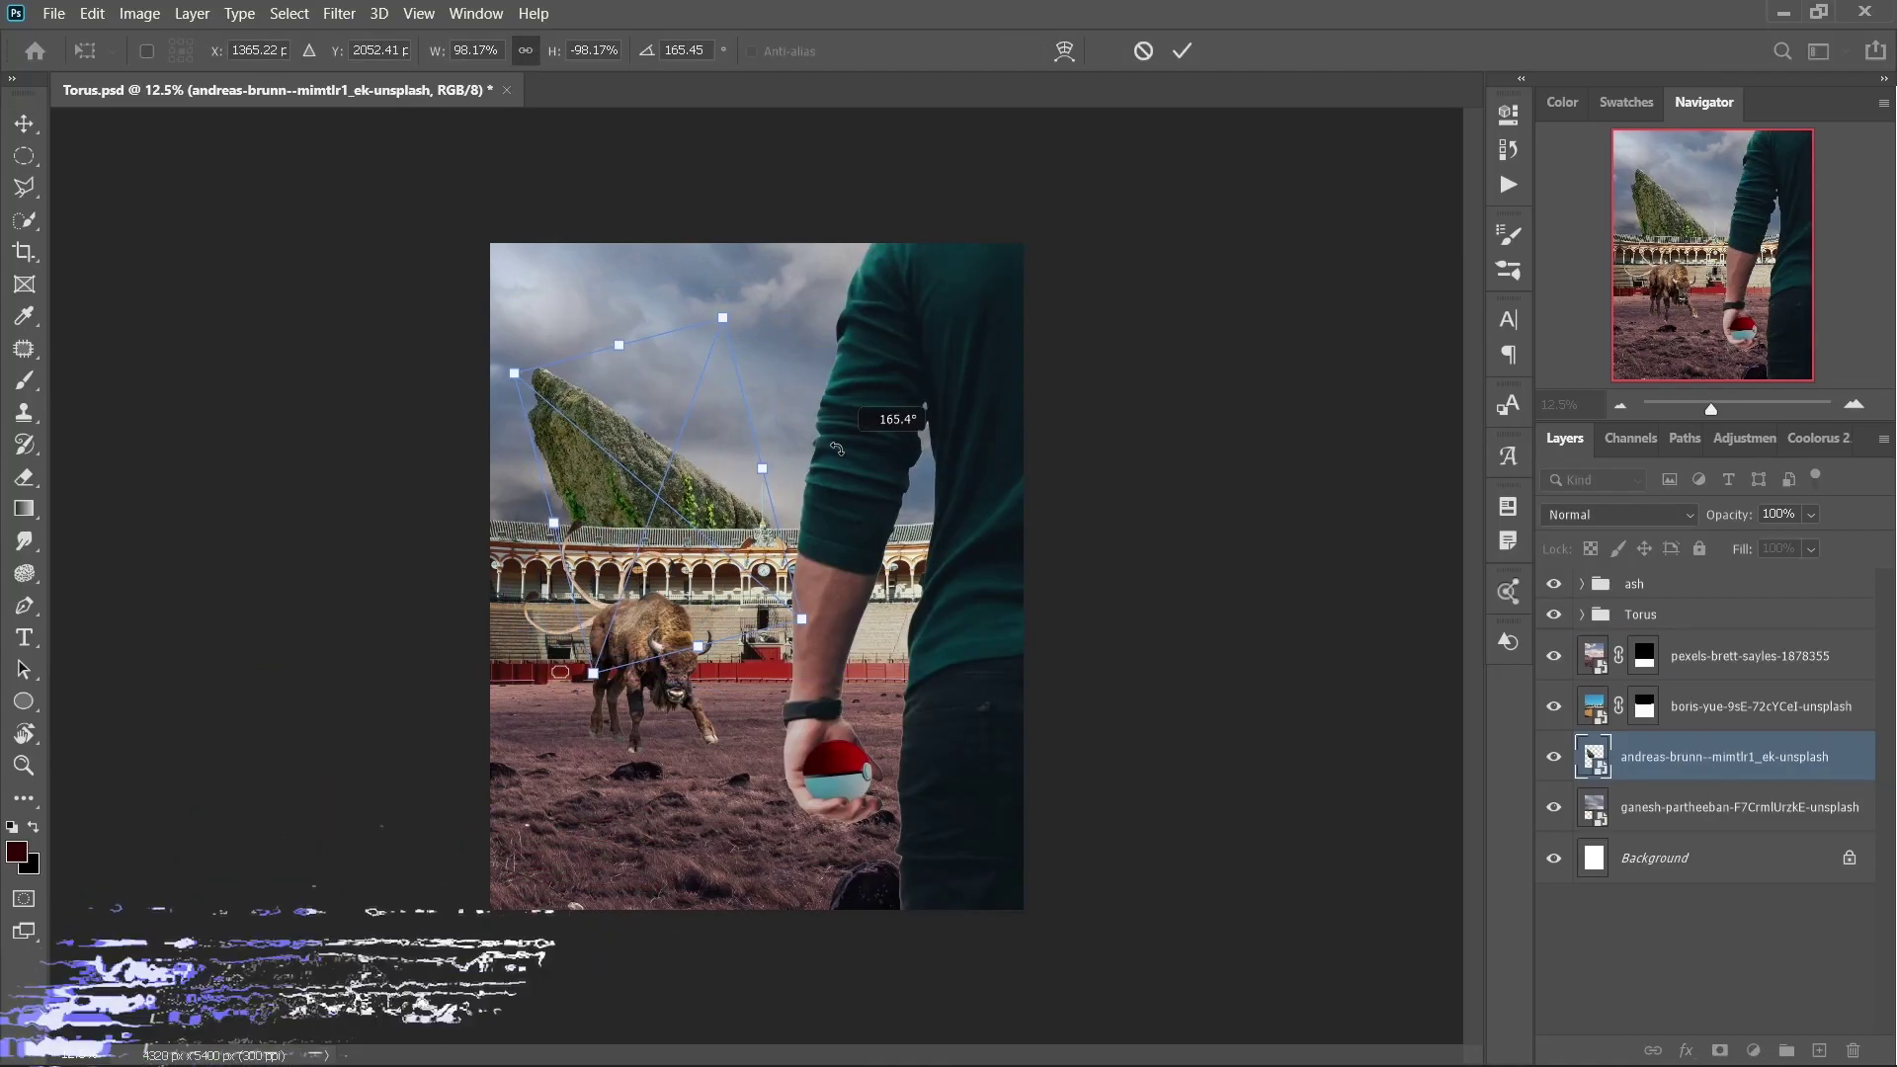
pyautogui.press('Return')
pyautogui.click(1679, 713)
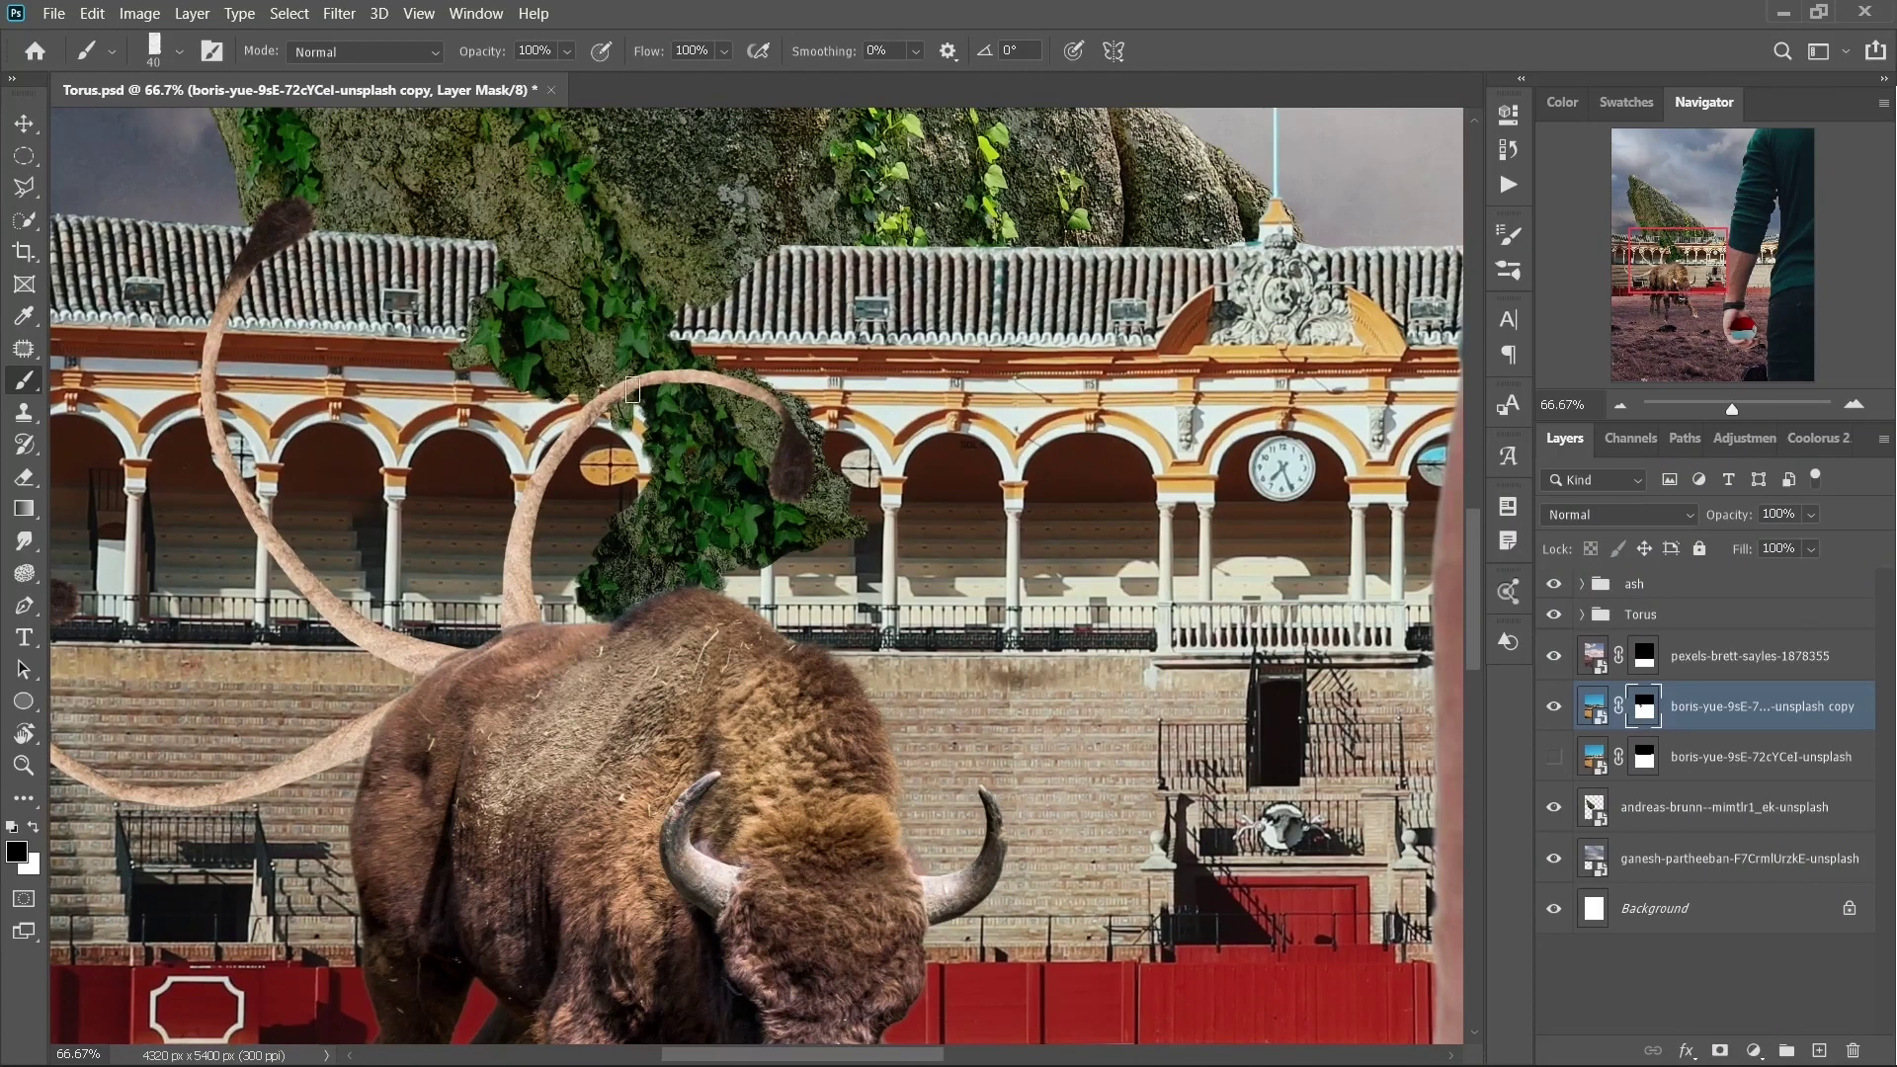
# - Zoom out and back in to review the arena and bison, switching the paint colour to white
pyautogui.hotkey('ctrl', '-')
pyautogui.hotkey('ctrl', '-')
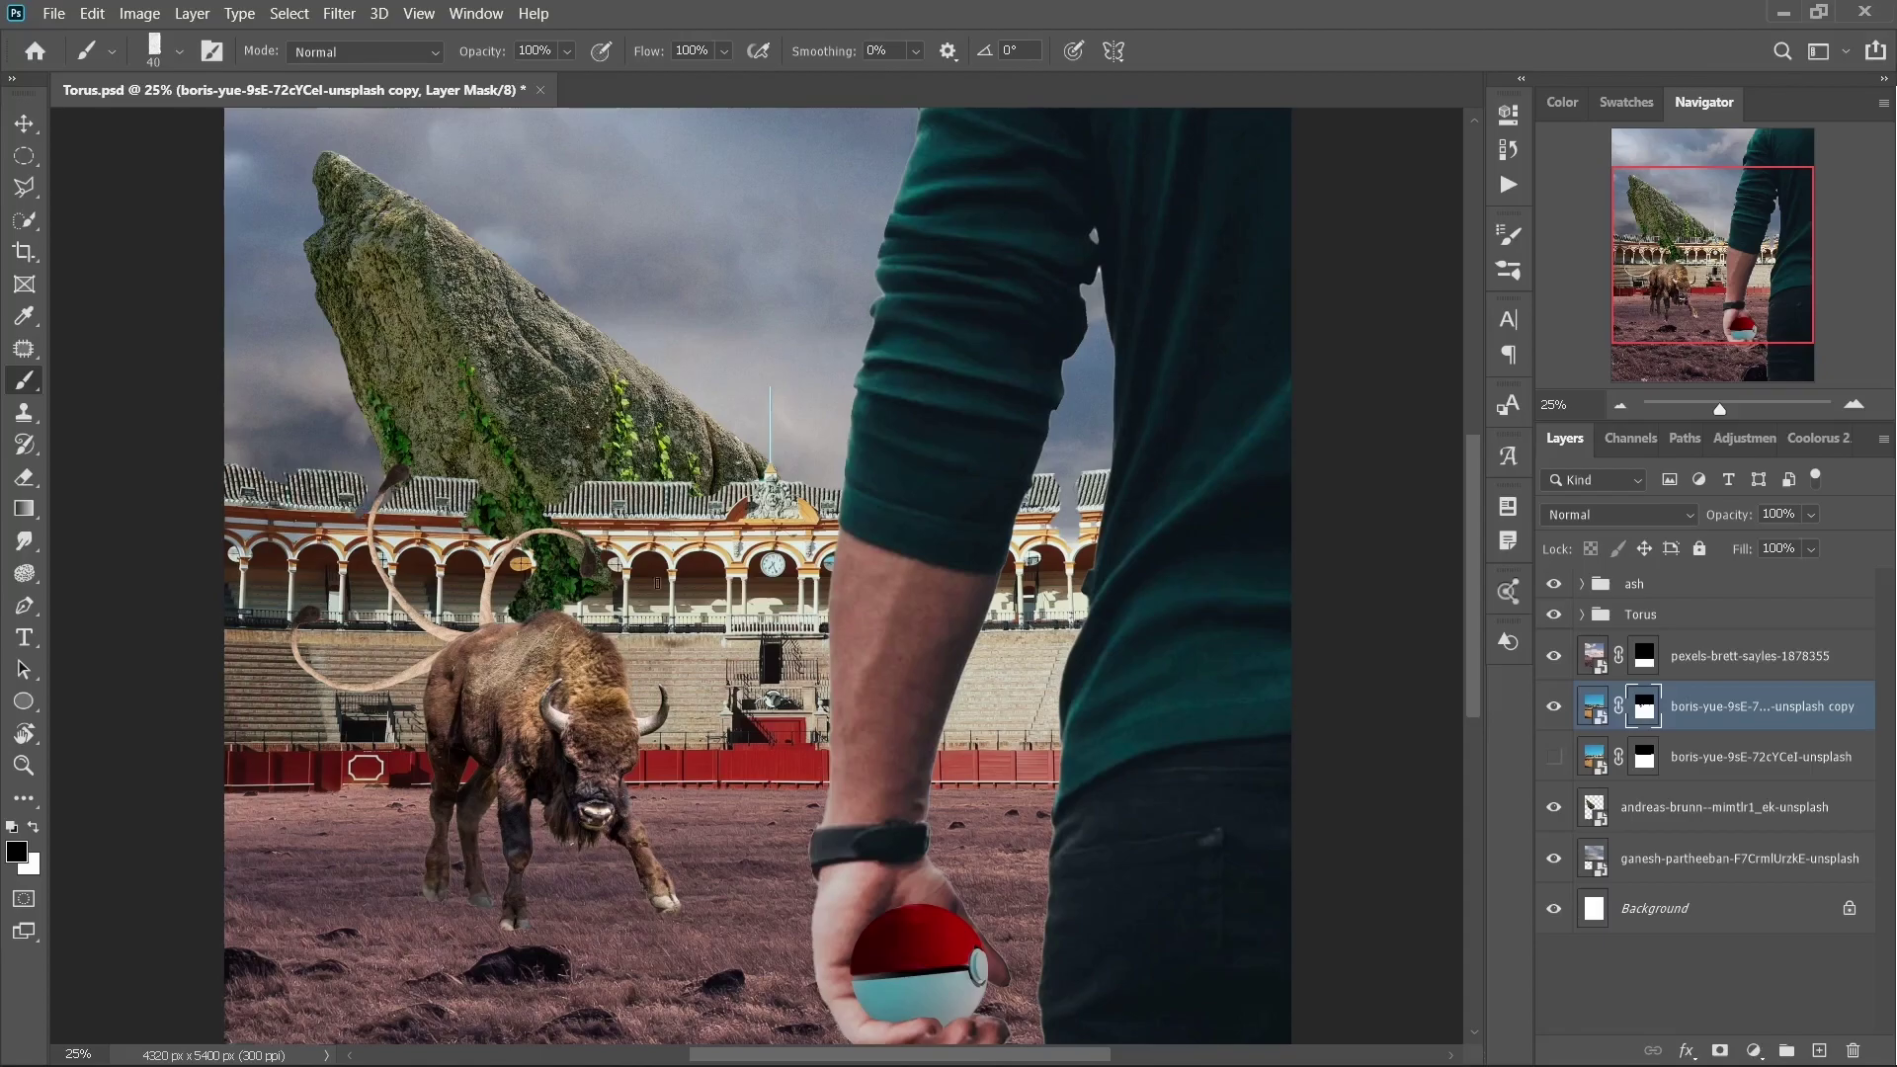
pyautogui.hotkey('ctrl', '+')
pyautogui.hotkey('ctrl', '+')
pyautogui.press('x')
pyautogui.scroll(5, 679, 531)
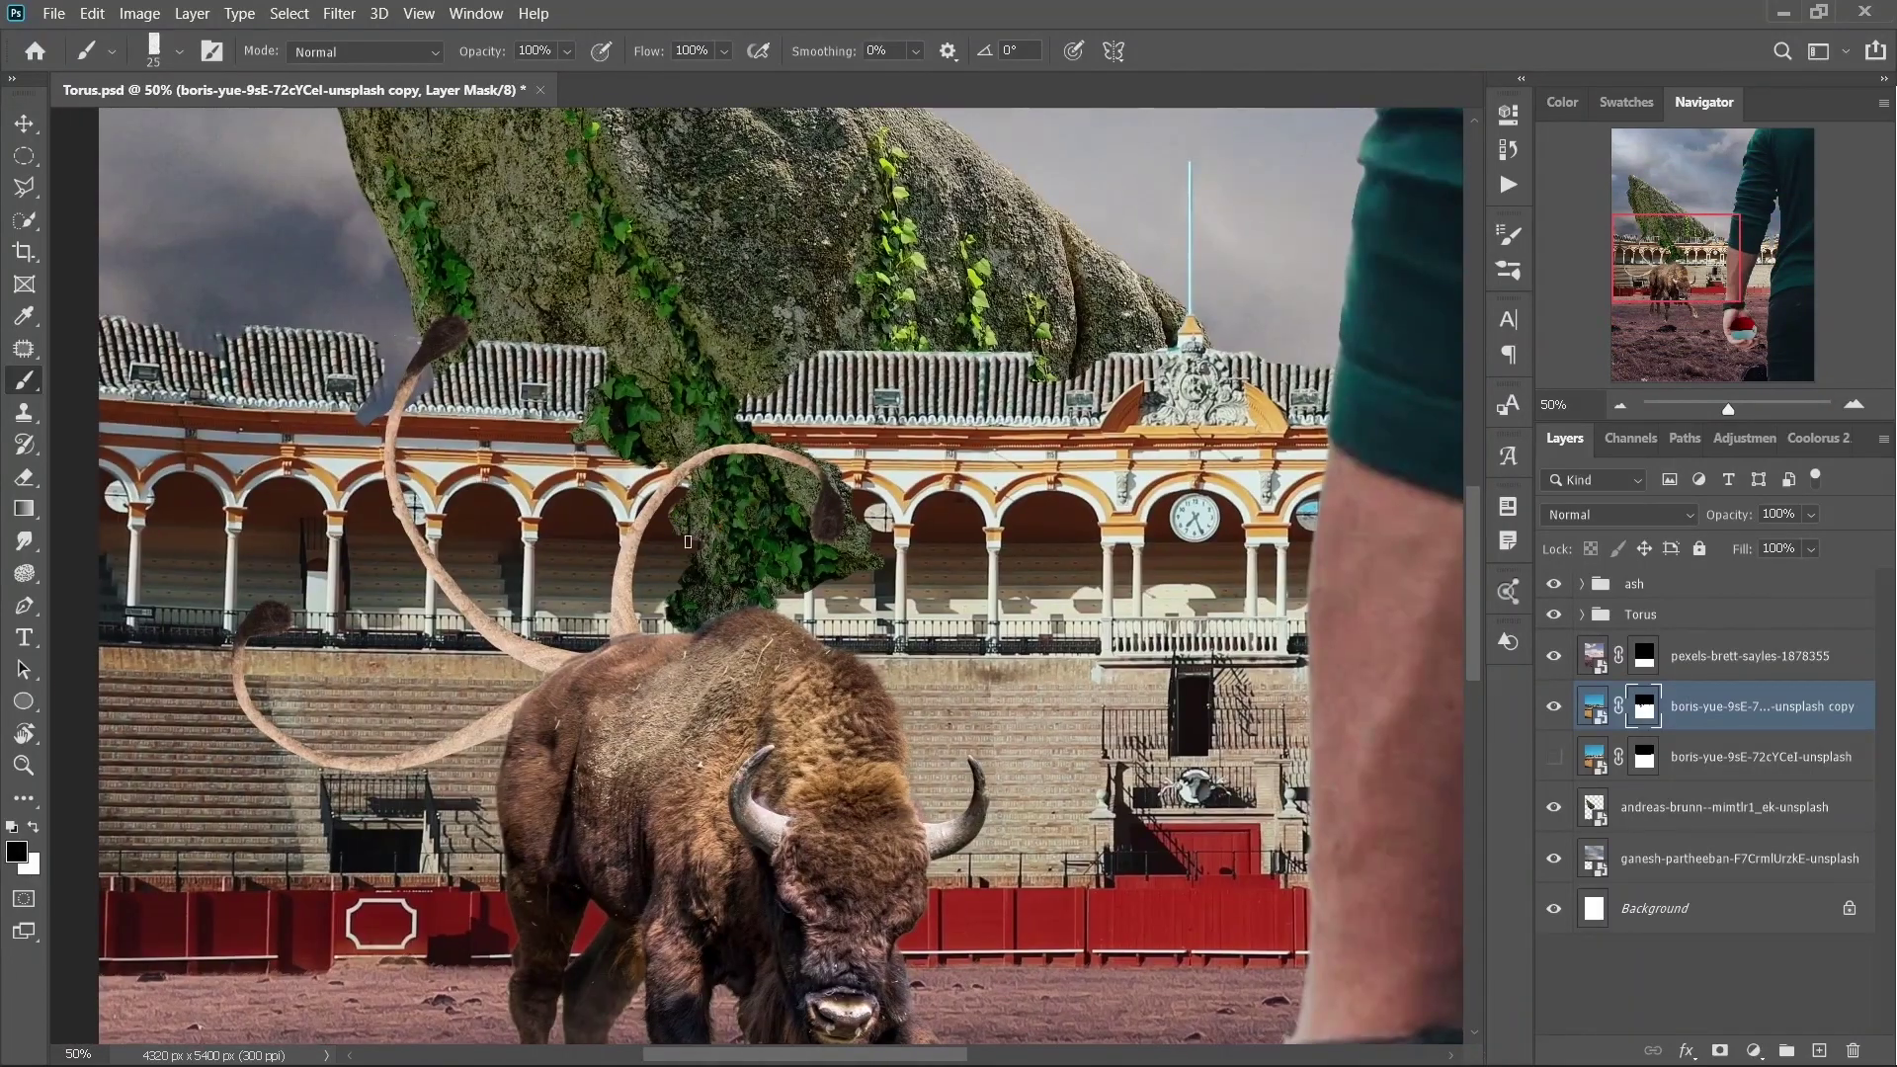
pyautogui.hotkey('ctrl', '-')
pyautogui.hotkey('ctrl', '-')
pyautogui.hotkey('ctrl', '-')
# - Drag the ancient stone columns photo from File Explorer into the document and confirm the placement
pyautogui.hotkey('alt', 'Tab')
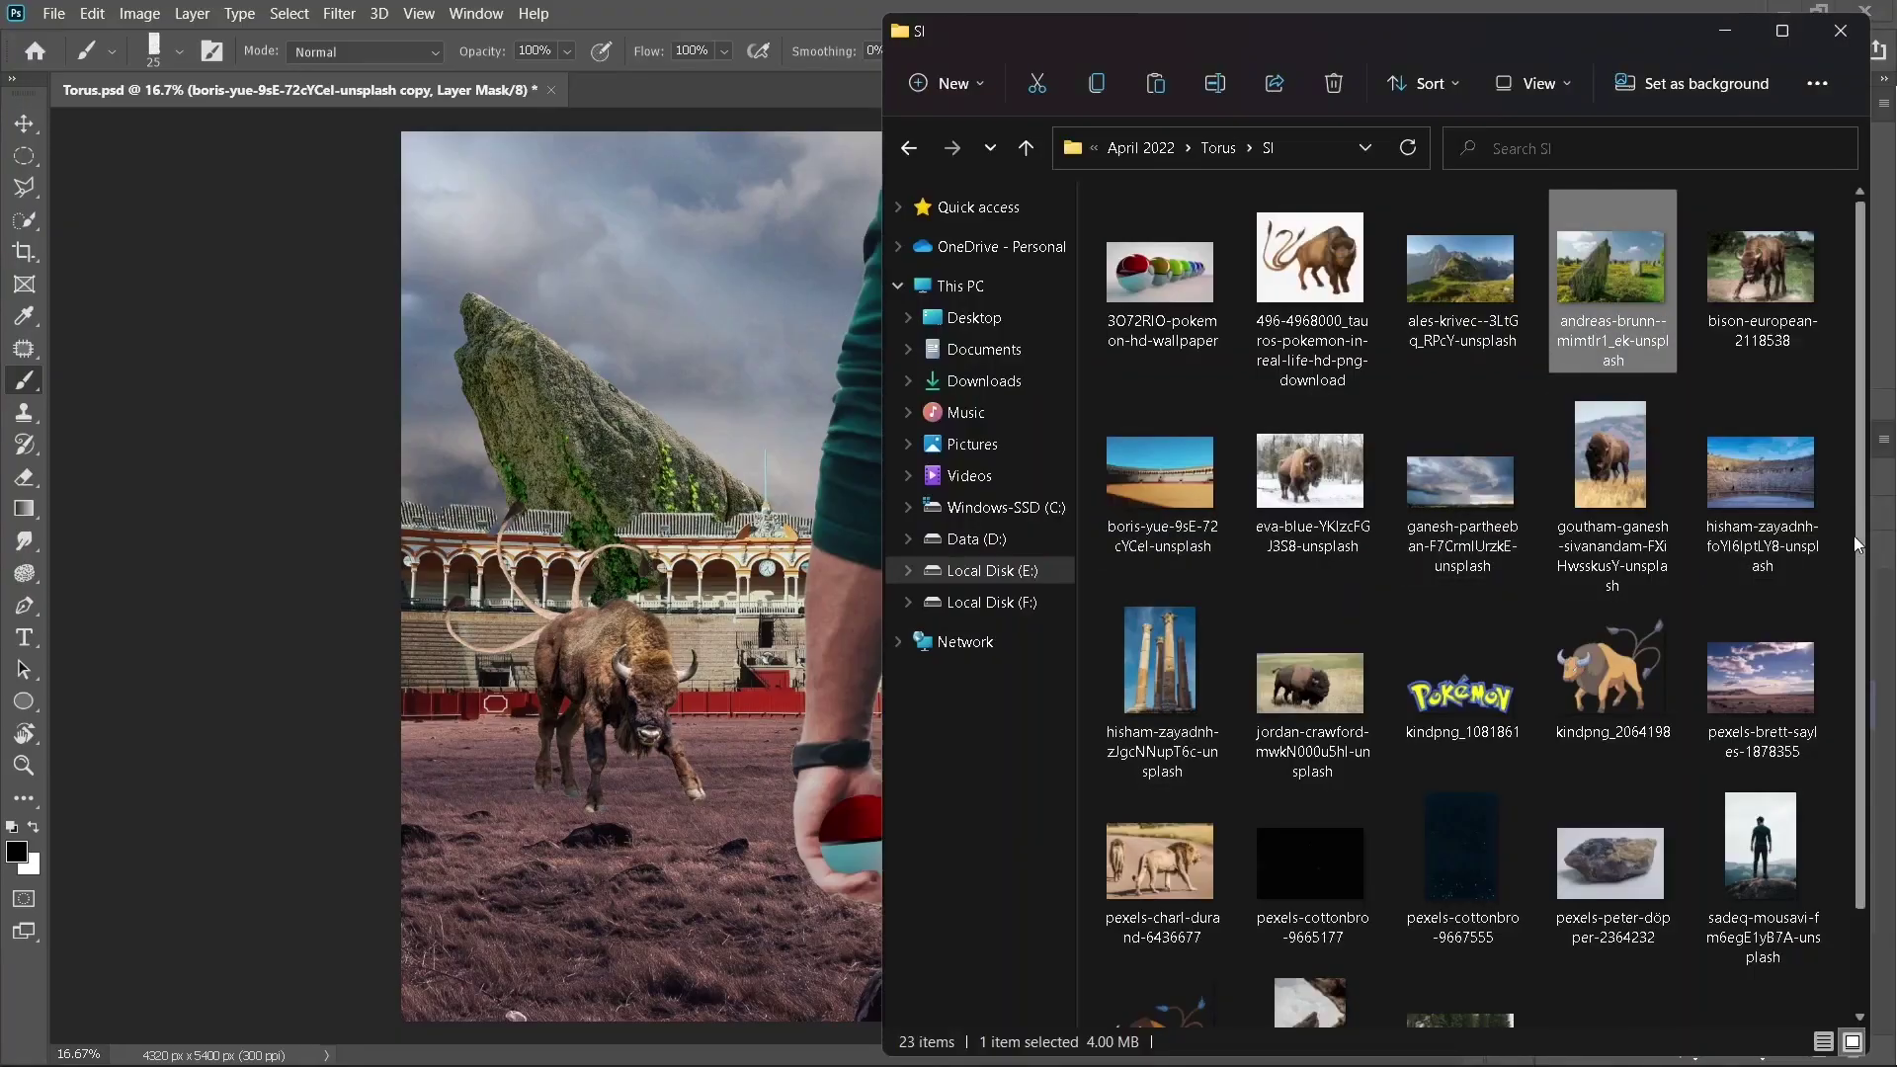
pyautogui.moveTo(1608, 254); pyautogui.dragTo(974, 297)
pyautogui.click(1182, 52)
pyautogui.scroll(3, 973, 272)
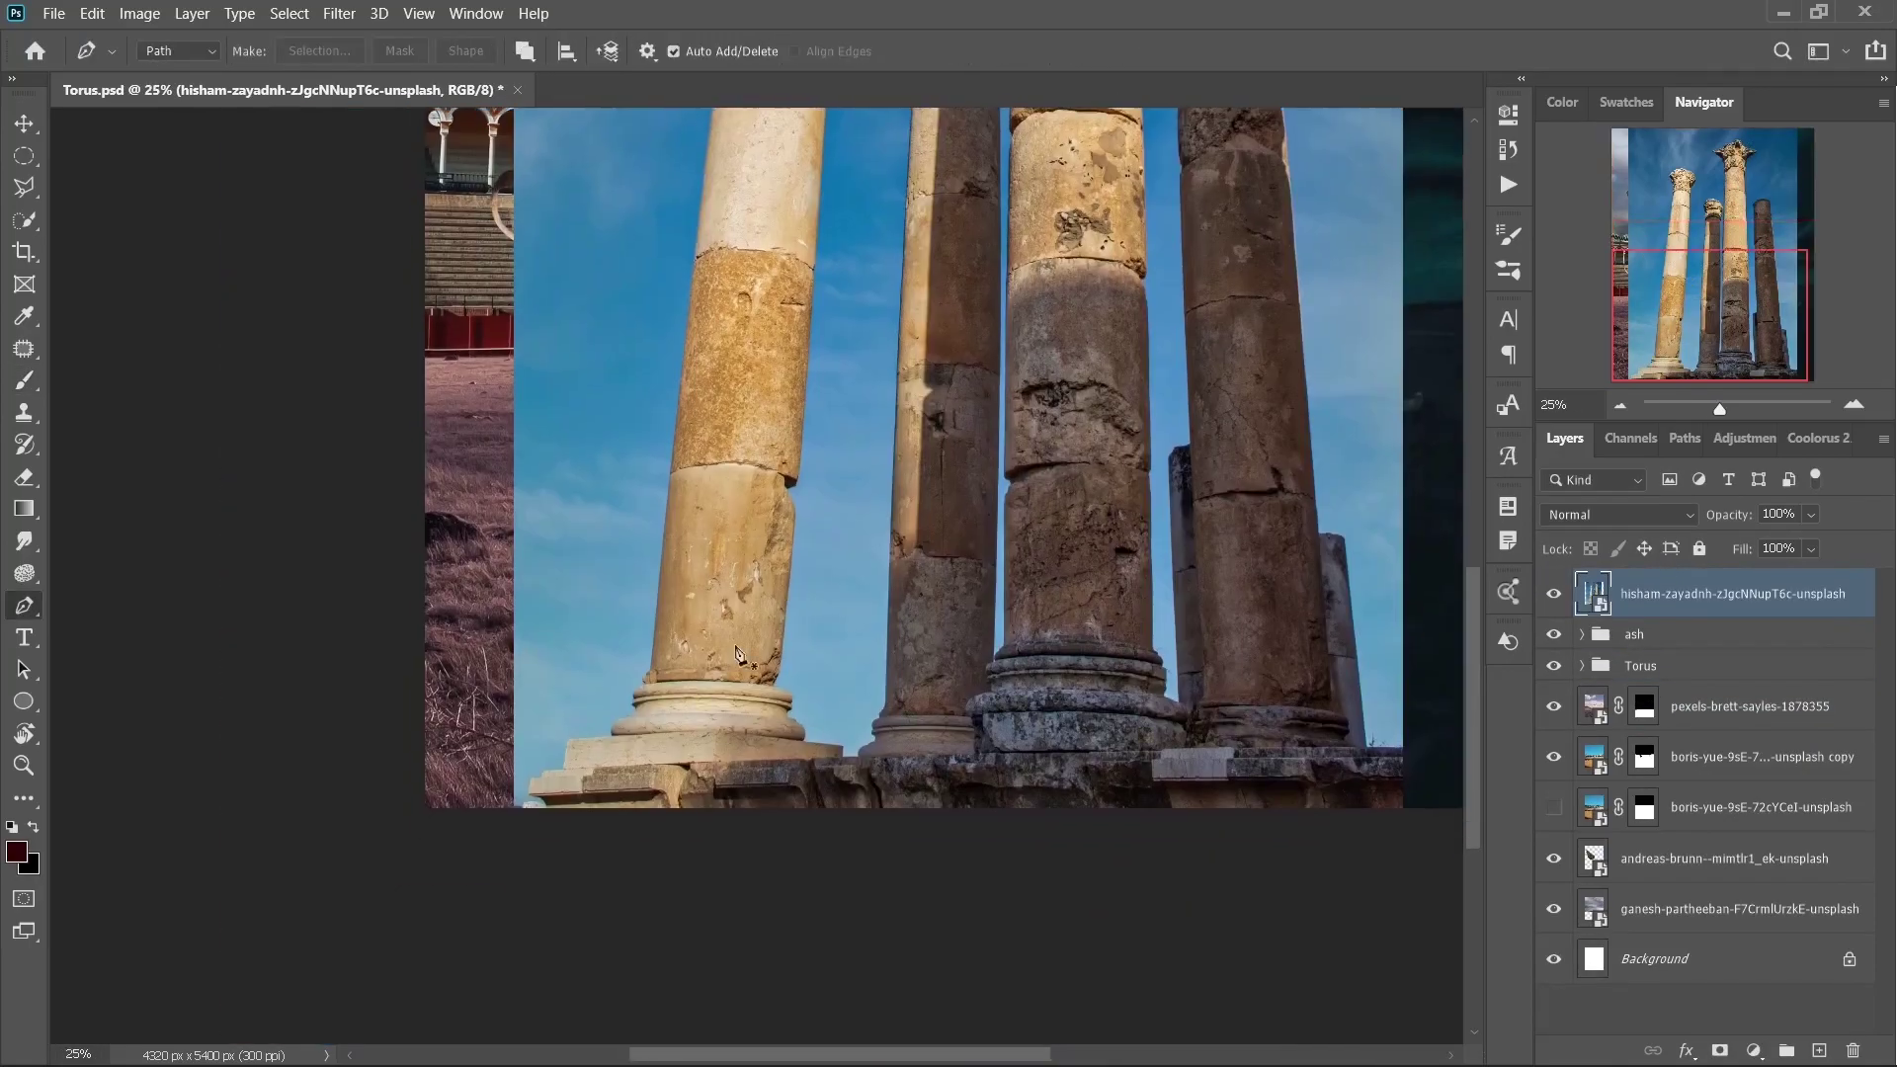
# - Trace a Pen path around the left column, from its capital down to its base
pyautogui.press('p')
pyautogui.click(538, 563)
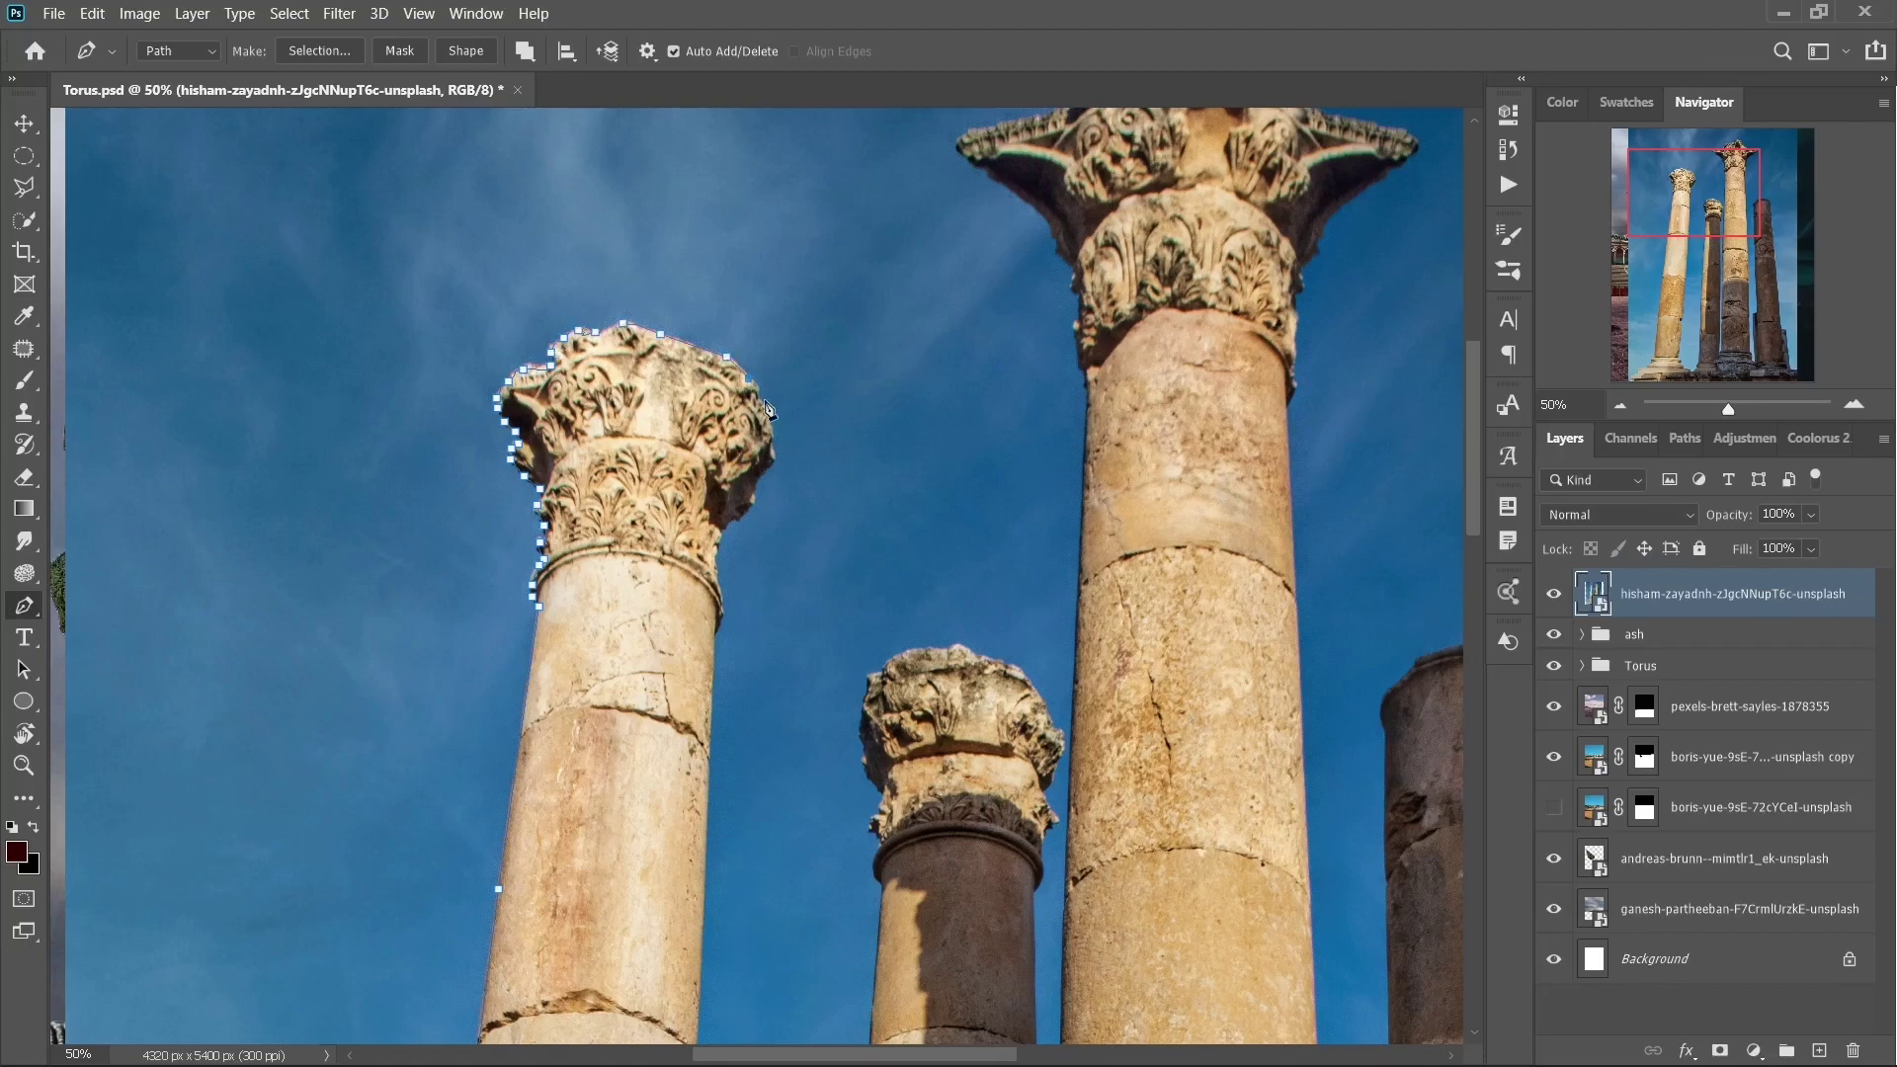
pyautogui.scroll(-4, 828, 769)
pyautogui.scroll(-4, 849, 642)
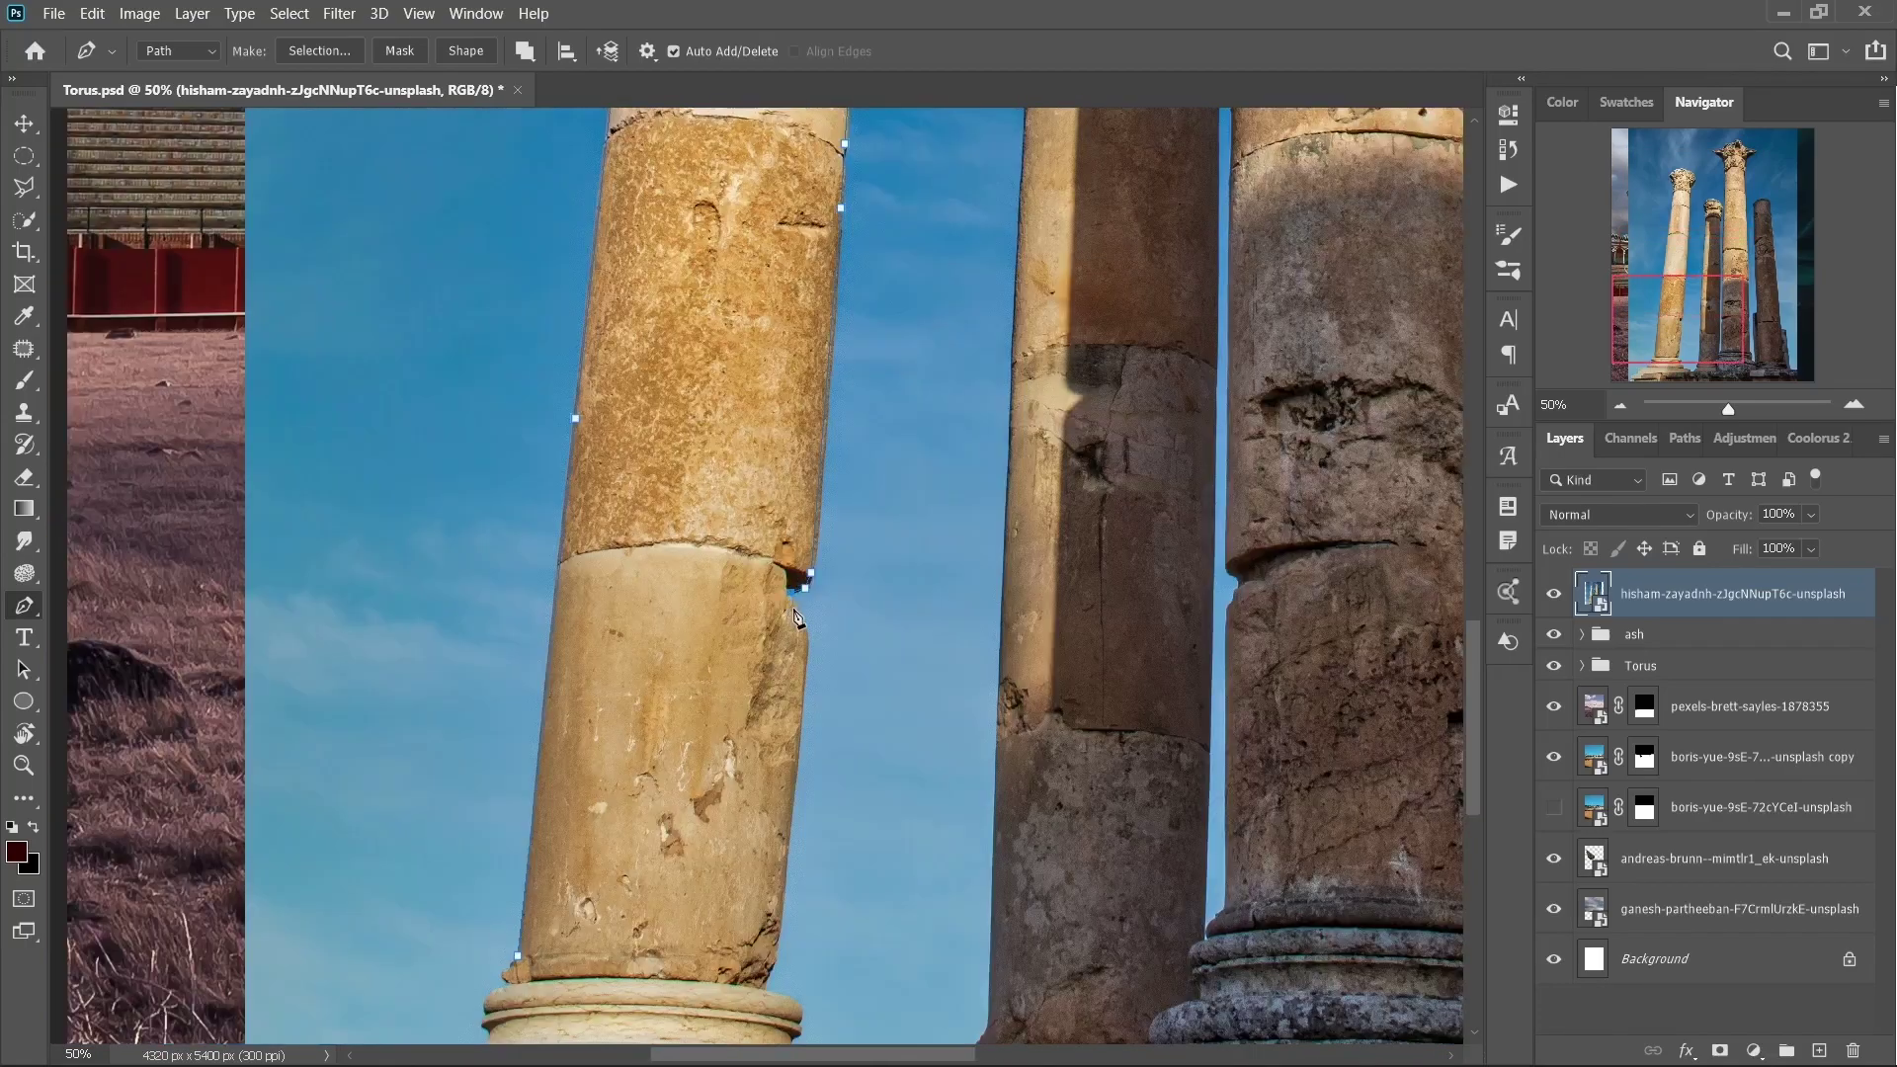
pyautogui.scroll(-4, 881, 500)
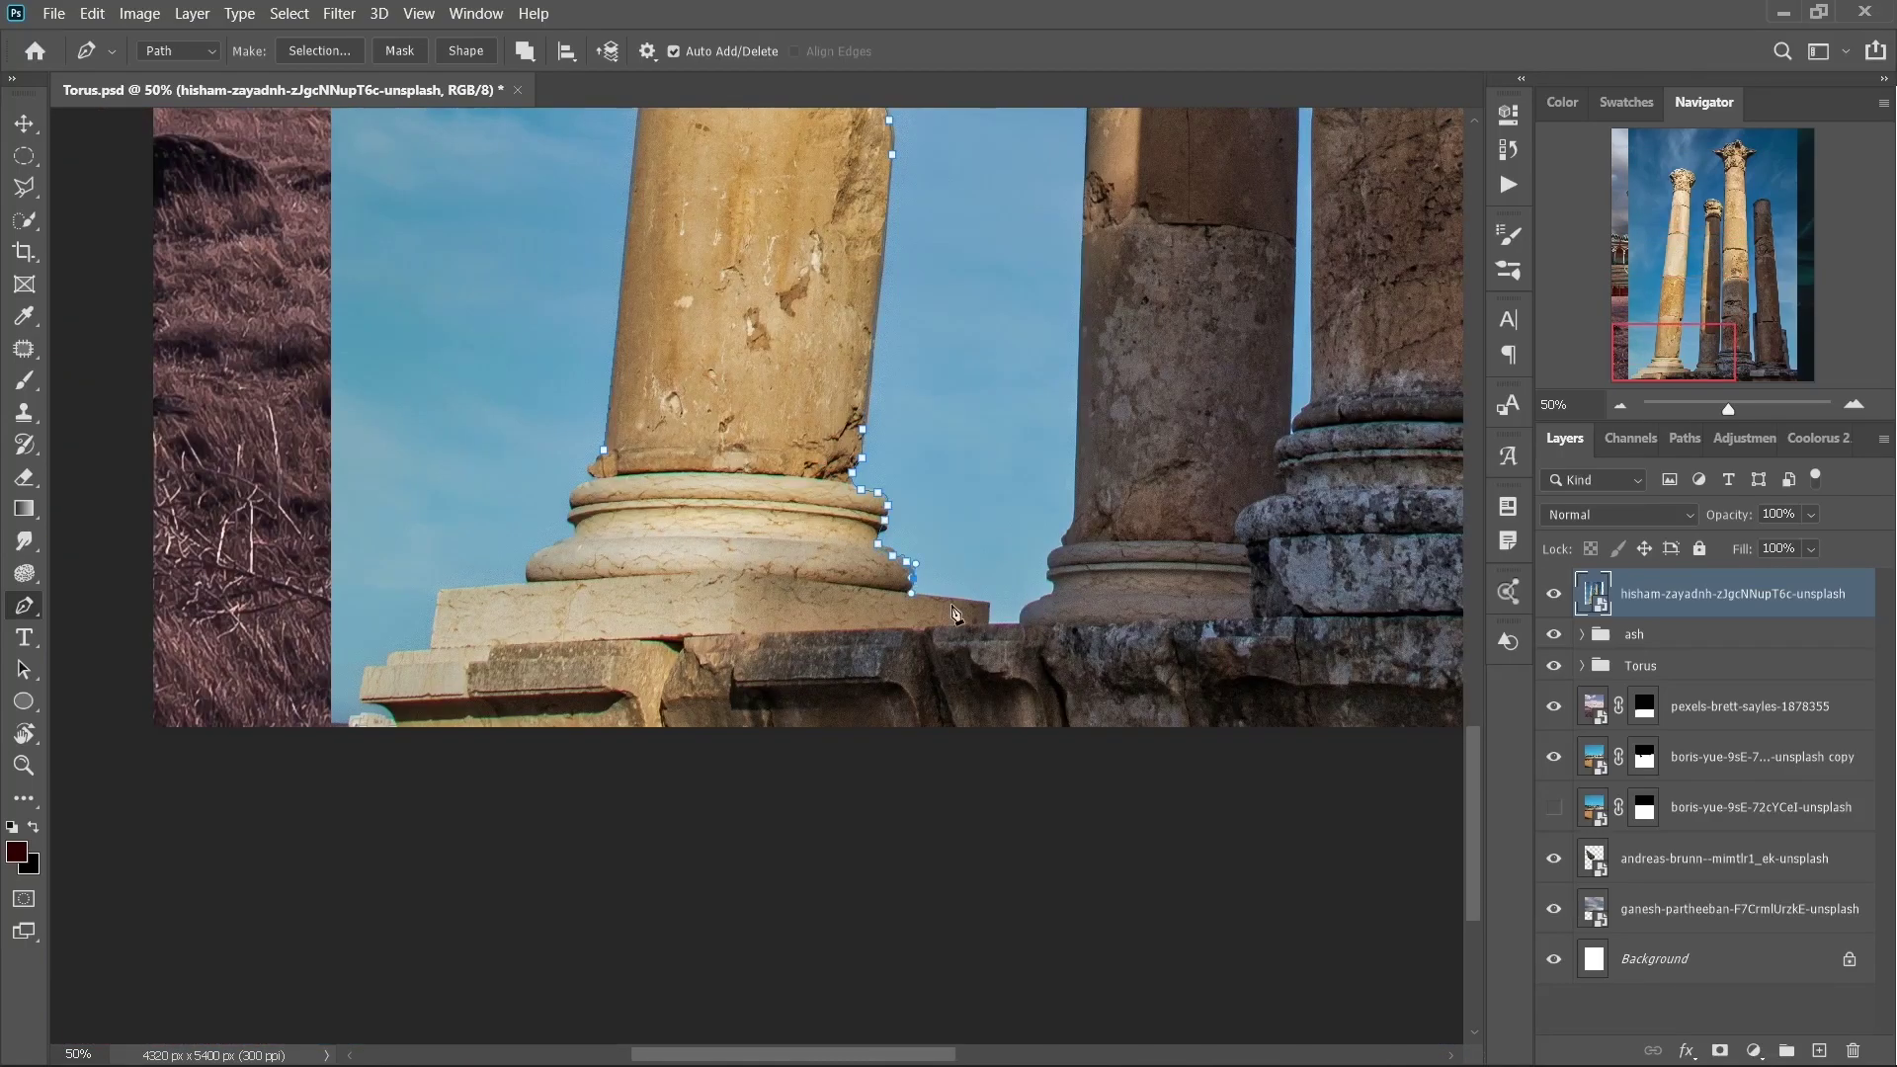
pyautogui.click(1045, 597)
# - Pan around the columns and zoom out to check the whole traced path
pyautogui.scroll(5, 1019, 293)
pyautogui.scroll(5, 1017, 286)
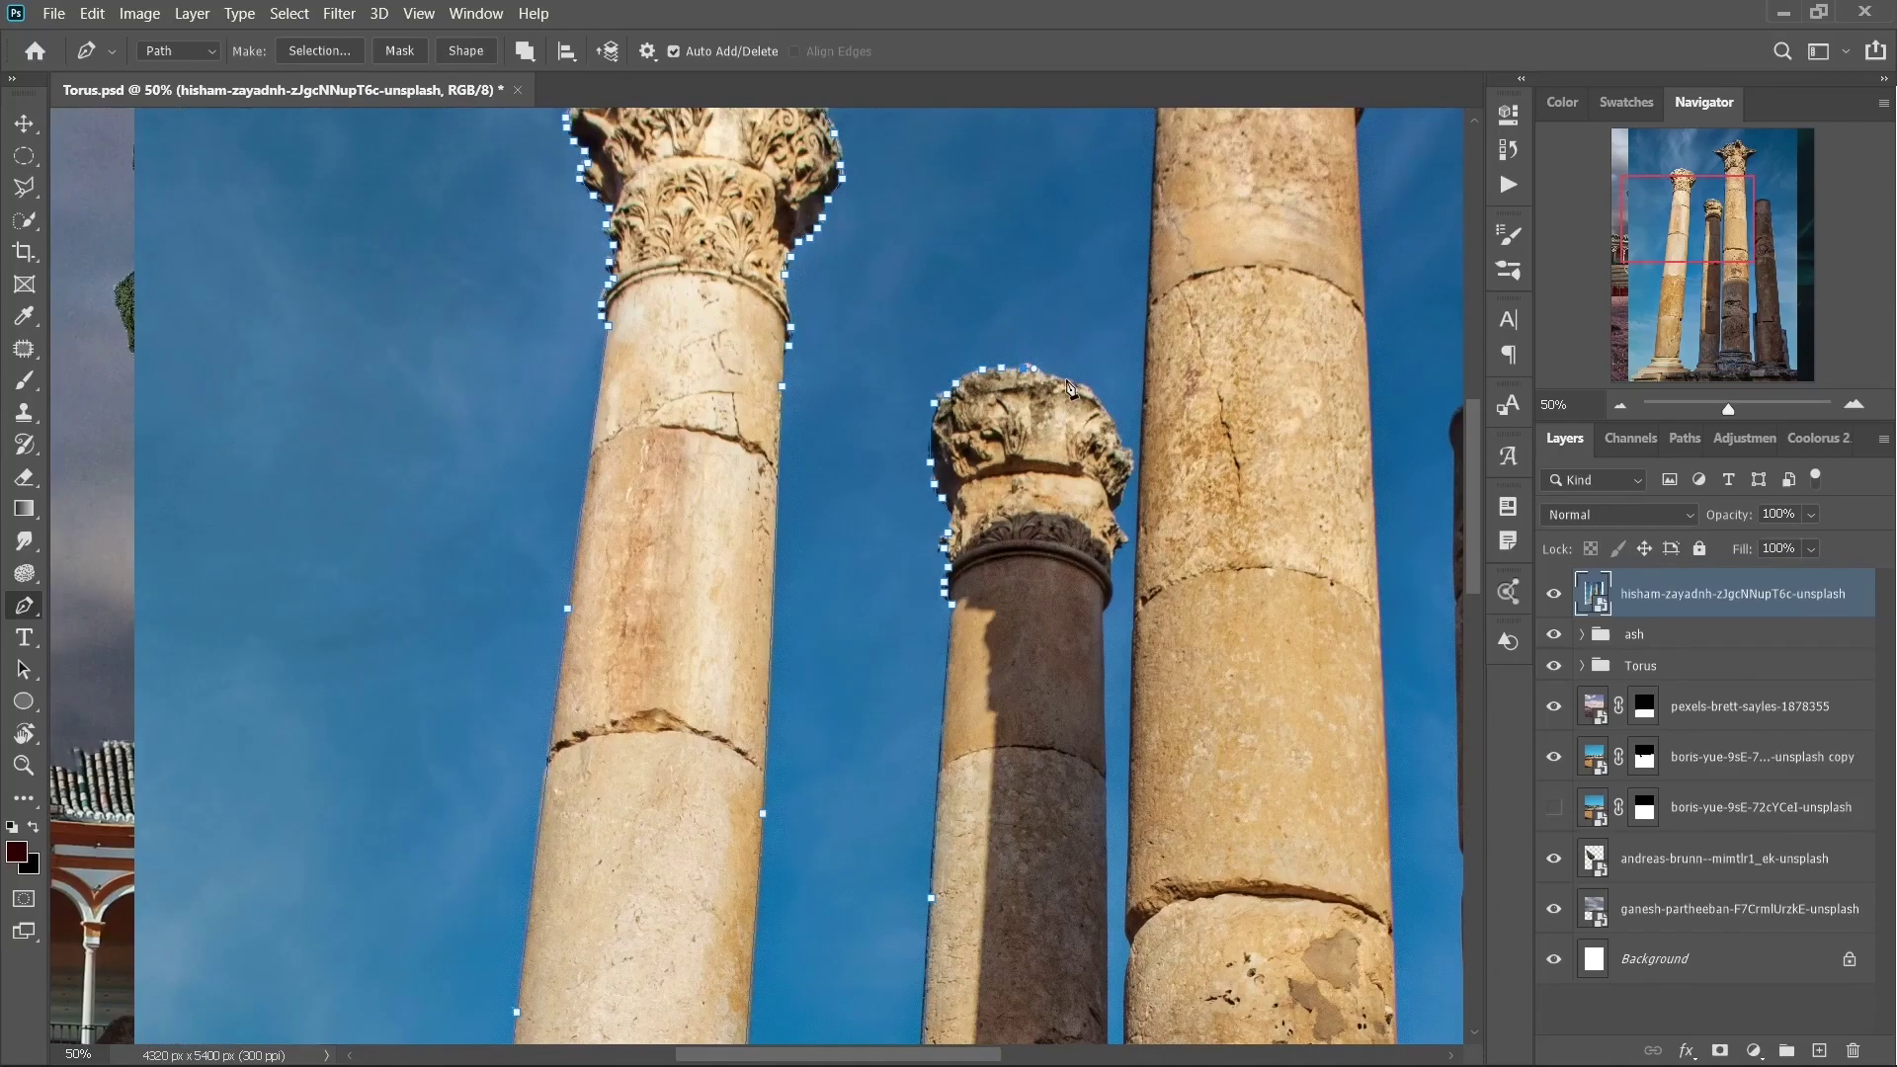
pyautogui.scroll(-4, 1097, 739)
pyautogui.scroll(3, 1104, 855)
pyautogui.hscroll(2, 956, 901)
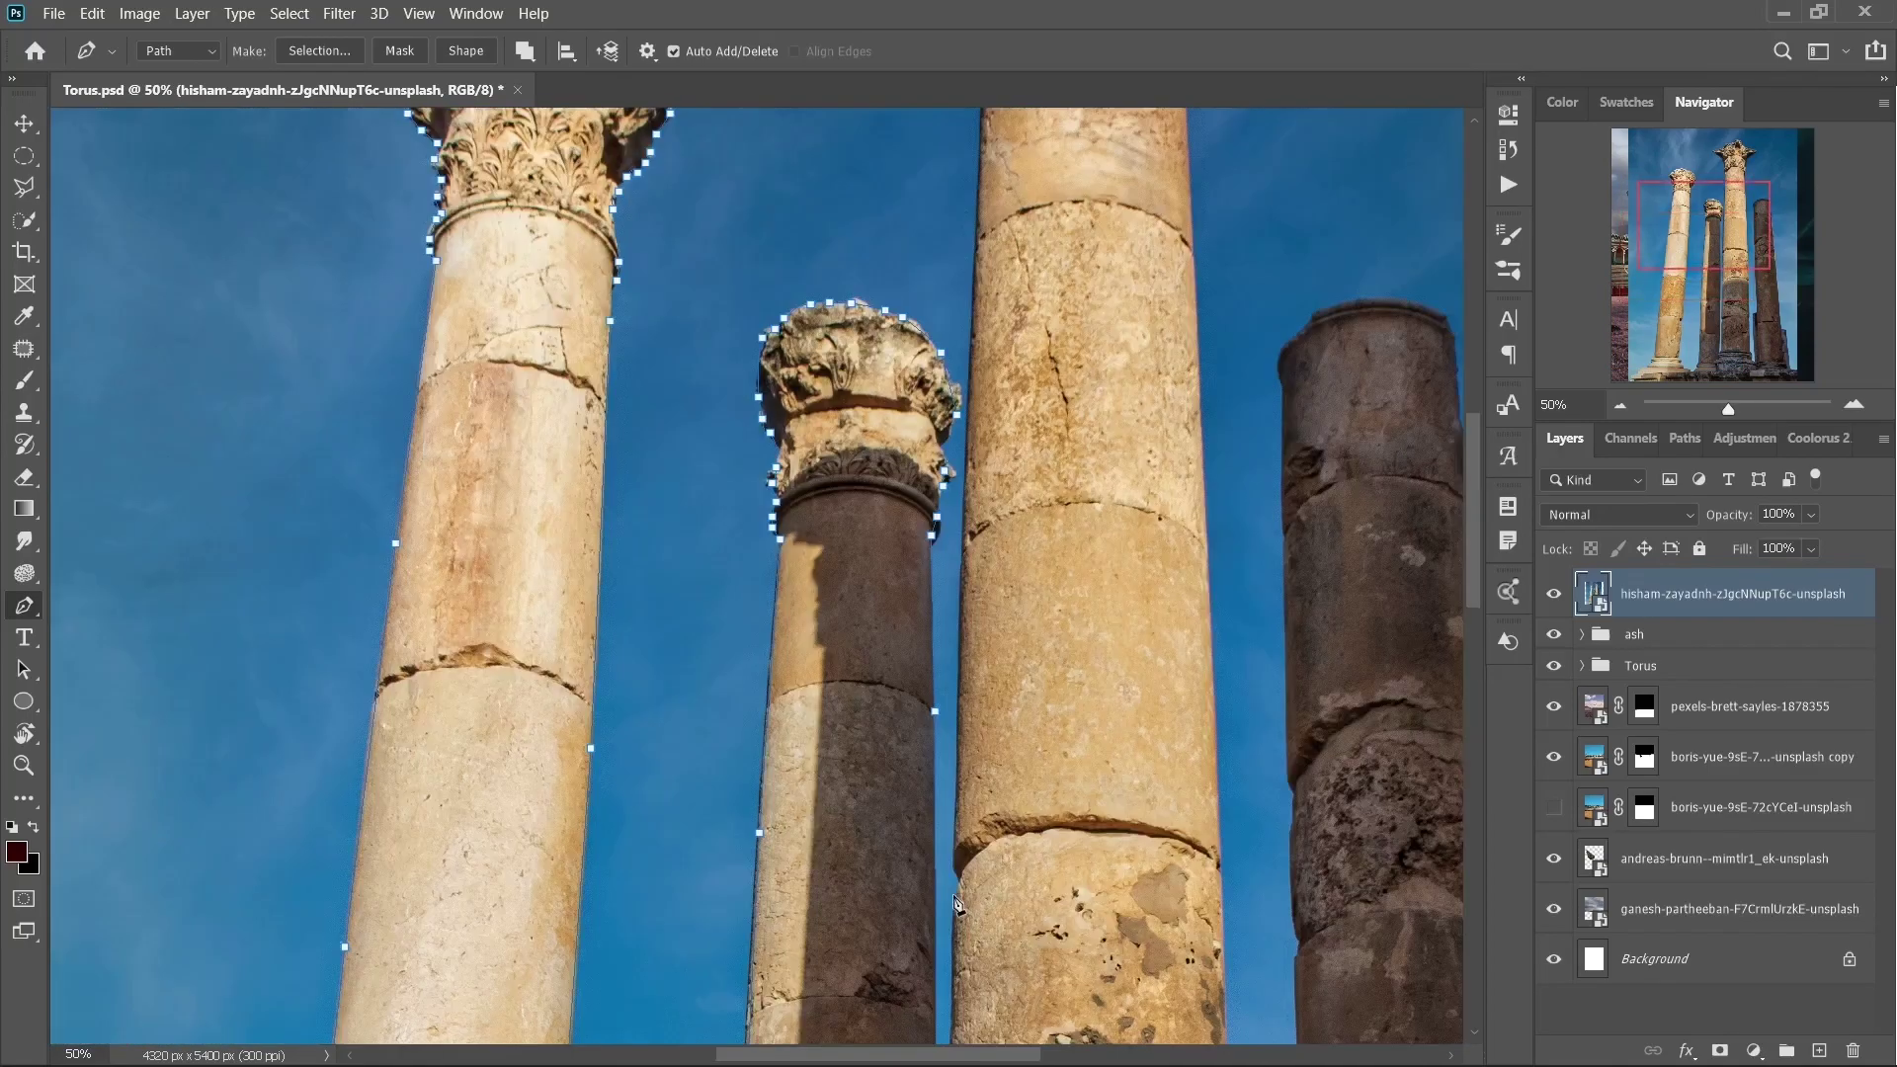
pyautogui.scroll(5, 1003, 220)
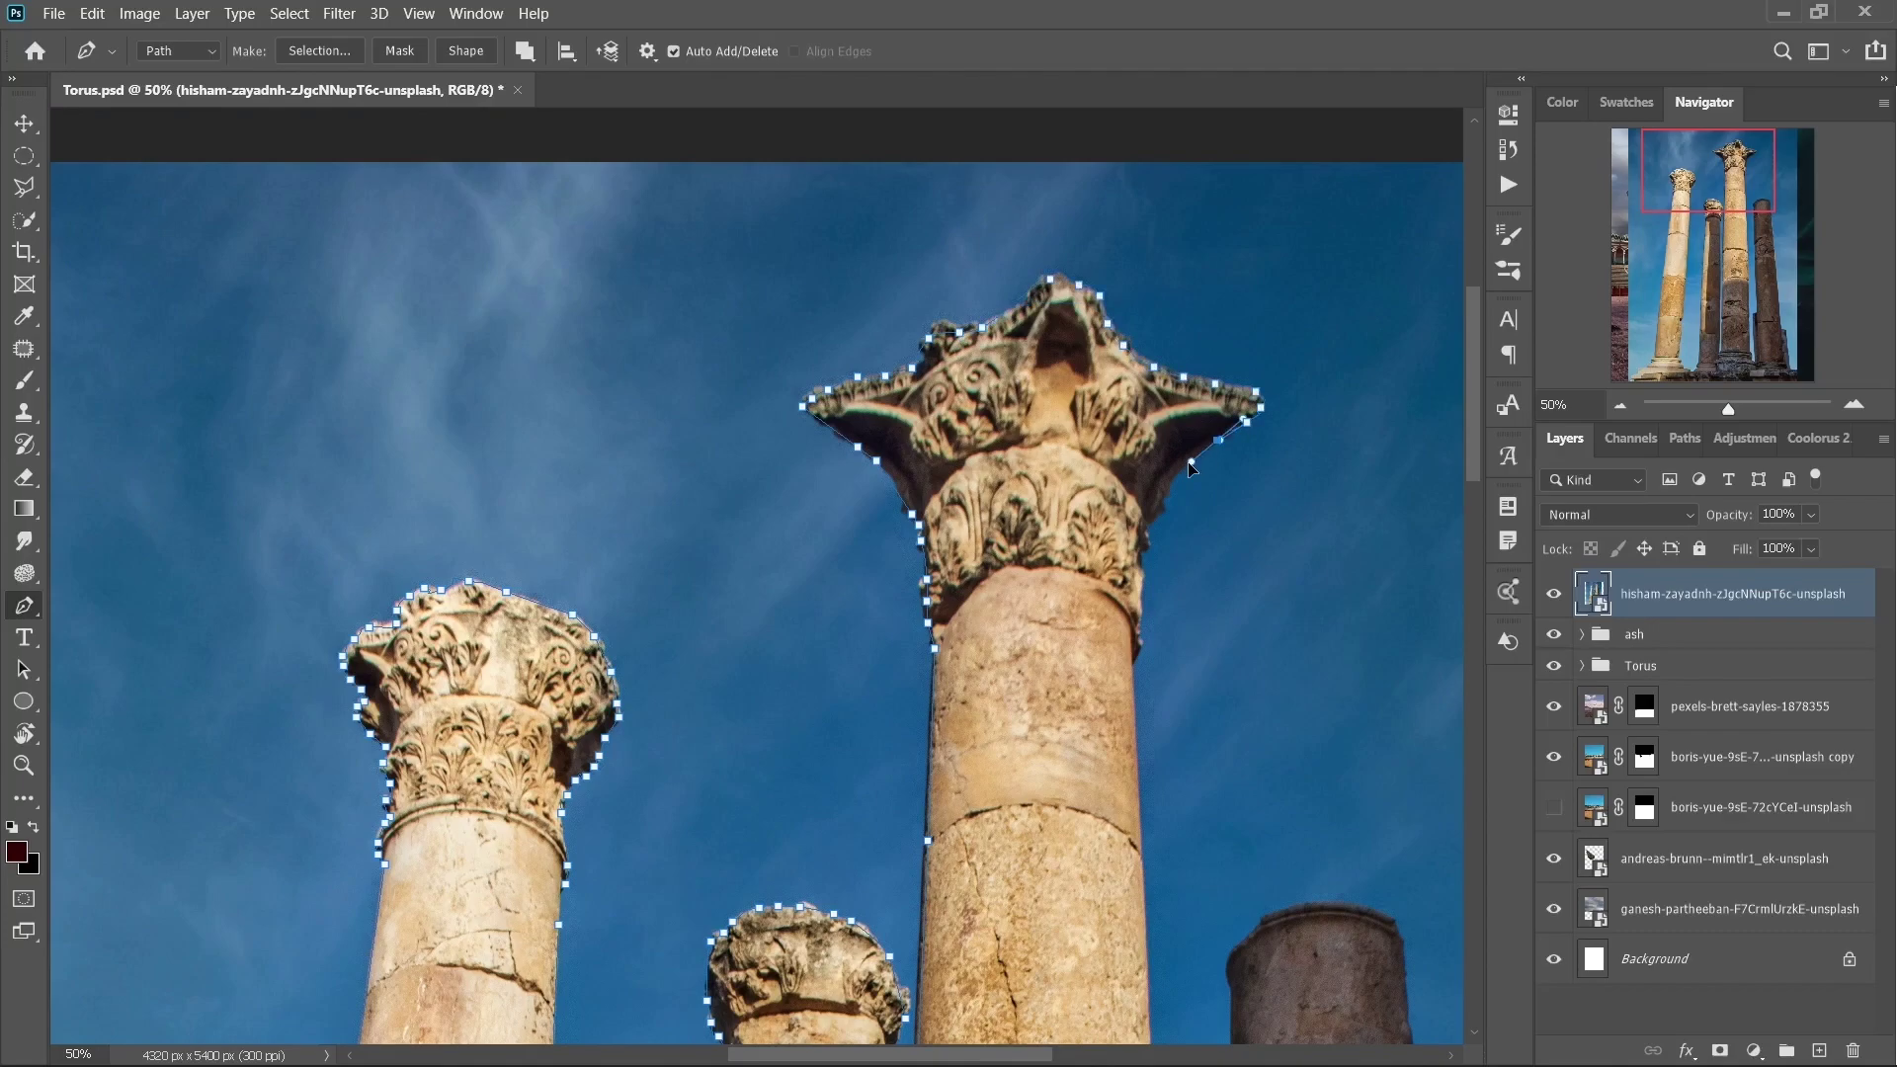
pyautogui.scroll(-12, 1191, 467)
pyautogui.scroll(-3, 1057, 401)
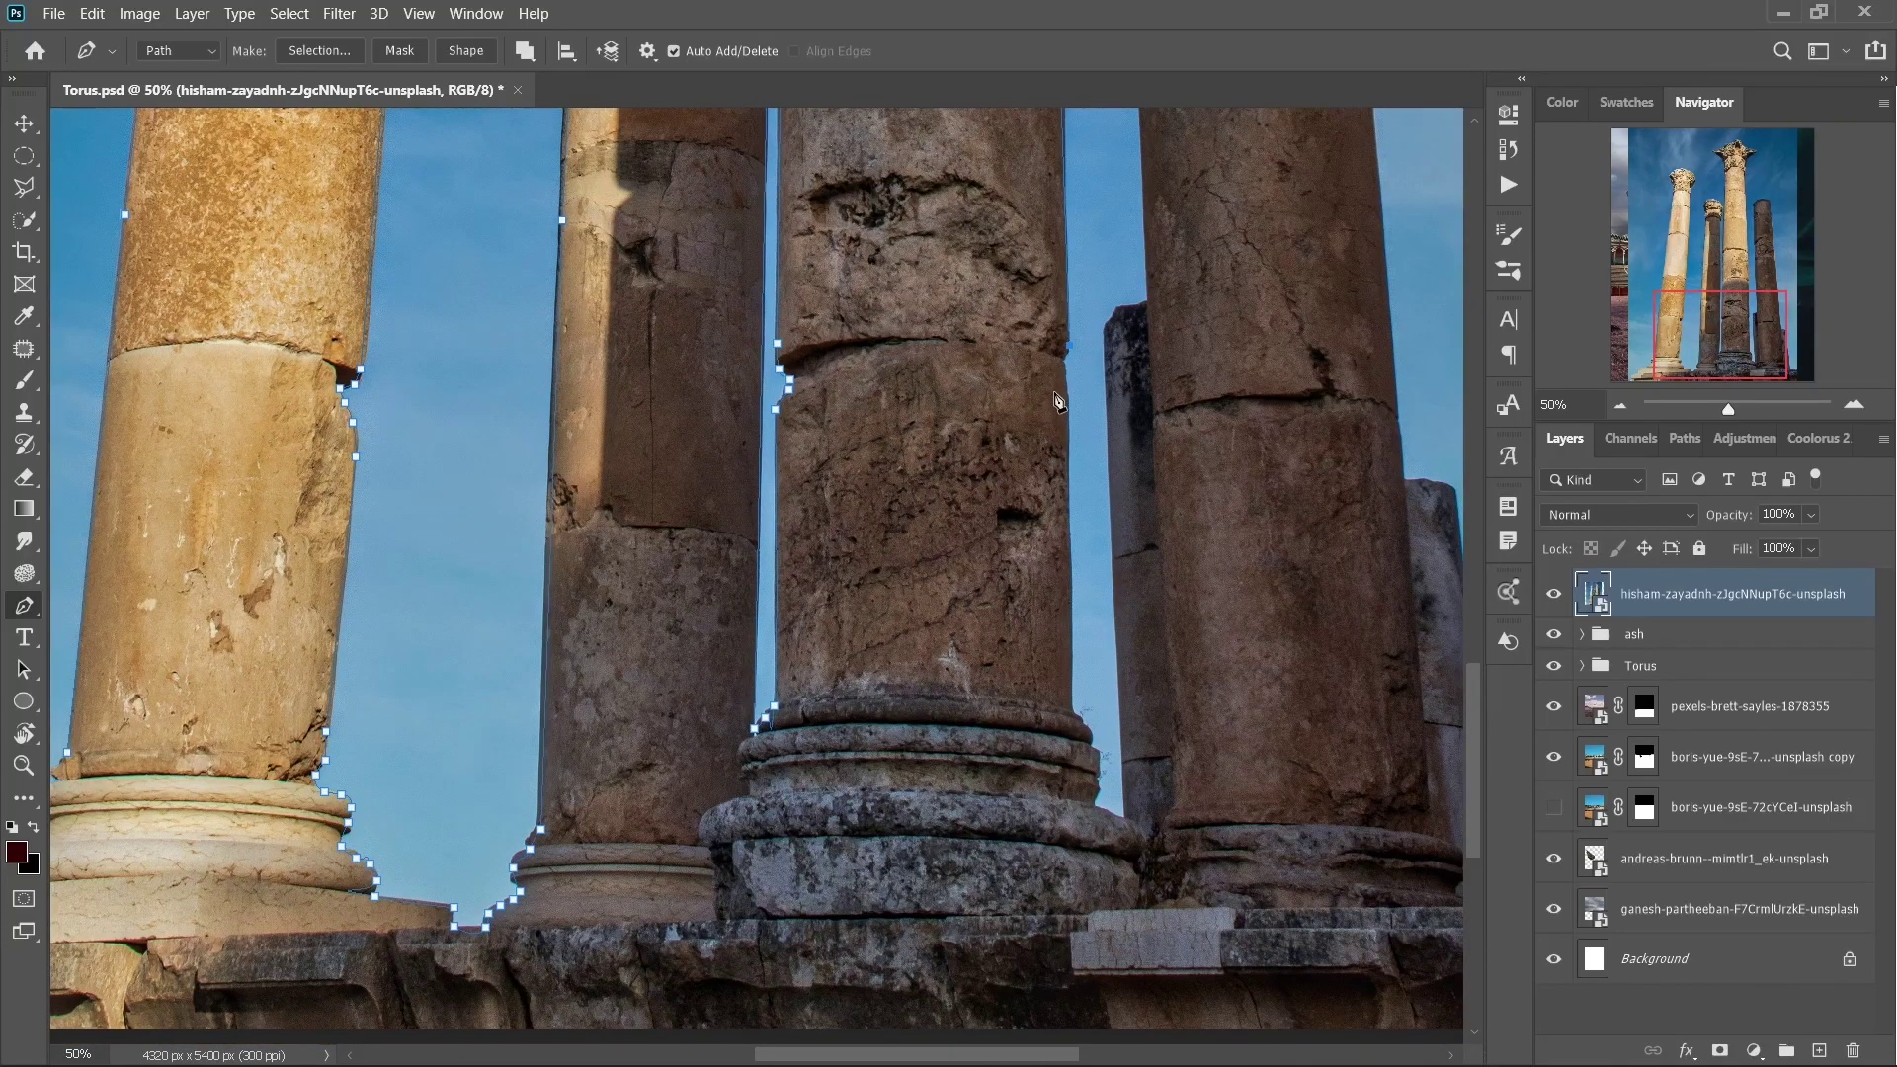
pyautogui.hotkey('ctrl', '-')
pyautogui.hotkey('ctrl', '-')
pyautogui.hotkey('ctrl', '-')
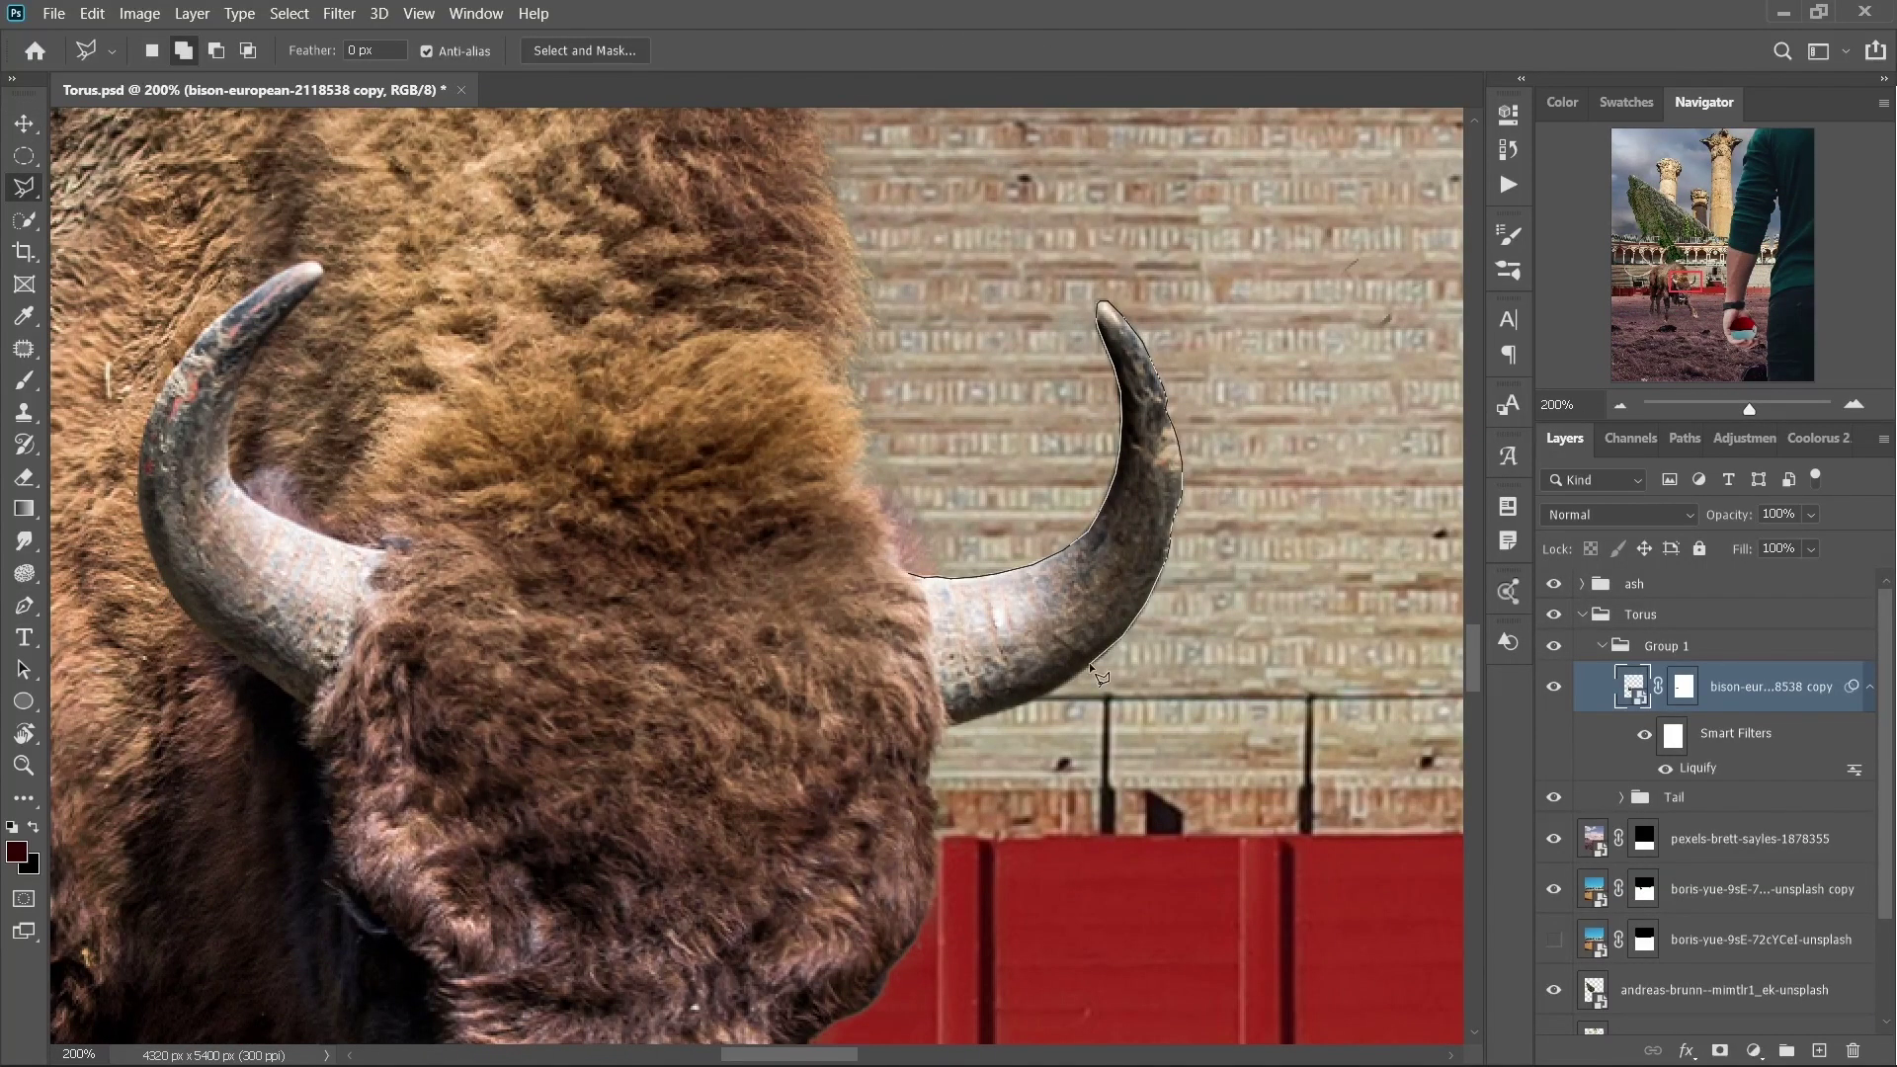
# - Copy the horn twice, then shrink and reshape one copy behind the left horn
pyautogui.hotkey('ctrl', 'j')
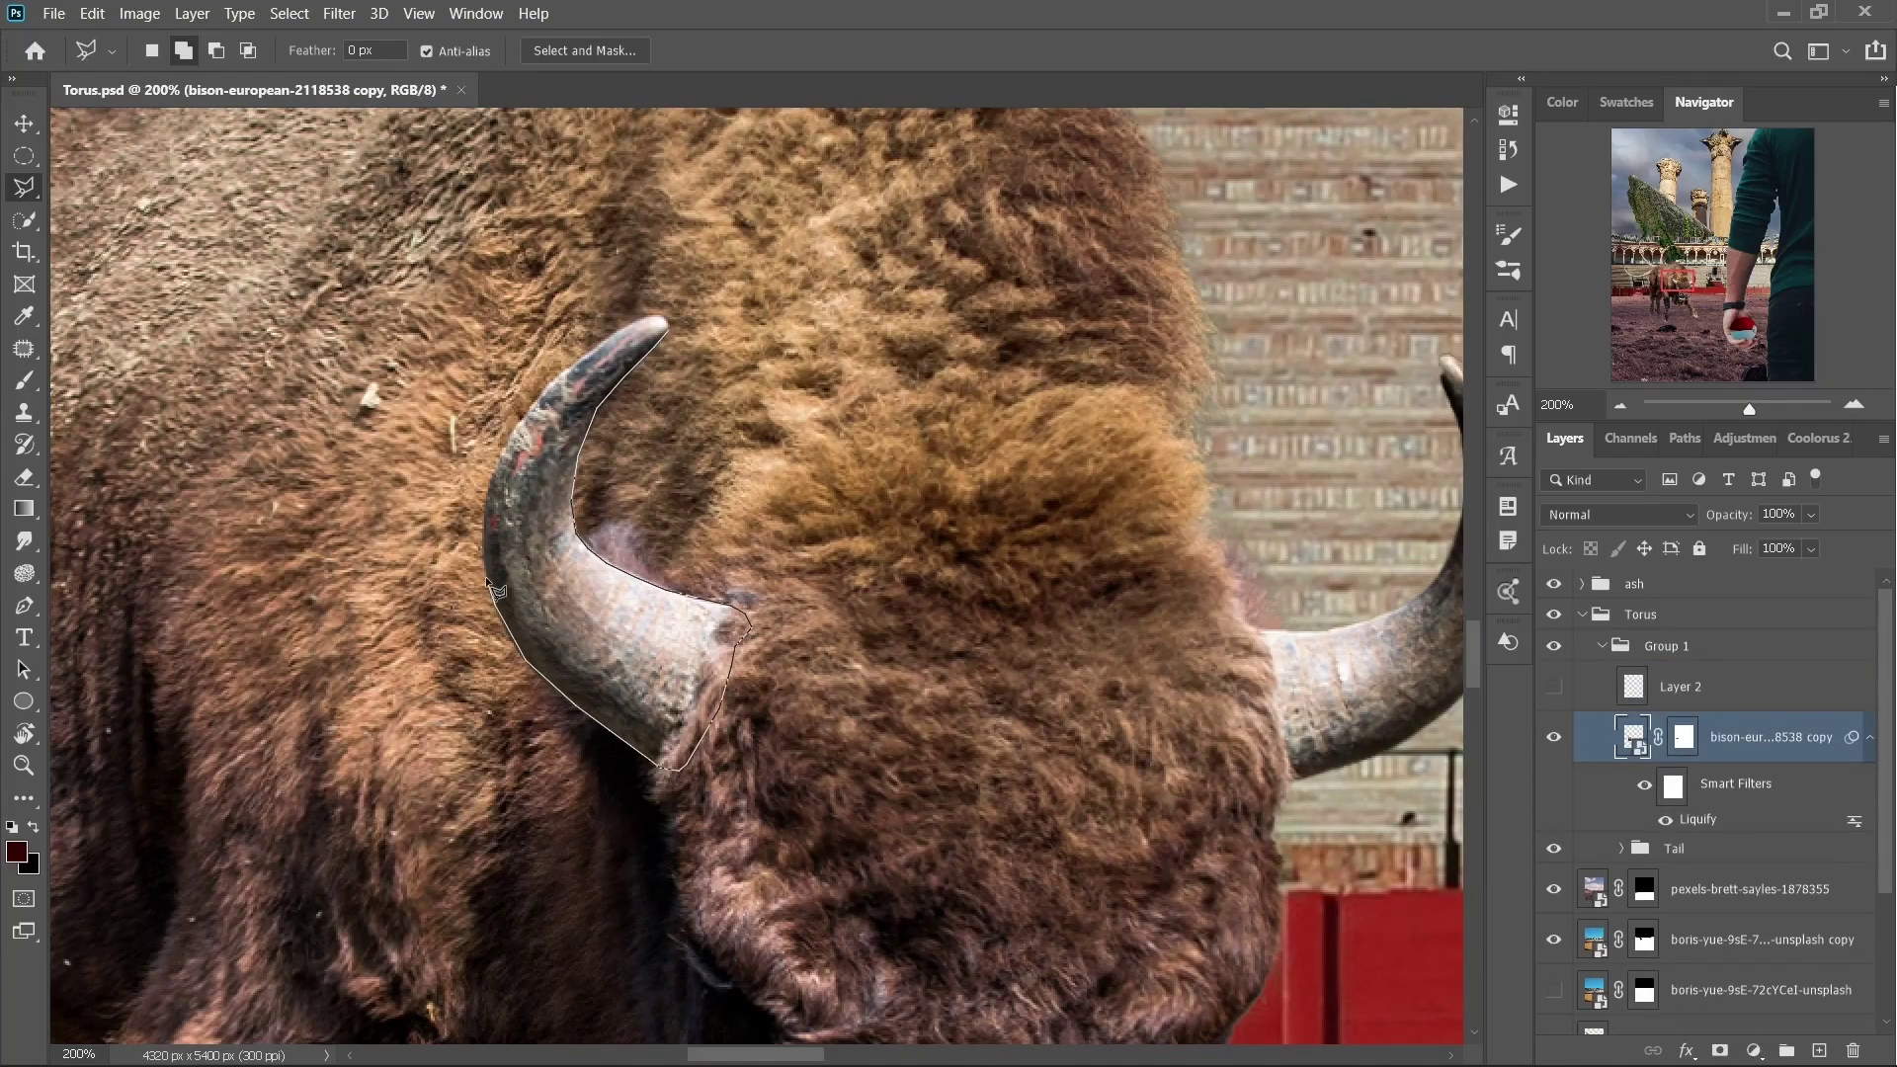
pyautogui.hotkey('ctrl', 'j')
pyautogui.hotkey('ctrl', '-')
pyautogui.hotkey('ctrl', '-')
pyautogui.hotkey('ctrl', '-')
pyautogui.hotkey('ctrl', 't')
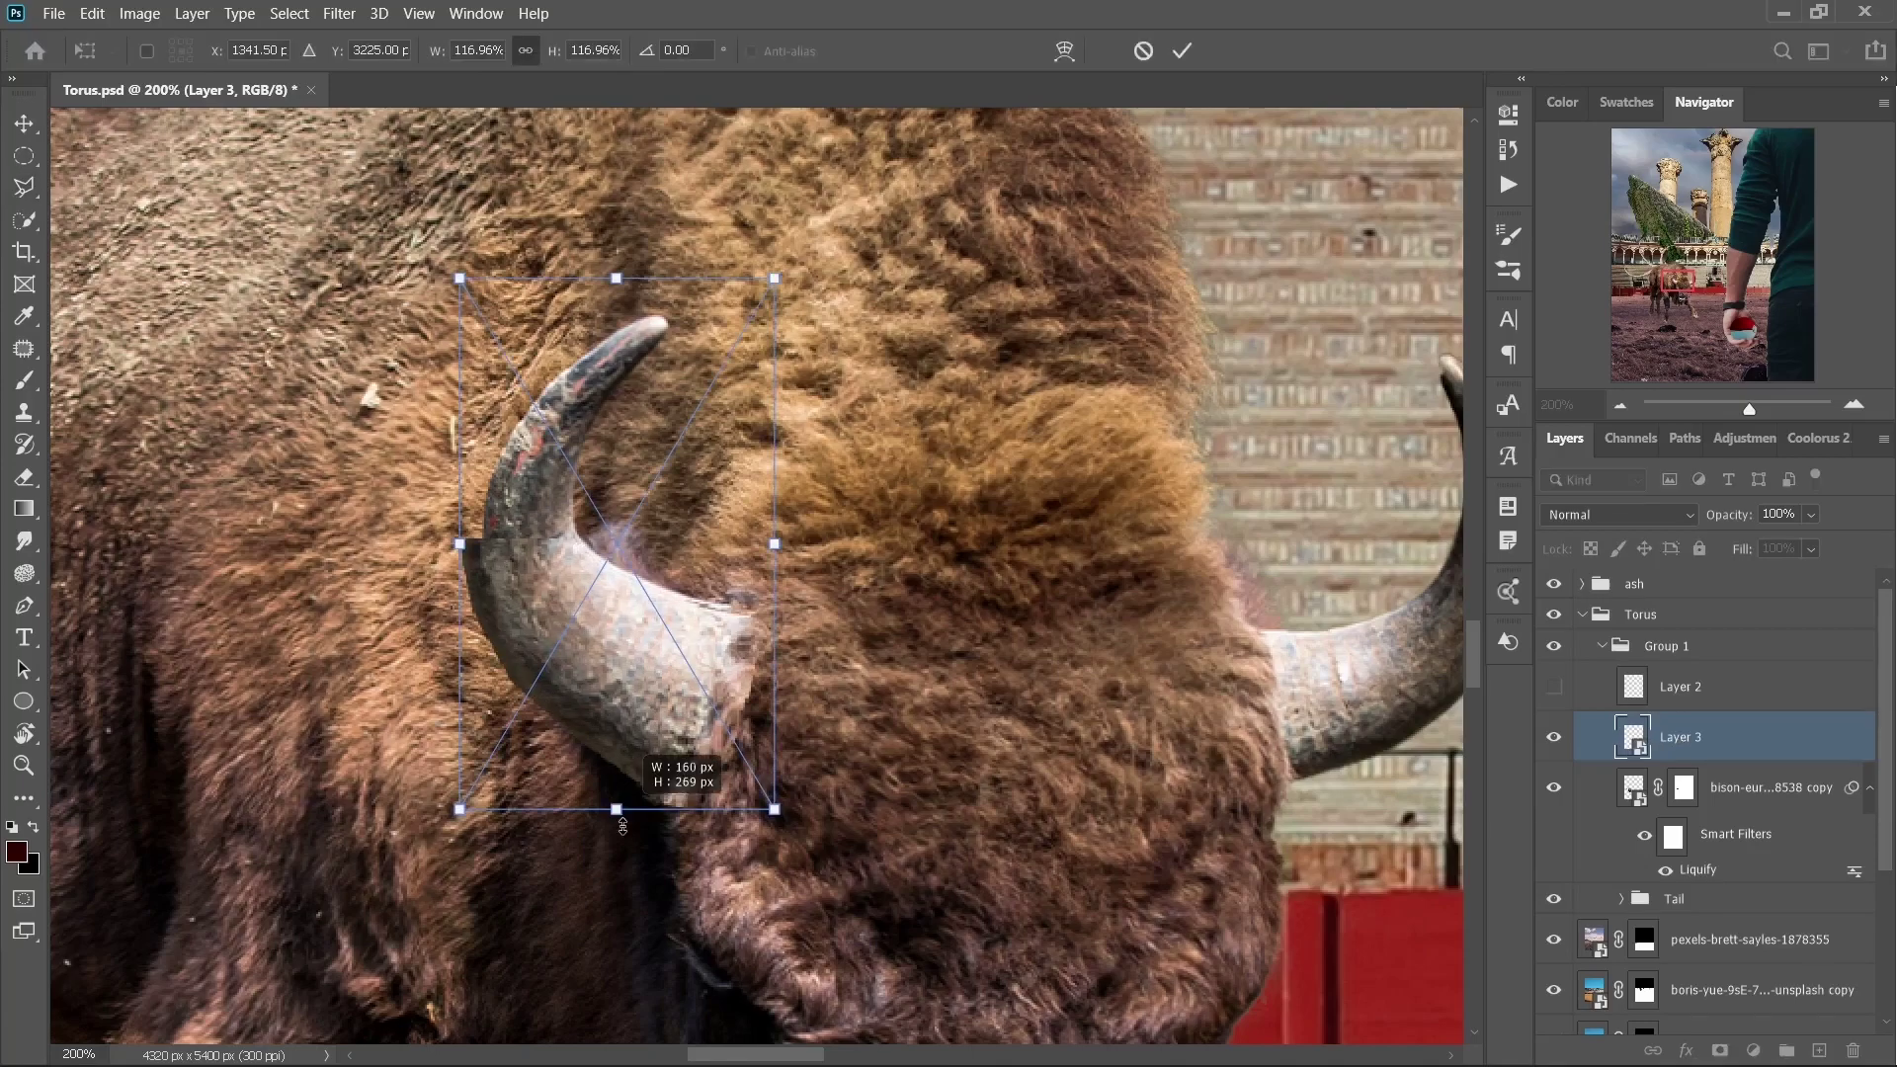
pyautogui.moveTo(671, 776); pyautogui.dragTo(628, 576)
pyautogui.moveTo(700, 432); pyautogui.dragTo(736, 449)
pyautogui.press('Return')
pyautogui.hotkey('ctrl', '+')
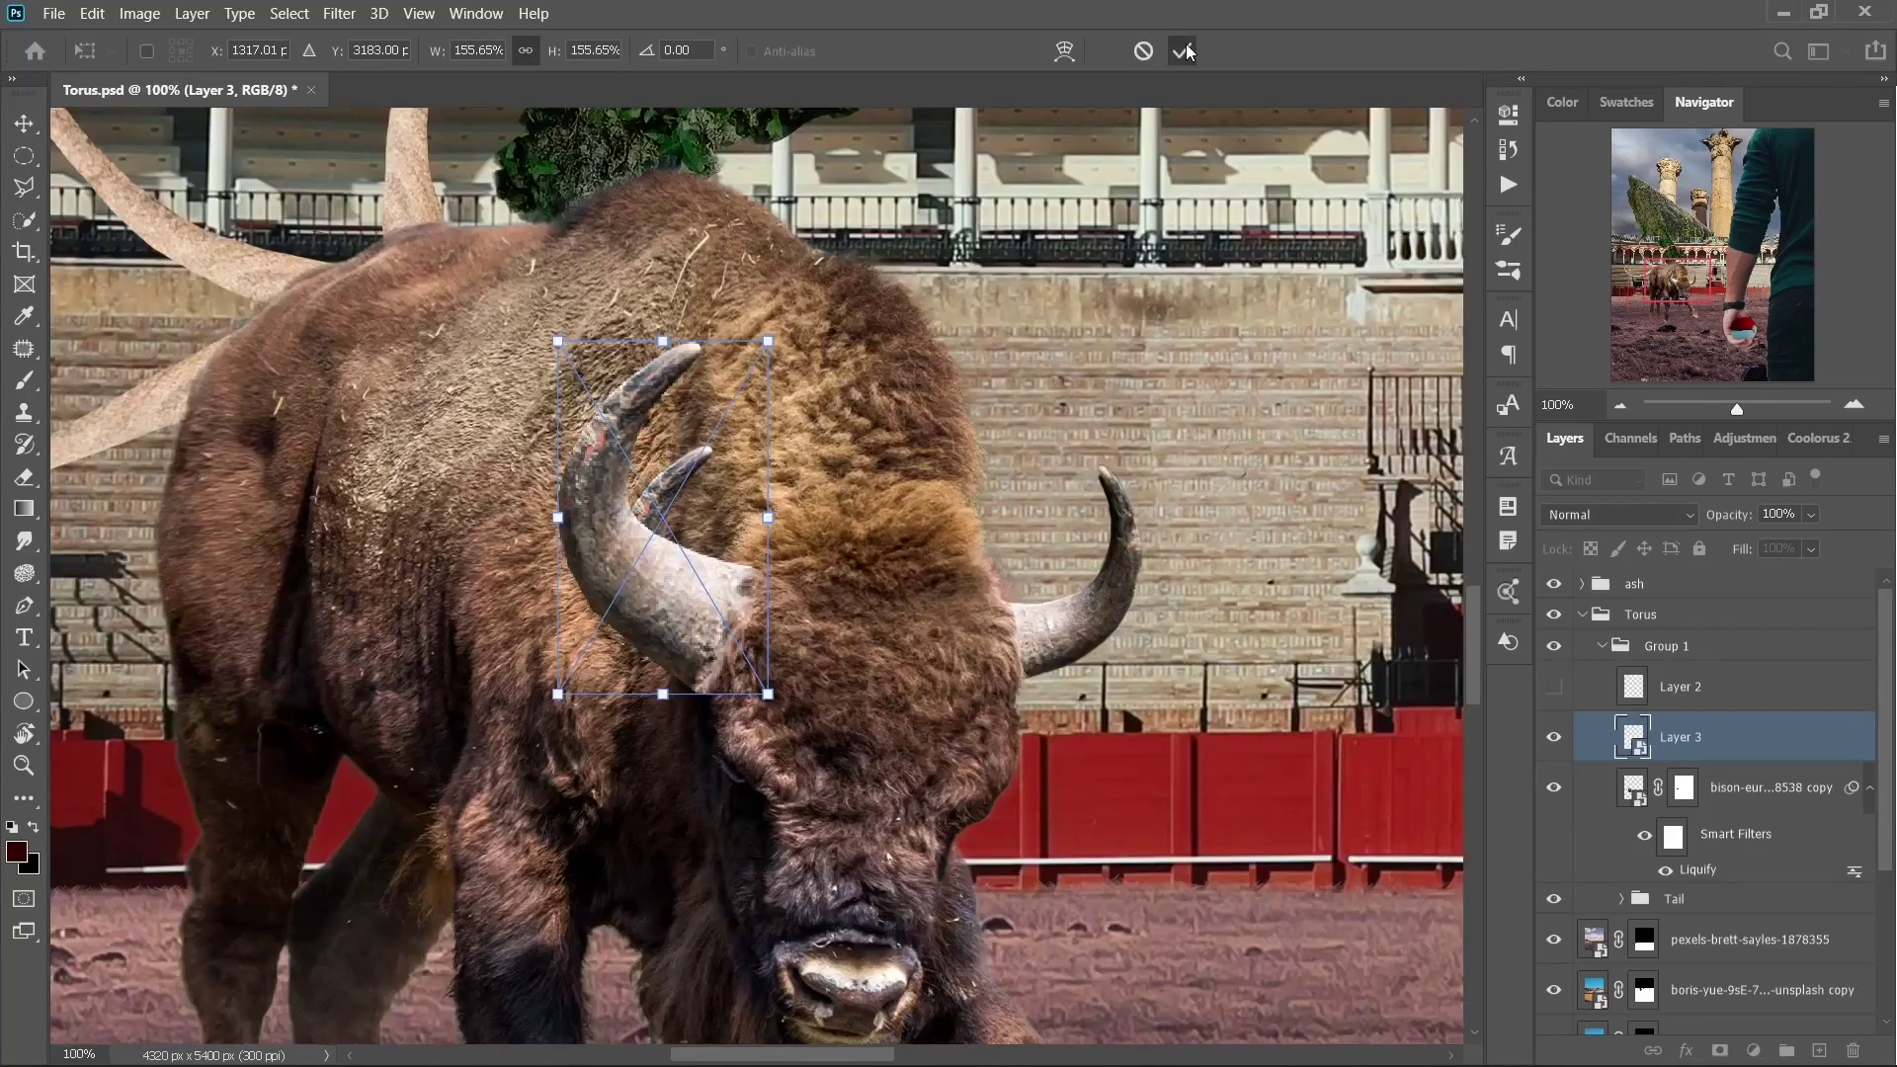
# - Show the second horn copy, stretch it upward, and move it behind the right horn
pyautogui.click(1554, 687)
pyautogui.click(1680, 687)
pyautogui.hotkey('ctrl', 't')
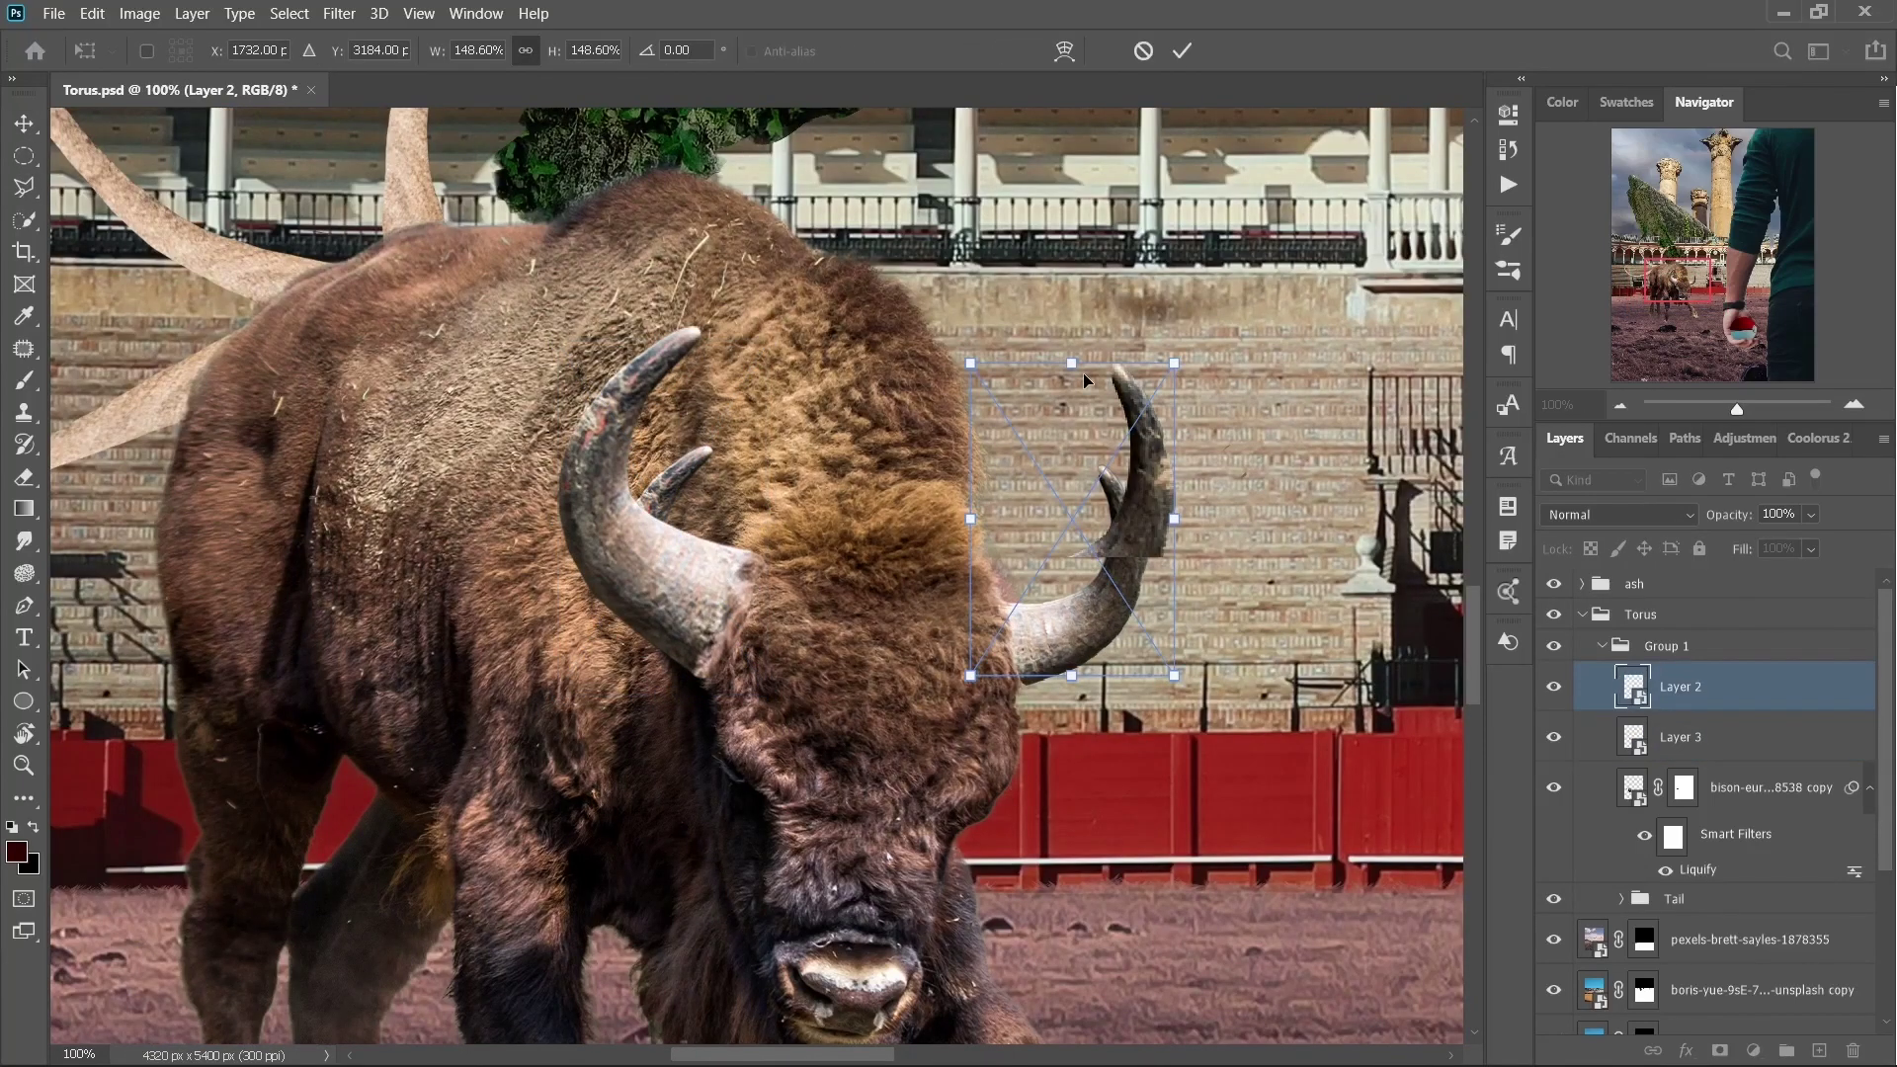
pyautogui.moveTo(1083, 372); pyautogui.dragTo(1078, 341)
pyautogui.press('Return')
pyautogui.moveTo(1020, 634); pyautogui.dragTo(1067, 664)
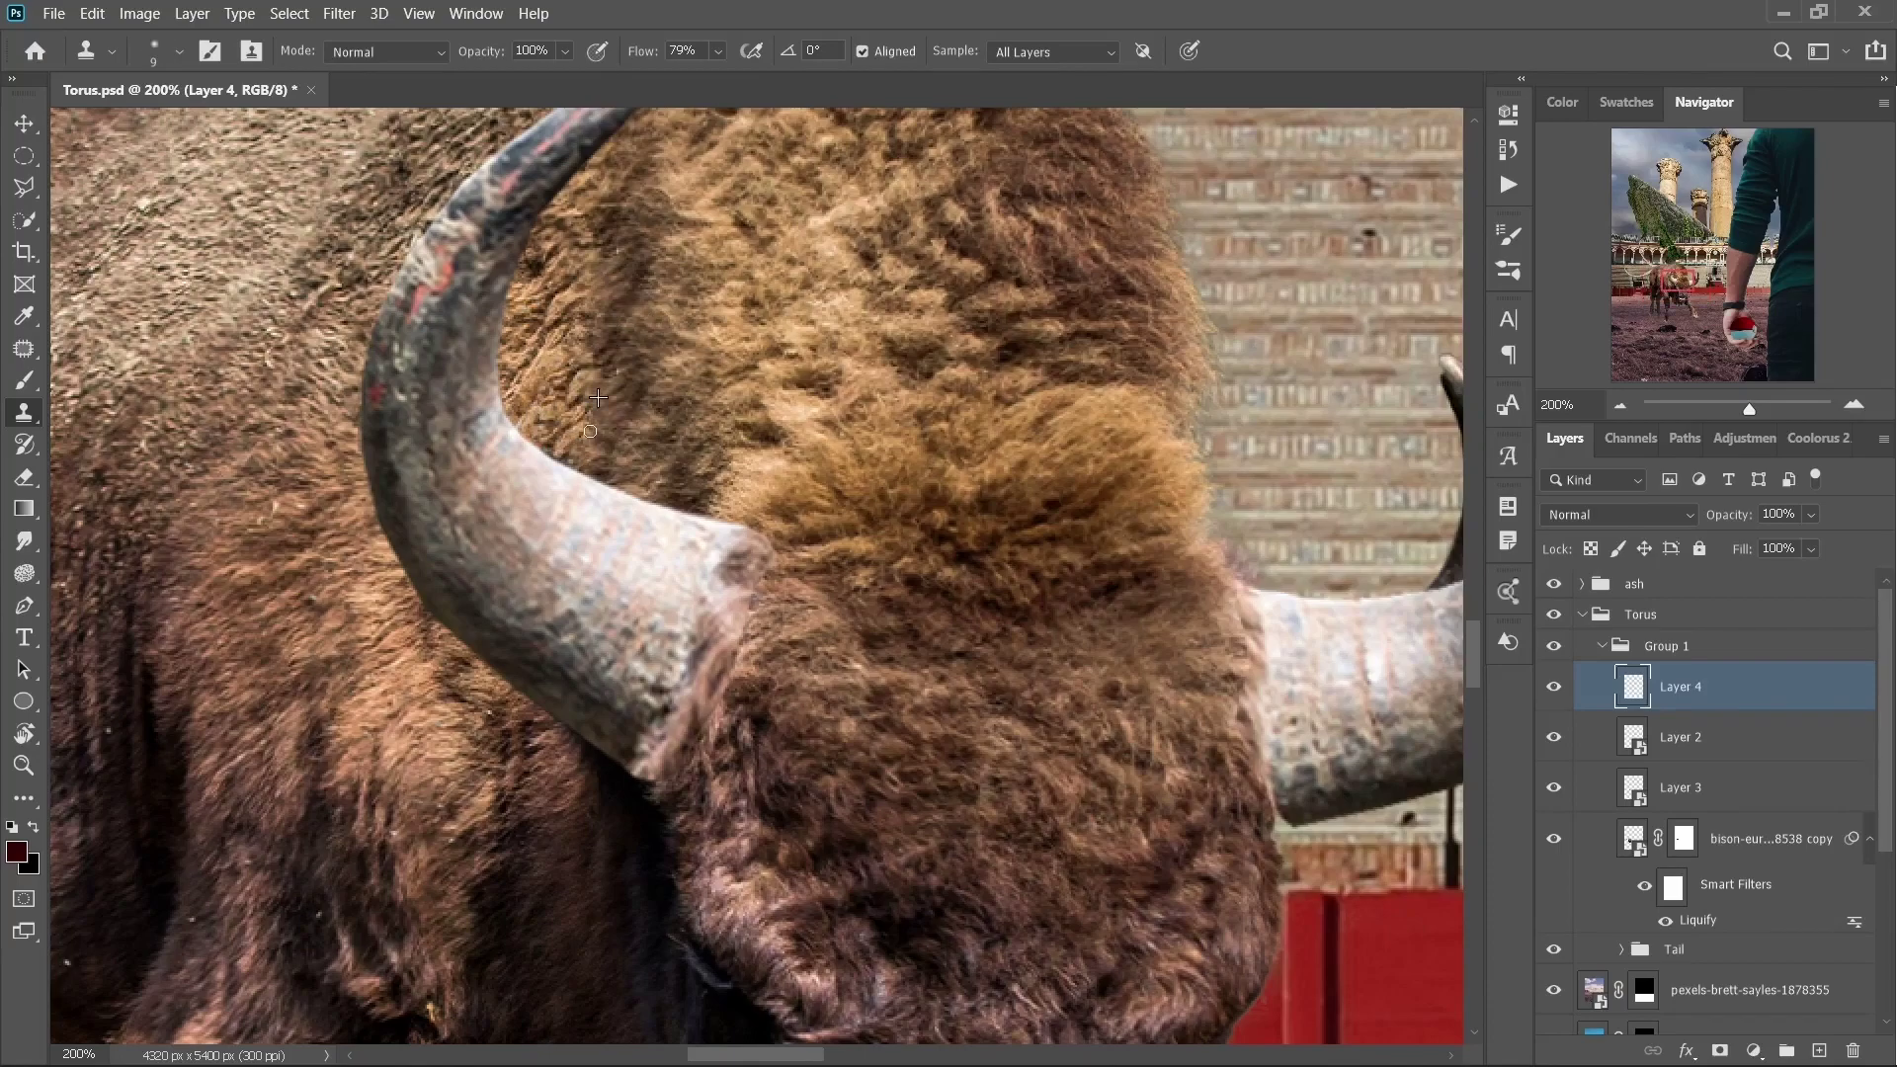
pyautogui.hscroll(5, 706, 425)
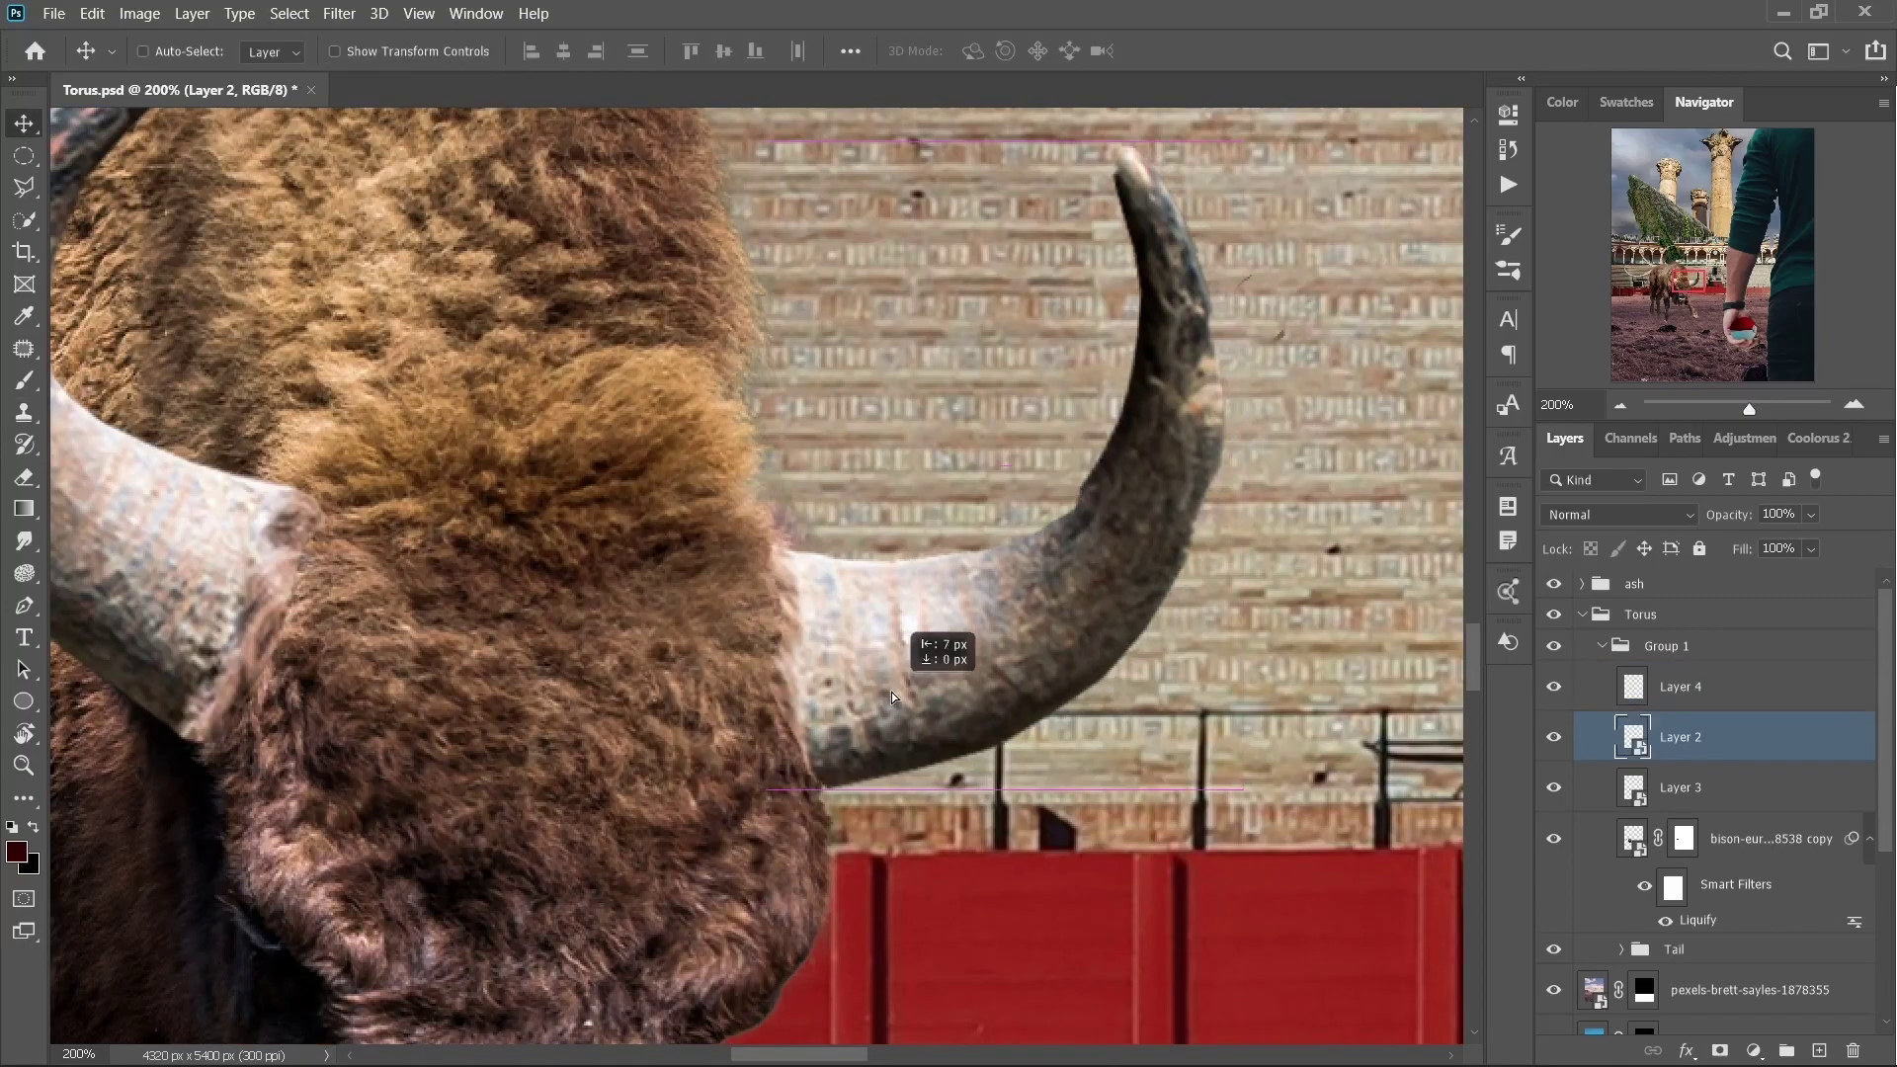
# - Pick a small splatter brush tip, then switch to Clone Stamp on the horn base
pyautogui.press('b')
pyautogui.rightClick(800, 415)
pyautogui.press('Escape')
pyautogui.rightClick(796, 479)
pyautogui.doubleClick(798, 564)
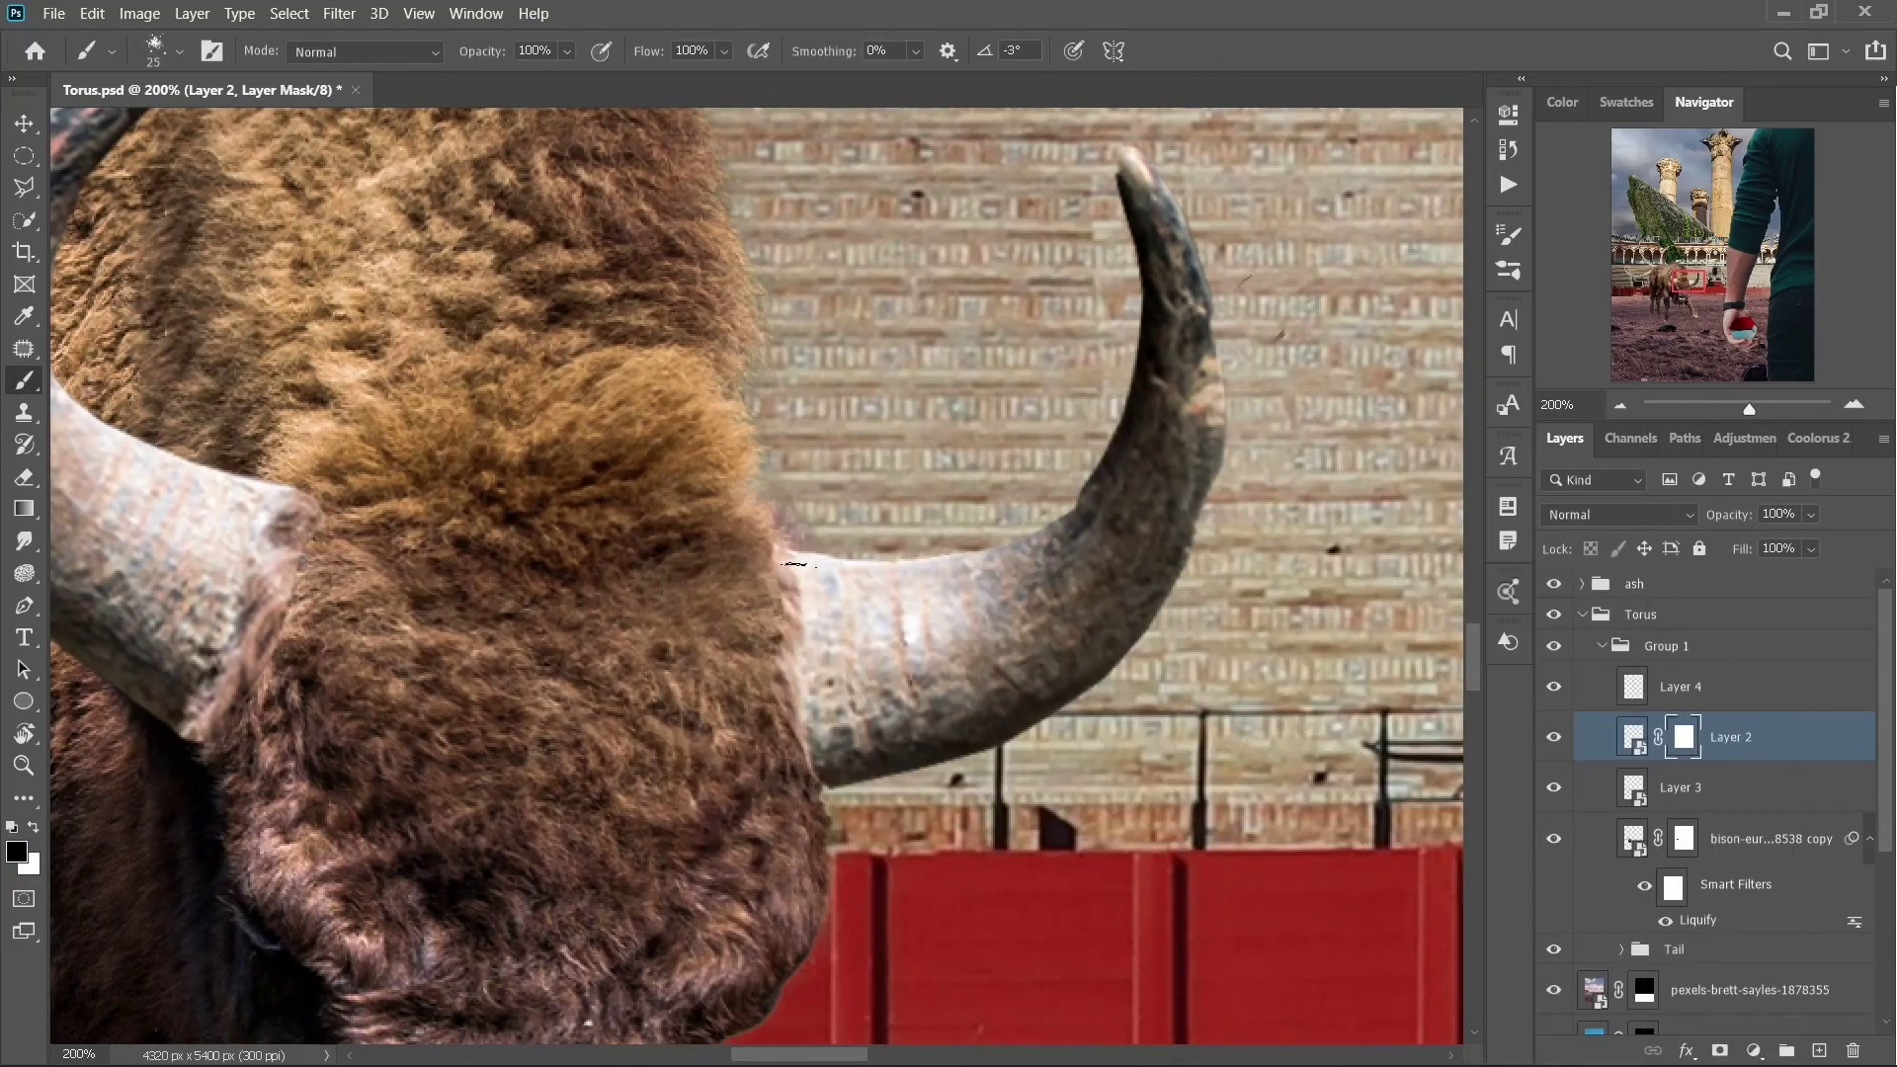
pyautogui.hotkey('ctrl', '+')
pyautogui.press('s')
pyautogui.hotkey('alt', ']')
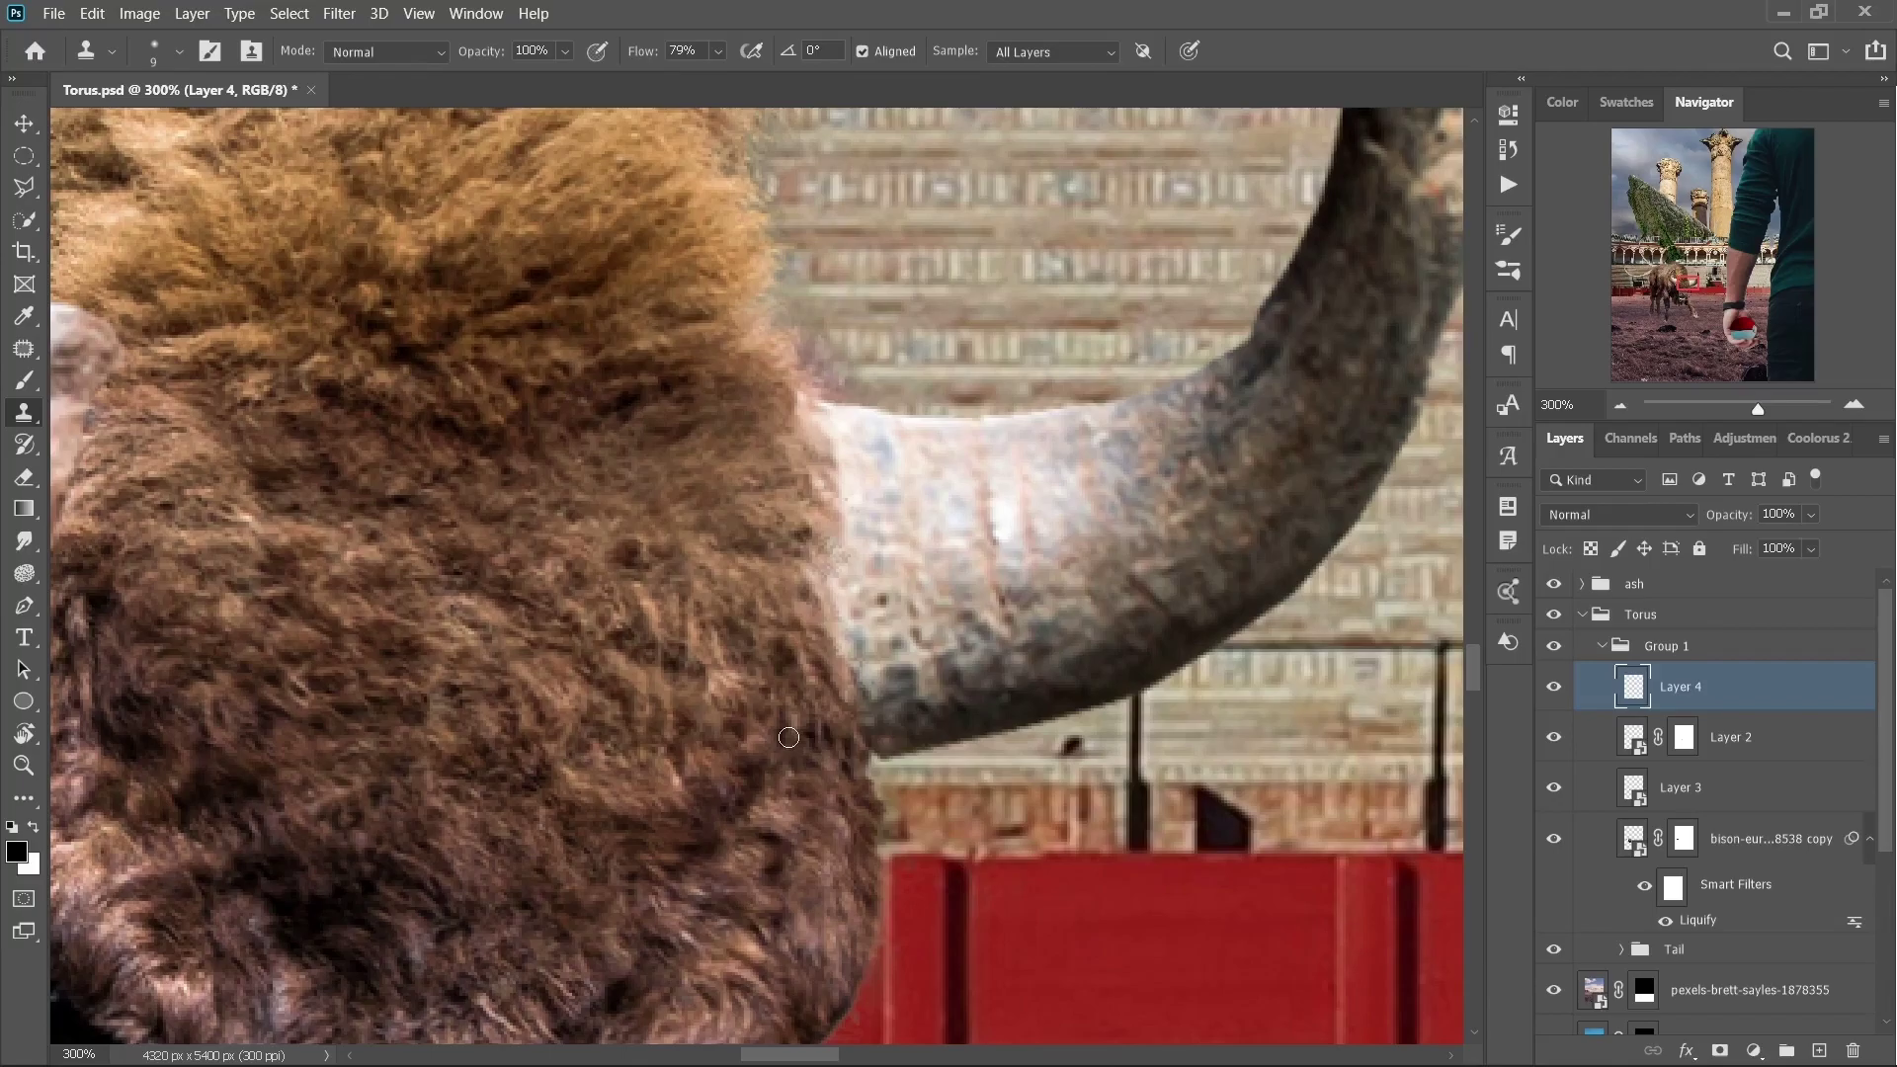
# - Expand Group 4 and set centre lightning Layer 12 to 60% opacity
pyautogui.hscroll(-5, 630, 384)
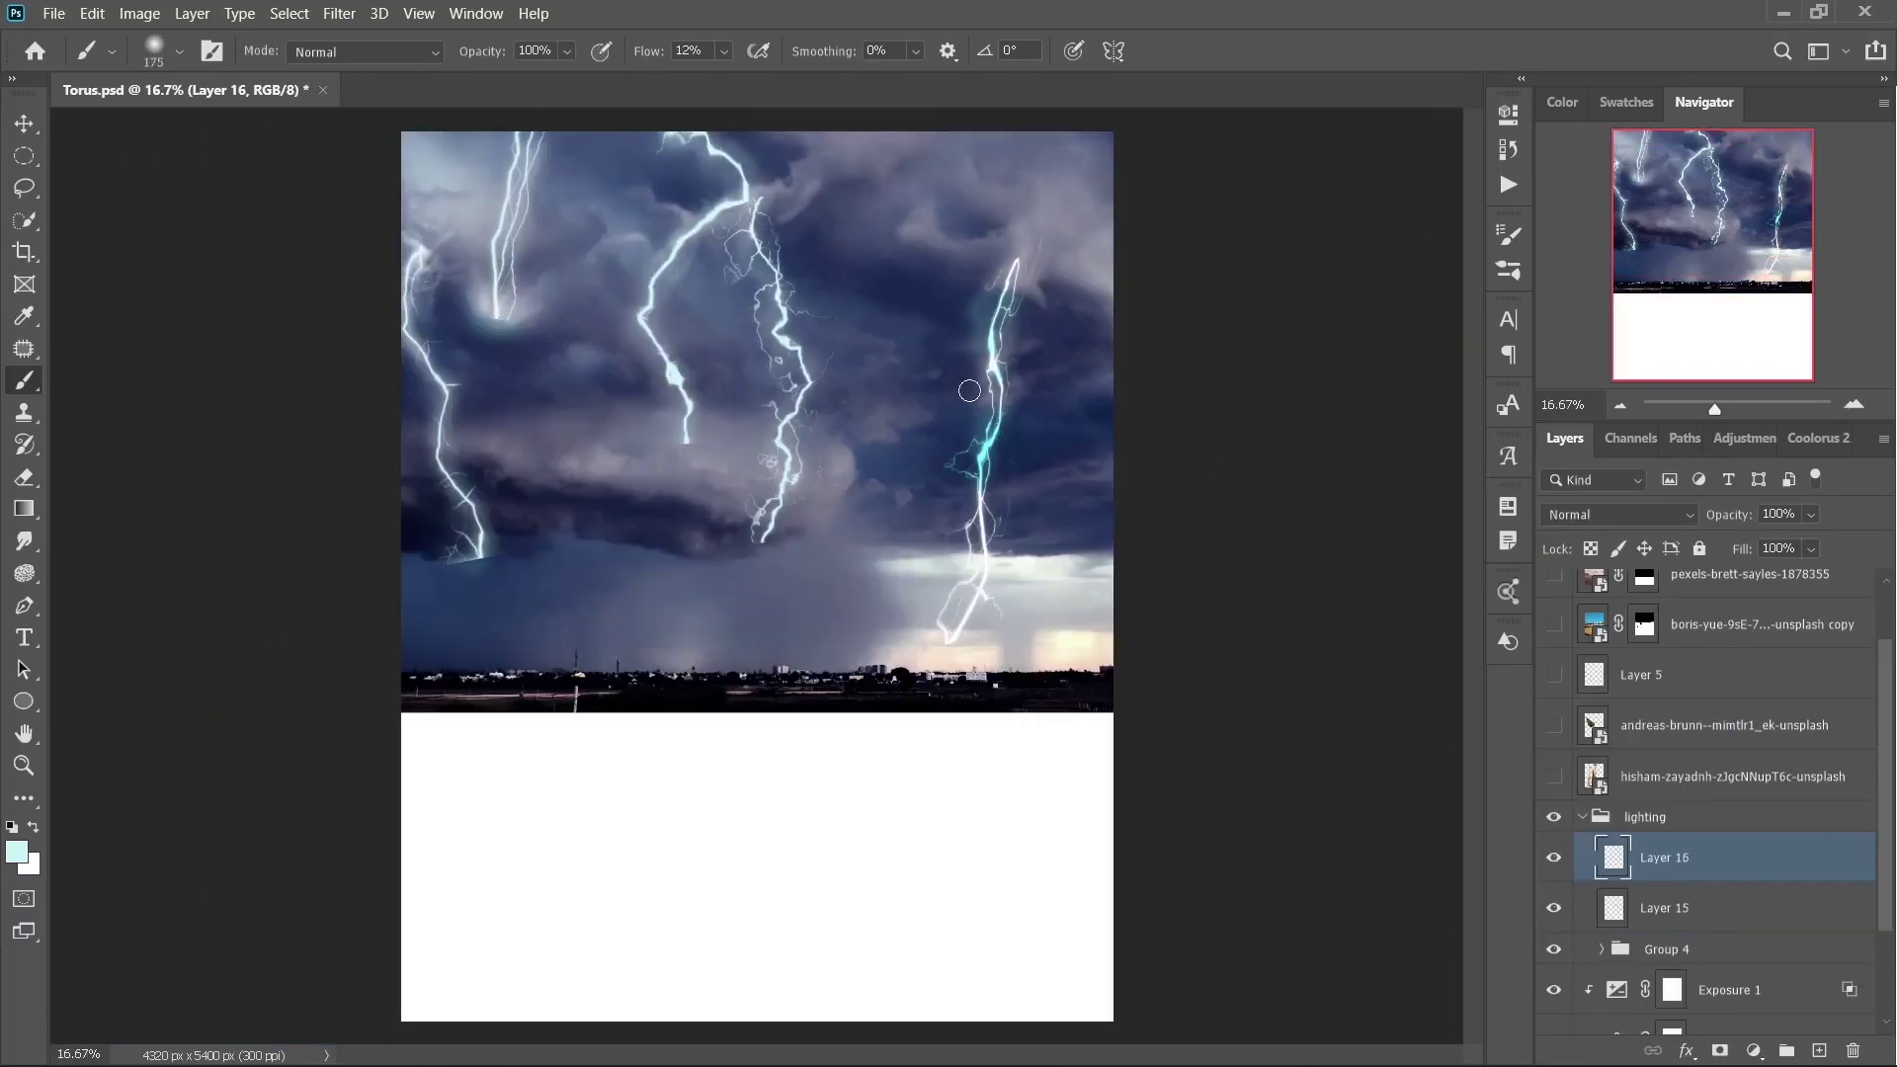
pyautogui.click(1601, 949)
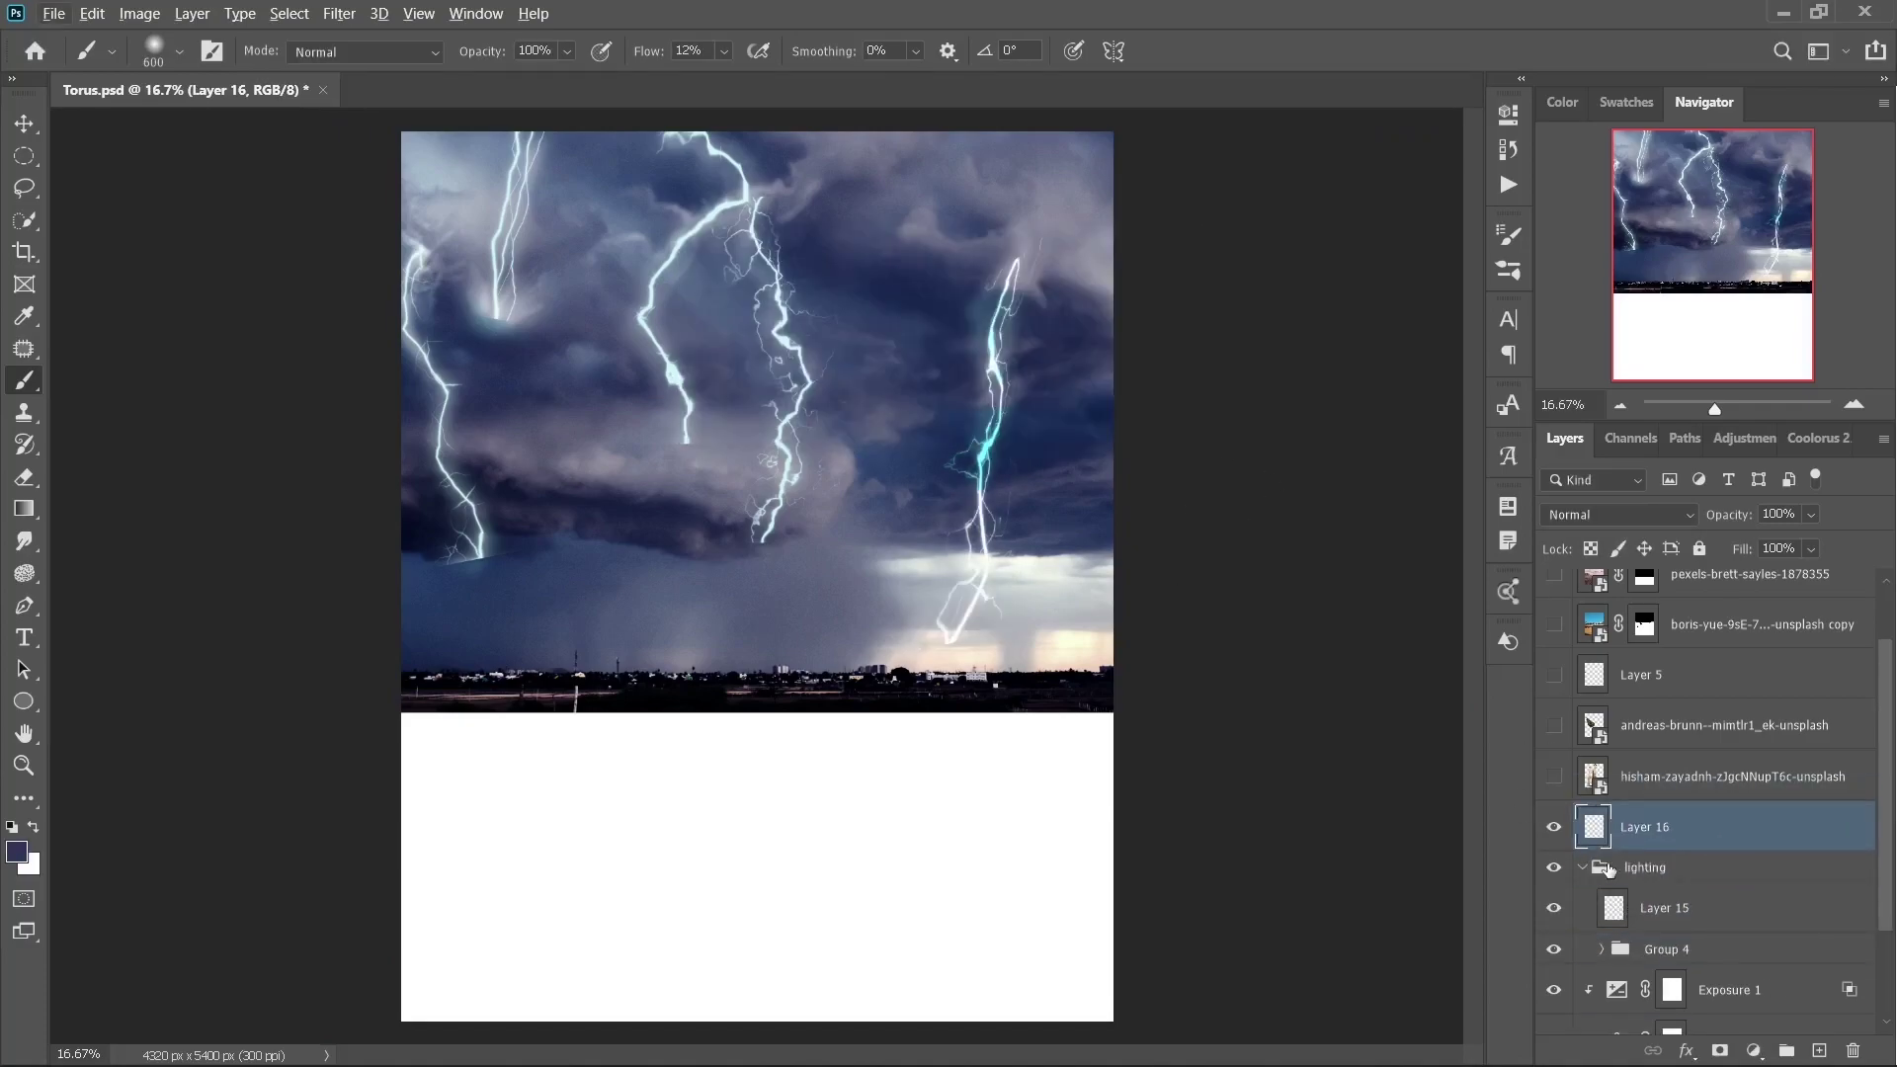
pyautogui.click(1734, 826)
pyautogui.click(1811, 514)
pyautogui.moveTo(1842, 541); pyautogui.dragTo(1793, 552)
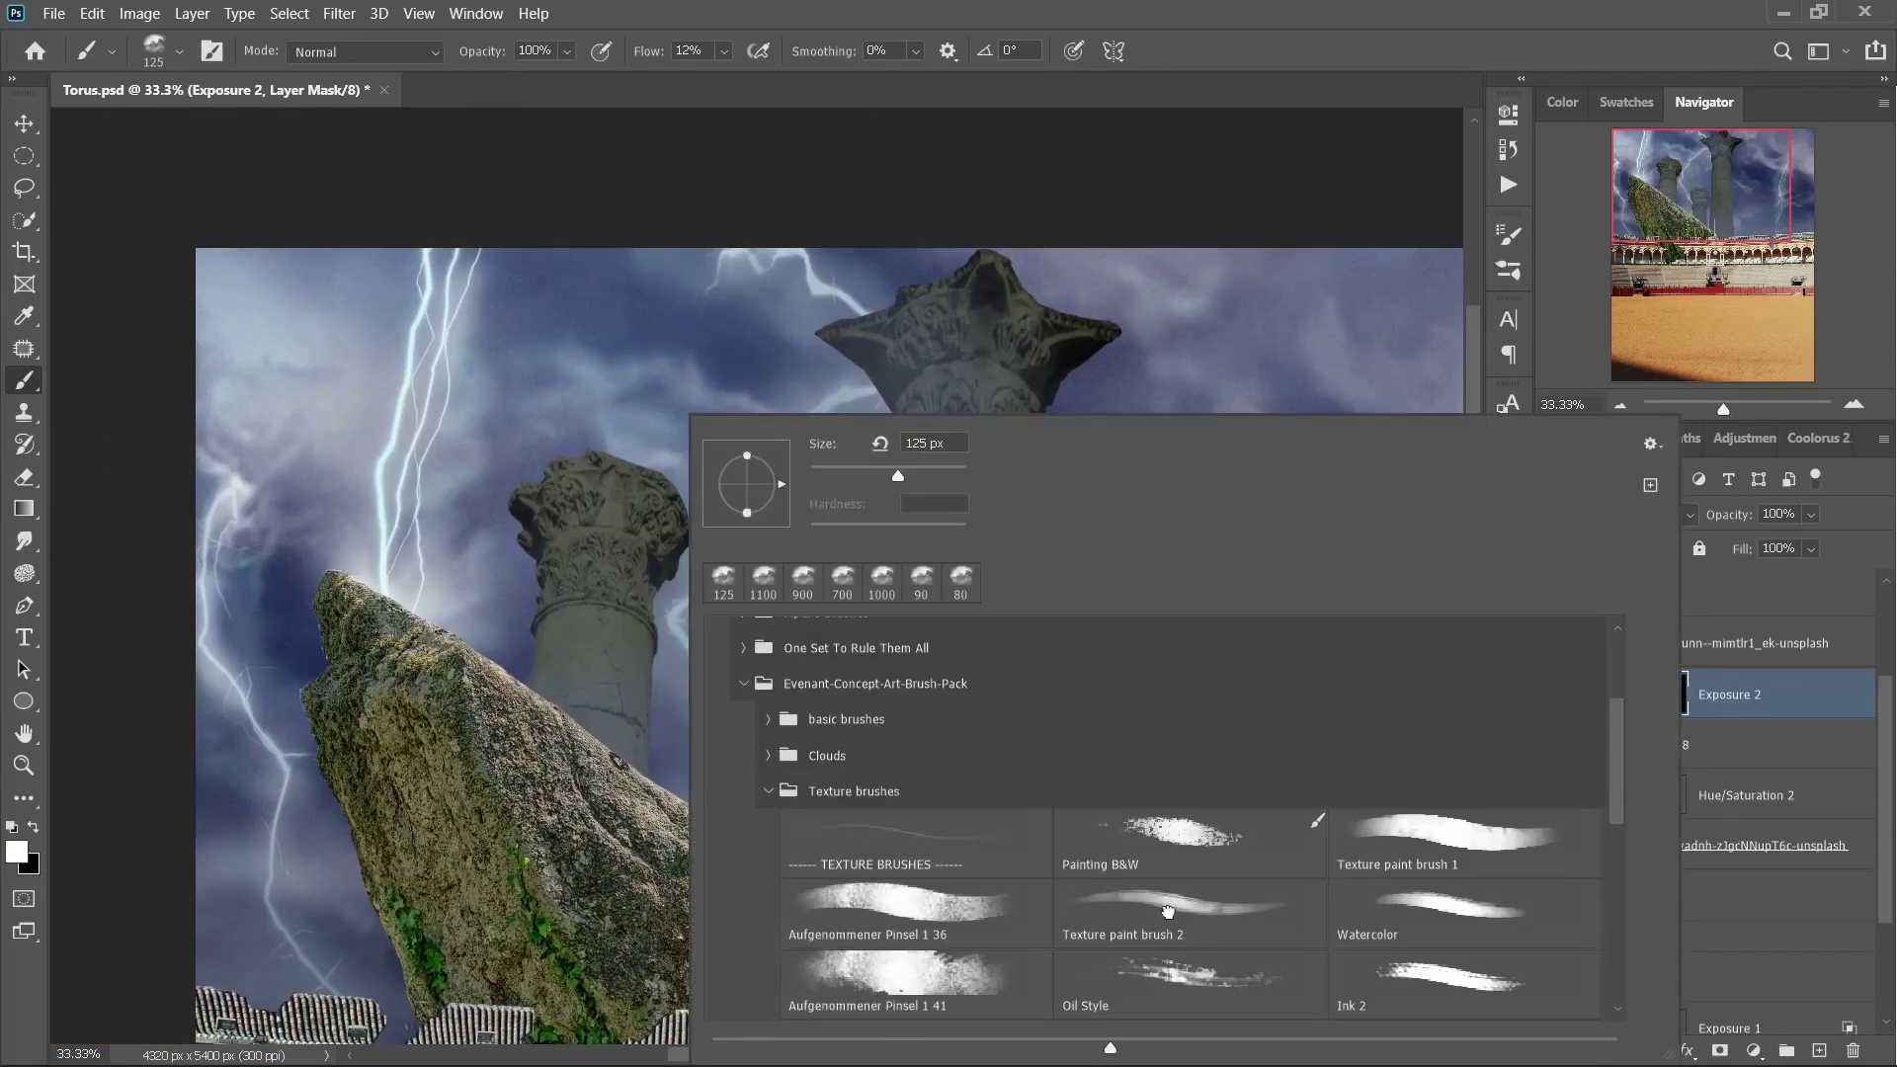
# - Darken the tall and left columns on the Exposure 2 mask, undoing a trial sky-haze stroke
pyautogui.moveTo(1000, 806); pyautogui.dragTo(777, 902)
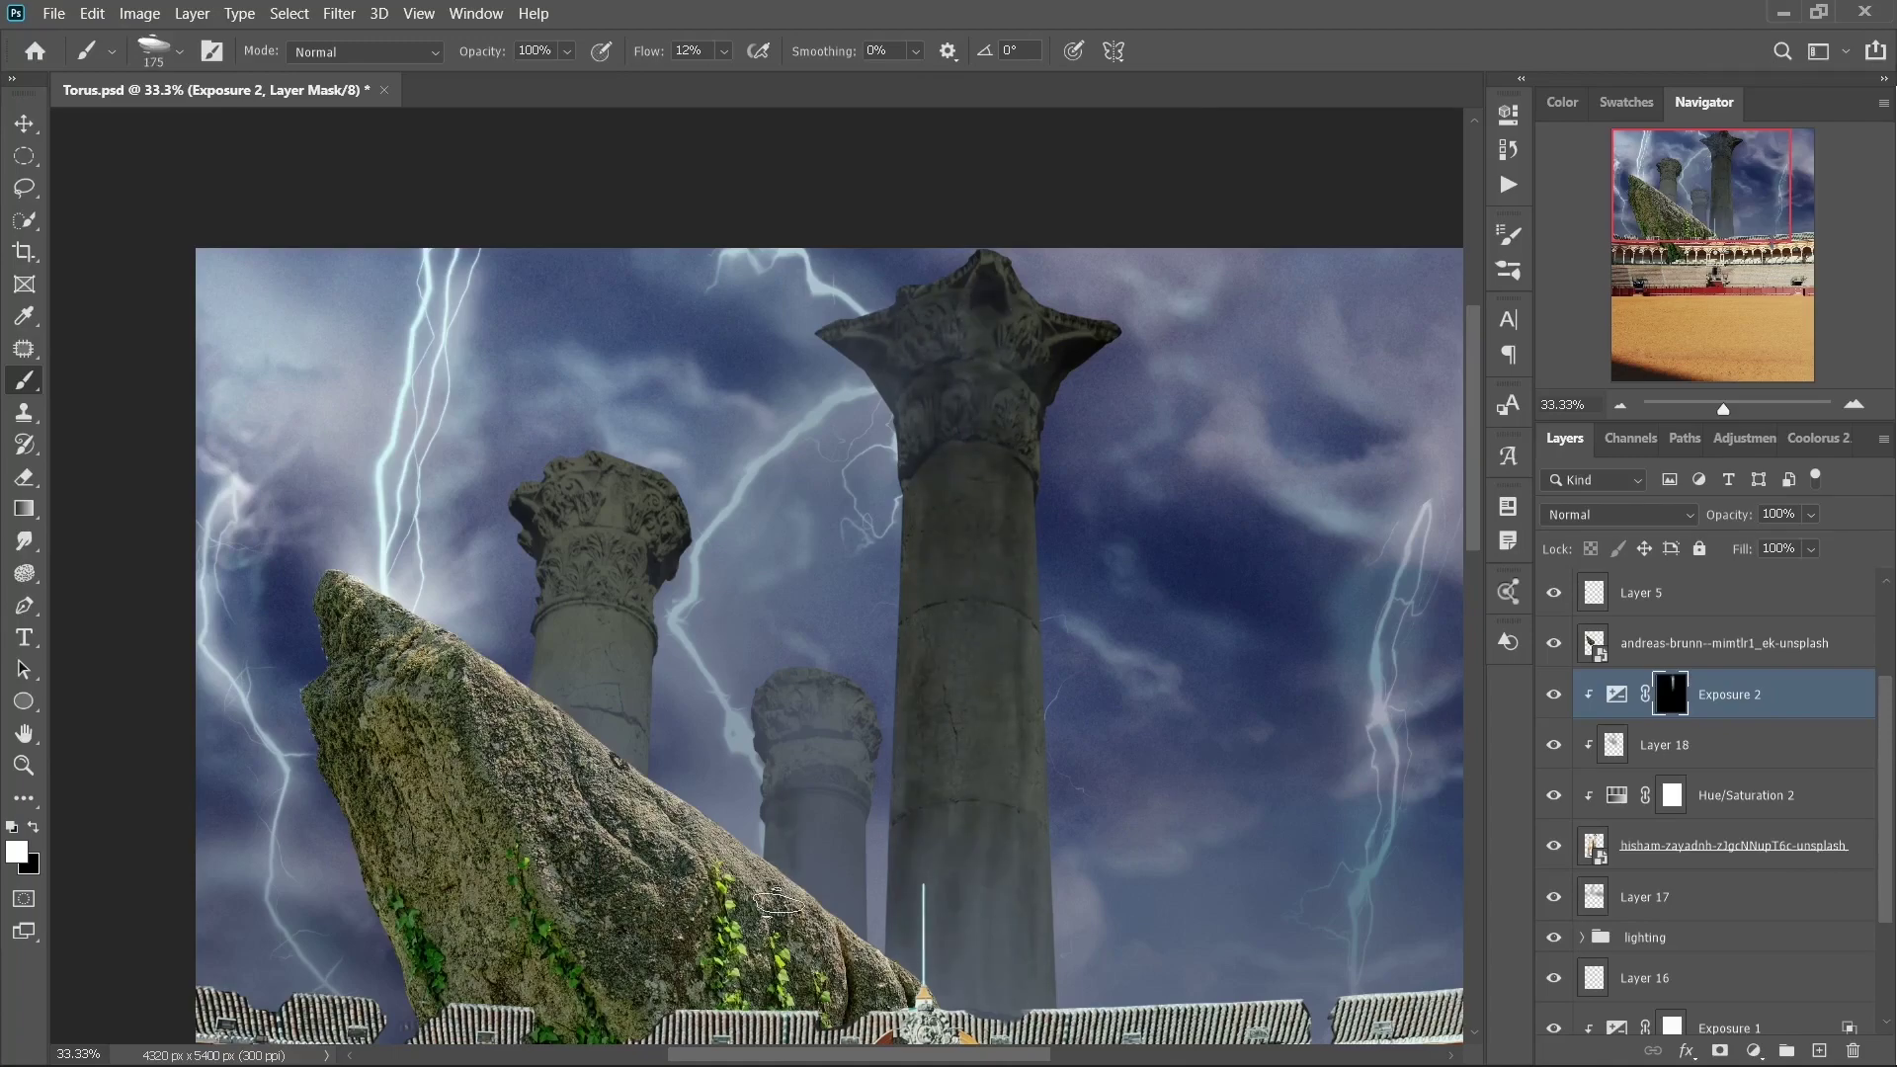
pyautogui.moveTo(619, 596); pyautogui.dragTo(602, 681)
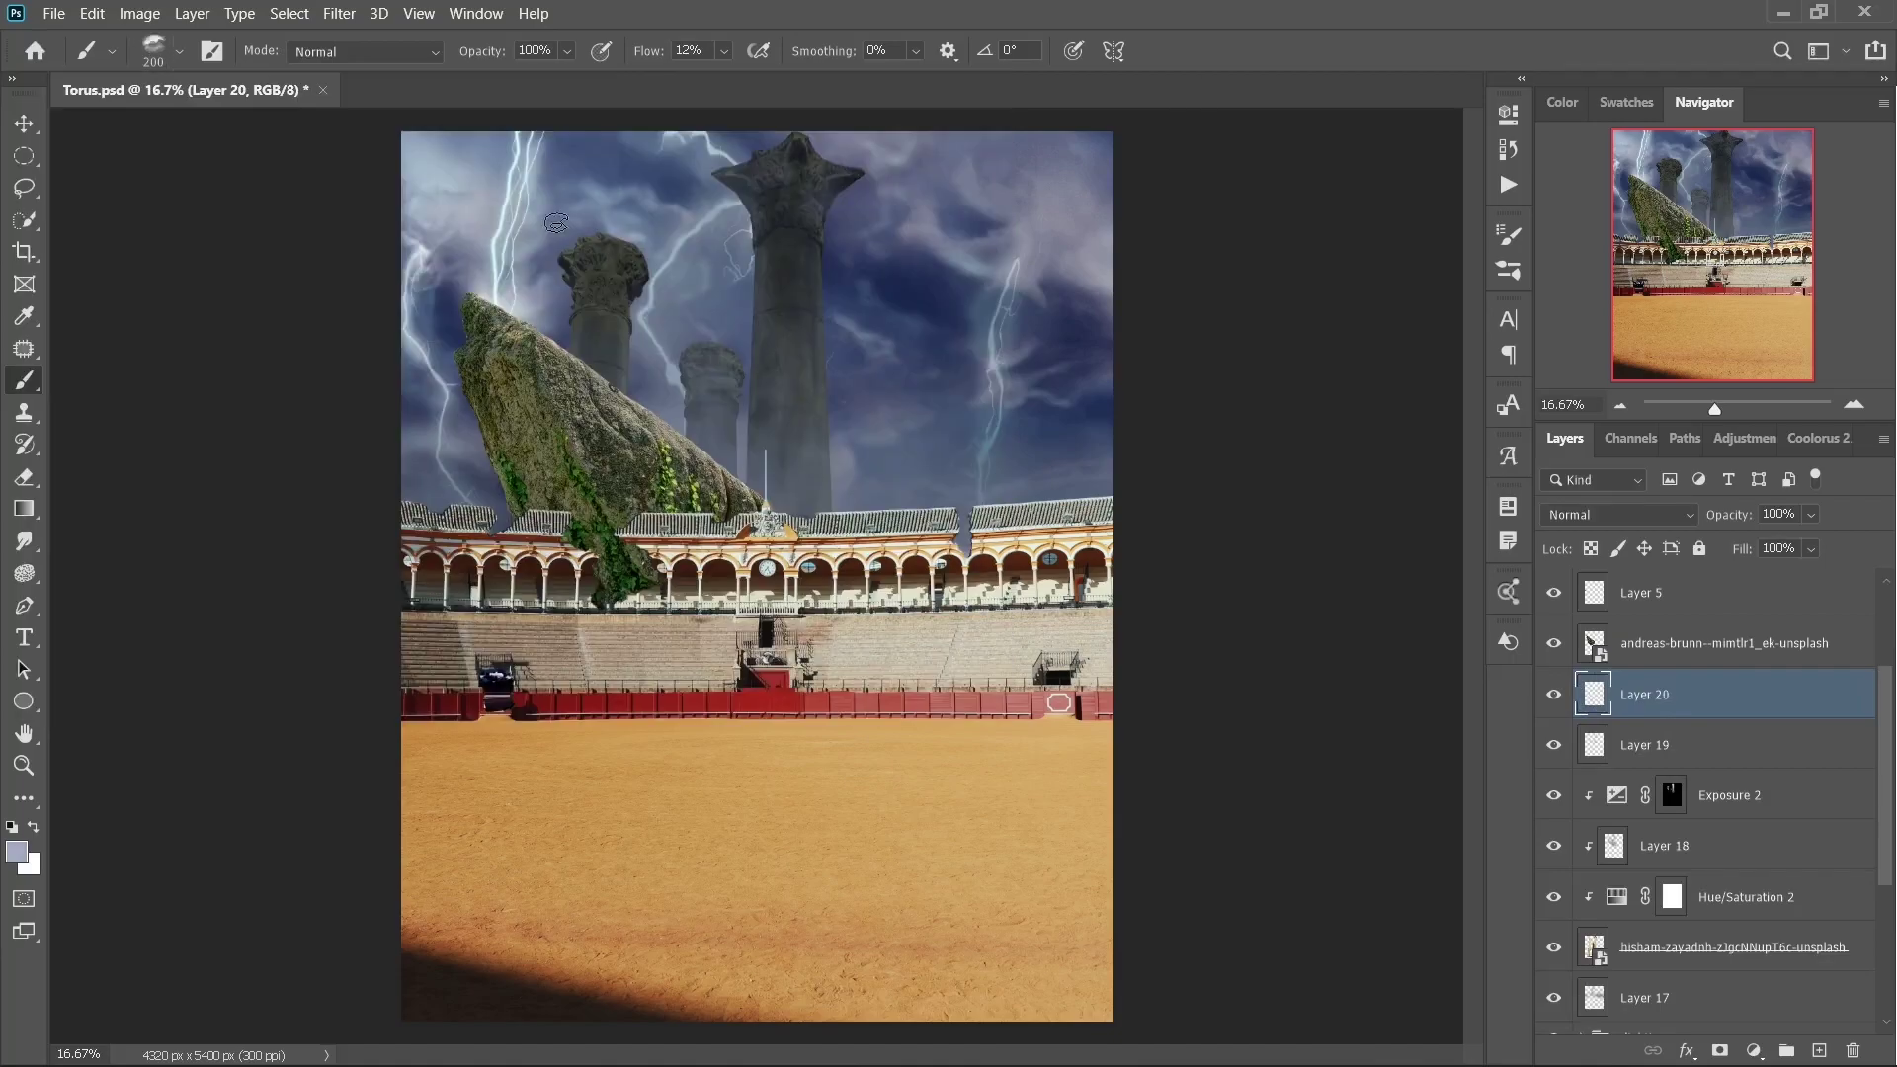
pyautogui.moveTo(708, 319); pyautogui.dragTo(608, 198)
pyautogui.hotkey('ctrl', 'z')
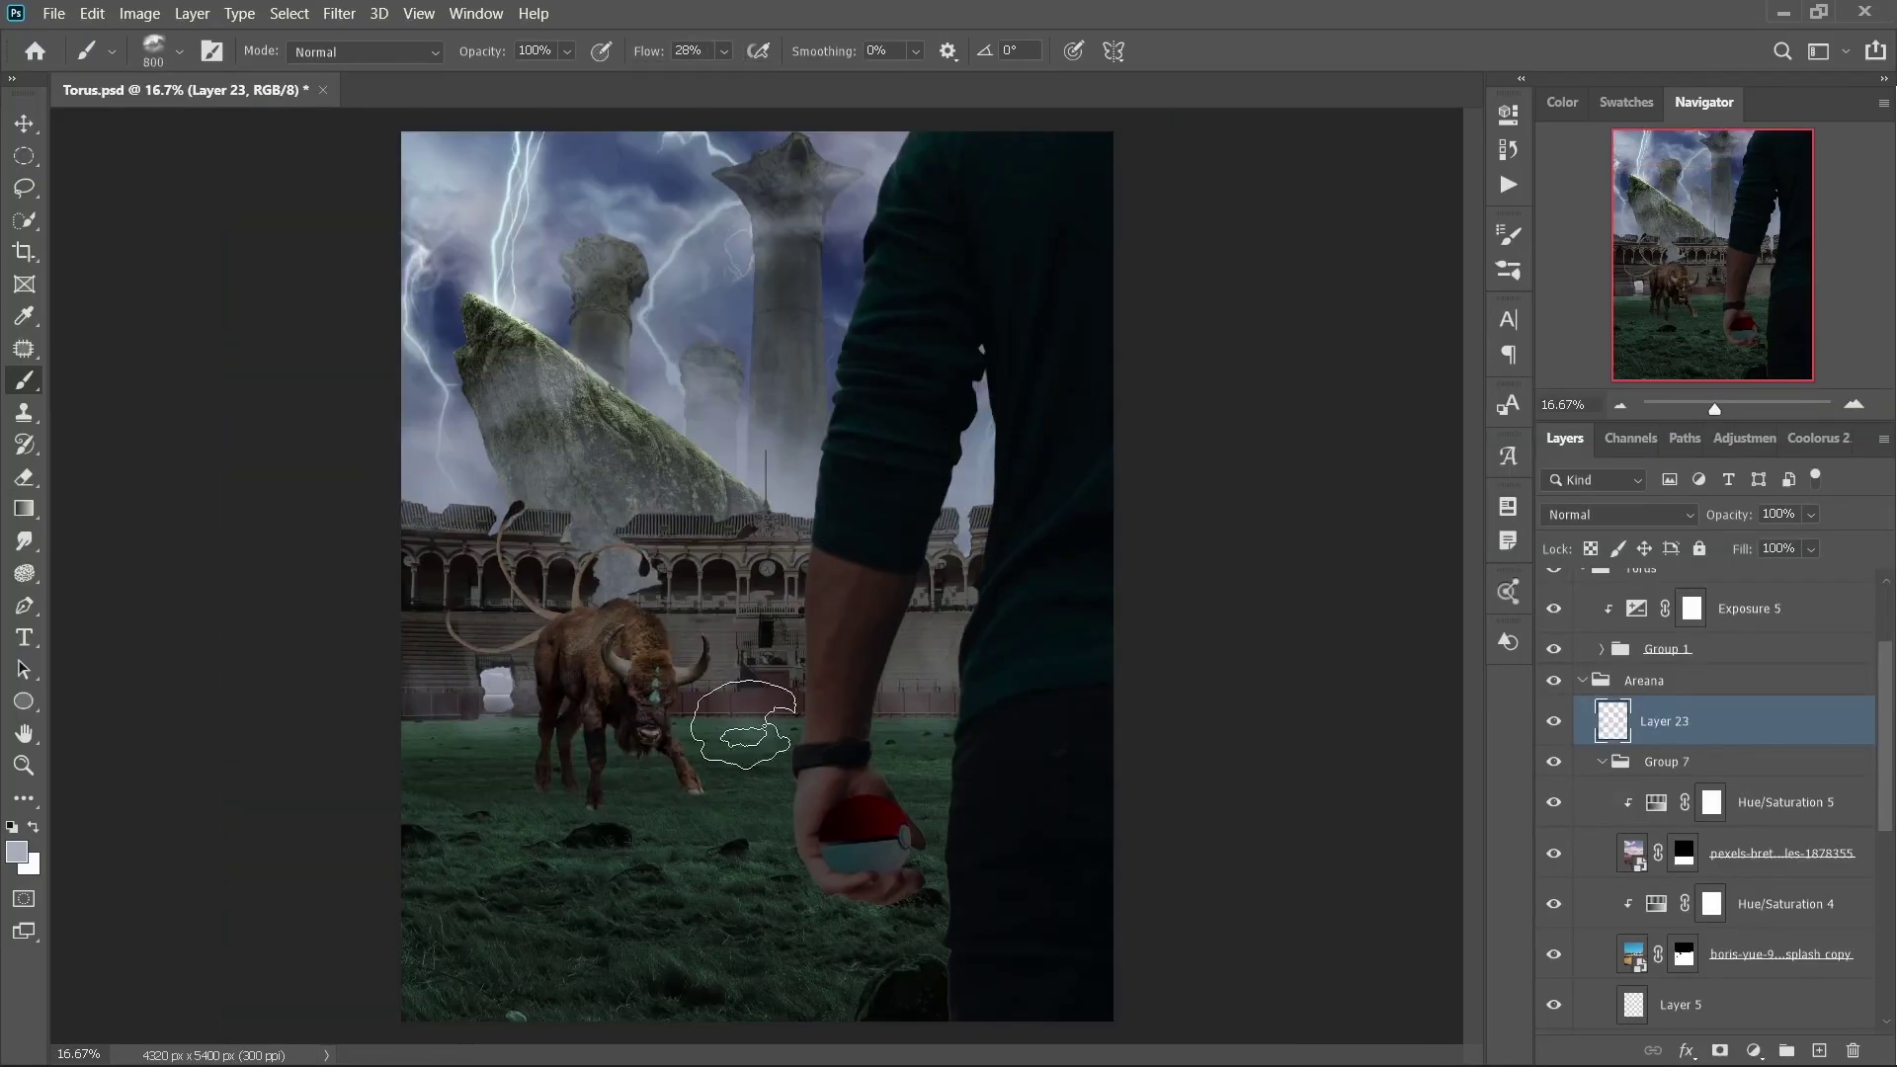
# - Reposition a copied lightning bolt so it strikes down behind the bison
pyautogui.press(']')
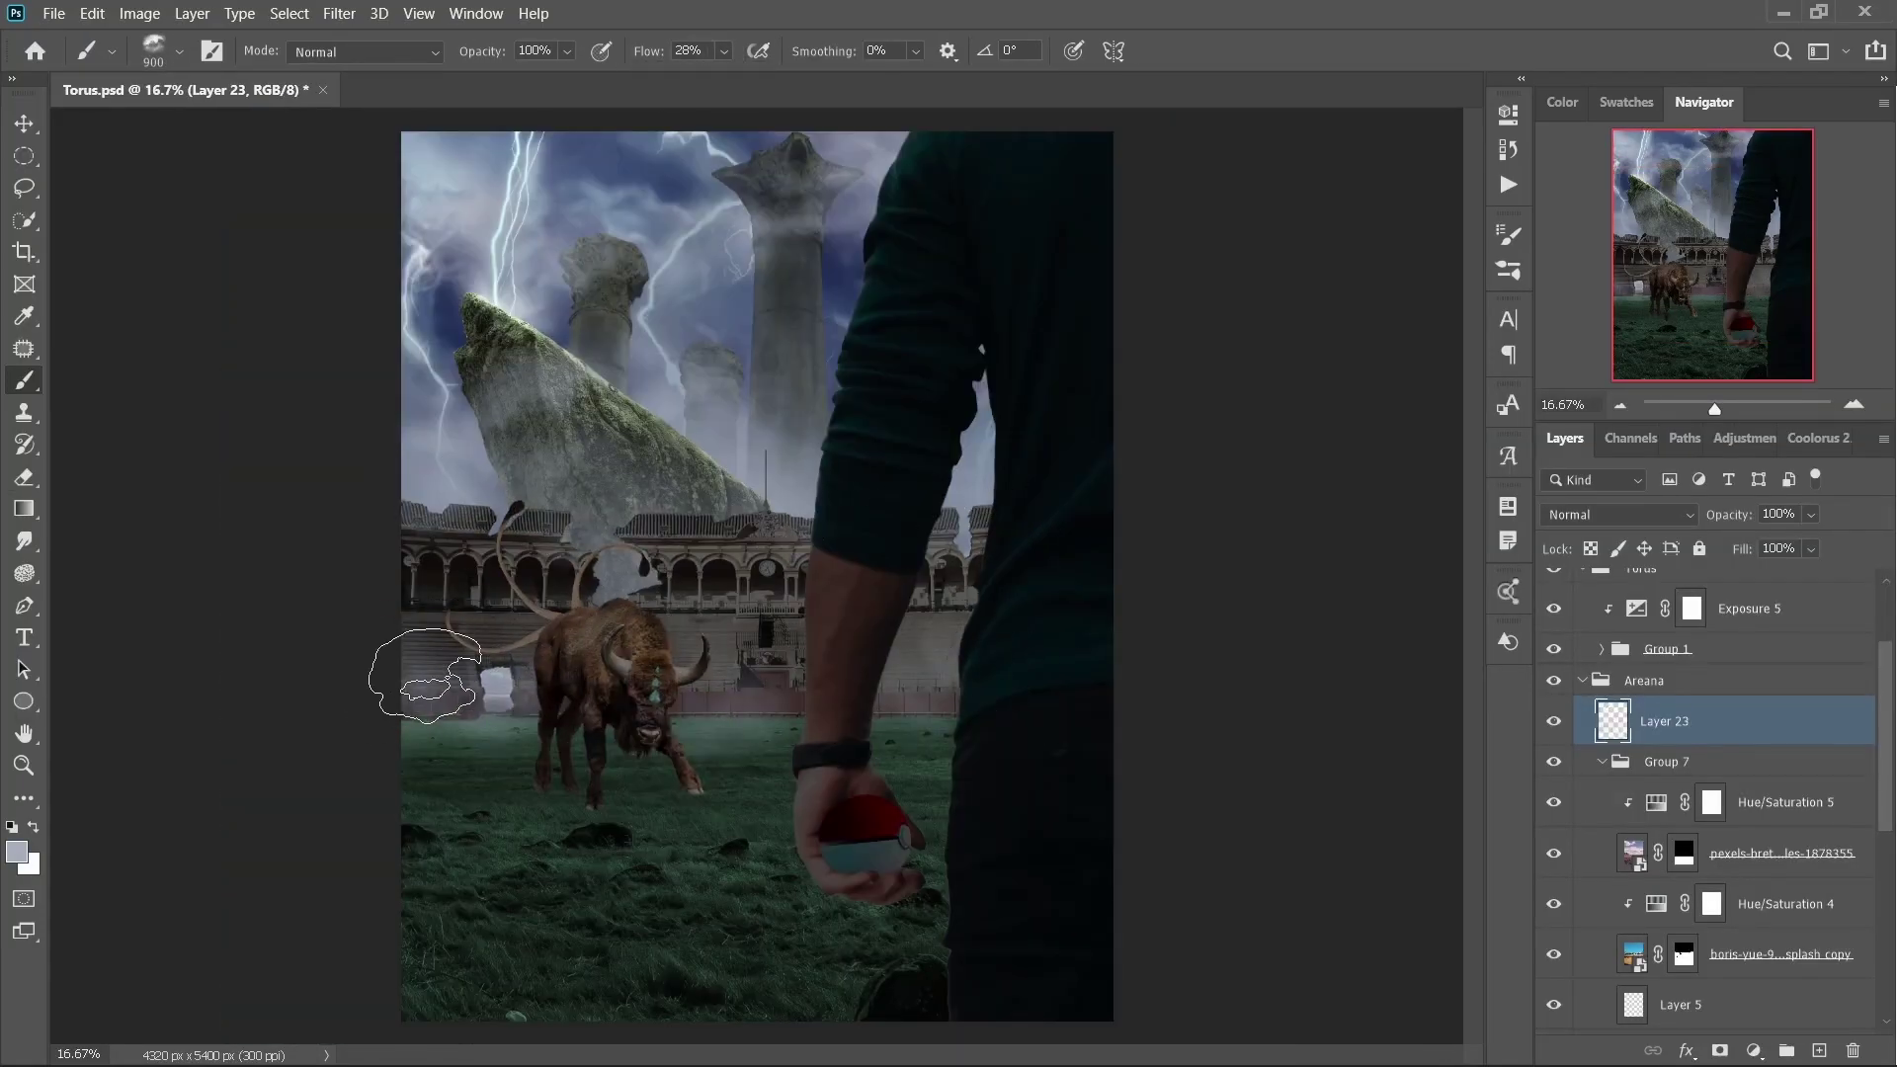
pyautogui.click(1644, 680)
pyautogui.scroll(-5, 1556, 739)
pyautogui.click(1557, 833)
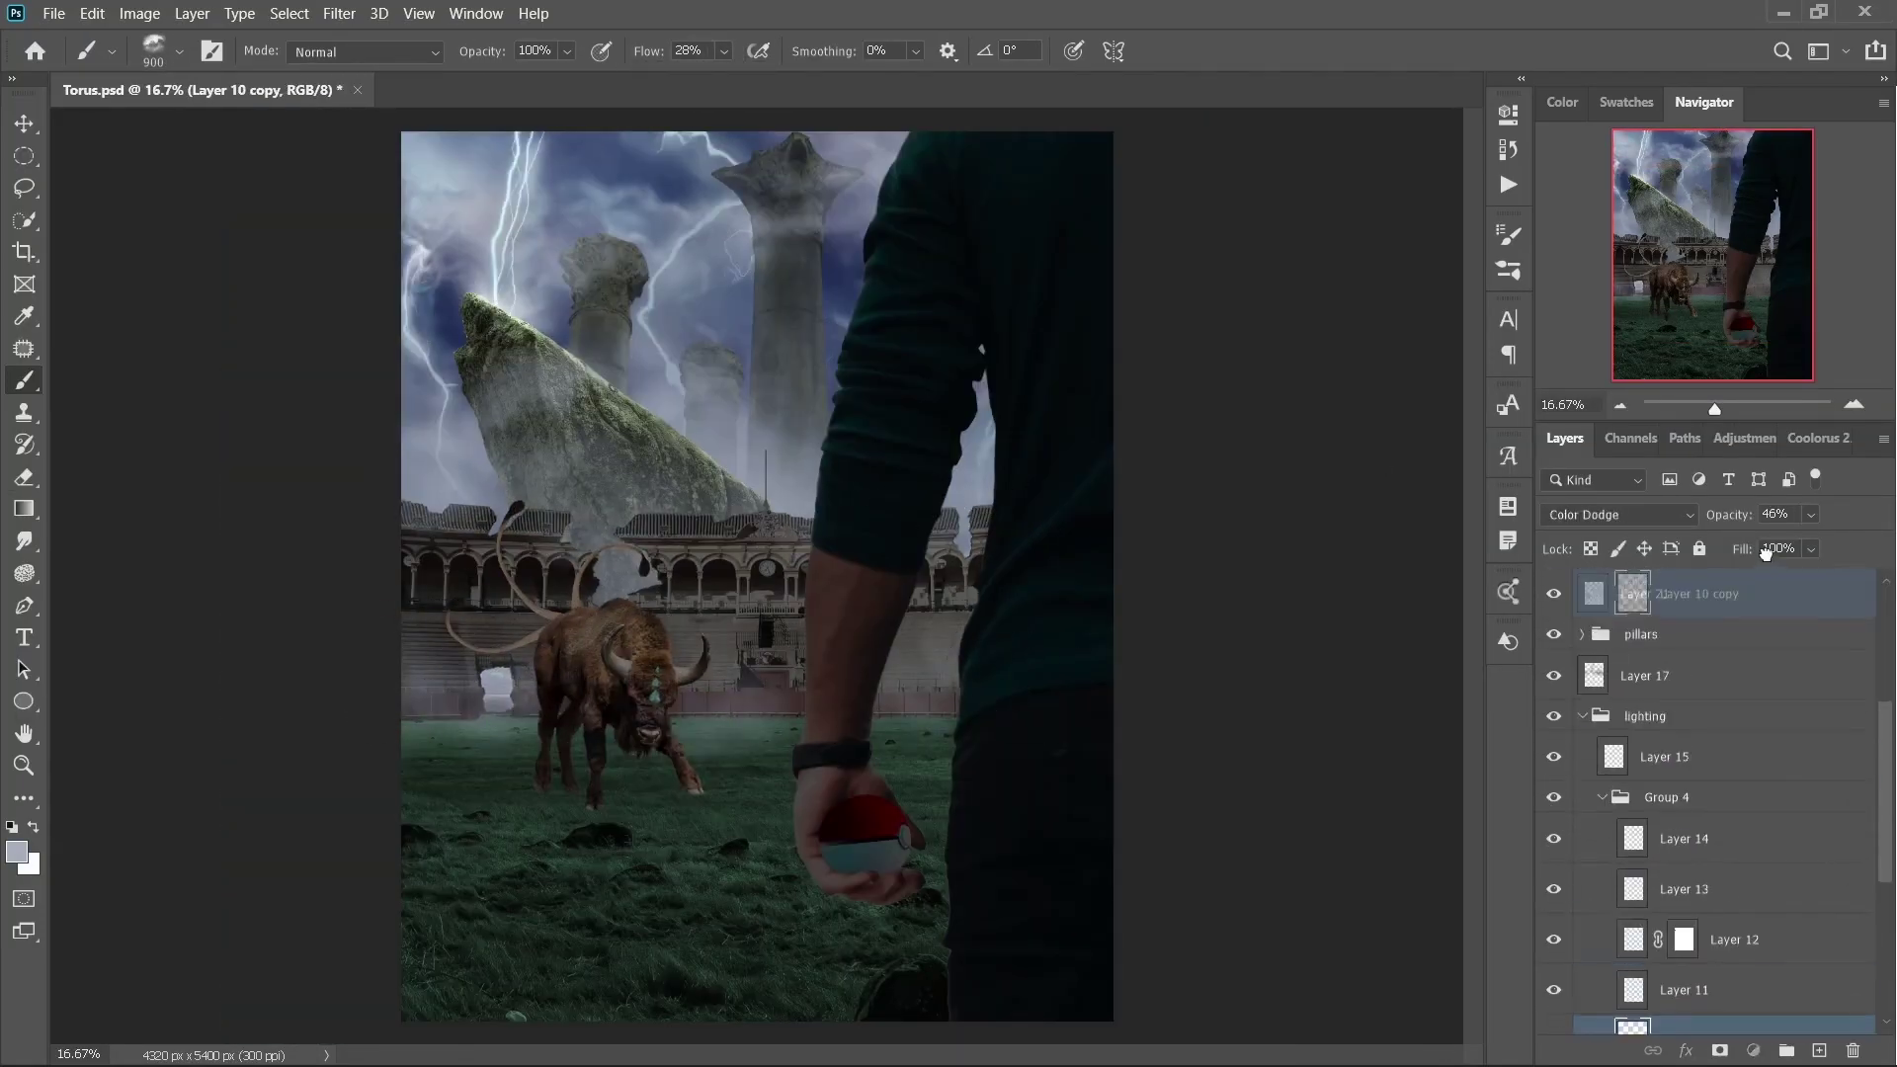
pyautogui.hotkey('ctrl', 't')
pyautogui.moveTo(570, 237); pyautogui.dragTo(619, 233)
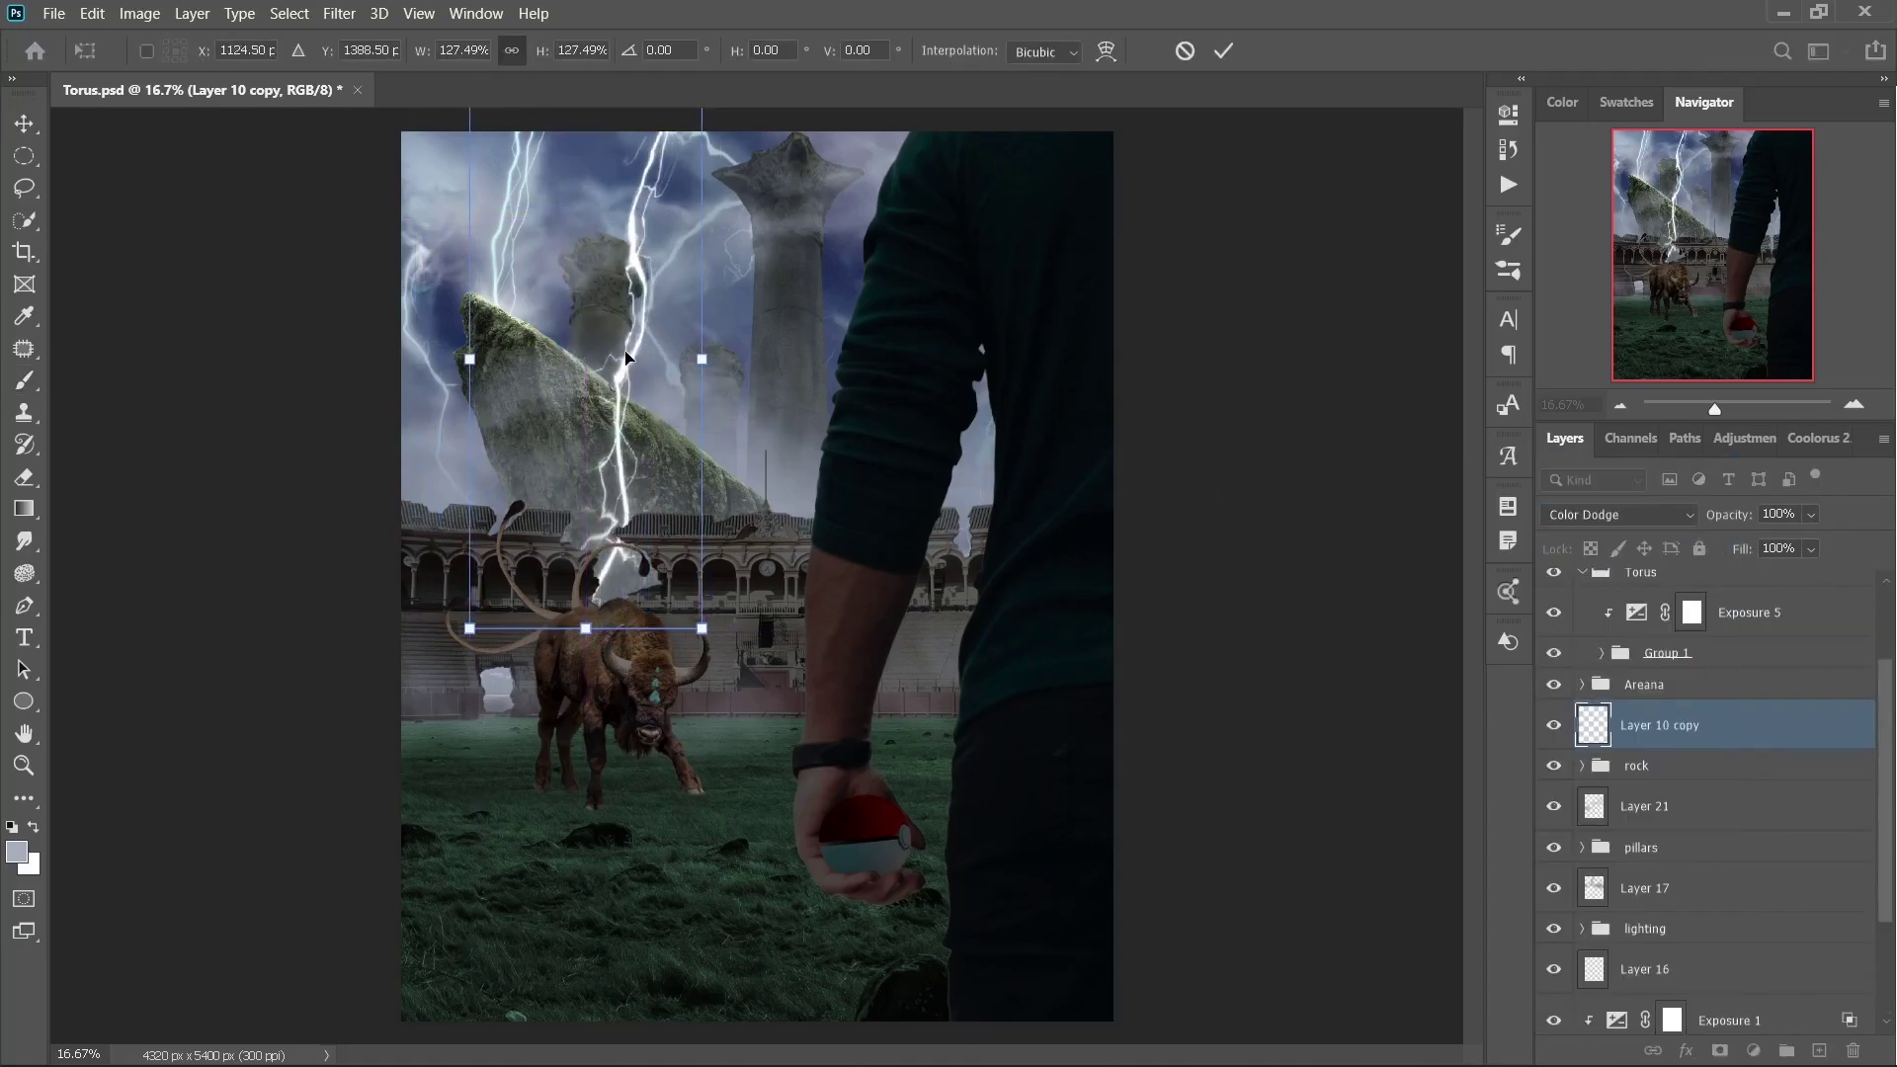
pyautogui.press('Return')
# - Create a new glow layer painted light blue and set it to Overlay blending
pyautogui.hotkey('ctrl', 'shift', 'n')
pyautogui.press('Return')
pyautogui.press('b')
pyautogui.press('Return')
pyautogui.press('[')
pyautogui.press('[')
pyautogui.press('[')
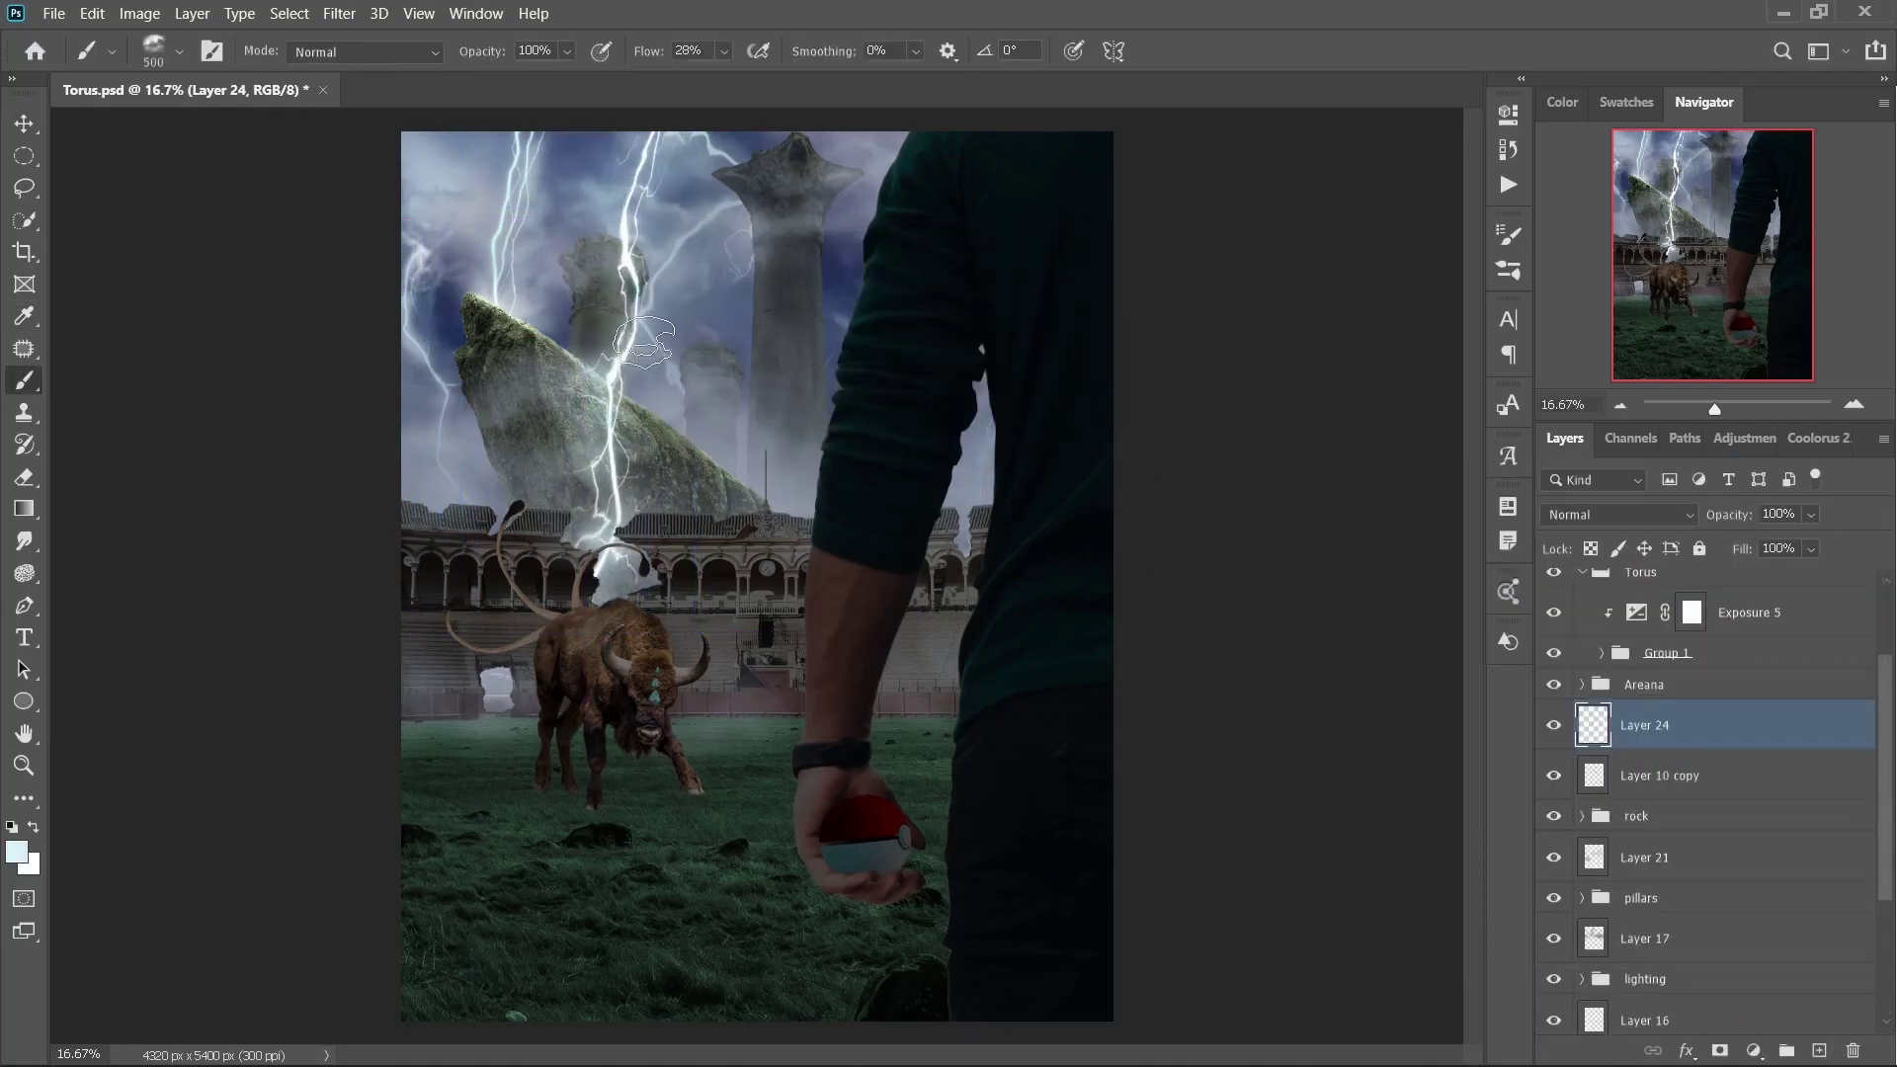
pyautogui.click(1617, 514)
pyautogui.click(1581, 741)
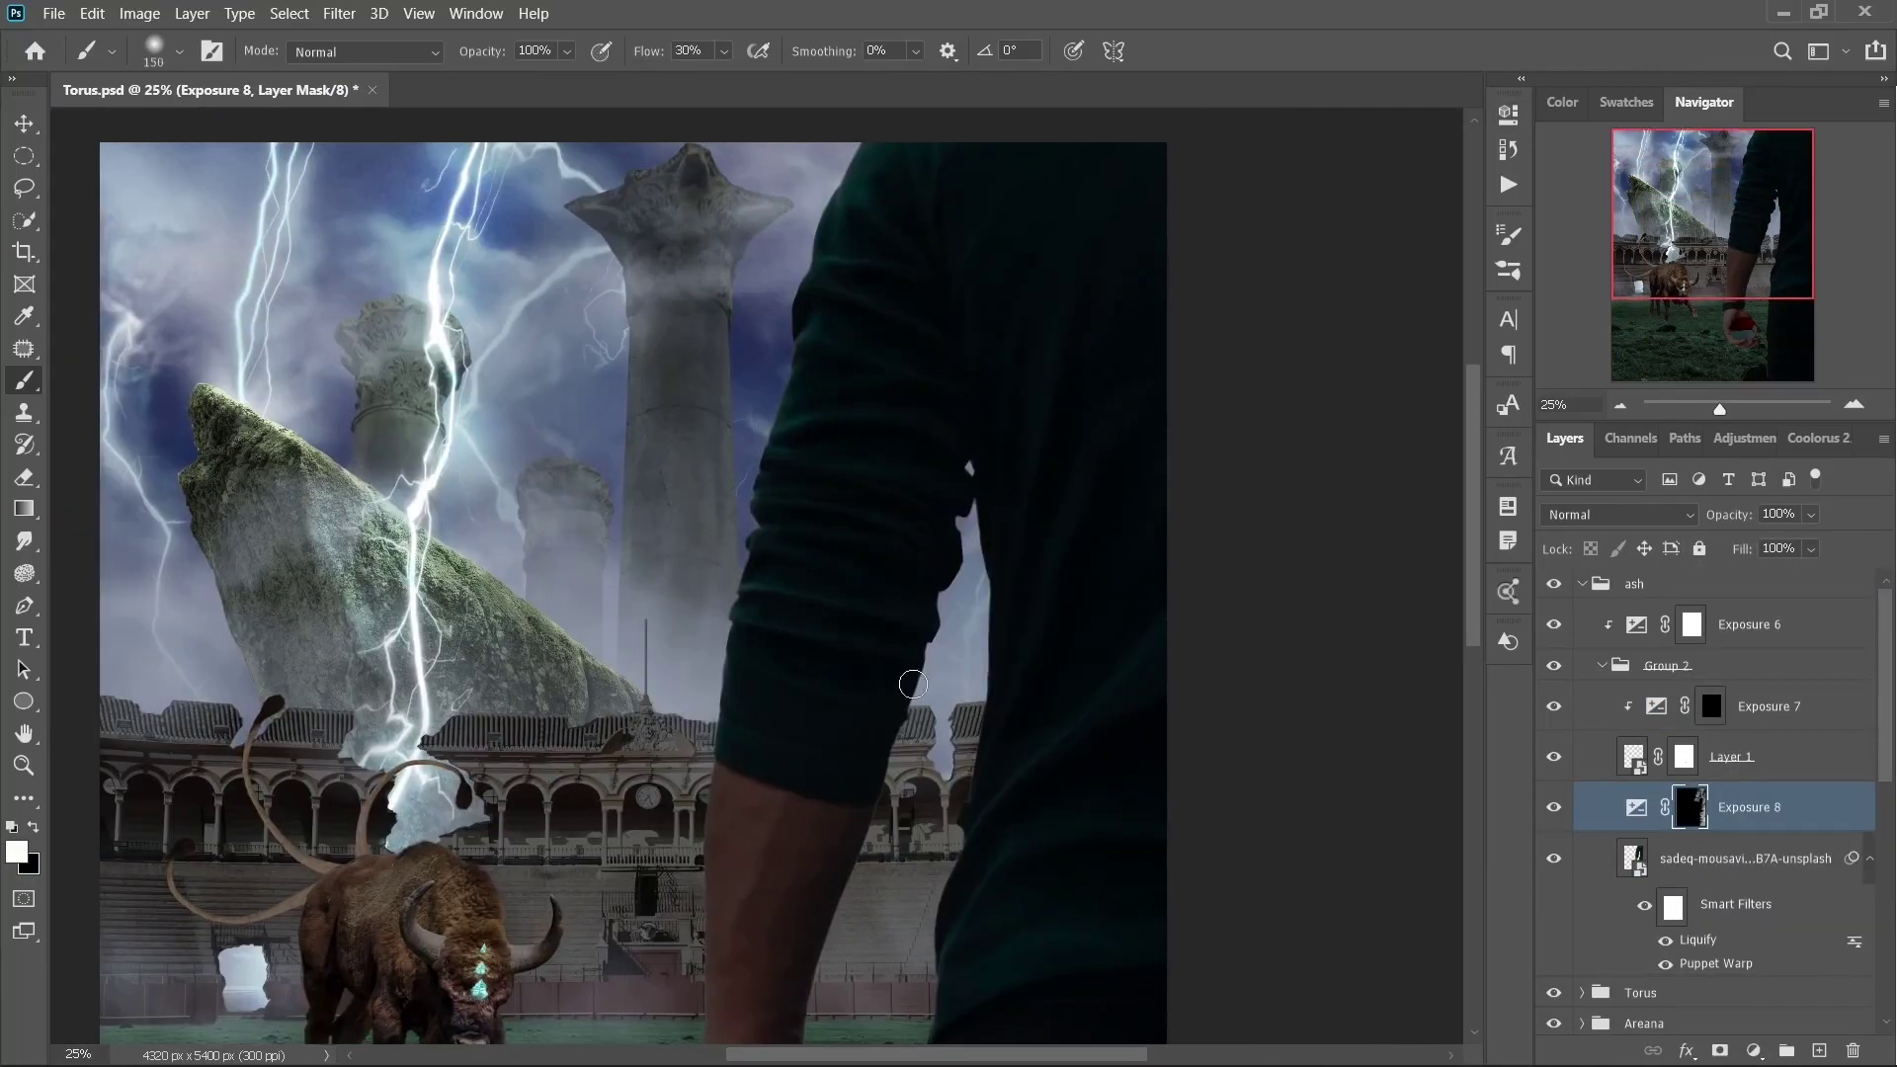
# - Add a new empty layer, Layer 28, above the Poké Ball glow layers
pyautogui.scroll(-5, 913, 684)
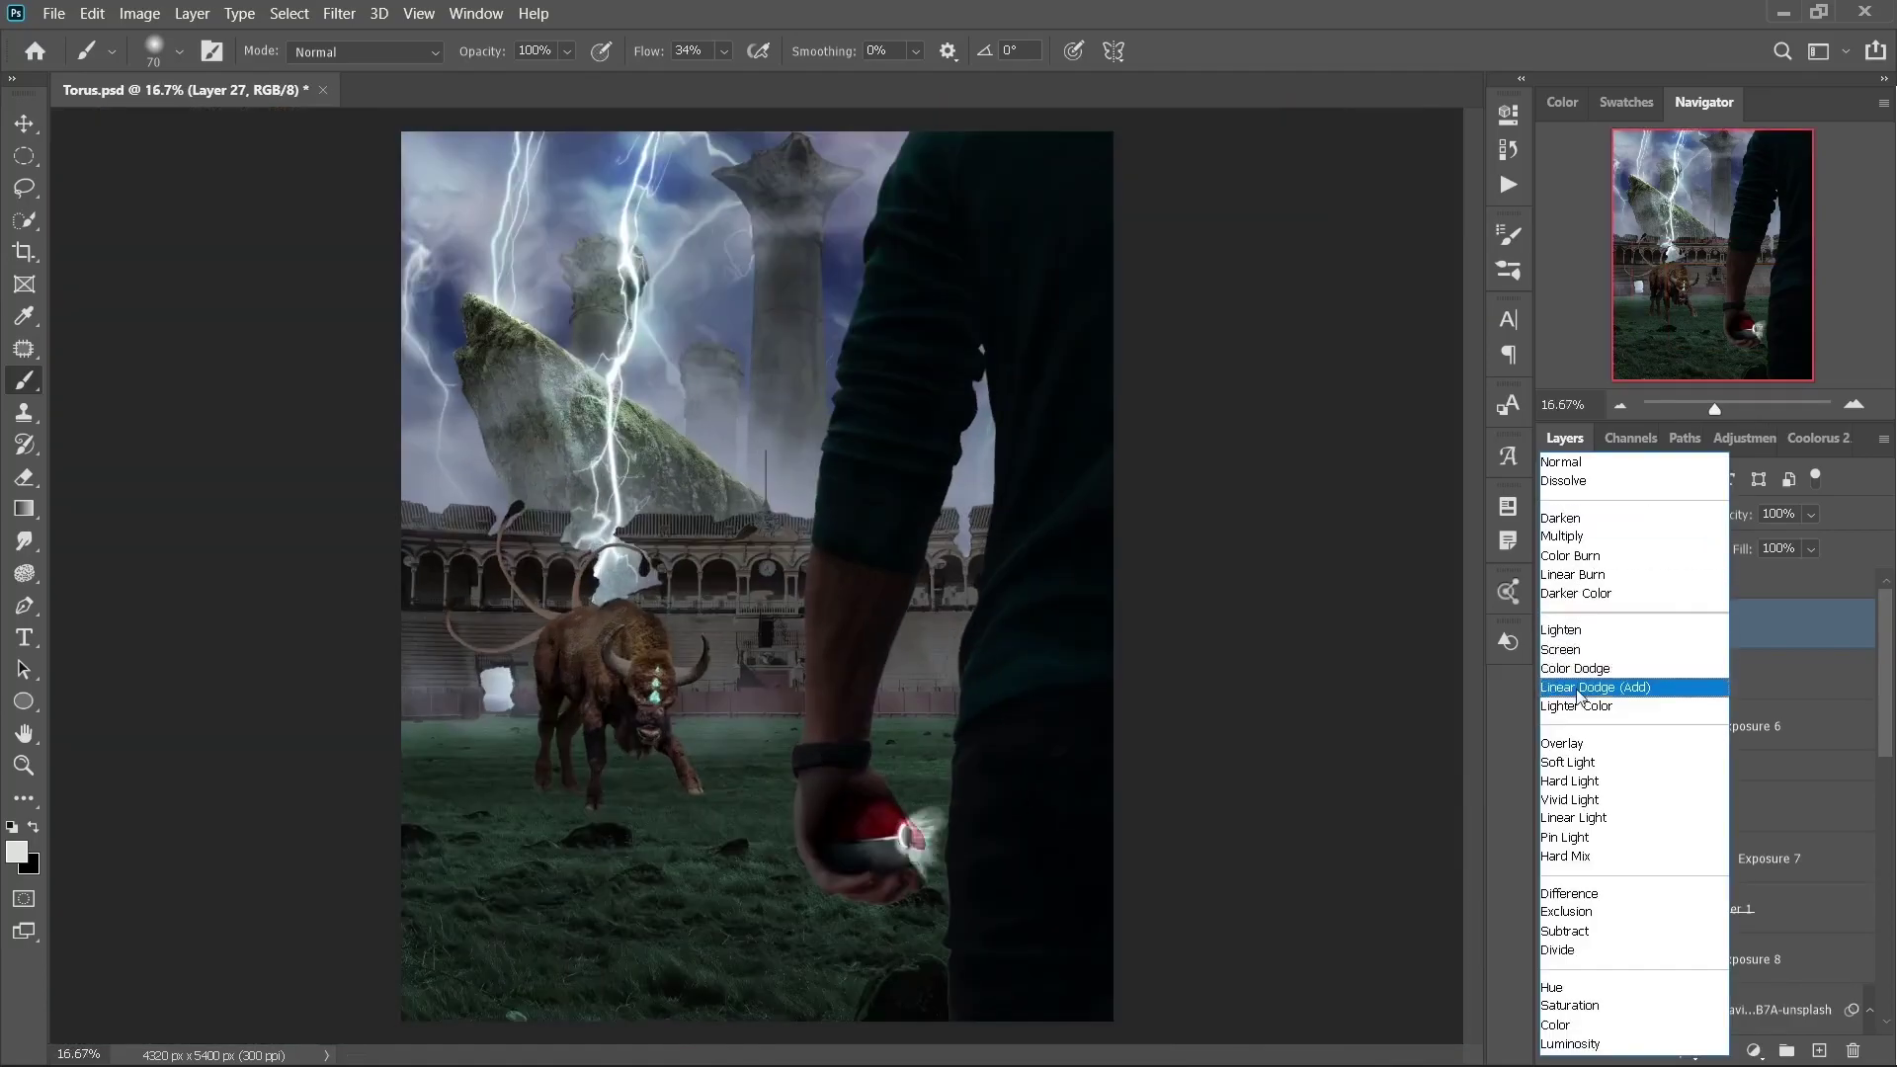
pyautogui.hotkey('ctrl', 'shift', 'alt', 'n')
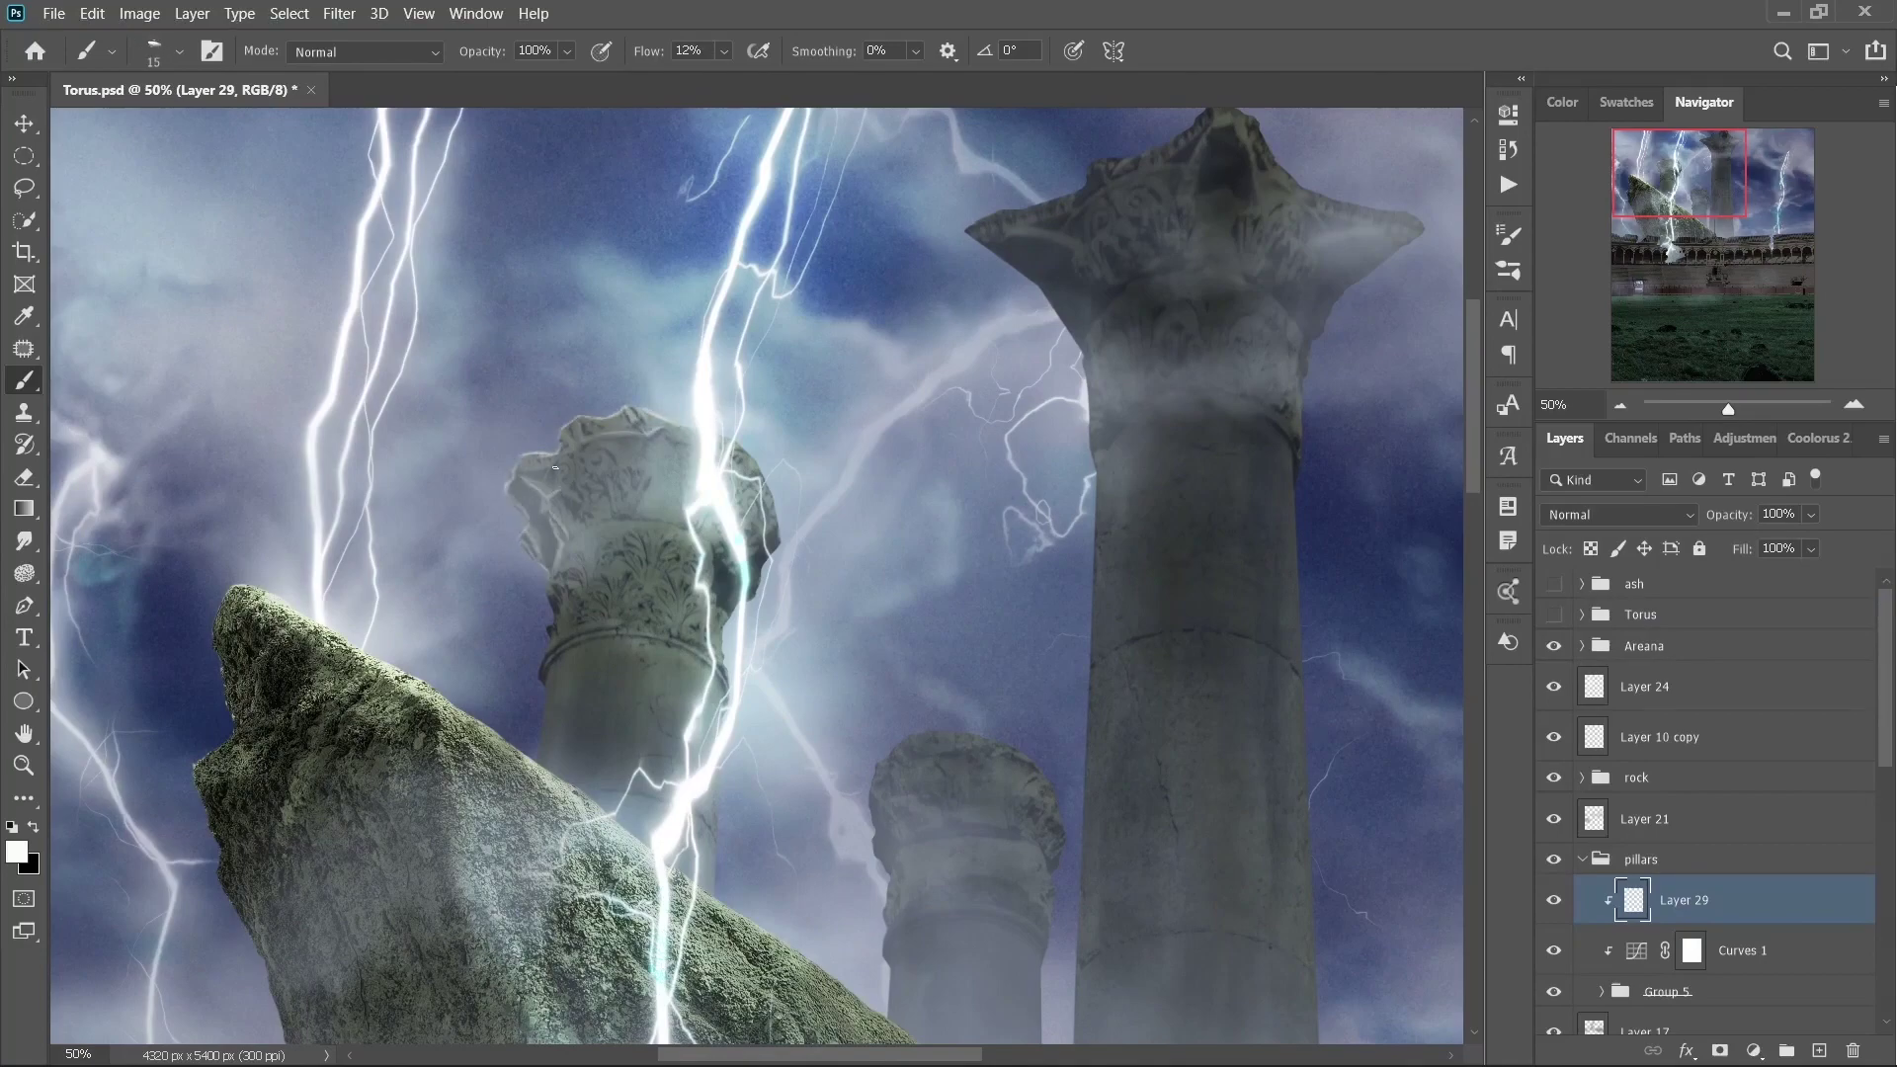
# - Zoom in and paint a faint low-flow highlight on the smaller pillar
pyautogui.hotkey('ctrl', '+')
pyautogui.press(']')
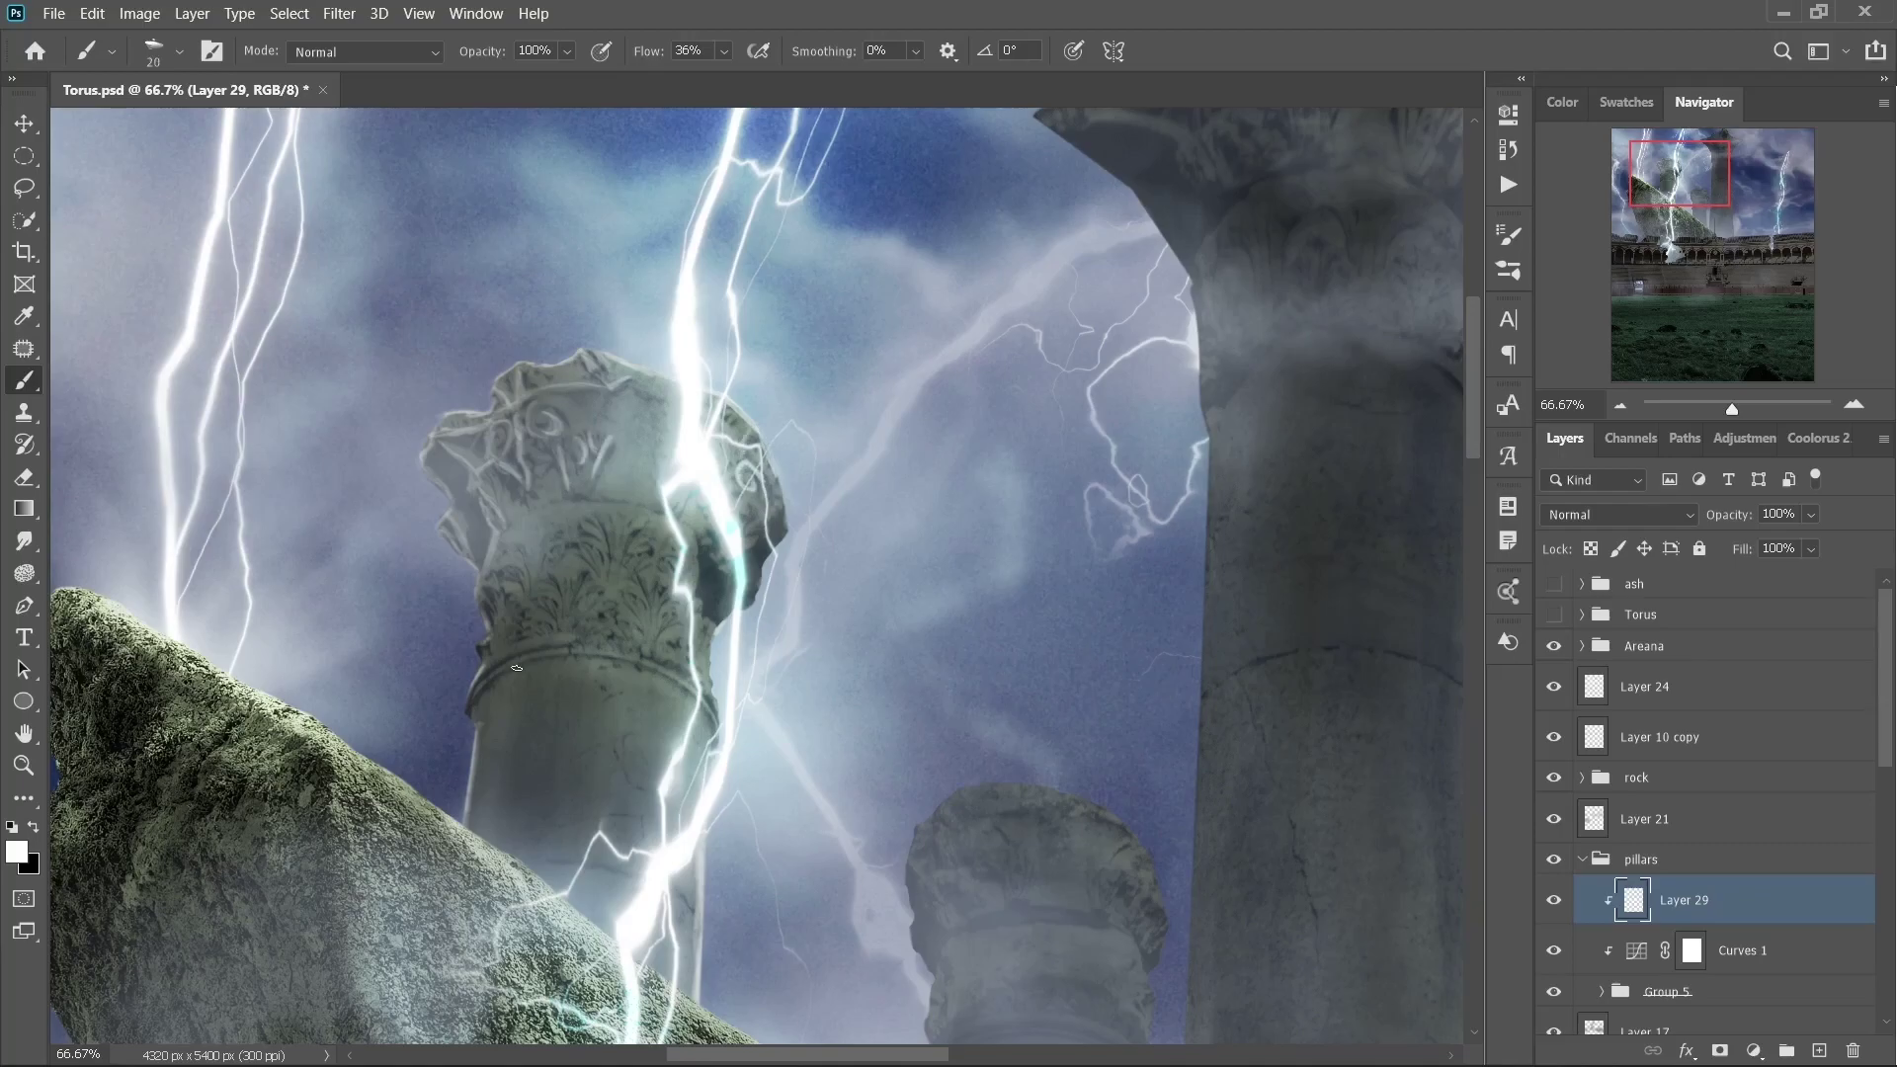
pyautogui.press(']')
pyautogui.press(']')
pyautogui.press(']')
pyautogui.hotkey('shift', '0')
pyautogui.hotkey('shift', '9')
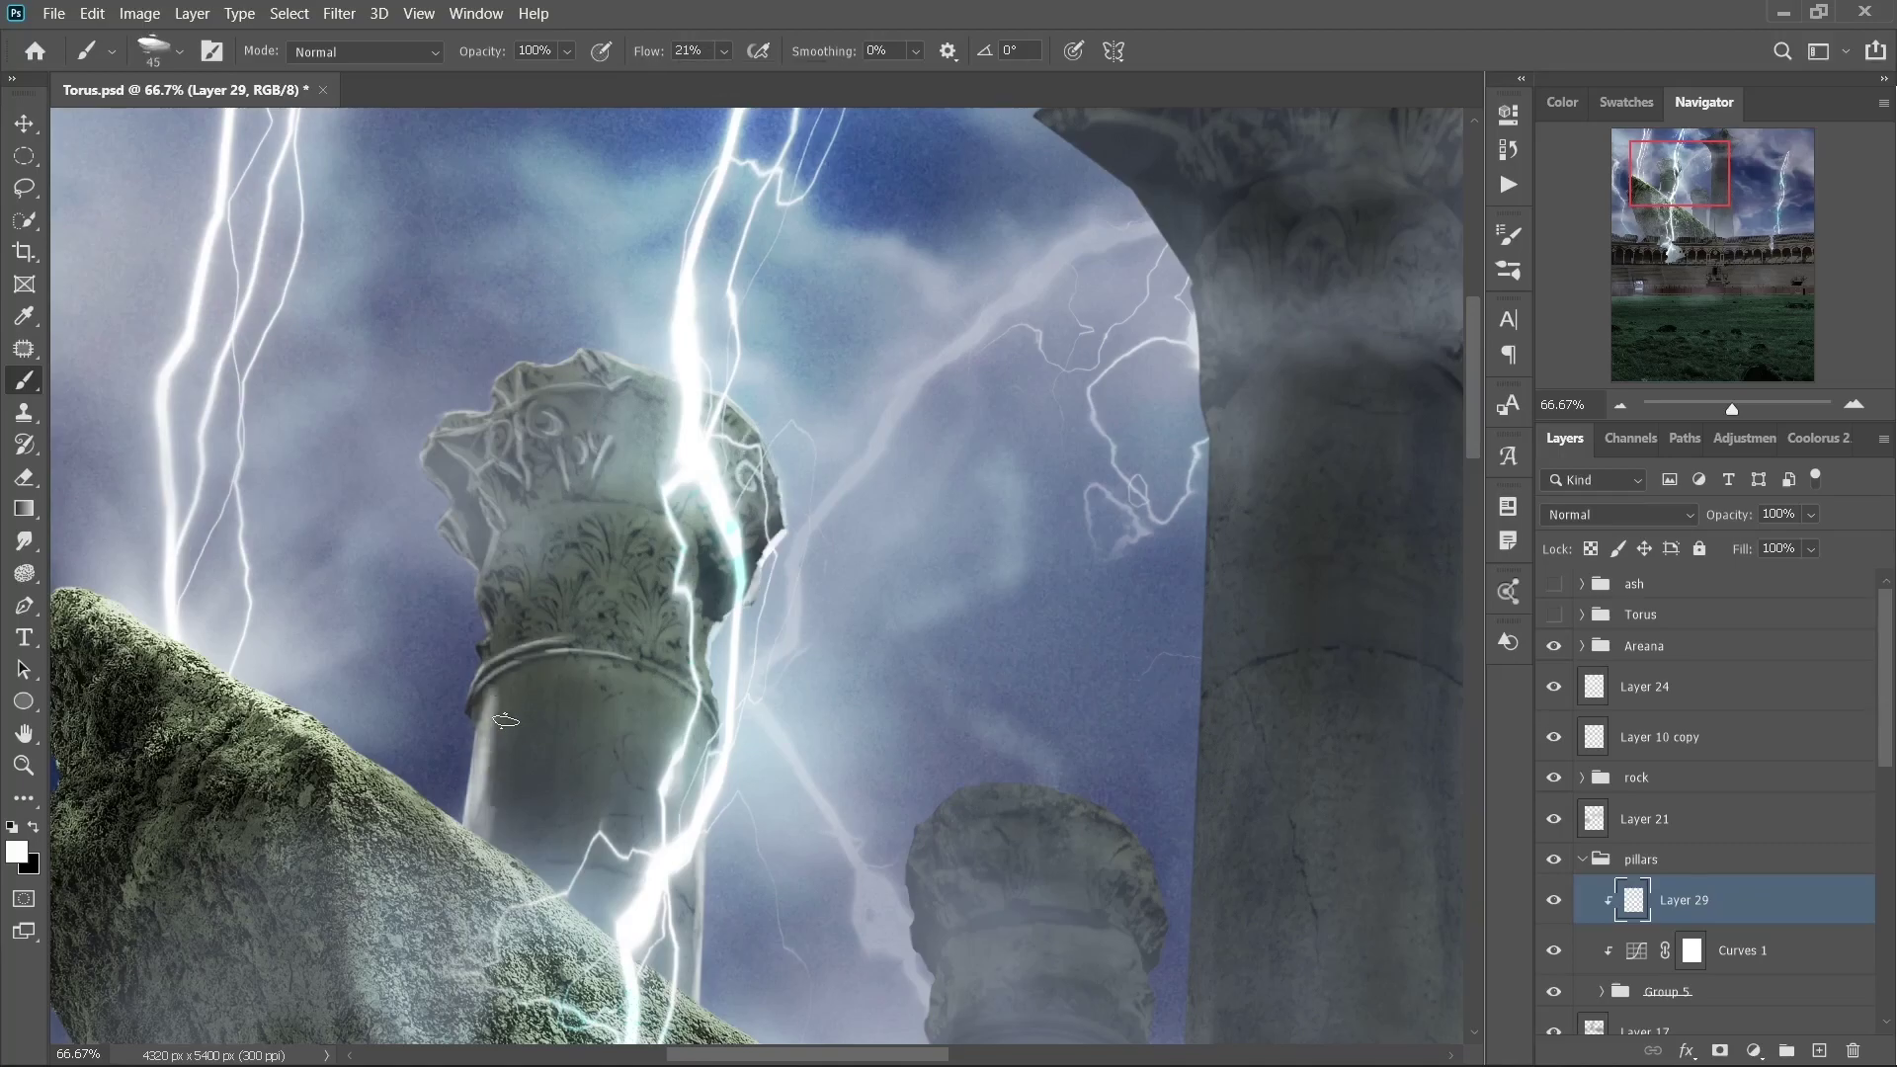
pyautogui.moveTo(544, 693); pyautogui.dragTo(499, 780)
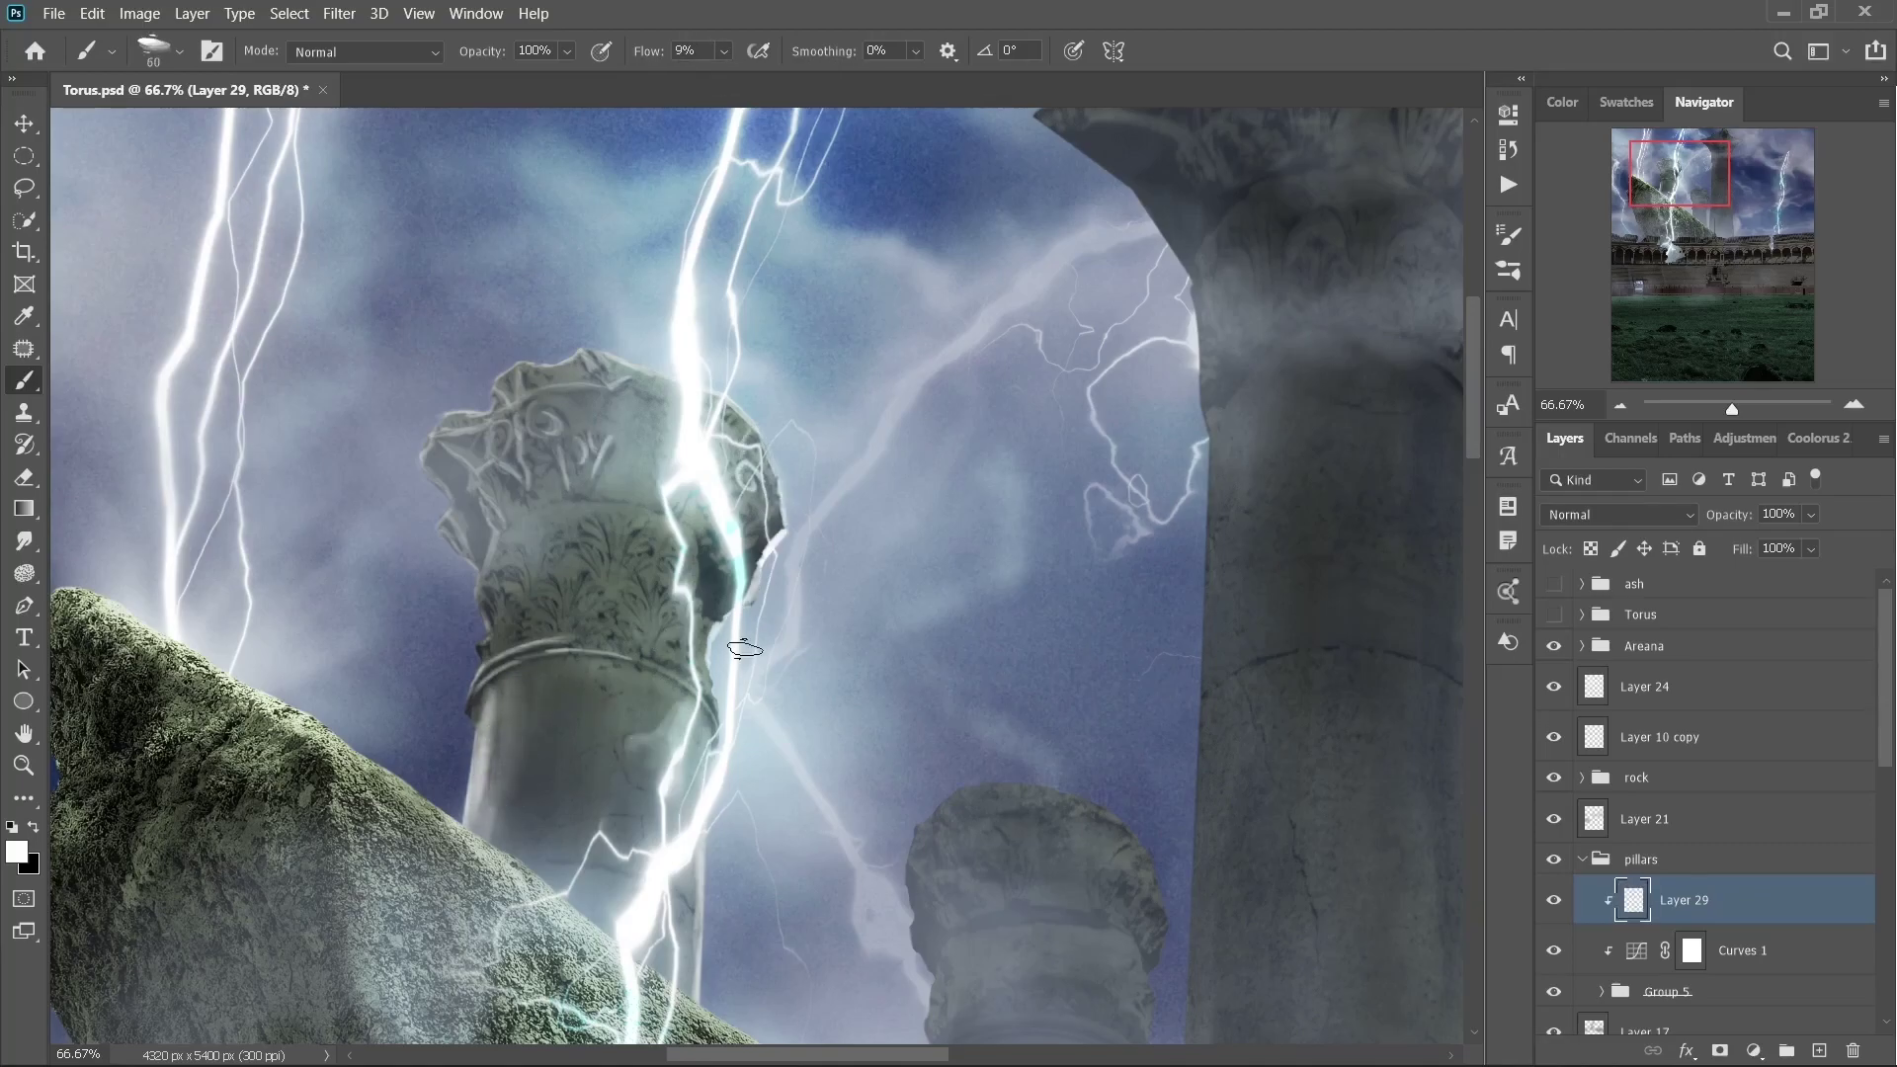
pyautogui.scroll(-1, 593, 494)
pyautogui.scroll(1, 614, 412)
pyautogui.press('[')
pyautogui.press('[')
pyautogui.press('[')
pyautogui.press(']')
pyautogui.press(']')
pyautogui.press(']')
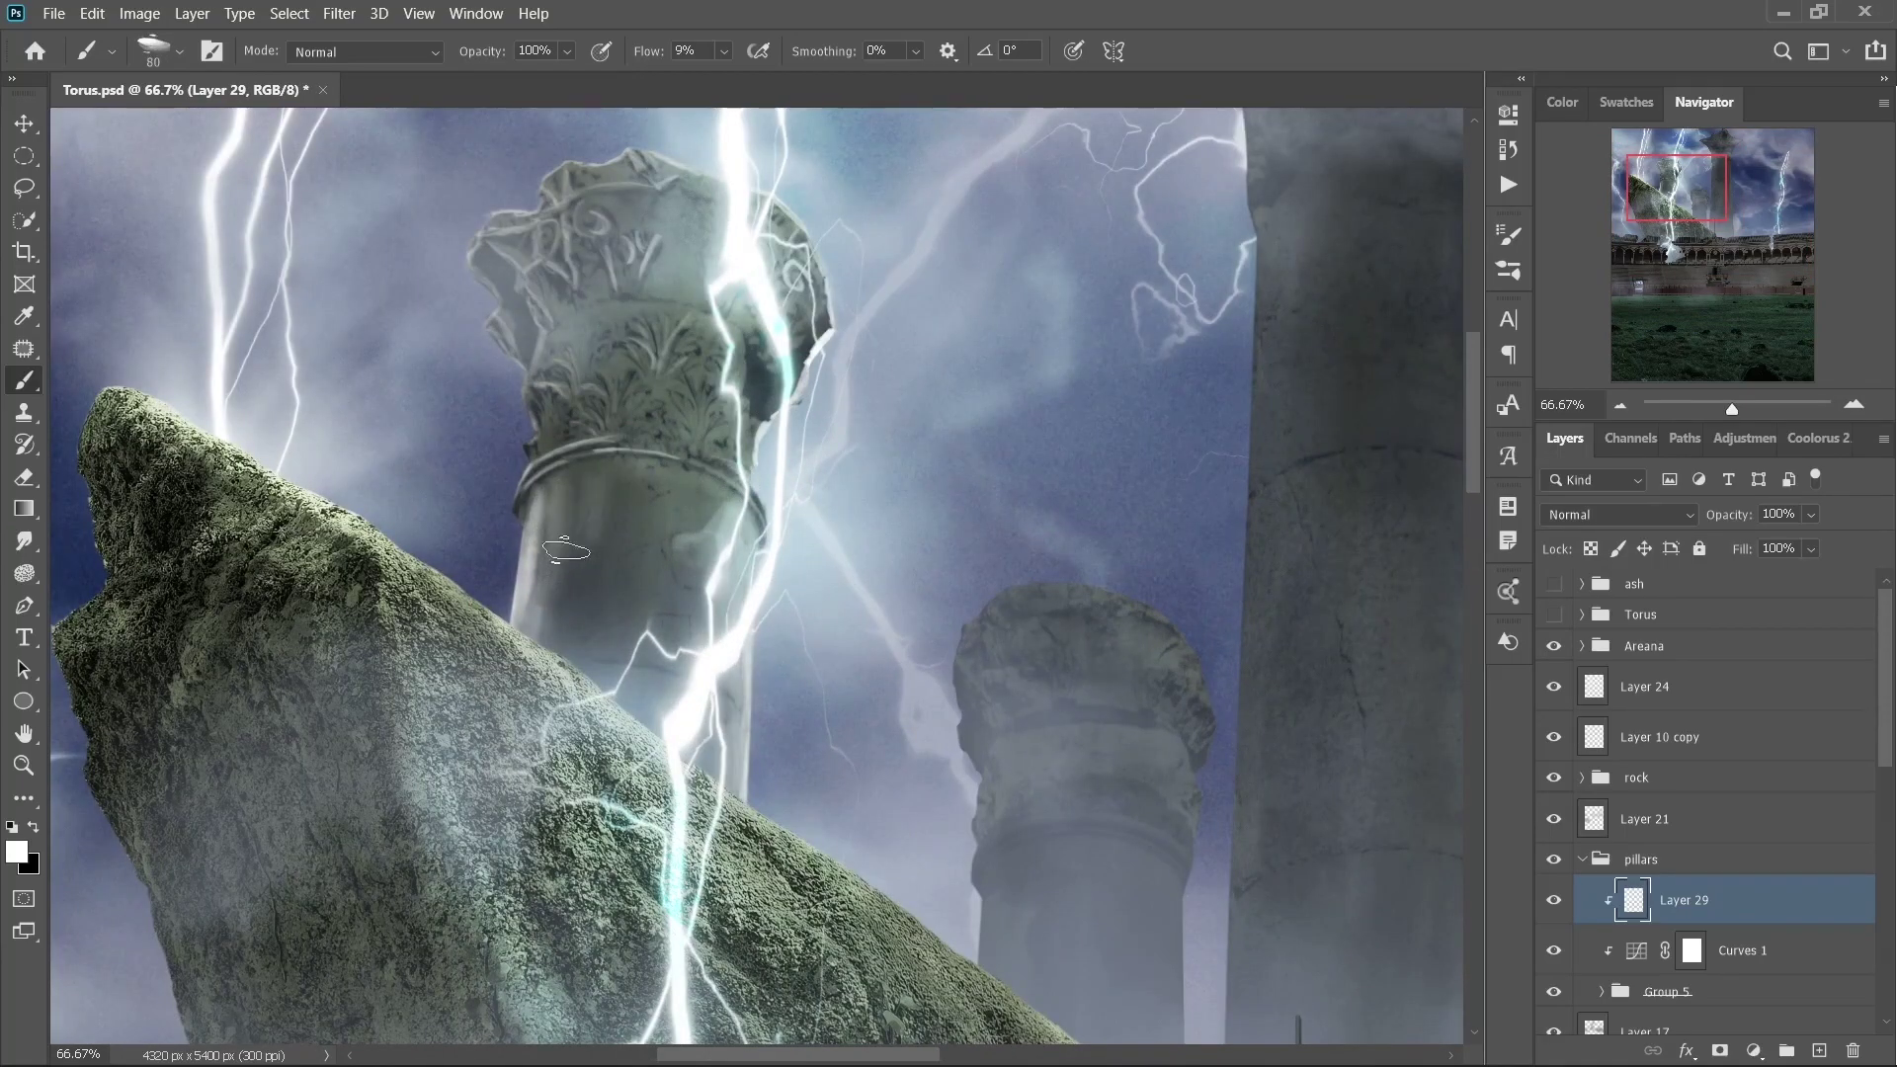
# - Set Layer 29 to Overlay and paint light onto the pillar capital with a 15 px brush
pyautogui.click(1617, 514)
pyautogui.click(1581, 771)
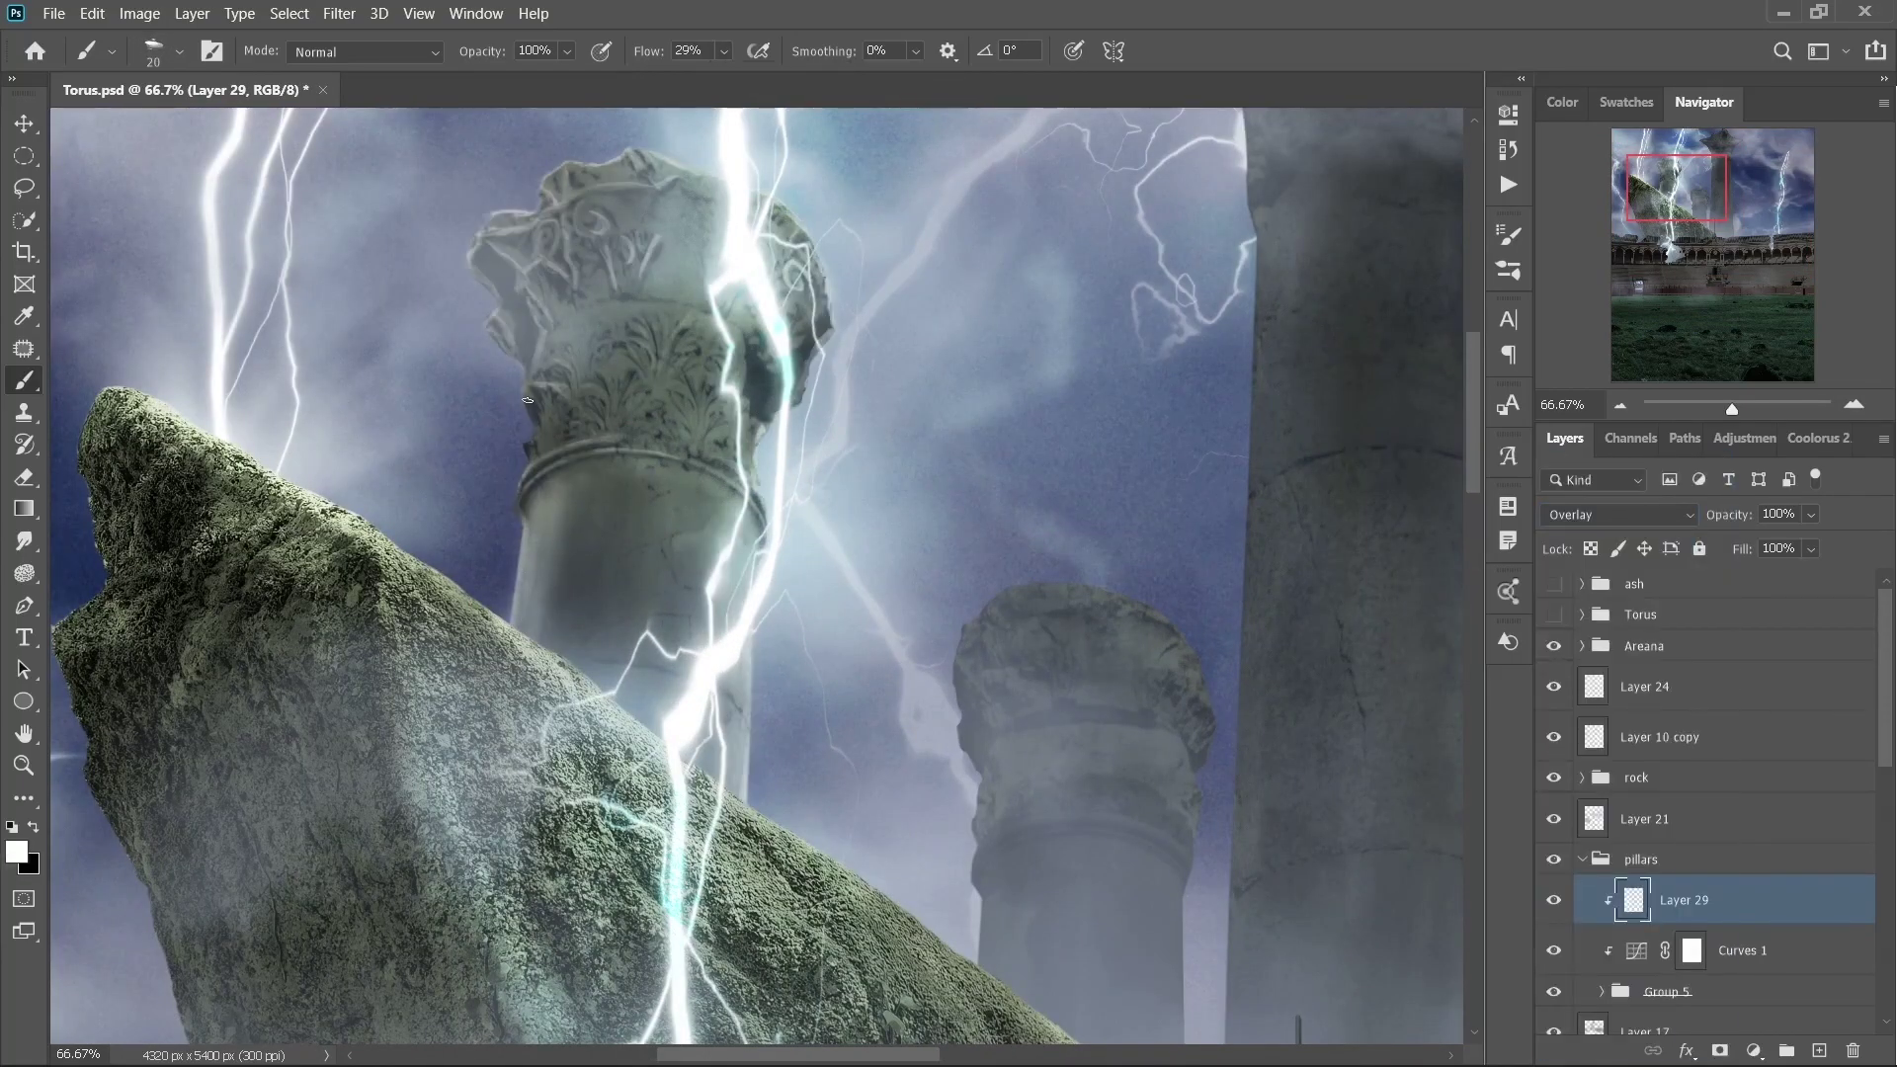
pyautogui.press('[')
pyautogui.moveTo(583, 489); pyautogui.dragTo(563, 632)
pyautogui.scroll(-1, 750, 537)
pyautogui.scroll(1, 751, 536)
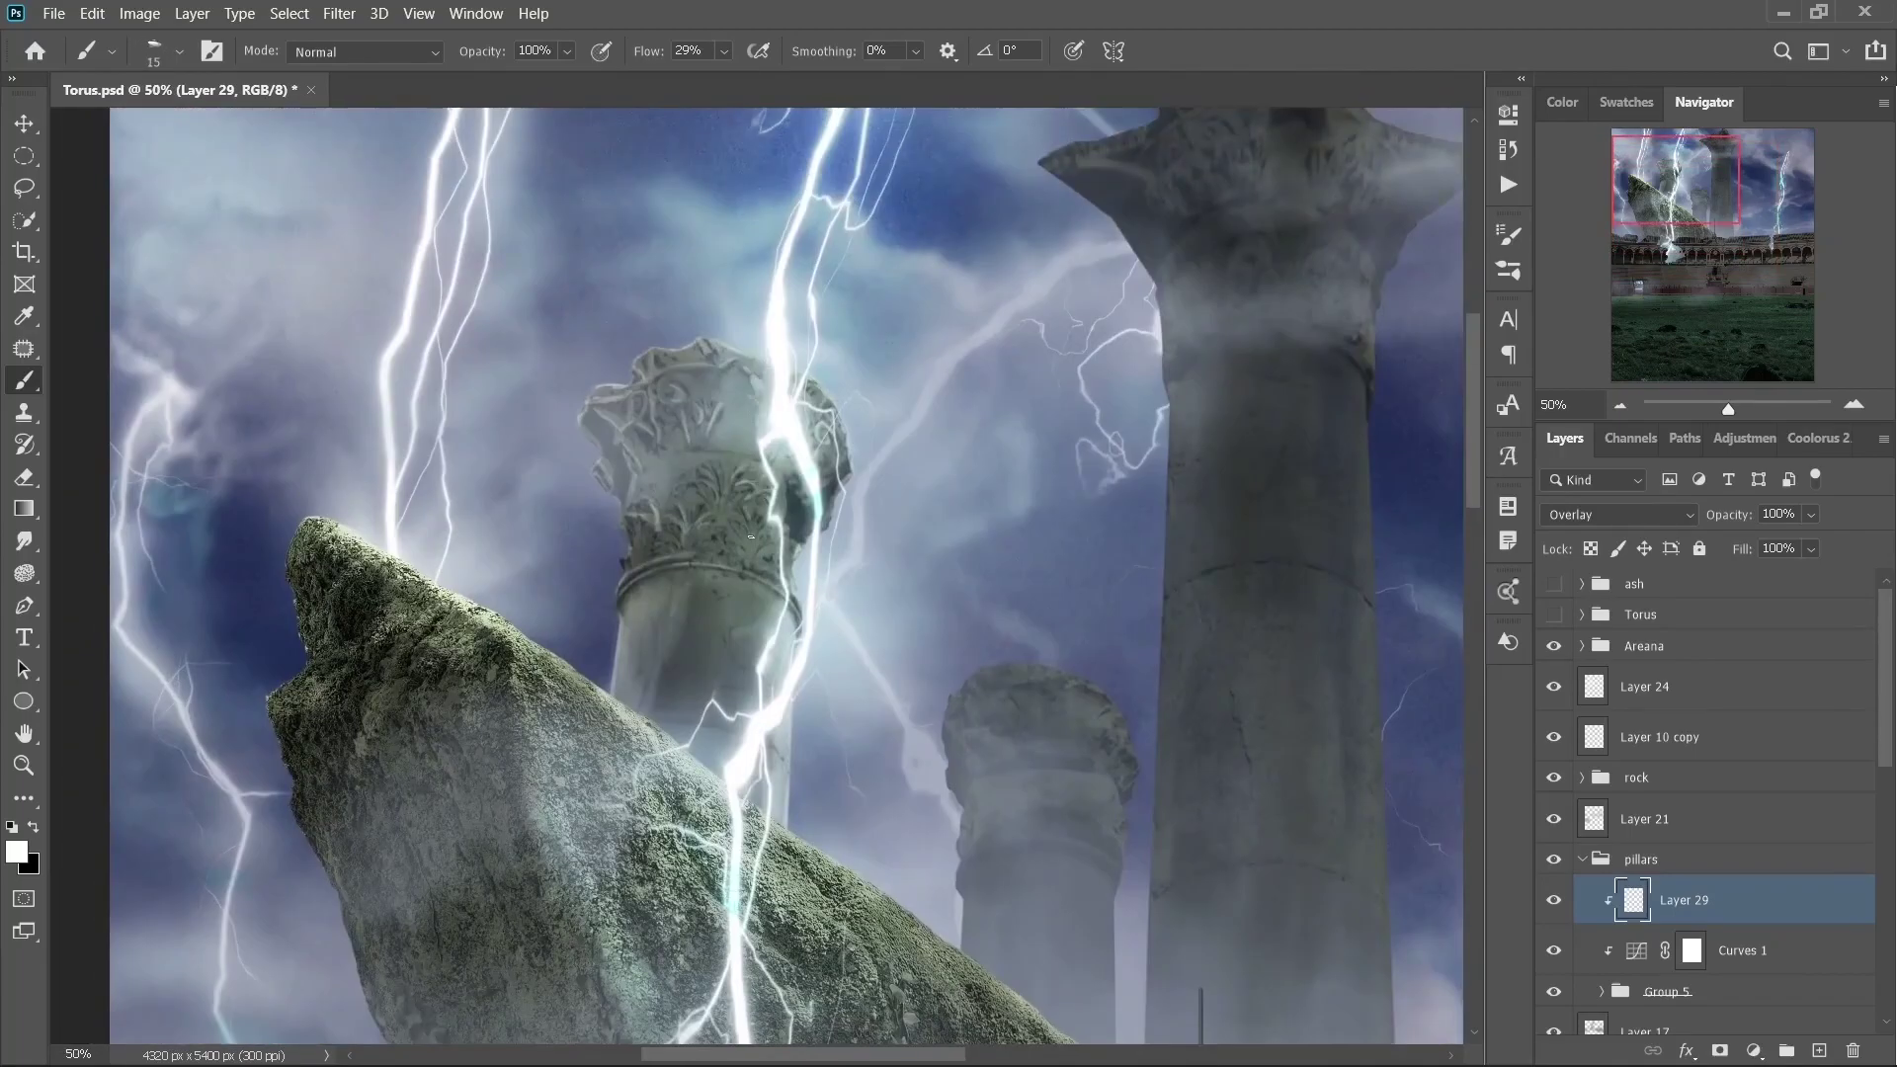
# - Paint black shadow at 3% flow over the middle pillar's shaft and capital
pyautogui.press('x')
pyautogui.hotkey('shift', '3')
pyautogui.press(']')
pyautogui.press(']')
pyautogui.press(']')
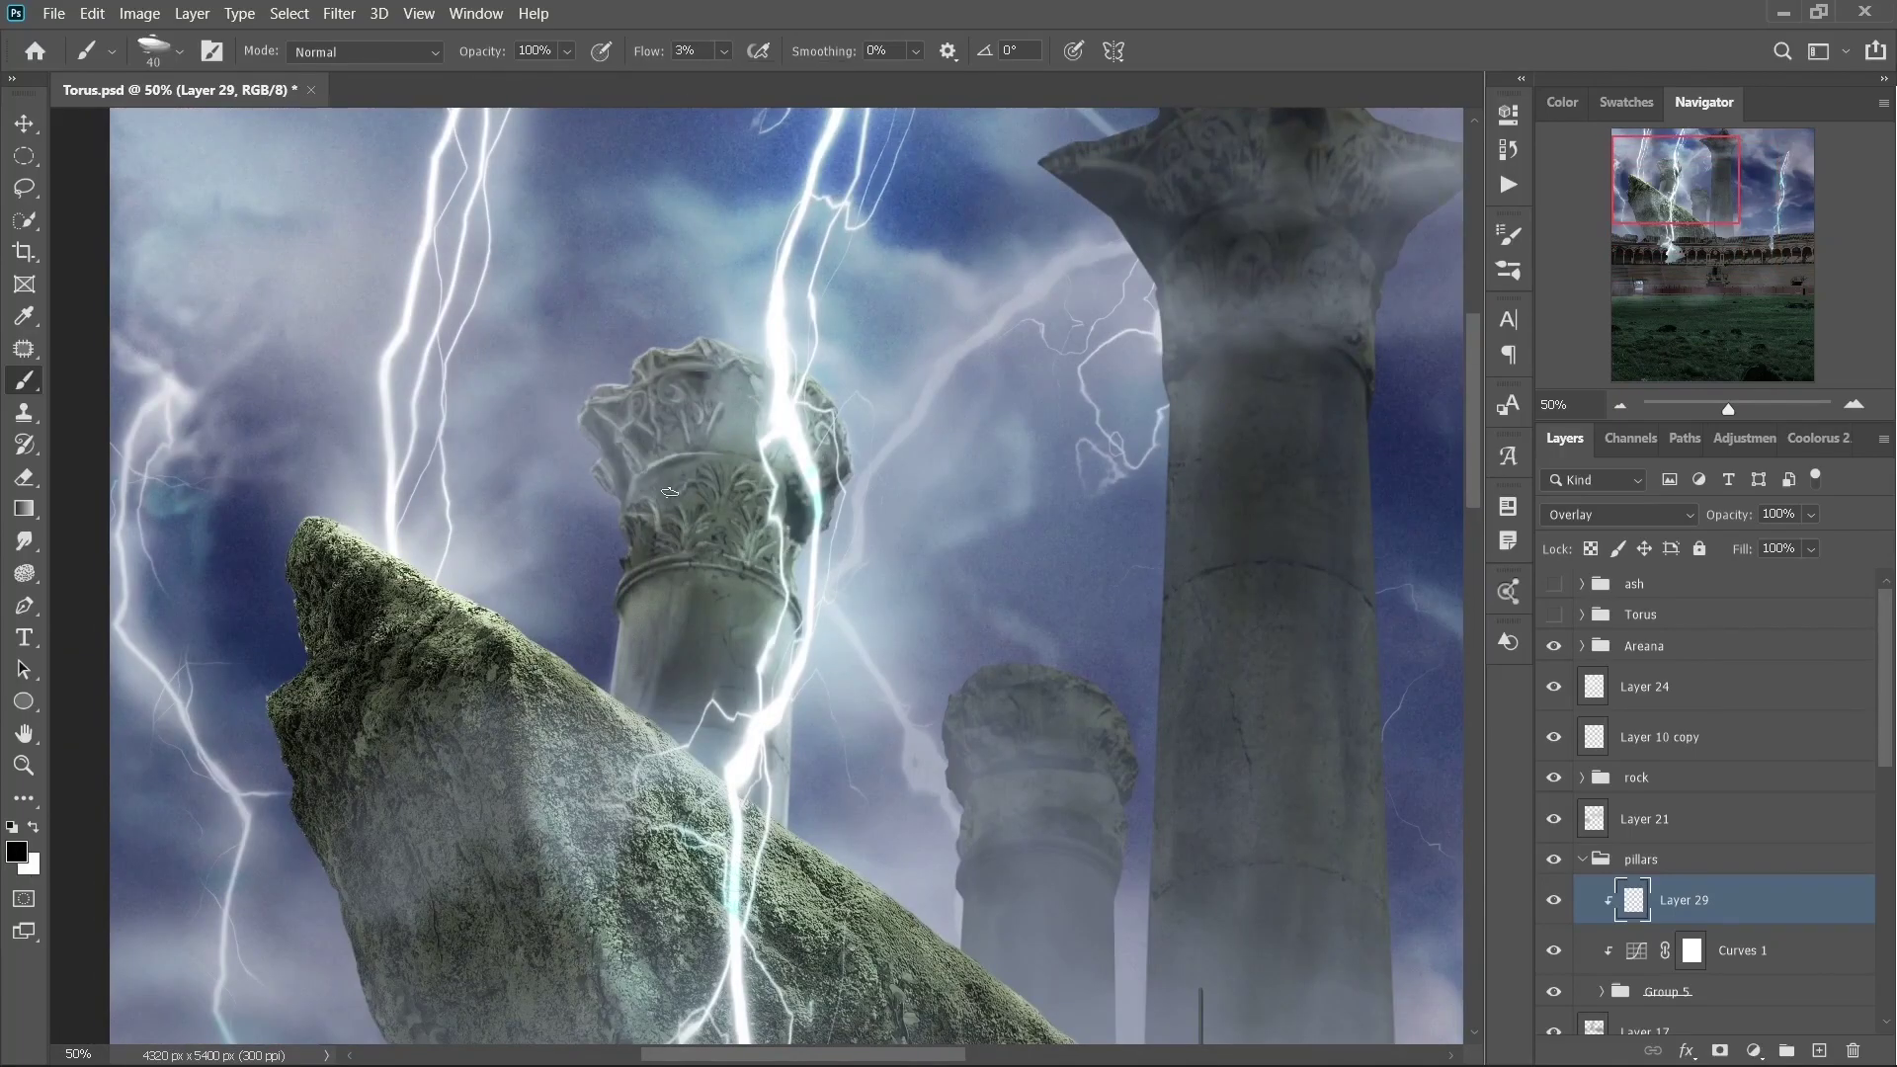
pyautogui.moveTo(761, 604); pyautogui.dragTo(707, 691)
pyautogui.press('[')
pyautogui.press('[')
pyautogui.press('[')
pyautogui.moveTo(741, 519); pyautogui.dragTo(737, 449)
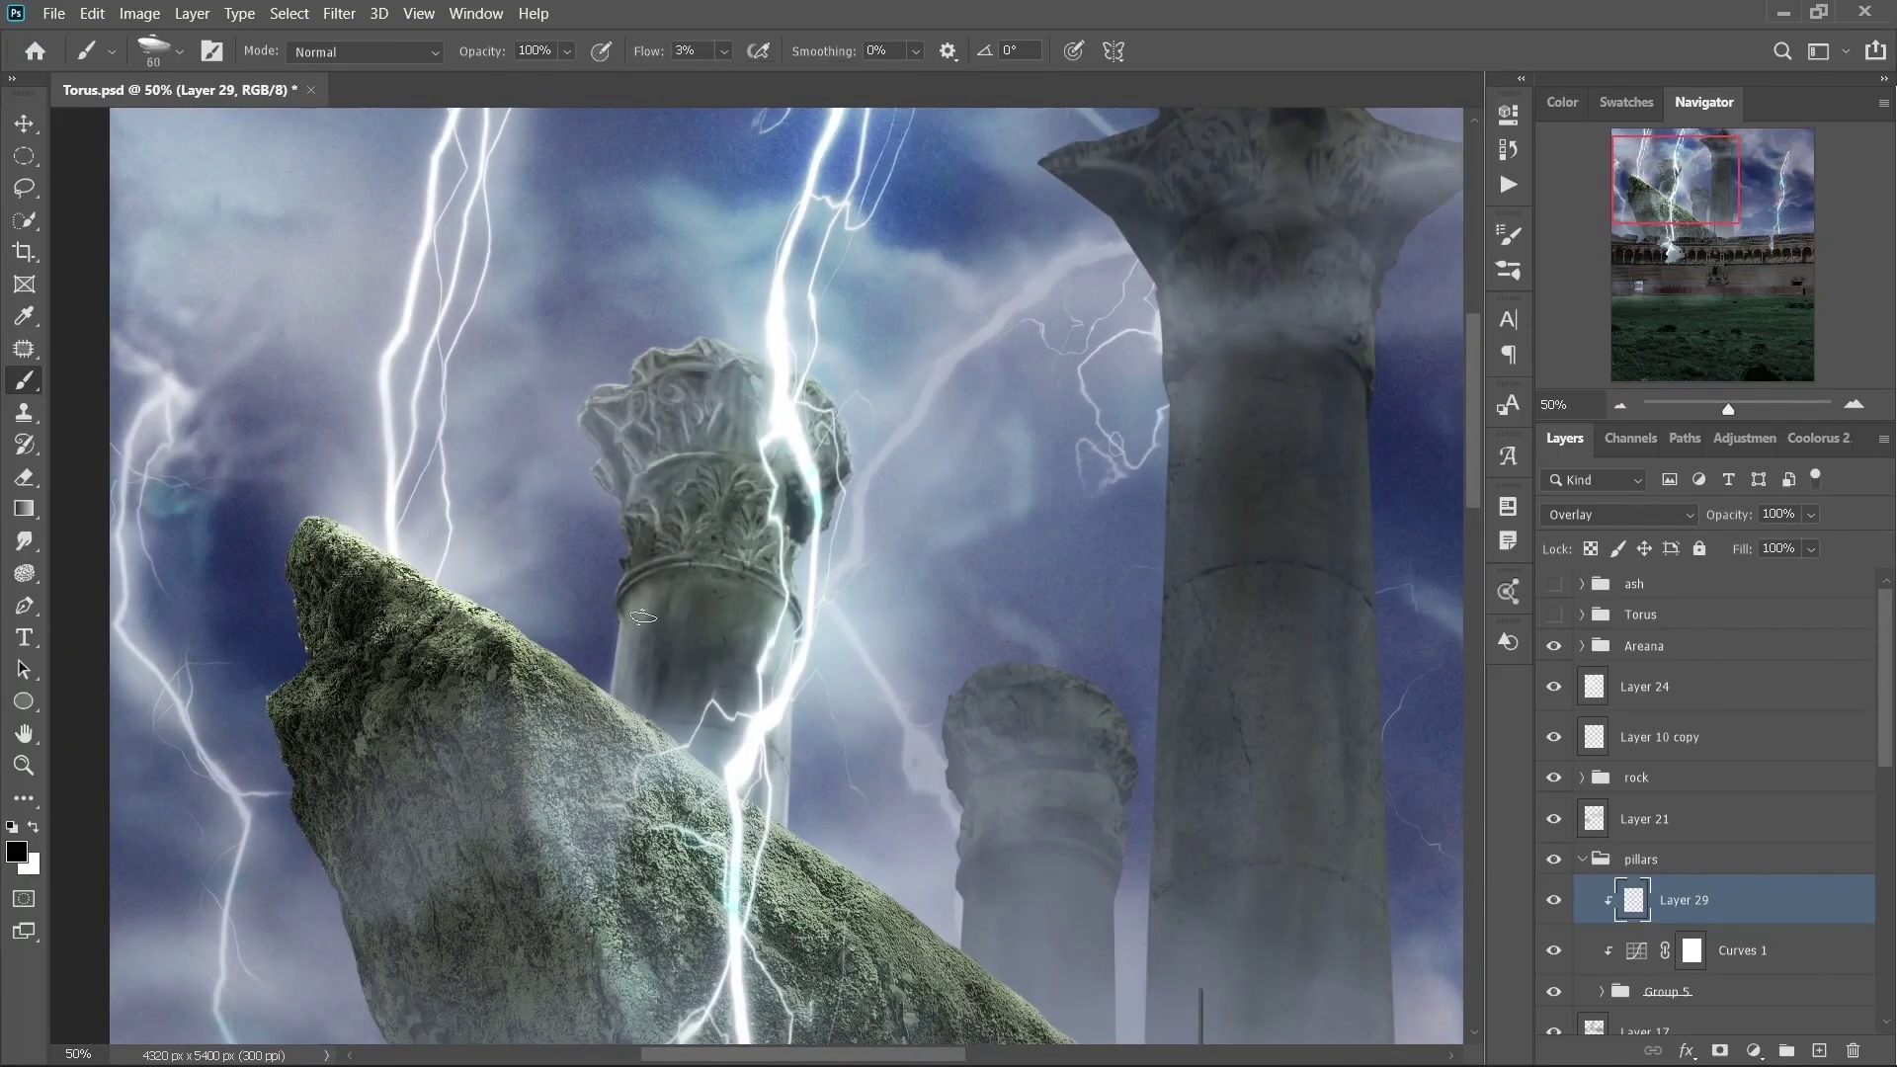
# - Try darkening the large pillar on the Exposure 2 mask at 35% flow, undo, and return to Layer 29
pyautogui.press('x')
pyautogui.scroll(-2, 644, 618)
pyautogui.press('[')
pyautogui.press('[')
pyautogui.press('[')
pyautogui.hotkey('shift', '3')
pyautogui.hotkey('shift', '5')
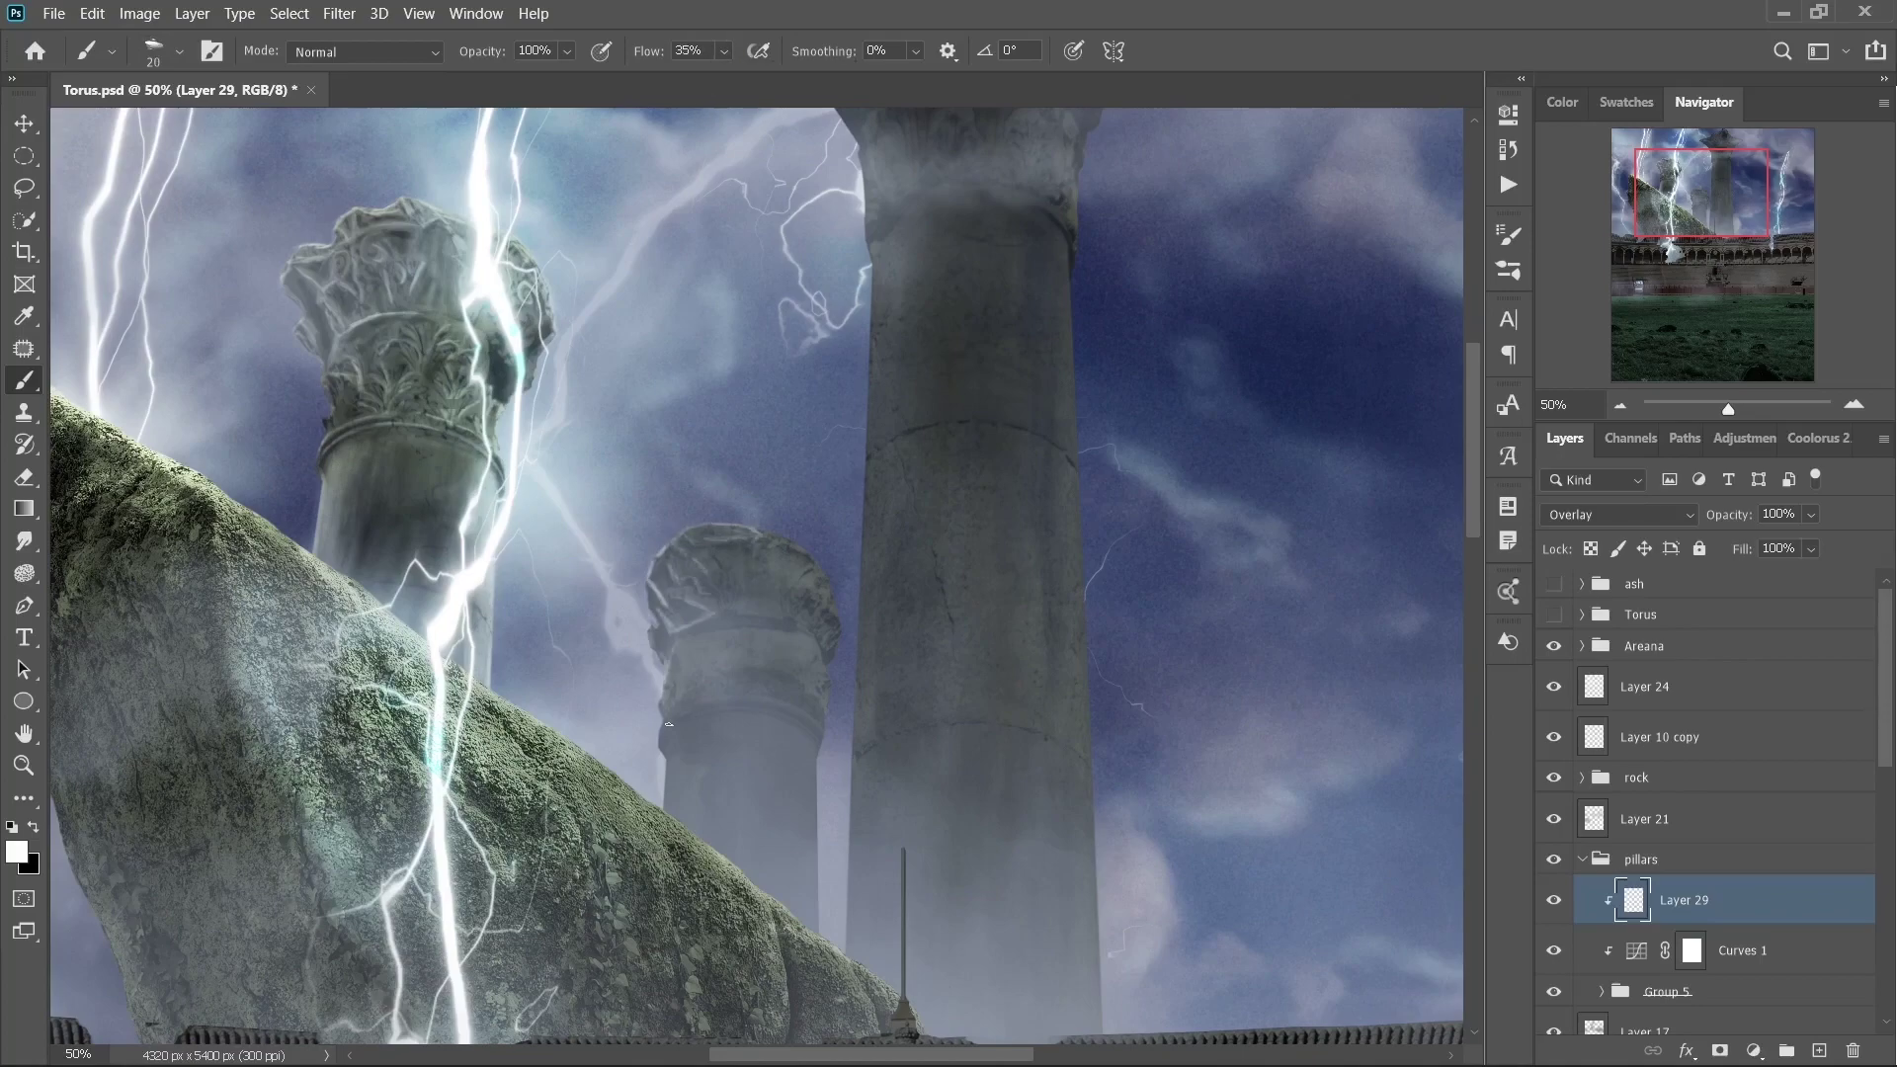
pyautogui.press('[')
pyautogui.click(1600, 990)
pyautogui.scroll(-2, 1710, 840)
pyautogui.moveTo(1739, 727); pyautogui.dragTo(1608, 878)
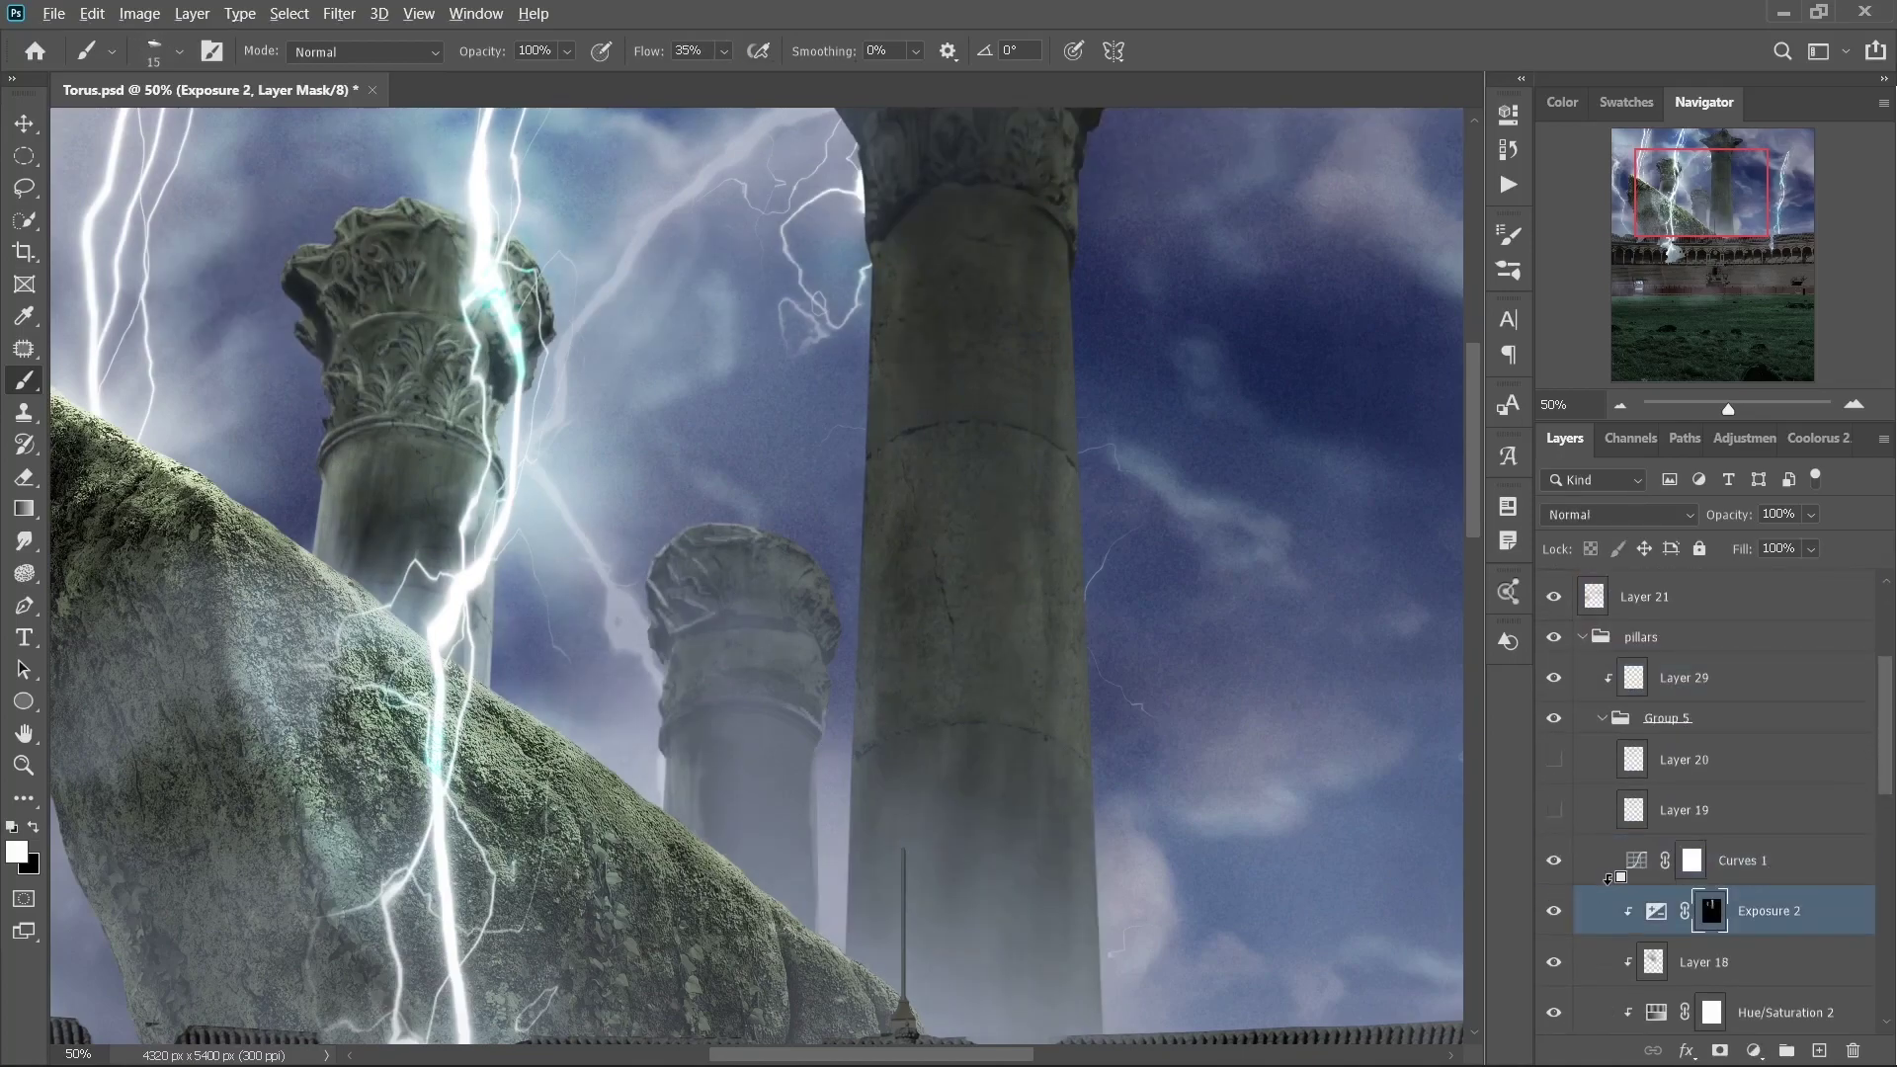
pyautogui.hotkey('ctrl', 'z')
pyautogui.click(1601, 718)
pyautogui.click(1684, 677)
# - Brighten the large pillar's edge with white strokes at 30% flow using an 80 px brush
pyautogui.press(']')
pyautogui.press(']')
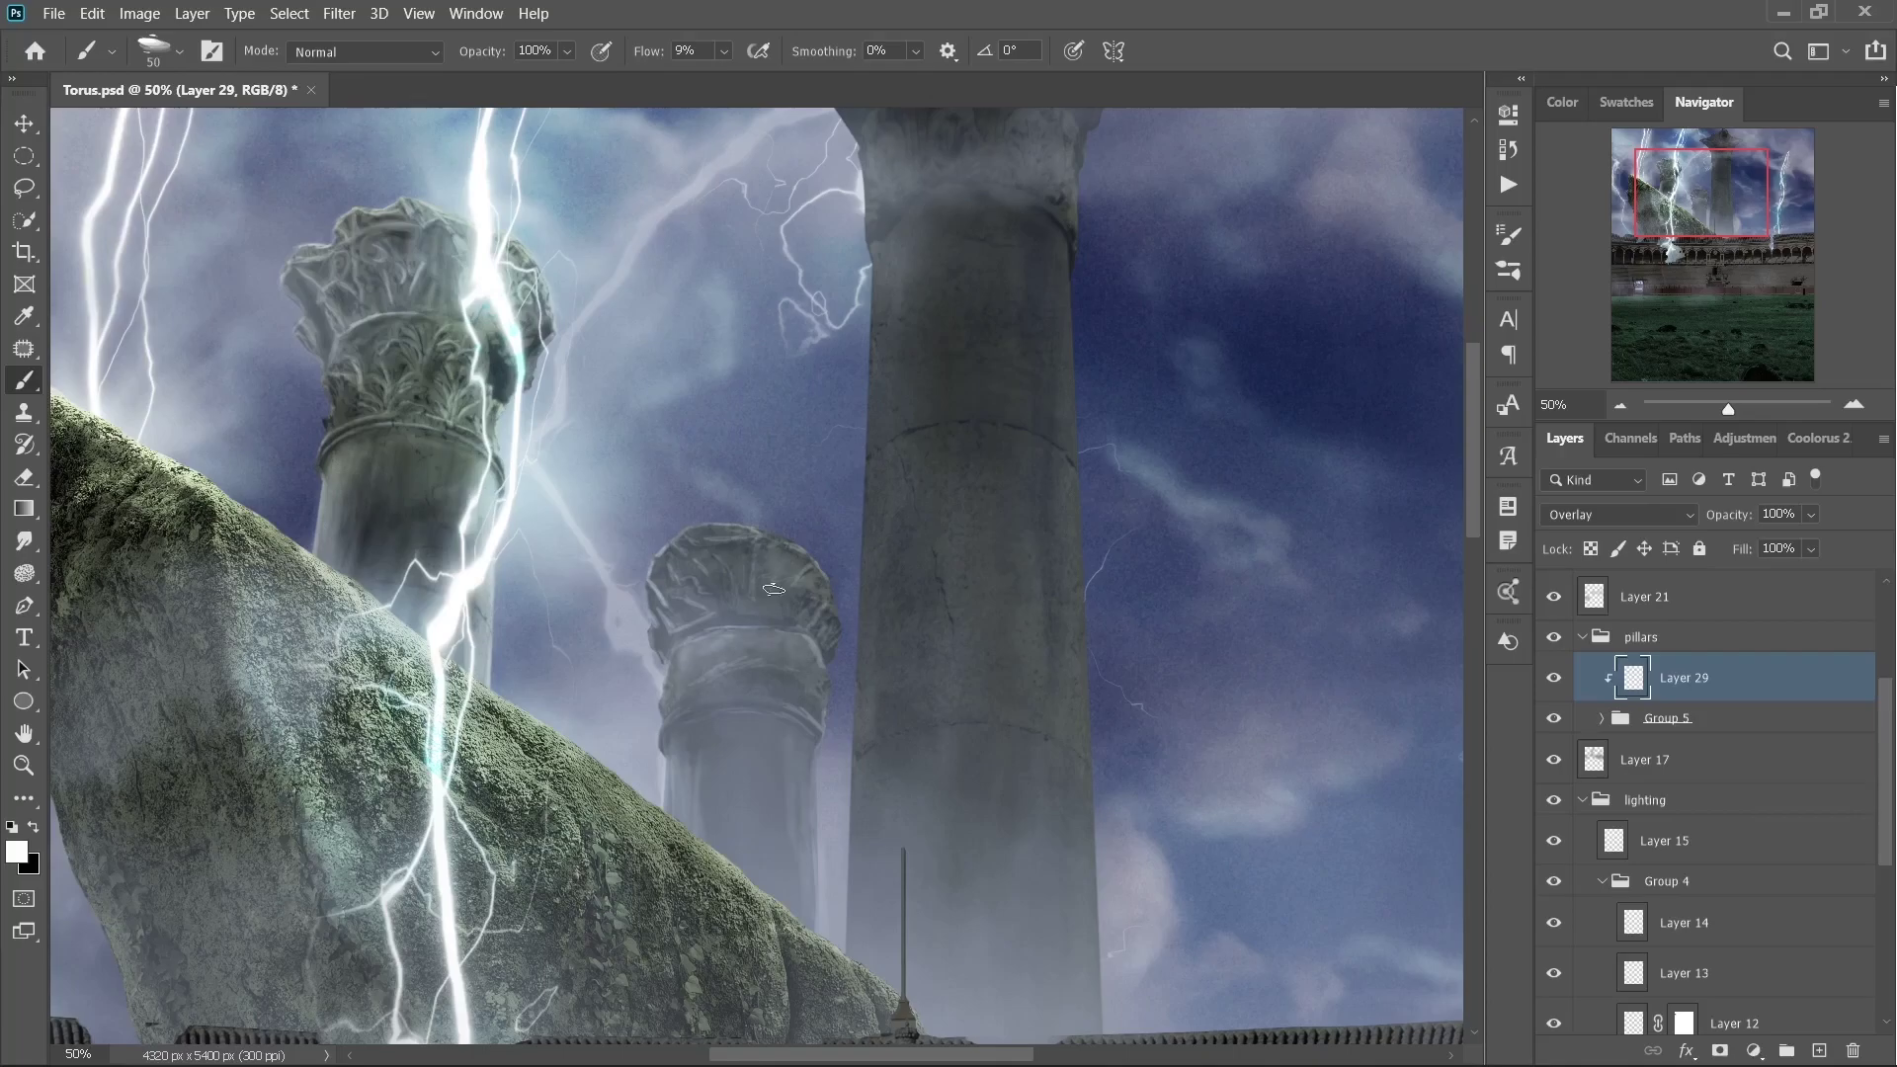
pyautogui.moveTo(672, 643); pyautogui.dragTo(751, 810)
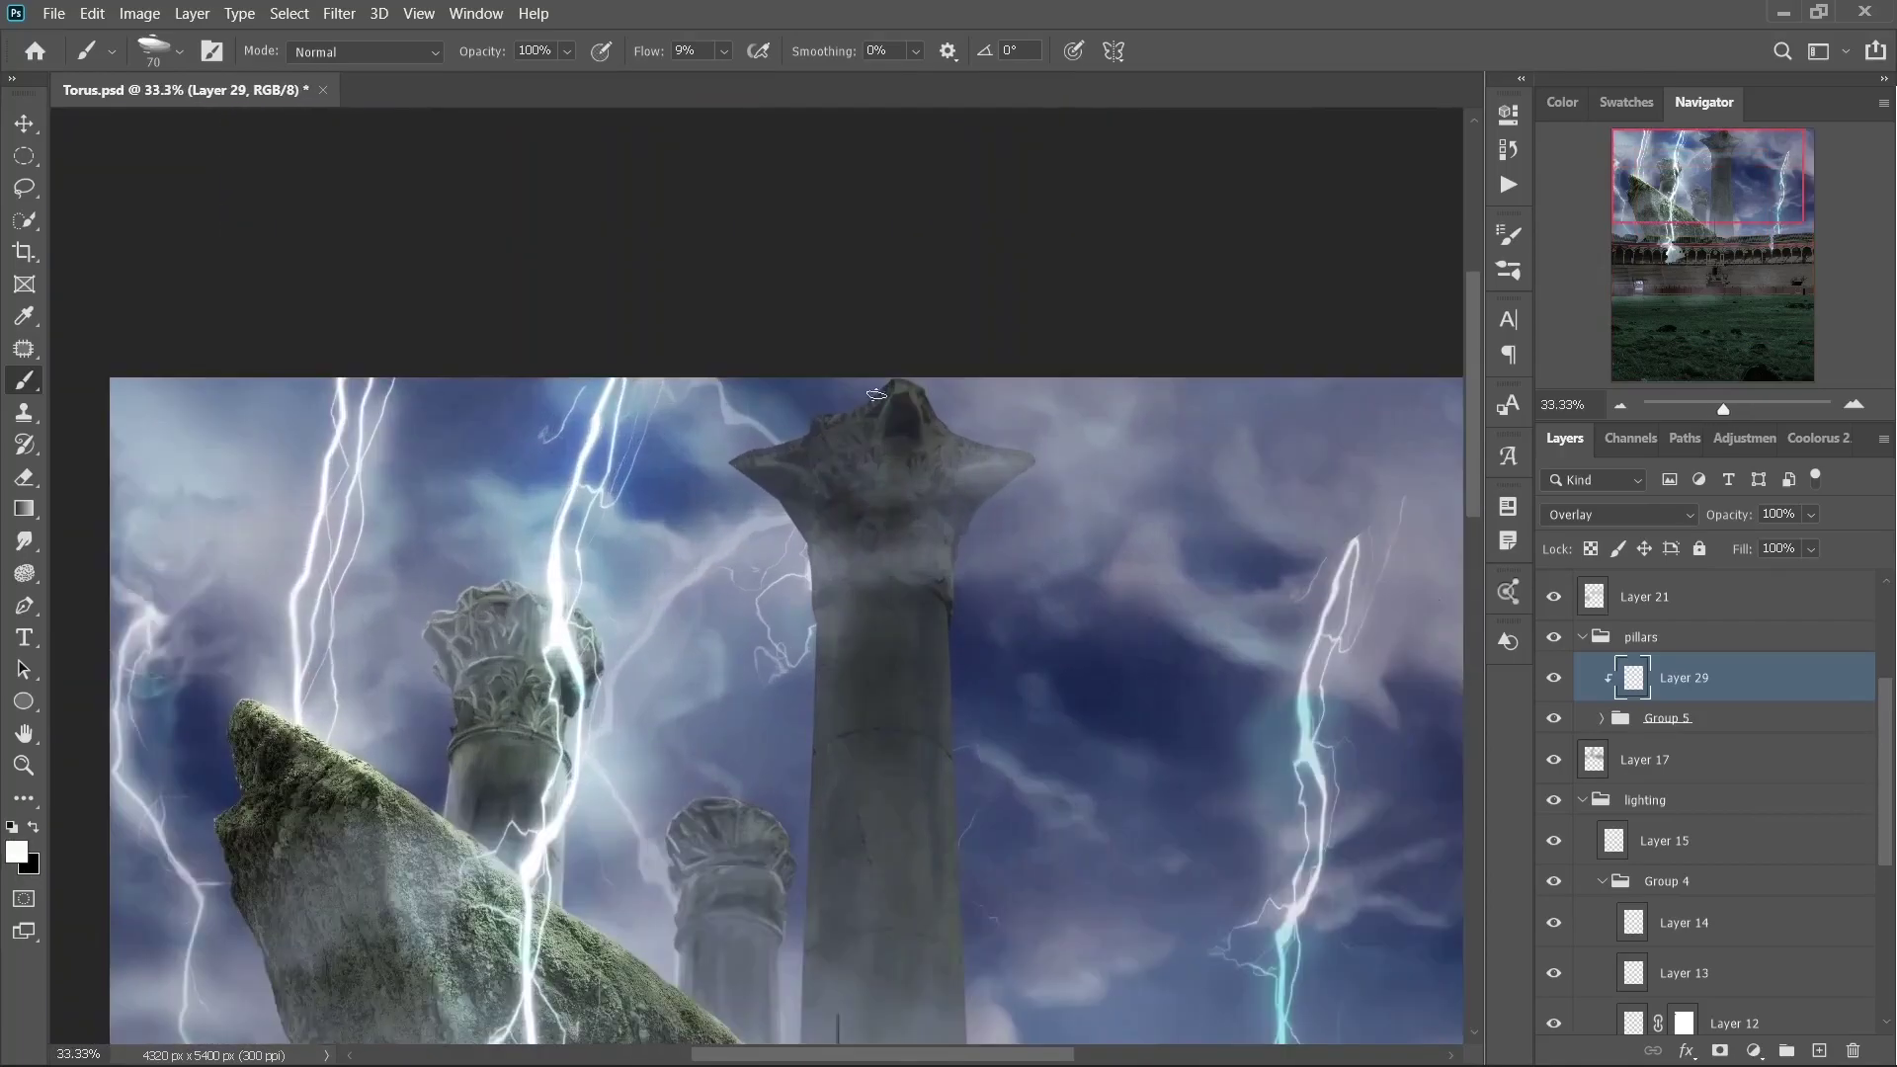
pyautogui.scroll(5, 787, 355)
pyautogui.press('x')
pyautogui.hotkey('shift', '1')
pyautogui.hotkey('shift', '3')
pyautogui.press(']')
pyautogui.hotkey('shift', '3')
pyautogui.hotkey('shift', '0')
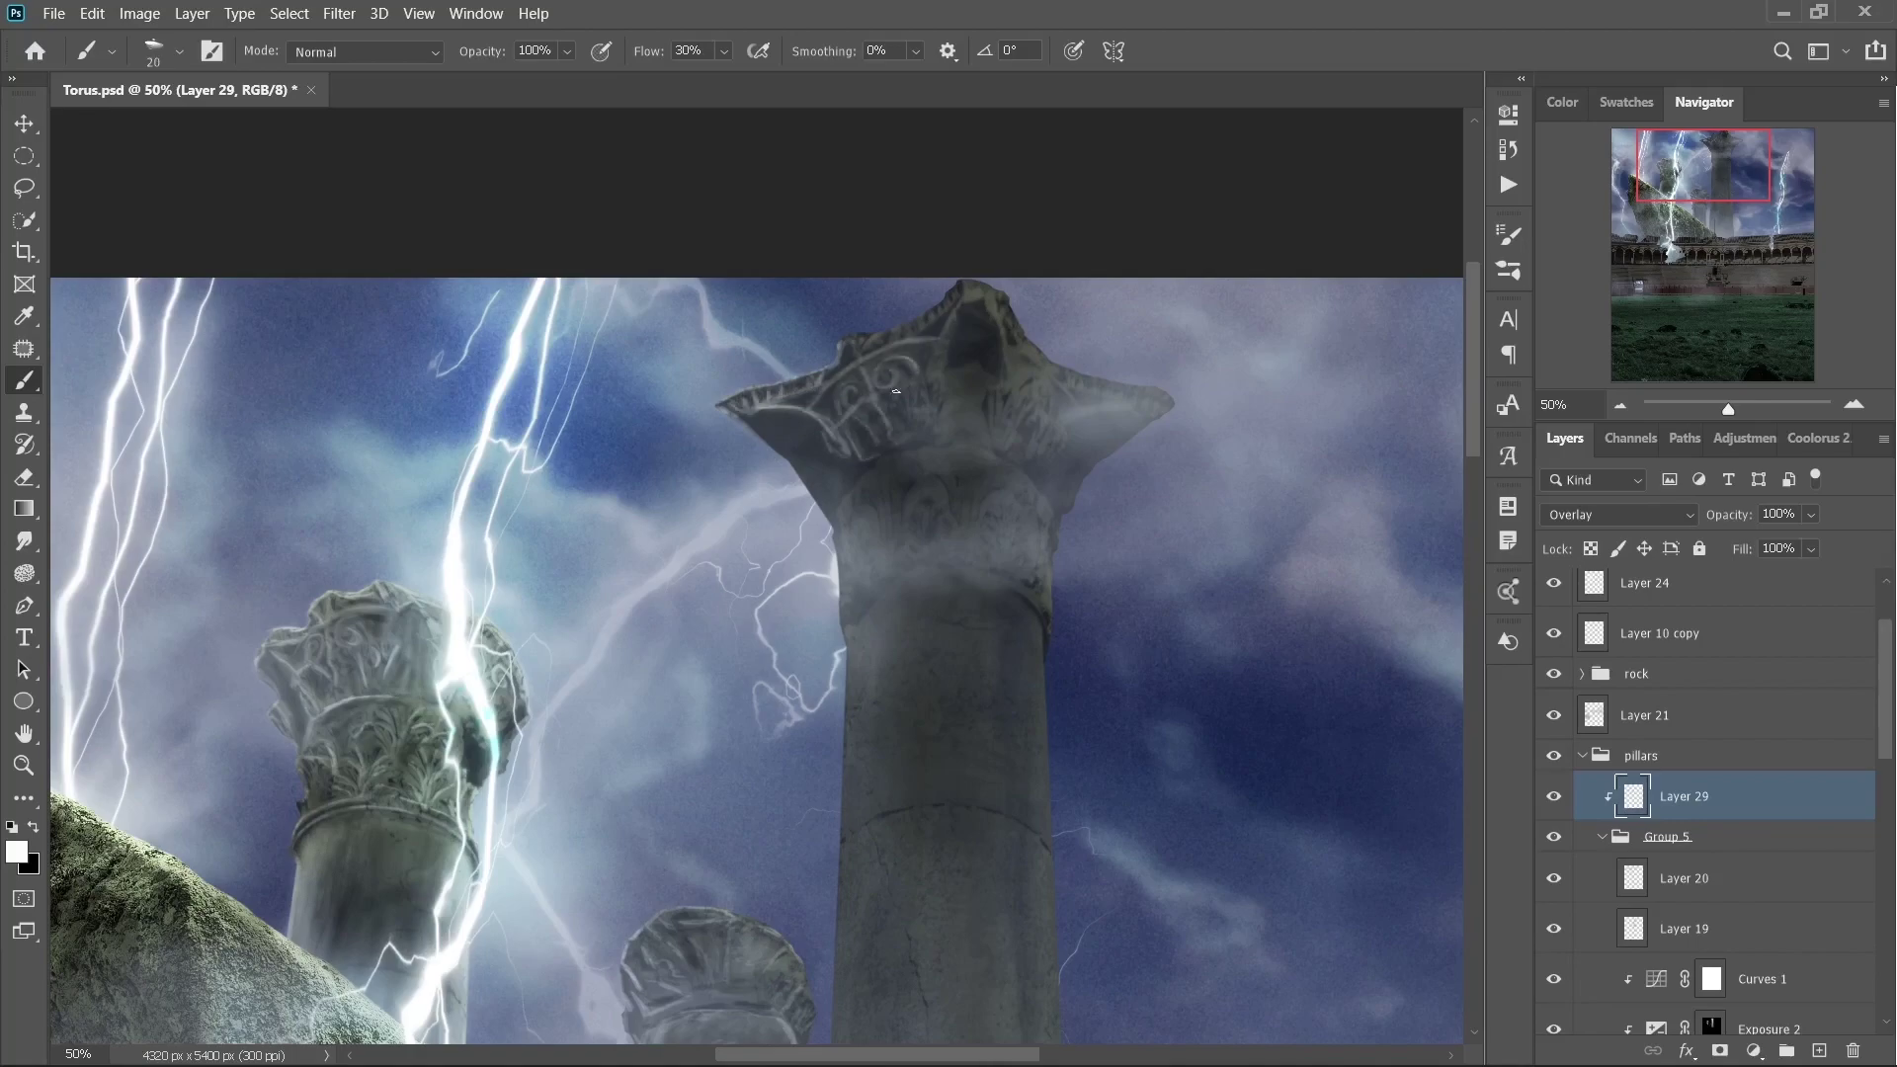
pyautogui.press(']')
pyautogui.press(']')
pyautogui.press(']')
pyautogui.moveTo(835, 542); pyautogui.dragTo(845, 1017)
pyautogui.scroll(-5, 840, 691)
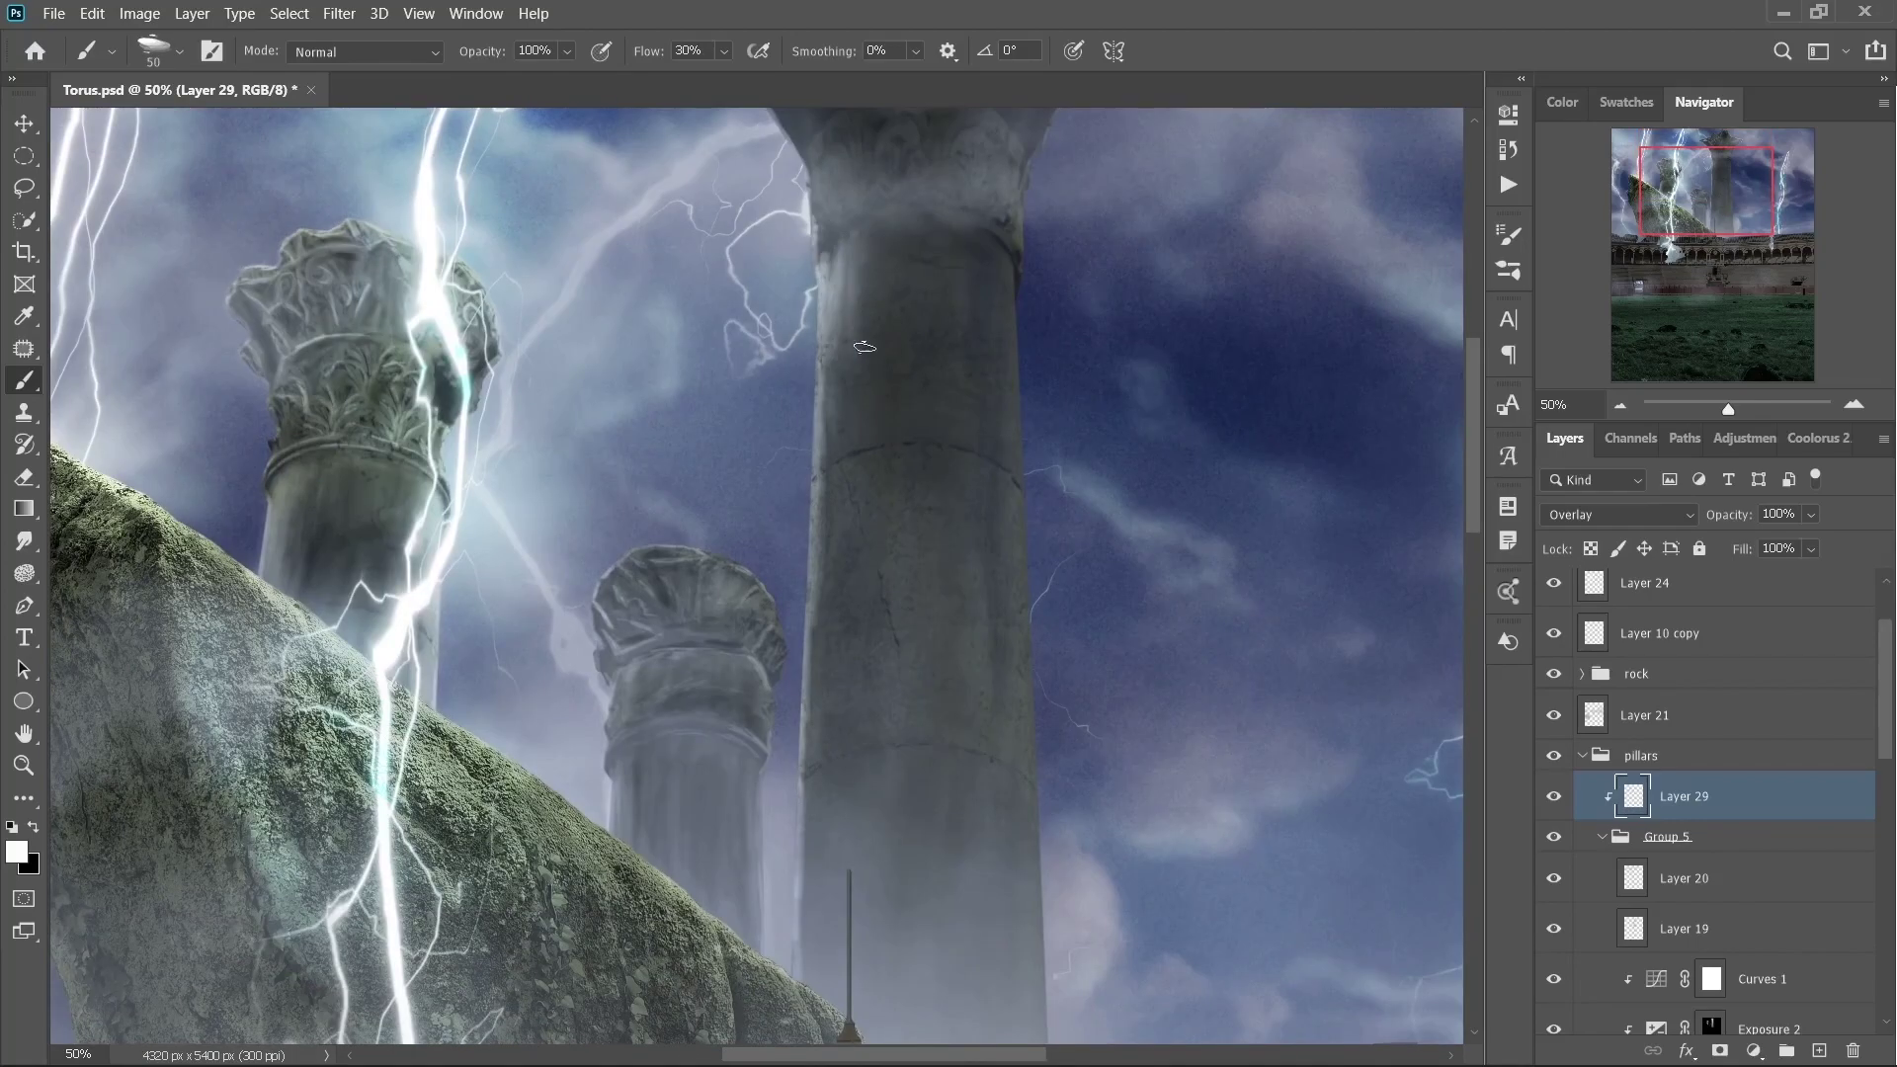
pyautogui.moveTo(859, 237); pyautogui.dragTo(815, 783)
# - Resize the brush between 25 and 100 and swap the paint colour while panning the pillars
pyautogui.scroll(3, 813, 692)
pyautogui.press('[')
pyautogui.press('[')
pyautogui.press('[')
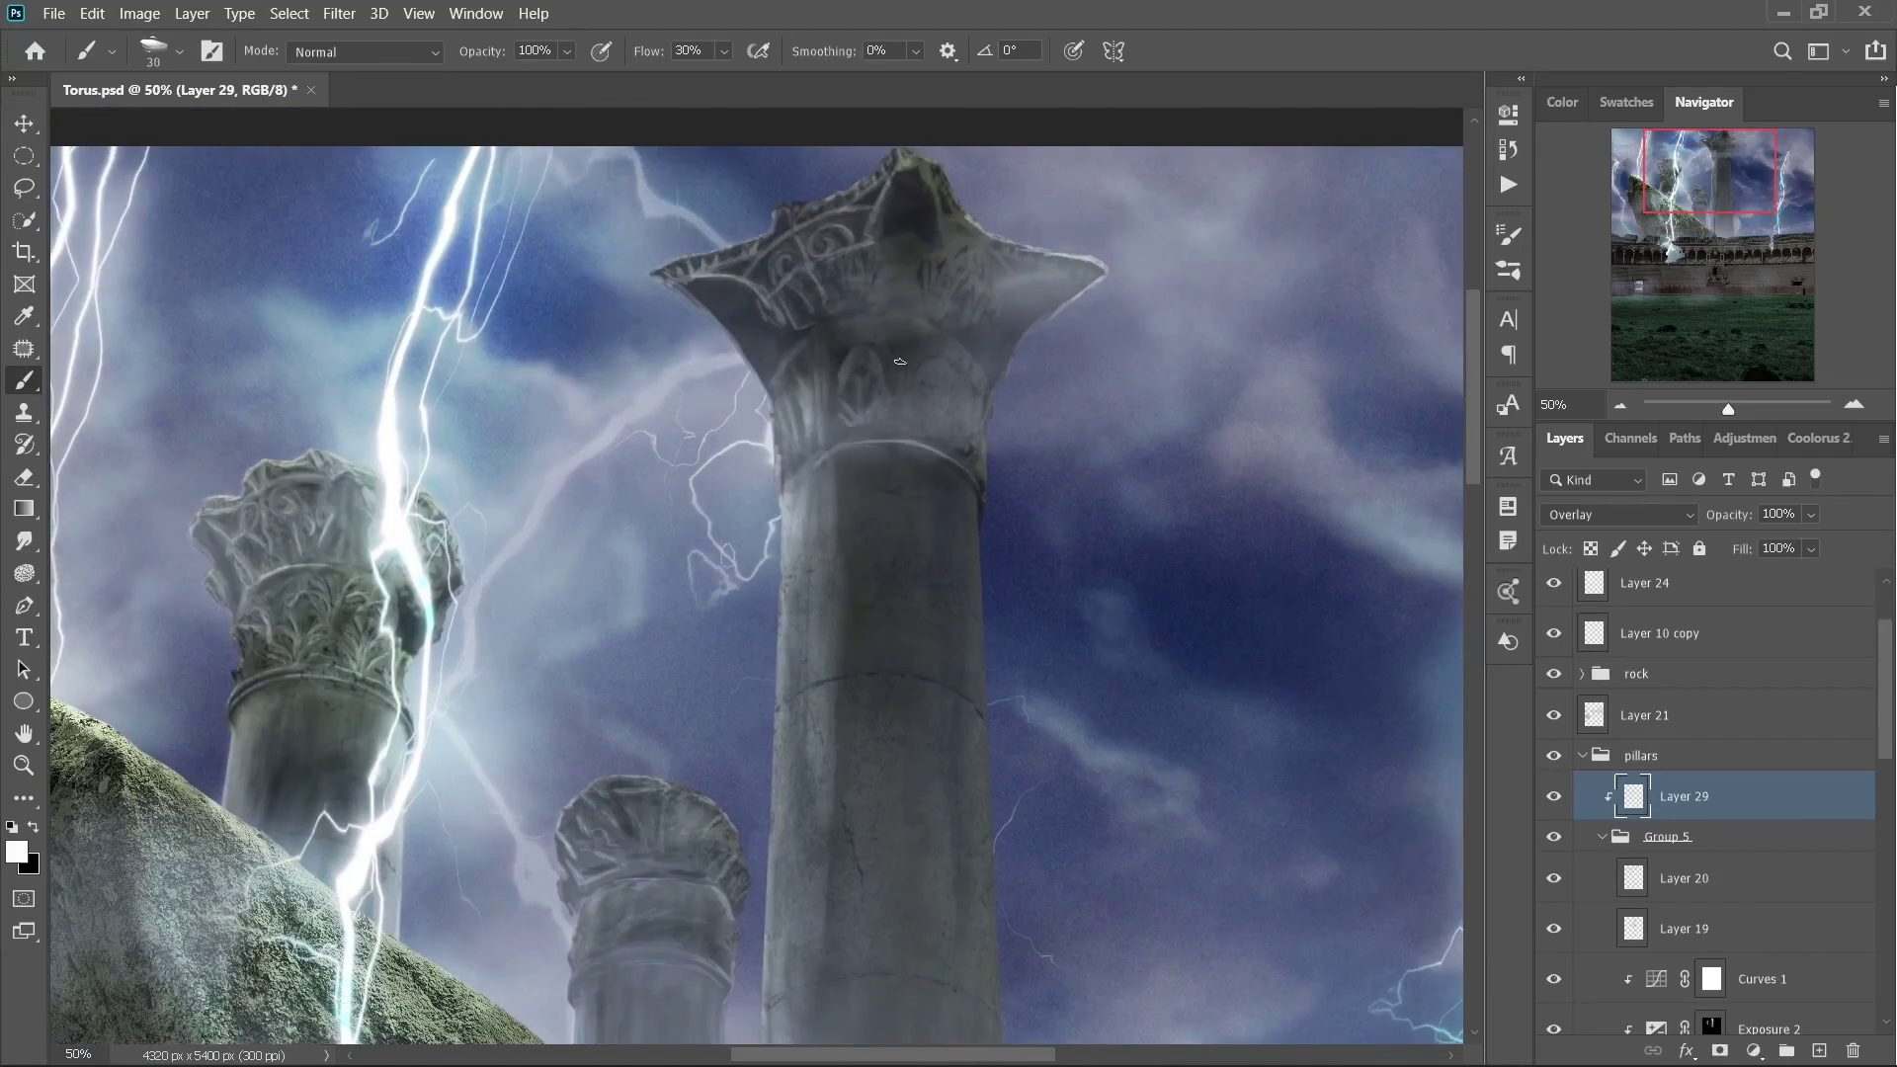
pyautogui.hscroll(5, 988, 444)
pyautogui.scroll(-1, 1016, 656)
pyautogui.press(']')
pyautogui.press(']')
pyautogui.press(']')
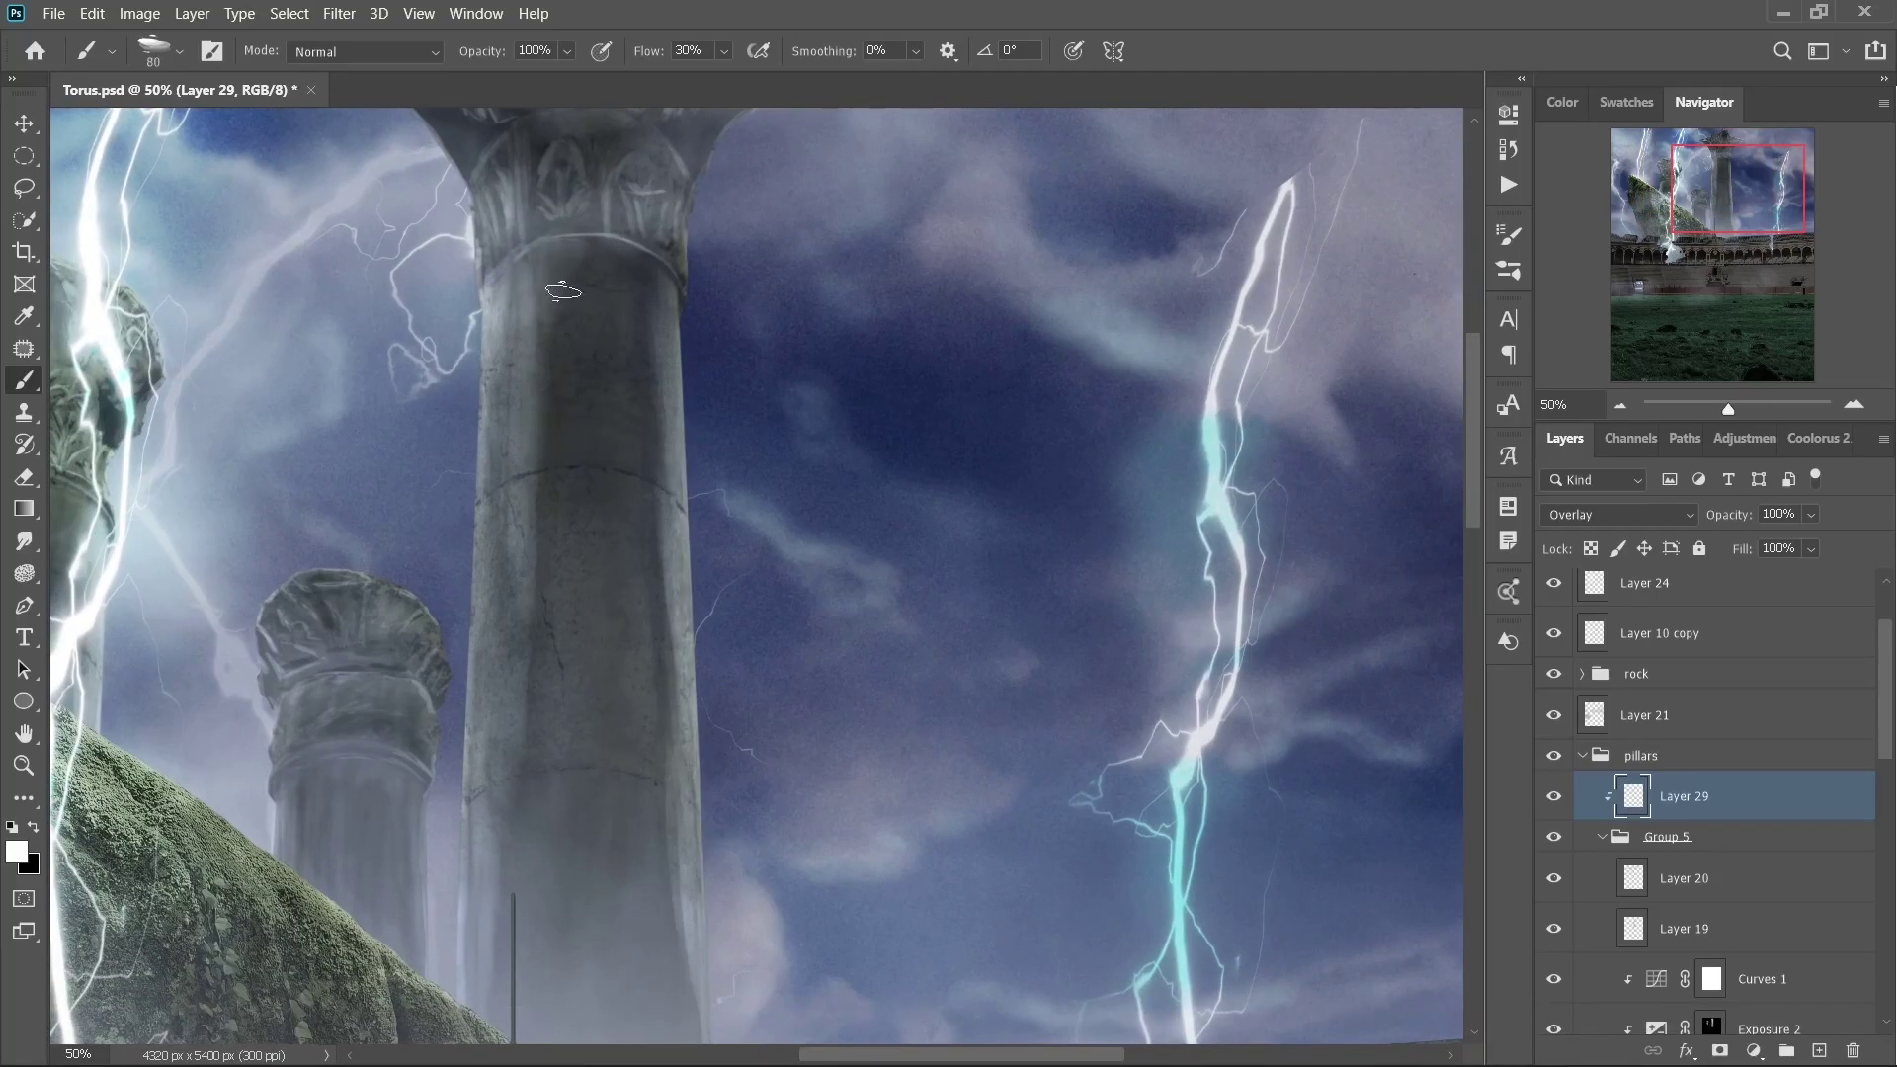
pyautogui.hotkey('ctrl', '-')
pyautogui.hotkey('ctrl', '-')
pyautogui.hotkey('ctrl', '-')
pyautogui.scroll(5, 743, 392)
pyautogui.press('[')
pyautogui.press('[')
pyautogui.press('[')
pyautogui.press('x')
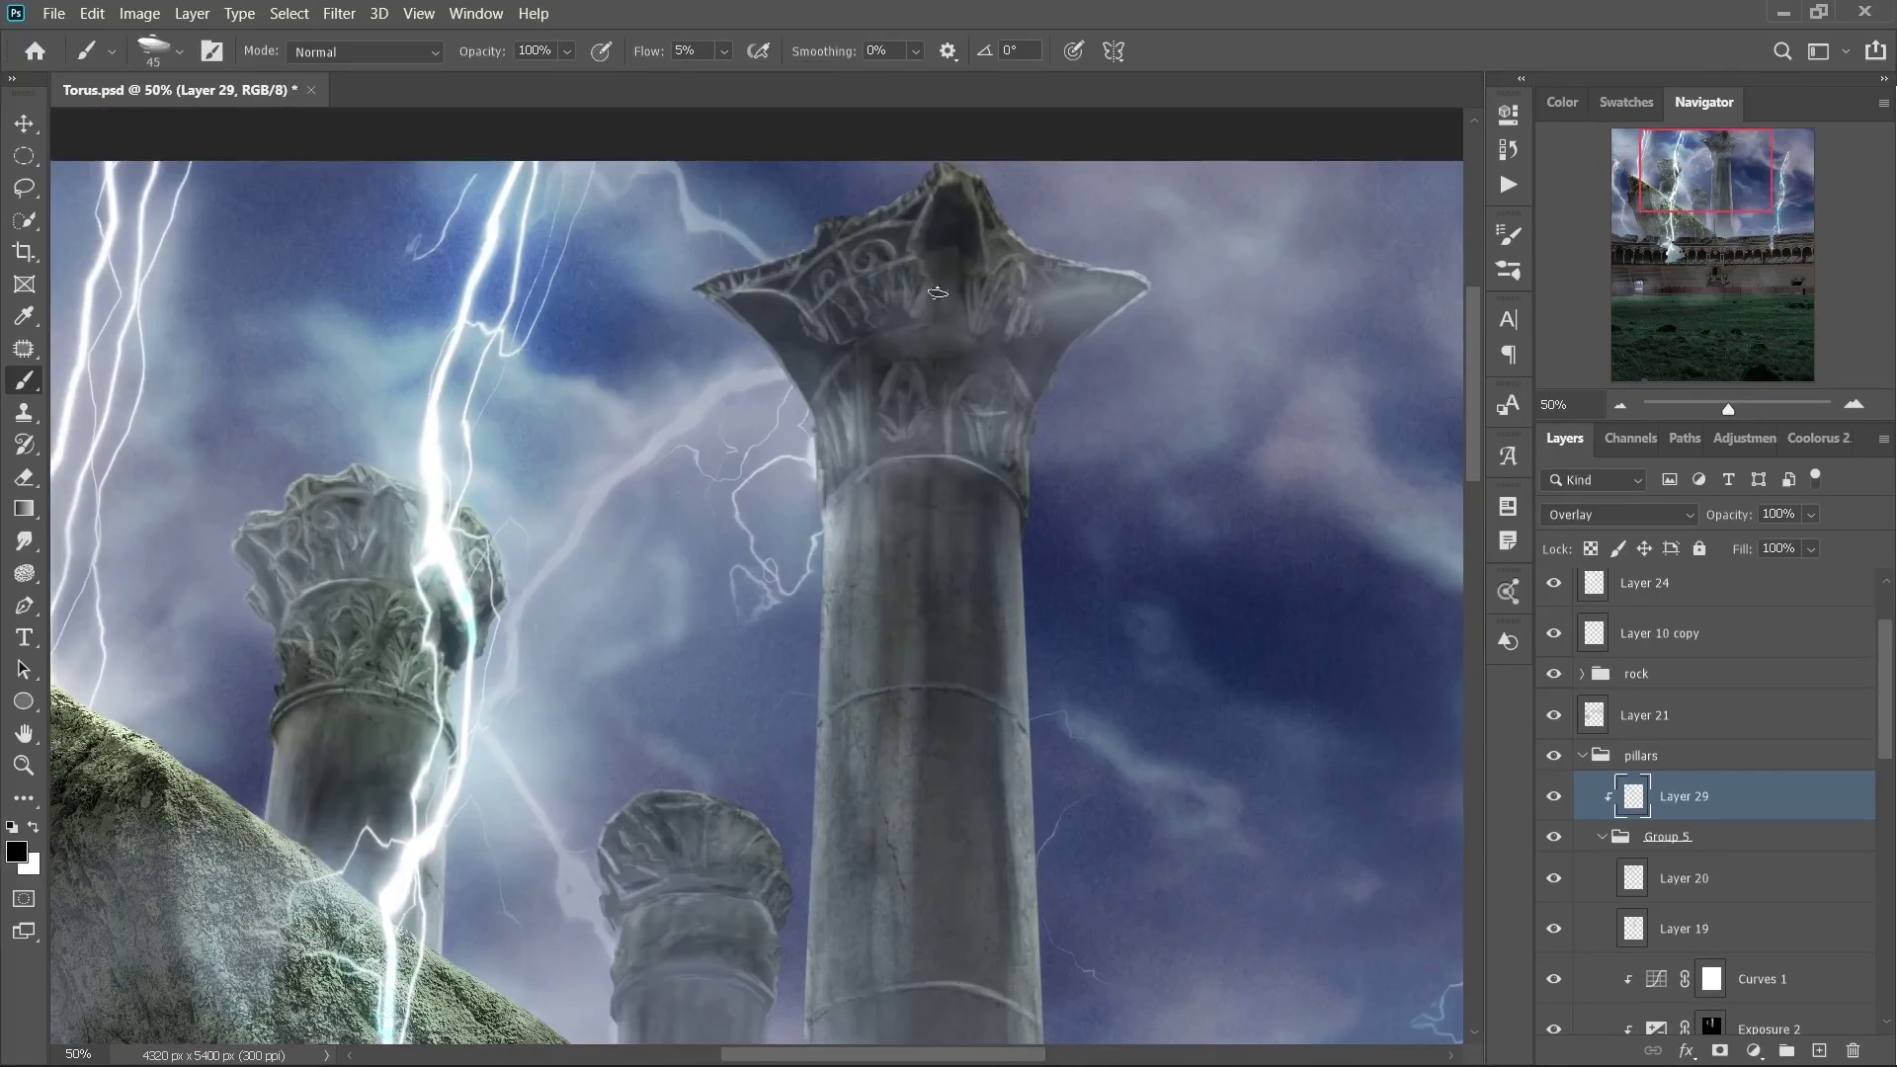
pyautogui.press(']')
pyautogui.press(']')
pyautogui.press(']')
pyautogui.scroll(-4, 966, 691)
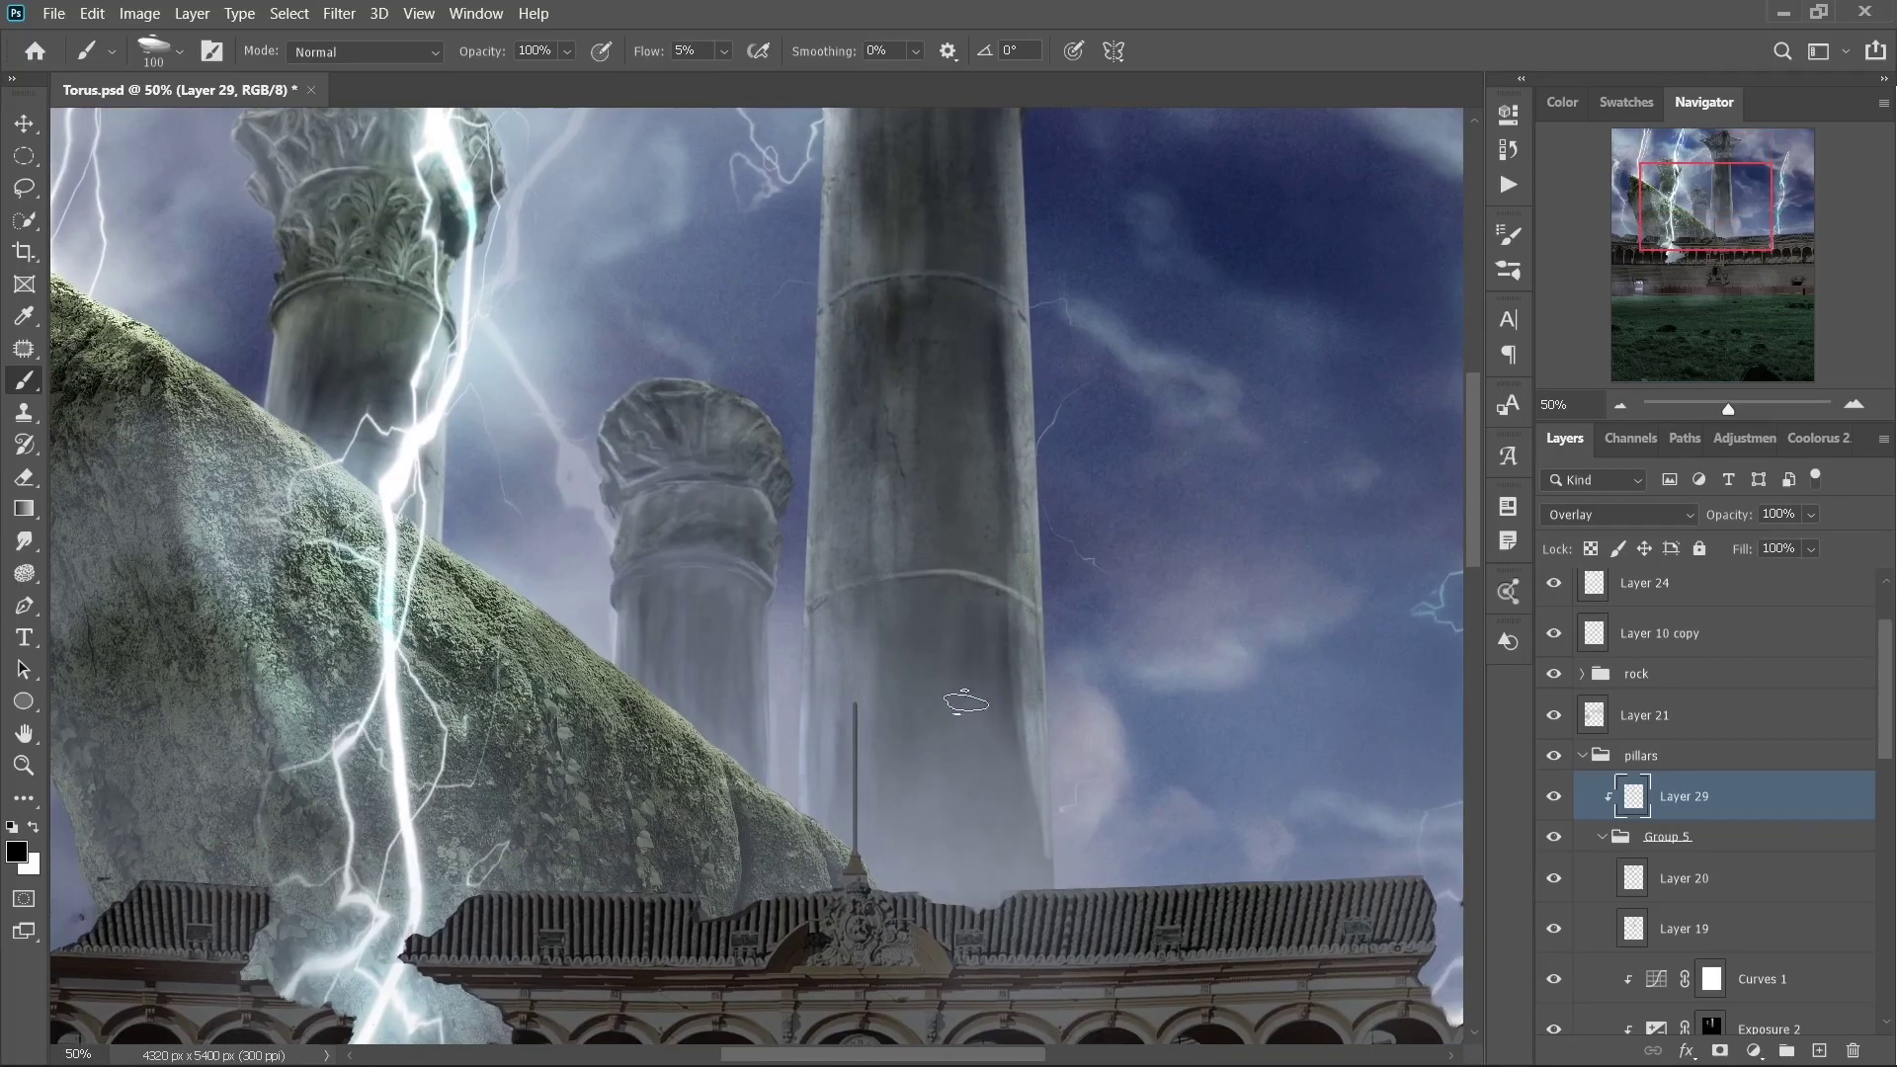
pyautogui.scroll(-3, 965, 701)
# - Add Layer 30 above Layer 29, clipped to the pillars
pyautogui.hotkey('ctrl', 'shift', 'alt', 'n')
pyautogui.press('x')
pyautogui.scroll(3, 297, 575)
# - Paint soft white light down the big pillar's shaft at 13% flow on Layer 30
pyautogui.press('[')
pyautogui.press('[')
pyautogui.press('[')
pyautogui.hotkey('shift', '1')
pyautogui.hotkey('shift', '3')
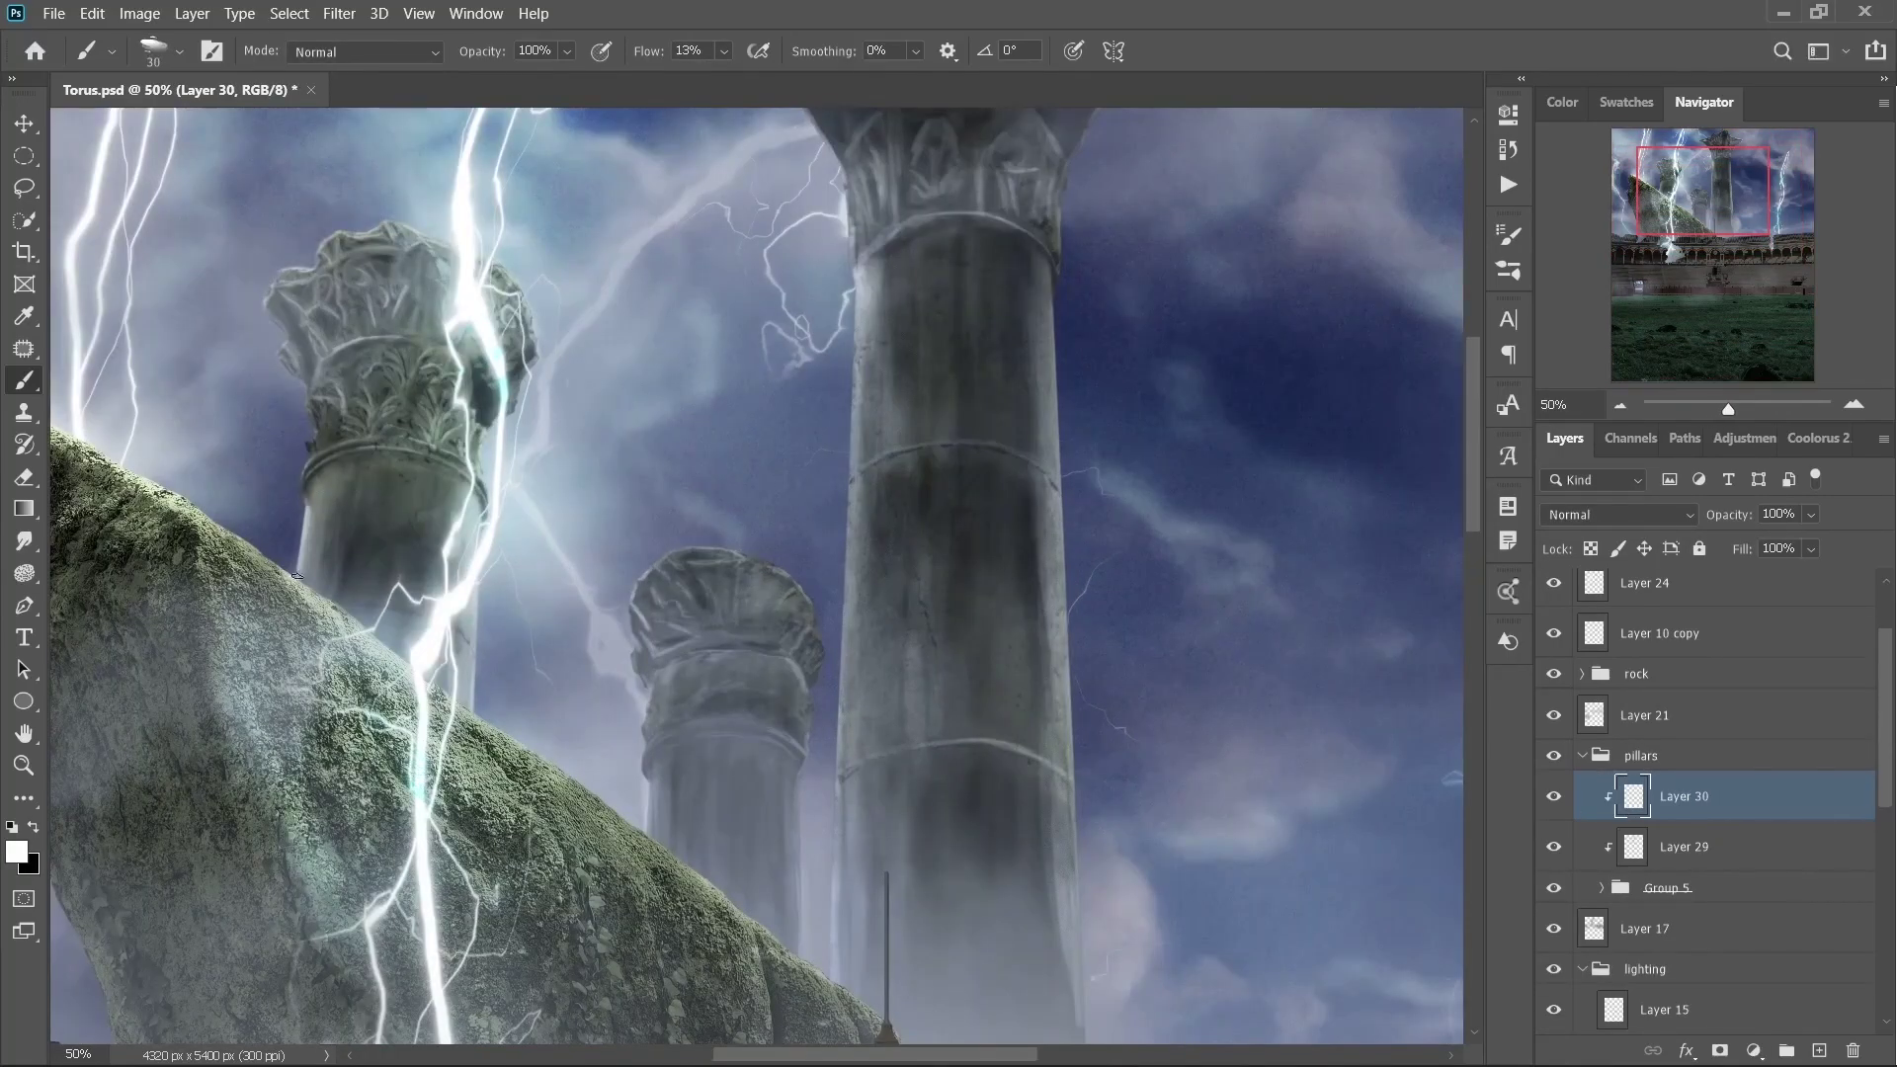
pyautogui.press(']')
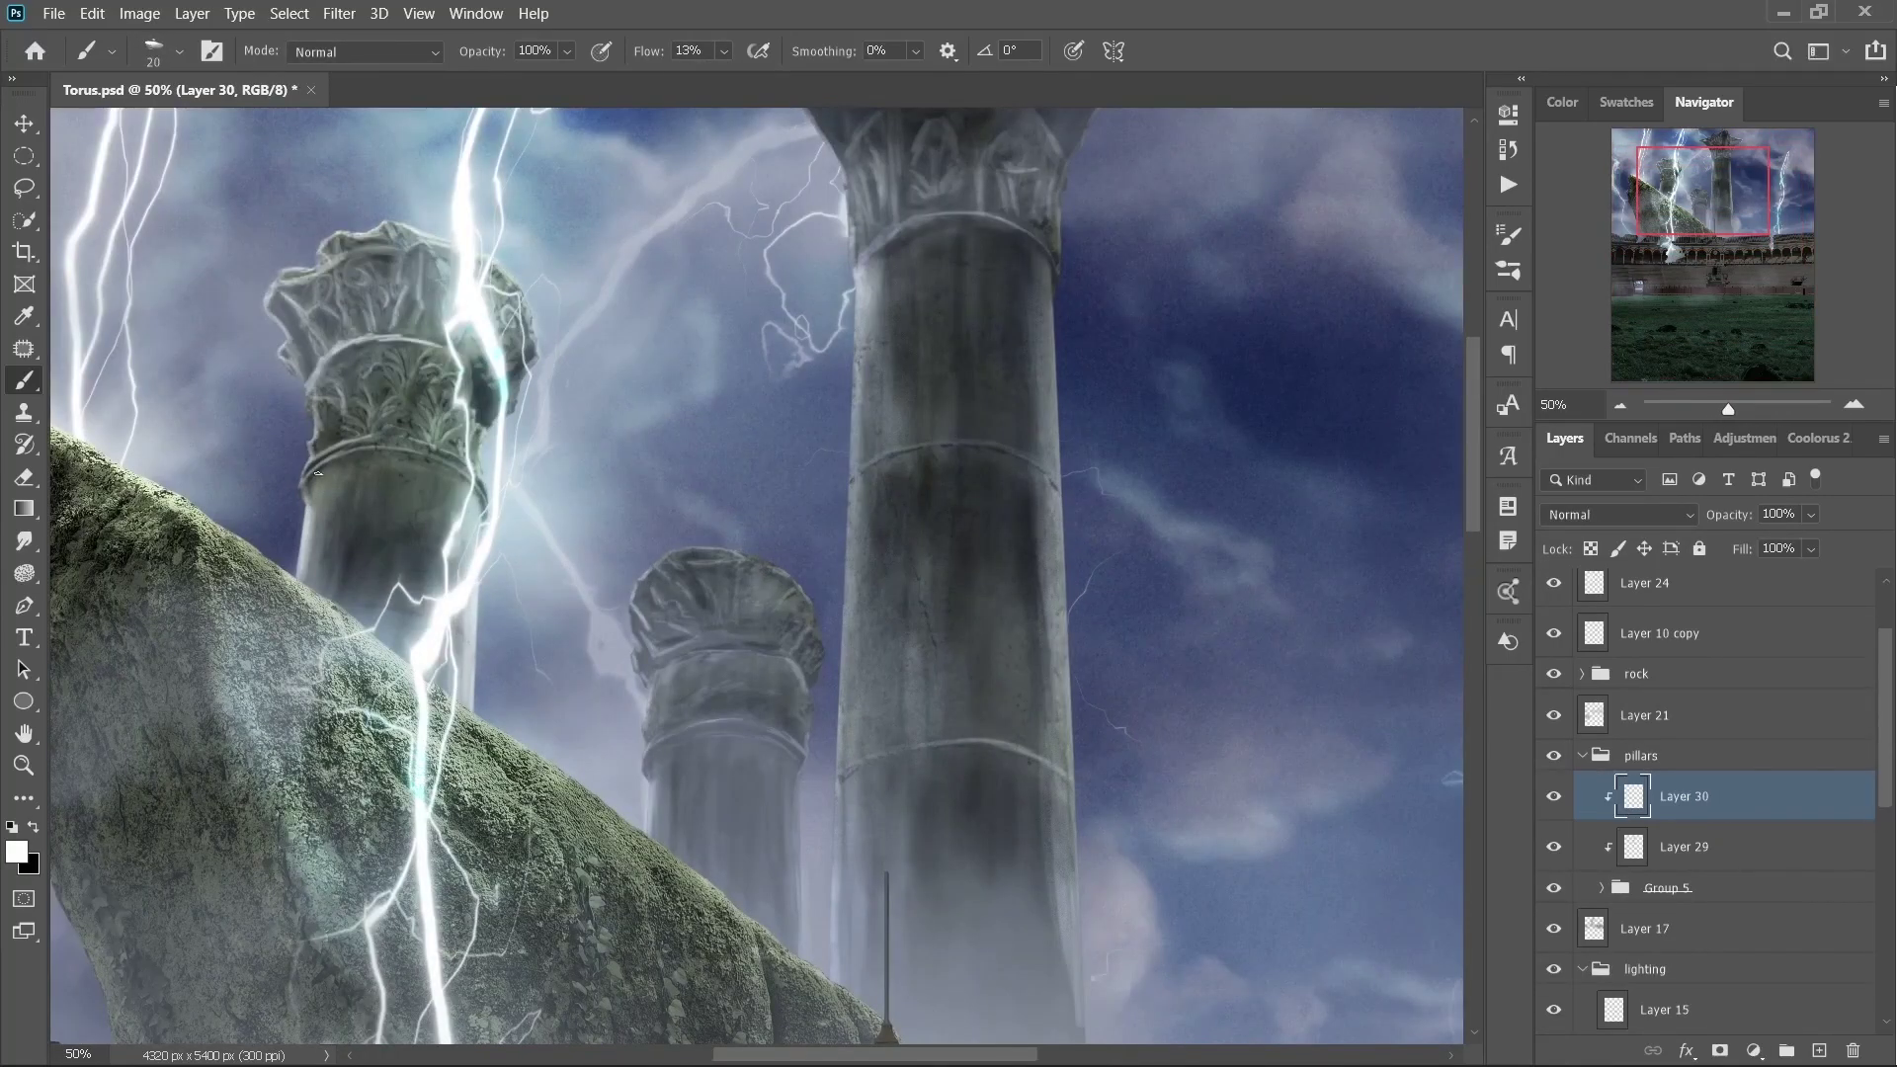
pyautogui.press(']')
pyautogui.press(']')
pyautogui.press(']')
pyautogui.moveTo(853, 276); pyautogui.dragTo(853, 726)
pyautogui.moveTo(869, 237); pyautogui.dragTo(845, 958)
pyautogui.hotkey('ctrl', '-')
pyautogui.moveTo(860, 296); pyautogui.dragTo(826, 553)
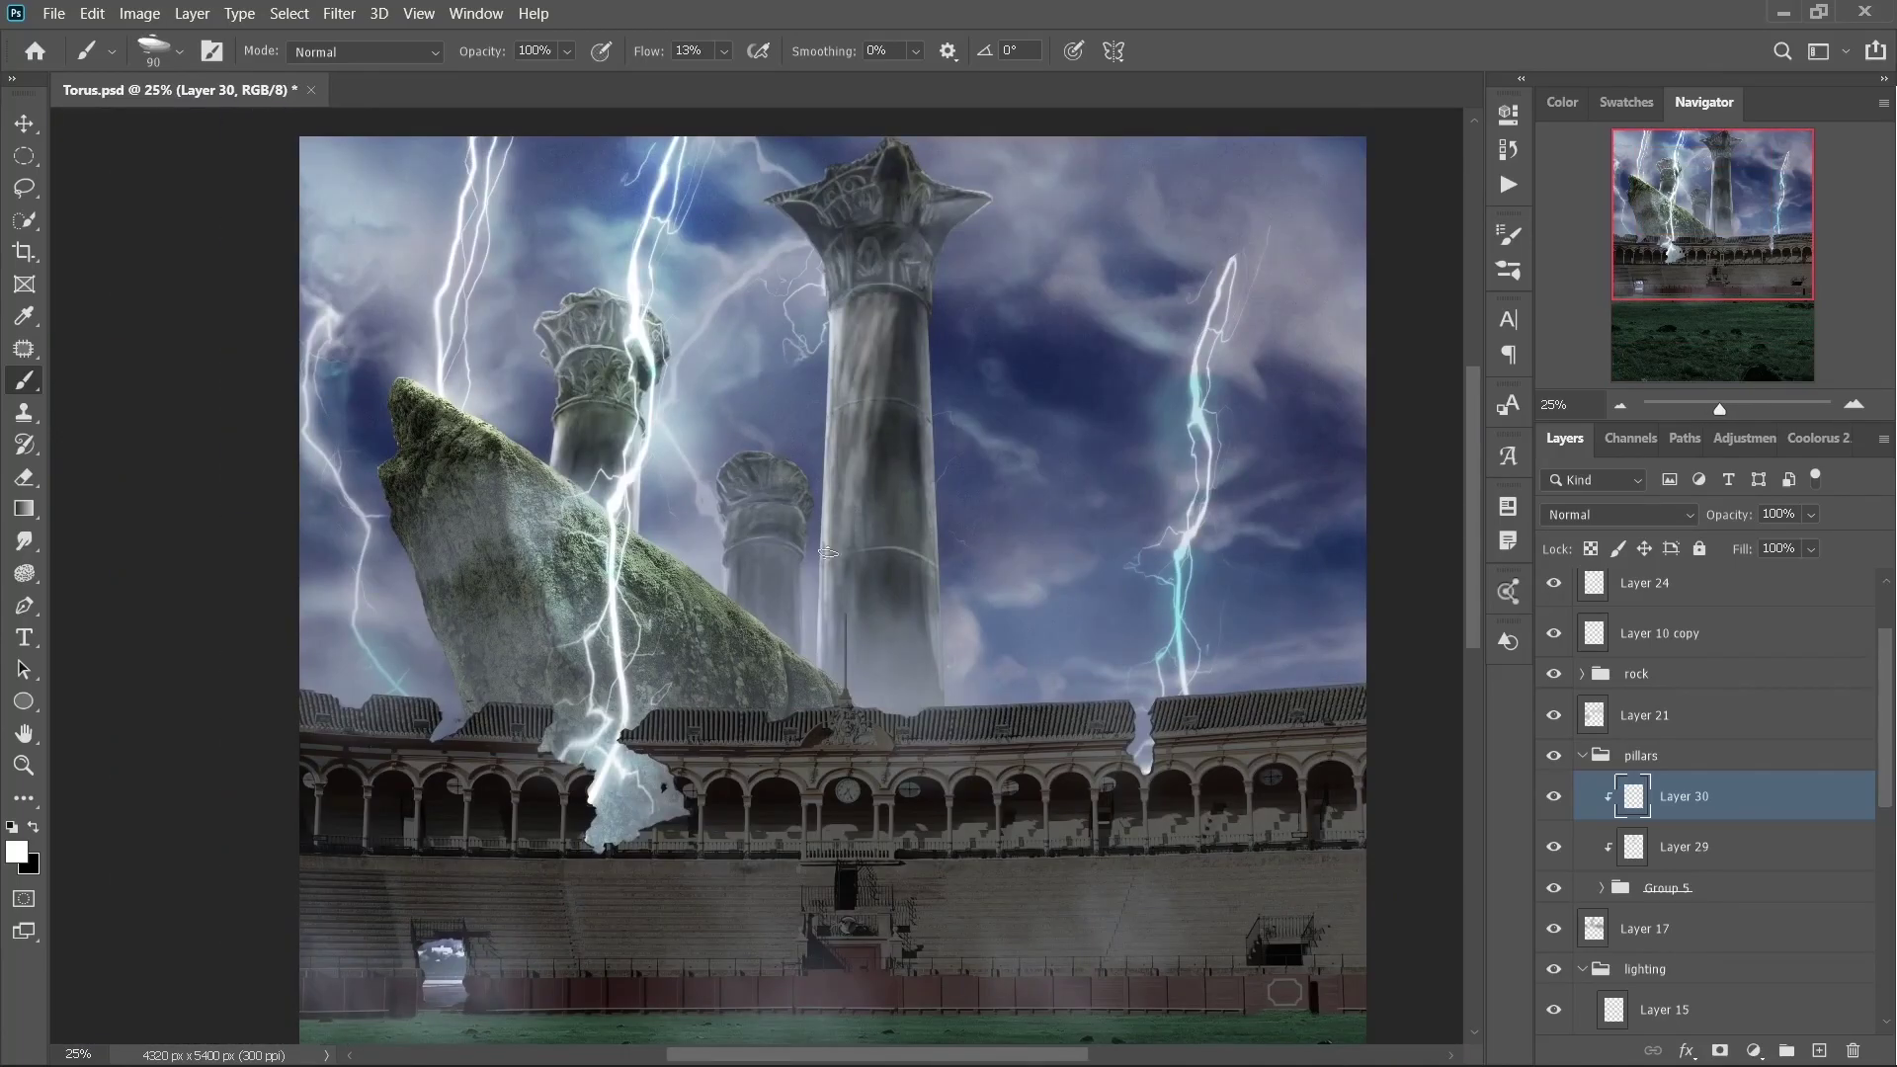
# - Brighten the big pillar's capital with a 25 px white brush
pyautogui.hotkey('ctrl', '+')
pyautogui.press('[')
pyautogui.press('[')
pyautogui.press('[')
pyautogui.hotkey('ctrl', '+')
pyautogui.press('[')
pyautogui.press('[')
pyautogui.press('[')
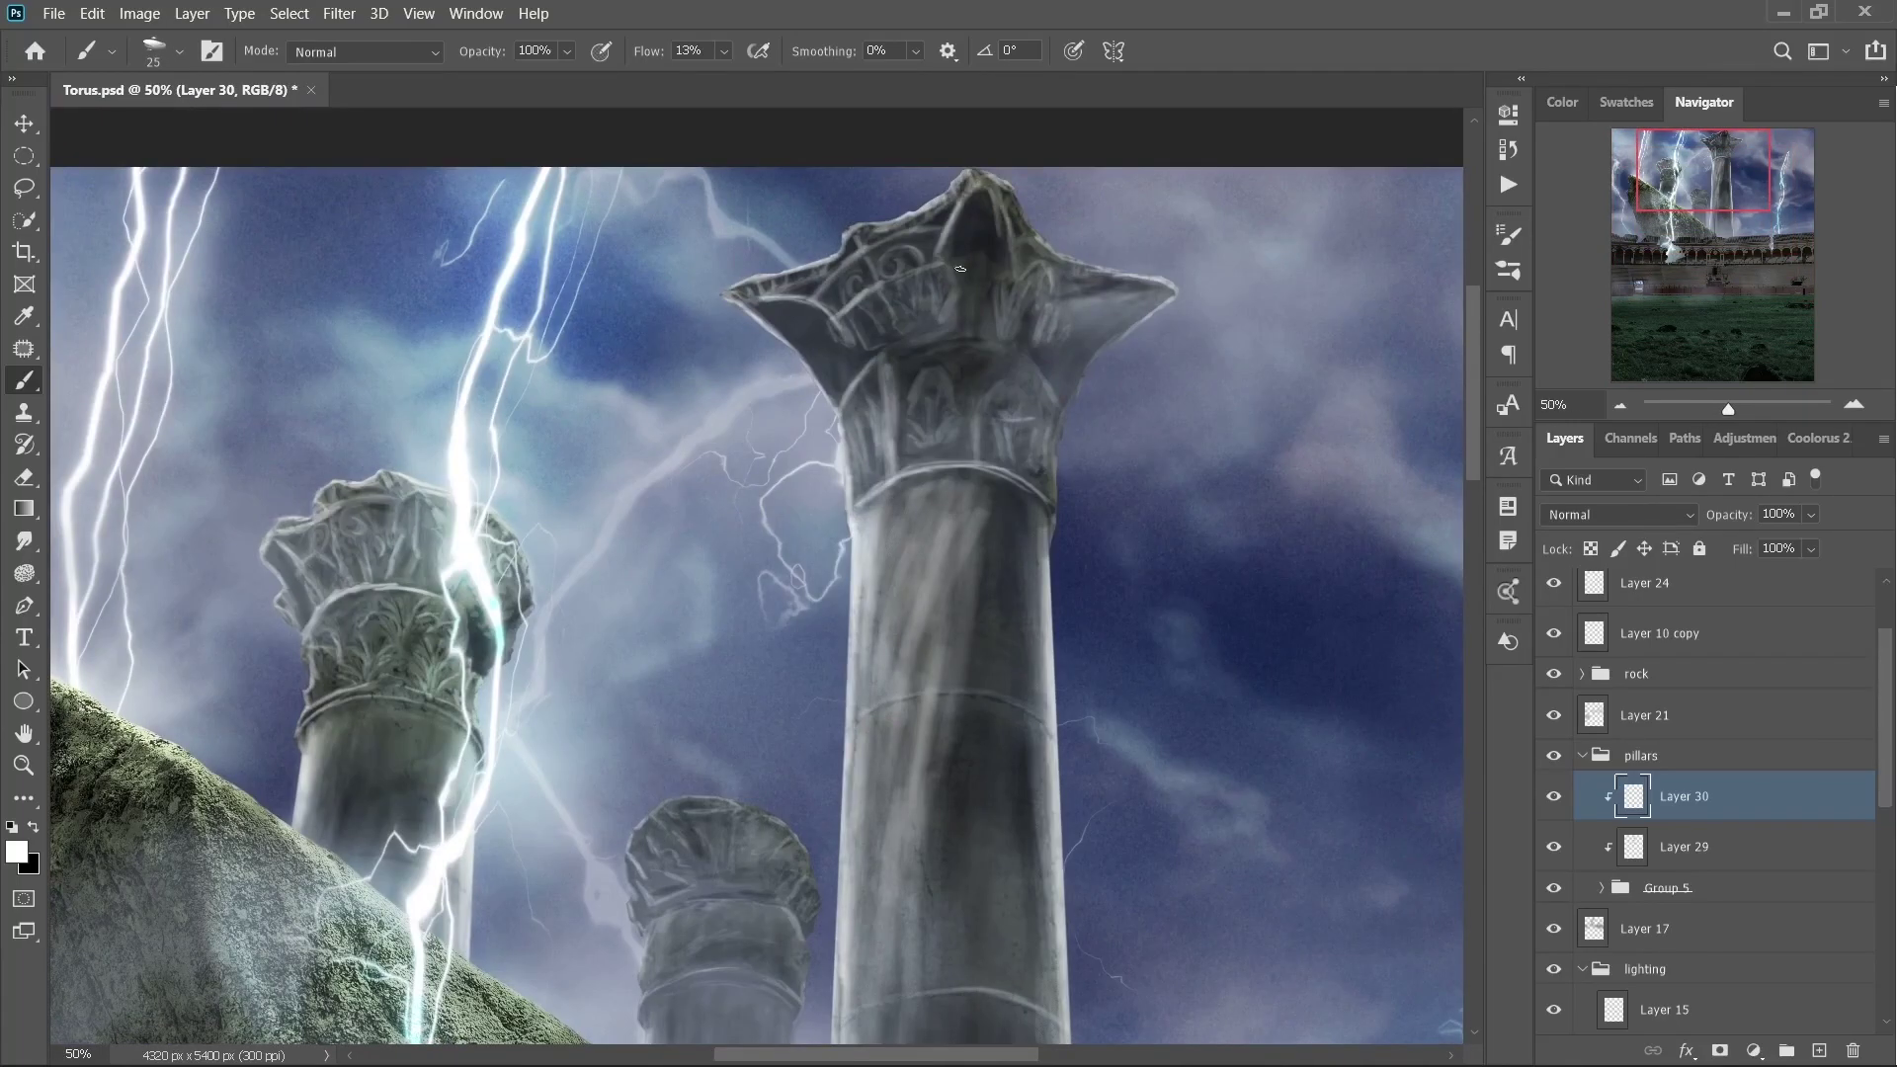
pyautogui.moveTo(959, 268)
pyautogui.mouseDown()
pyautogui.moveTo(869, 346)
pyautogui.moveTo(874, 474)
pyautogui.mouseUp()
# - Add Multiply Layer 31 and paint black shading on the big pillar's capital at 4% flow
pyautogui.scroll(-3, 988, 593)
pyautogui.press(']')
pyautogui.press(']')
pyautogui.press(']')
pyautogui.hotkey('shift', '0')
pyautogui.hotkey('shift', '4')
pyautogui.hotkey('ctrl', '-')
pyautogui.hotkey('ctrl', '-')
pyautogui.hotkey('ctrl', '-')
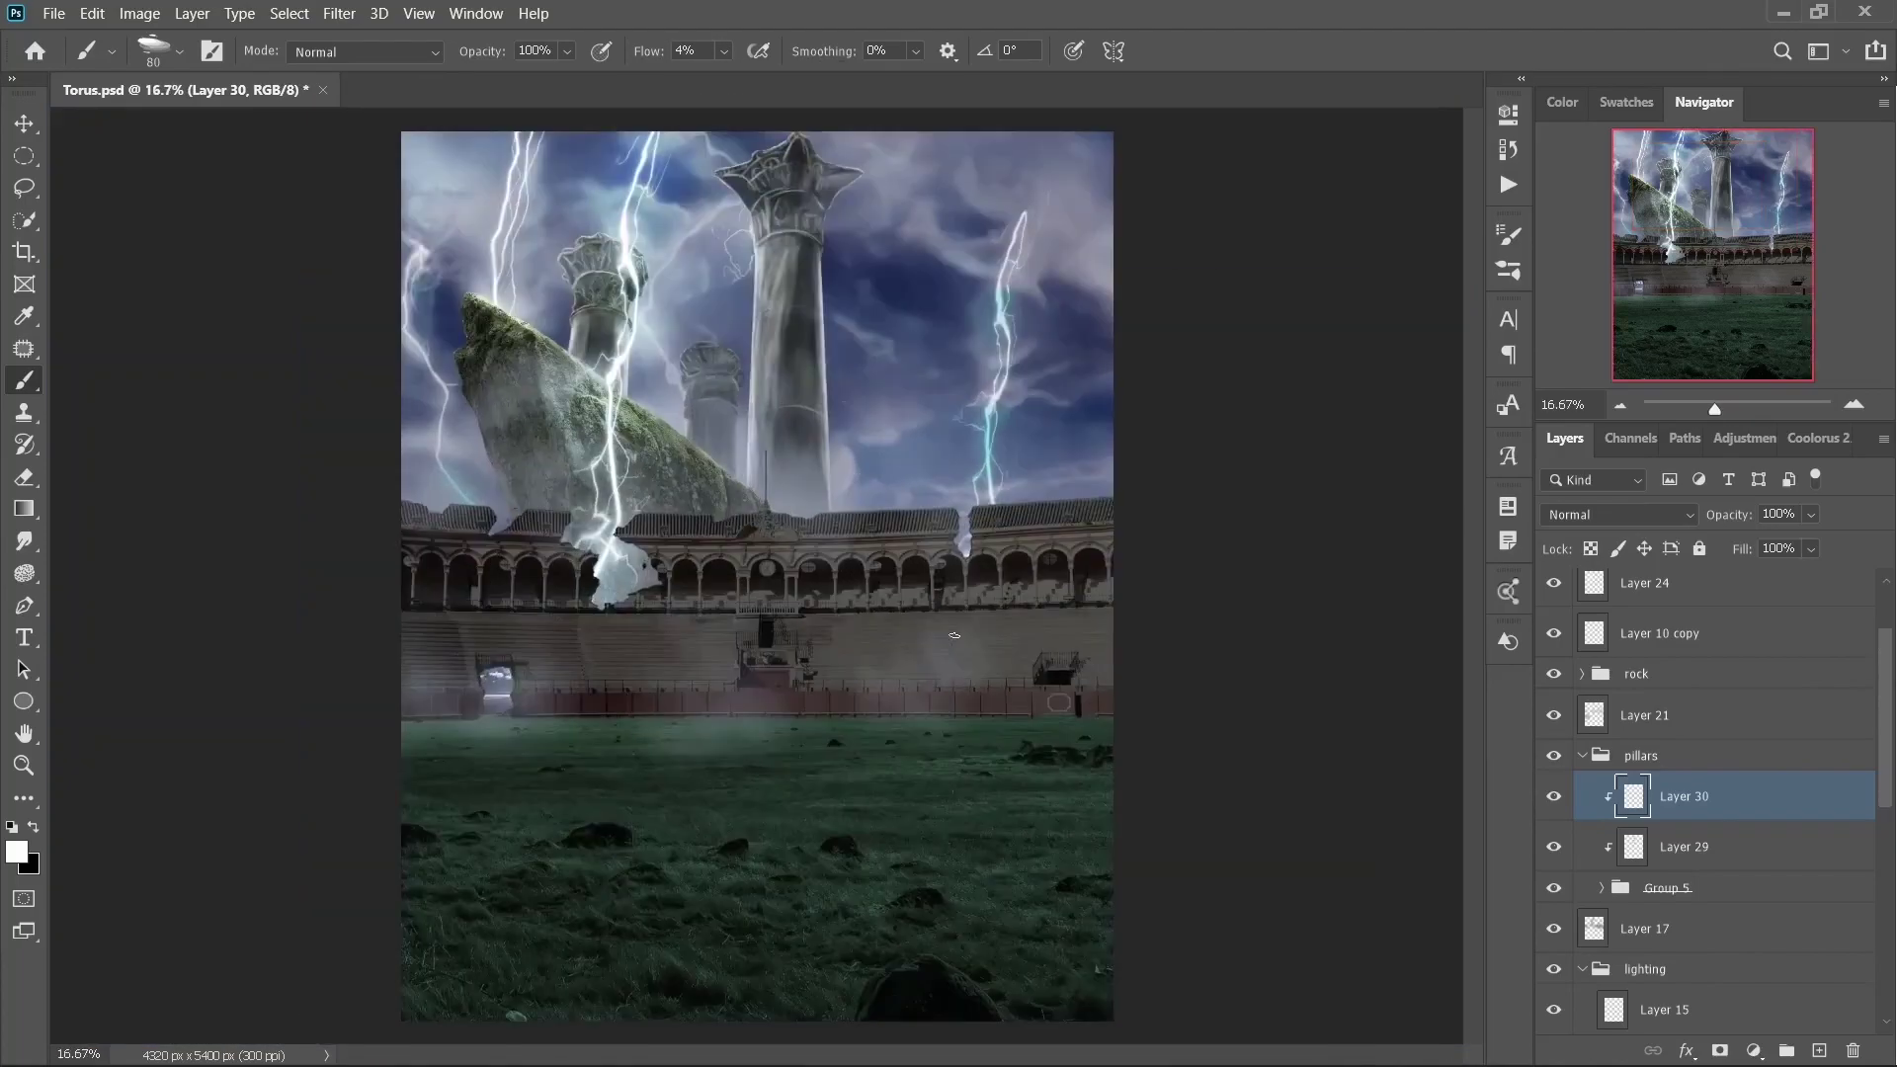
pyautogui.hotkey('ctrl', '+')
pyautogui.hotkey('ctrl', 'shift', 'alt', 'n')
pyautogui.hotkey('ctrl', '+')
pyautogui.hotkey('shift', 'alt', 'm')
pyautogui.moveTo(879, 326); pyautogui.dragTo(849, 464)
# - Darken the small pillar's capital and left pillar's shaft, then collapse the pillars group
pyautogui.hotkey('ctrl', '+')
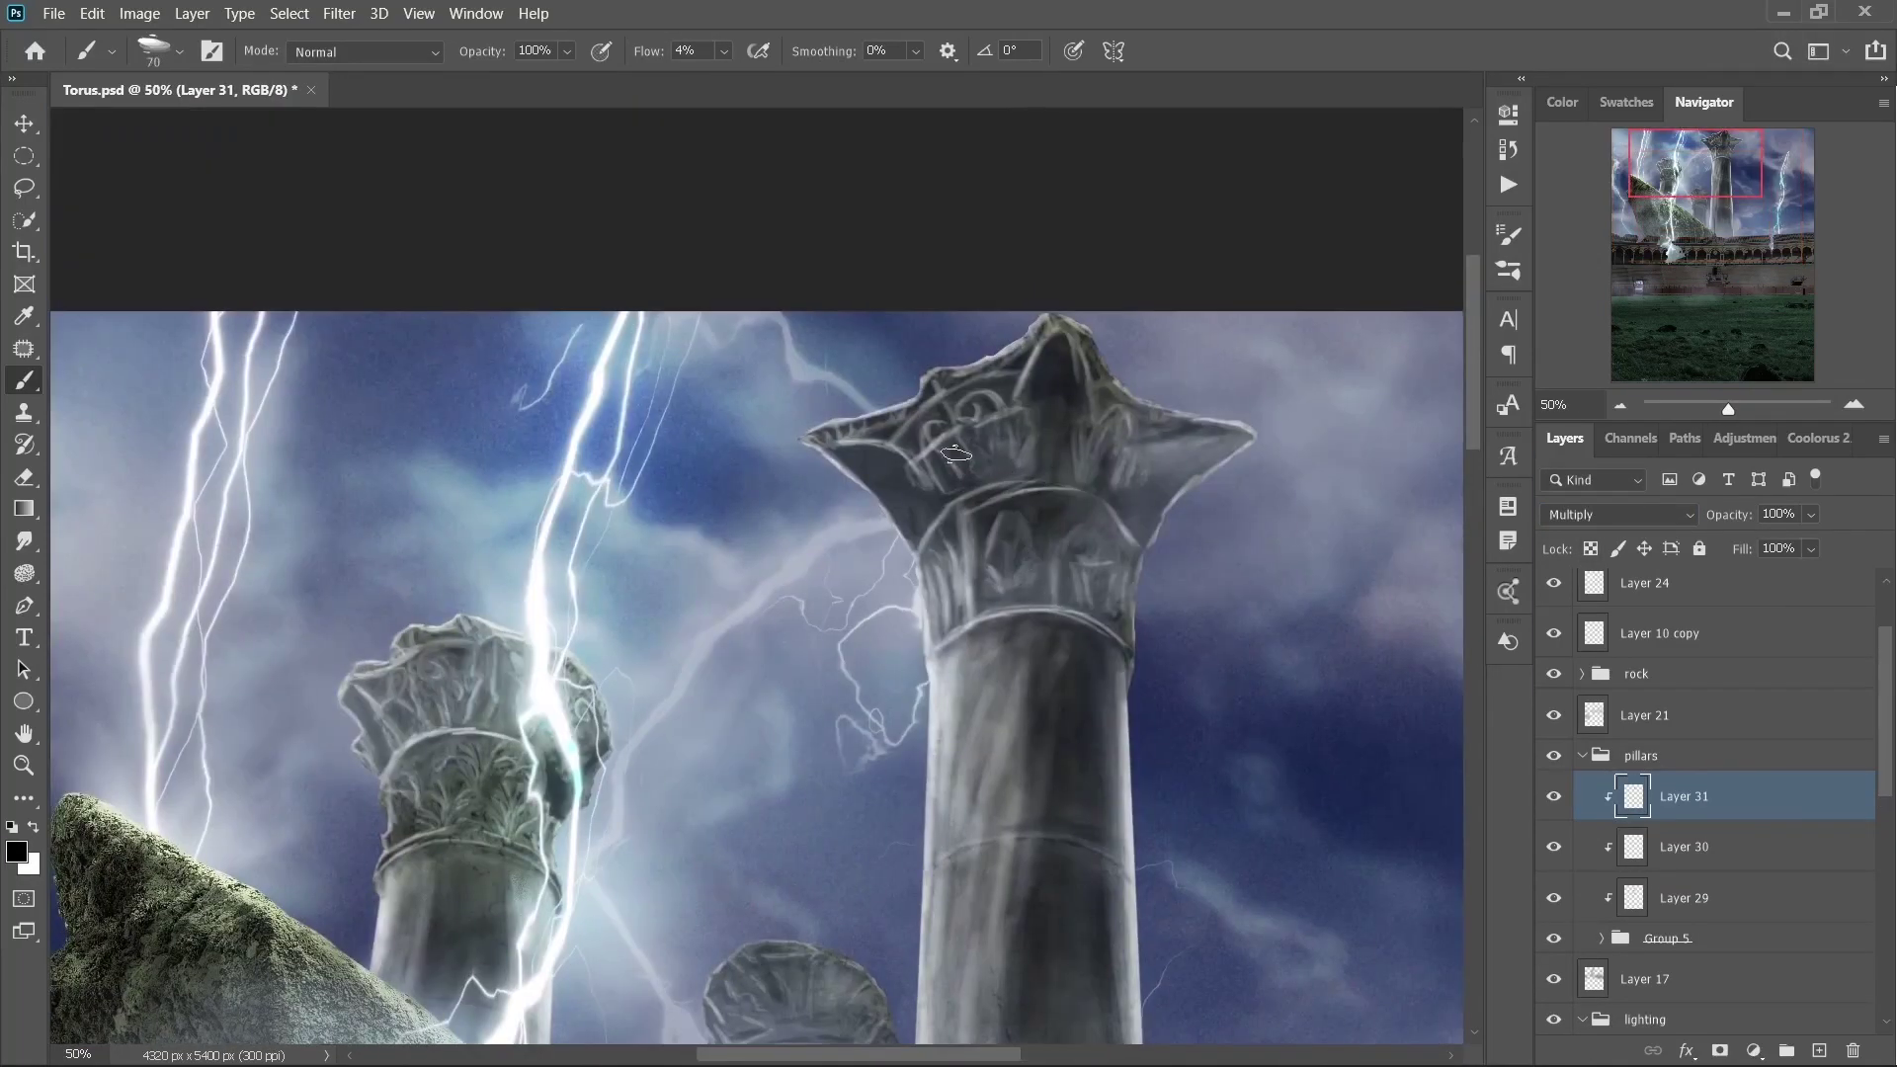
pyautogui.scroll(-3, 1086, 474)
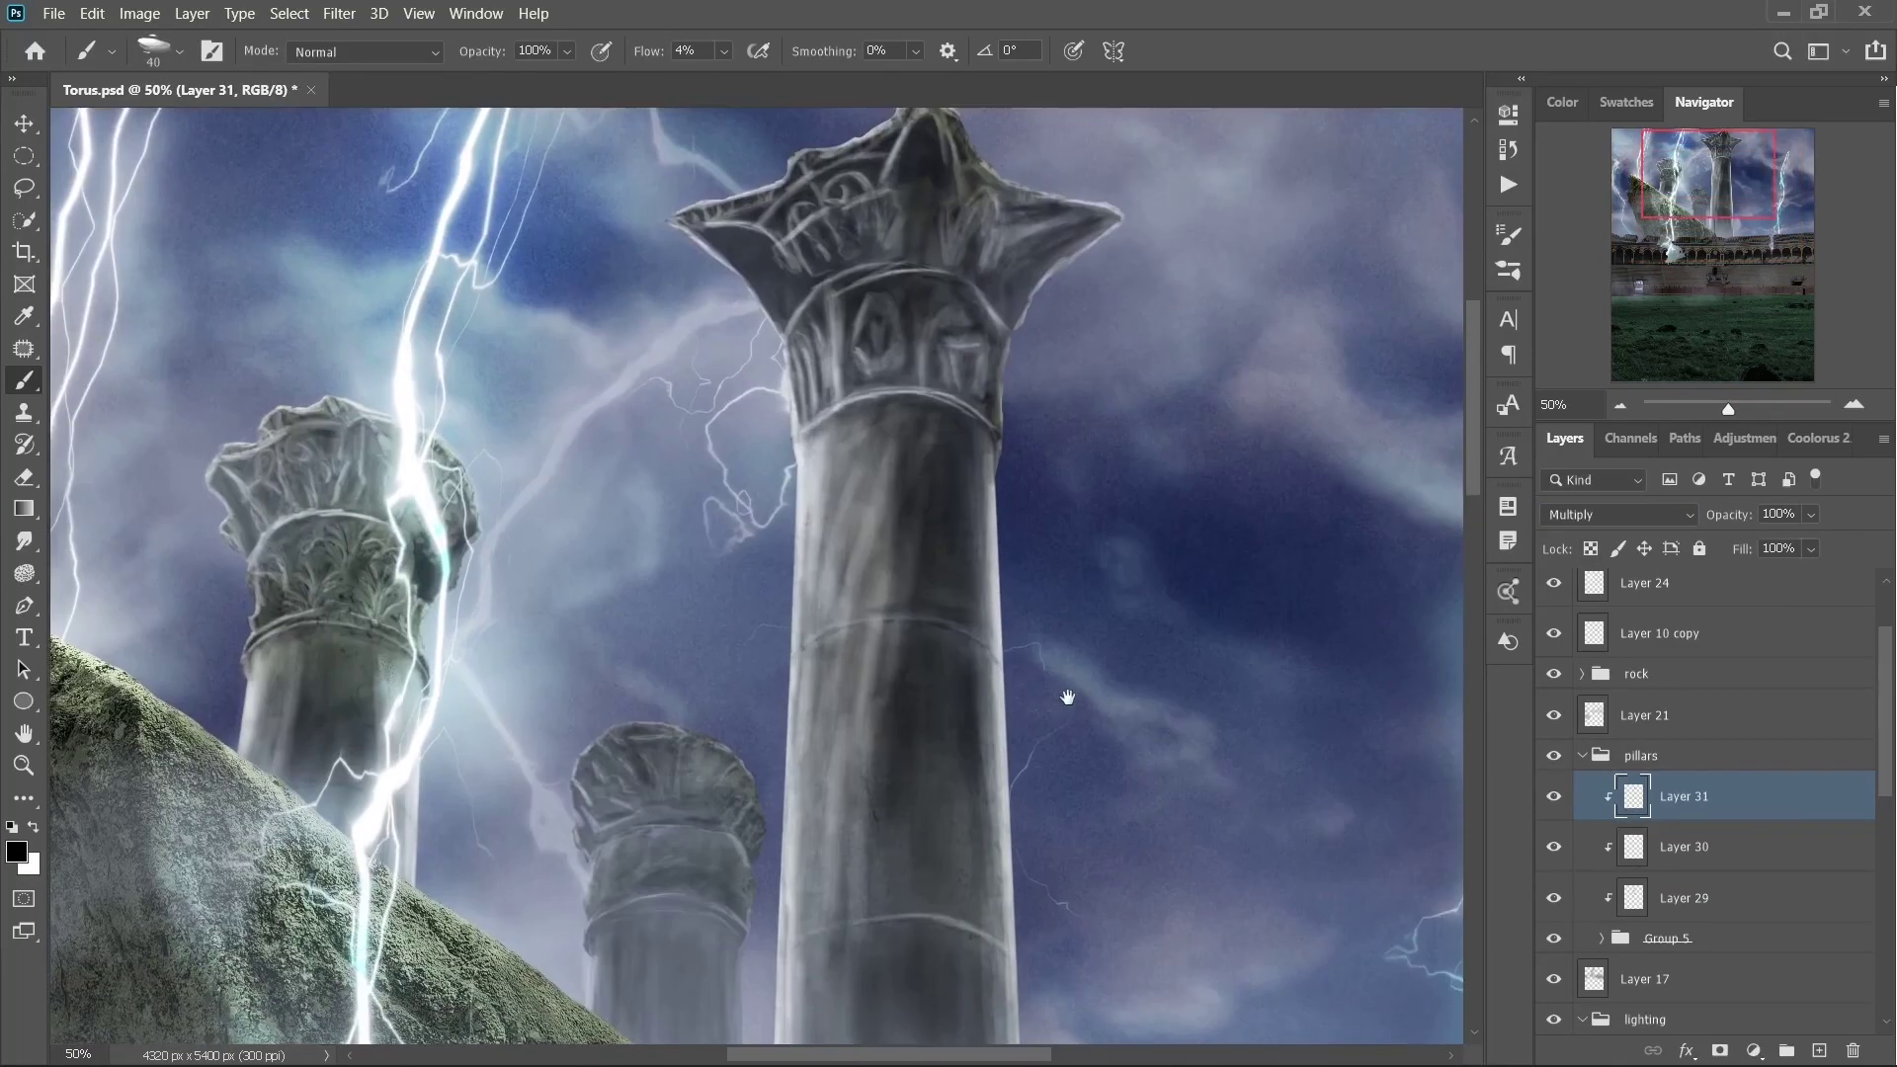
pyautogui.scroll(-3, 988, 513)
pyautogui.hscroll(-3, 988, 514)
pyautogui.hotkey('ctrl', '+')
pyautogui.moveTo(954, 553); pyautogui.dragTo(988, 608)
pyautogui.press(']')
pyautogui.press(']')
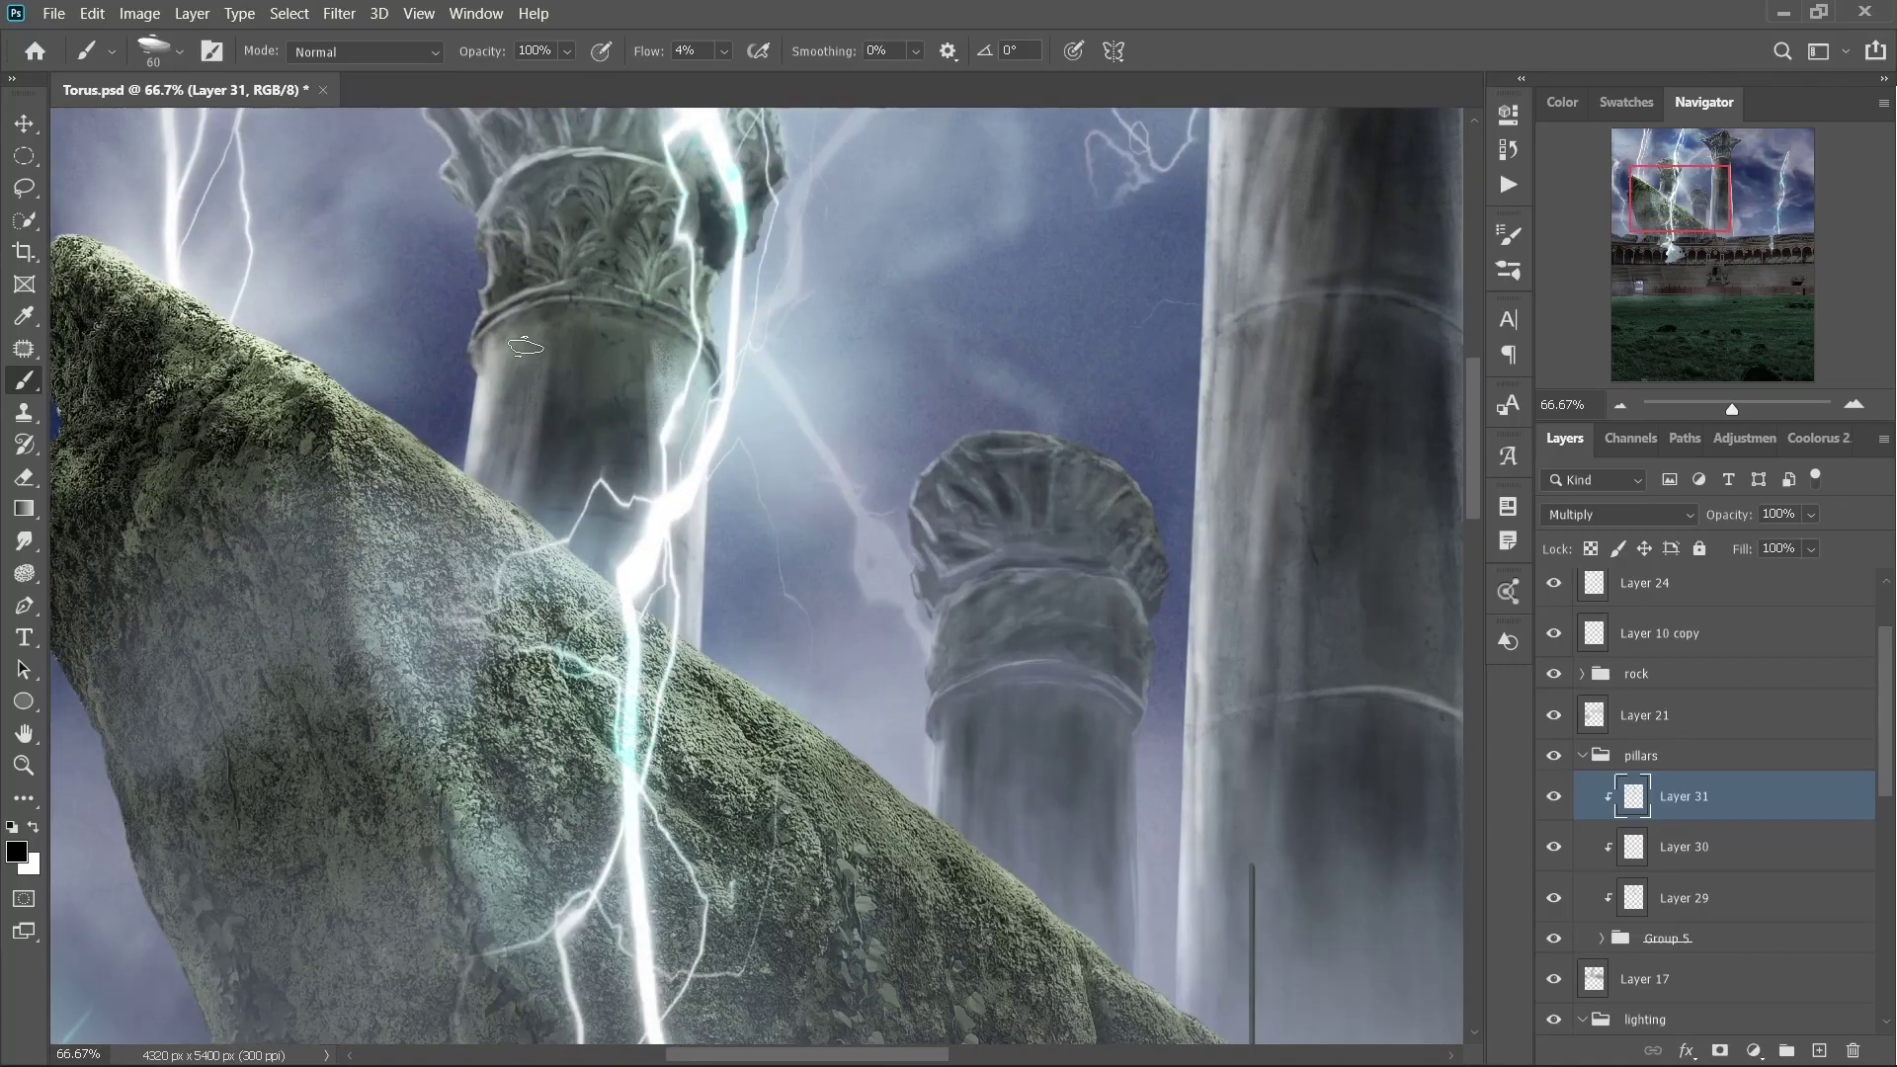
pyautogui.moveTo(538, 350); pyautogui.dragTo(538, 412)
pyautogui.hotkey('ctrl', '-')
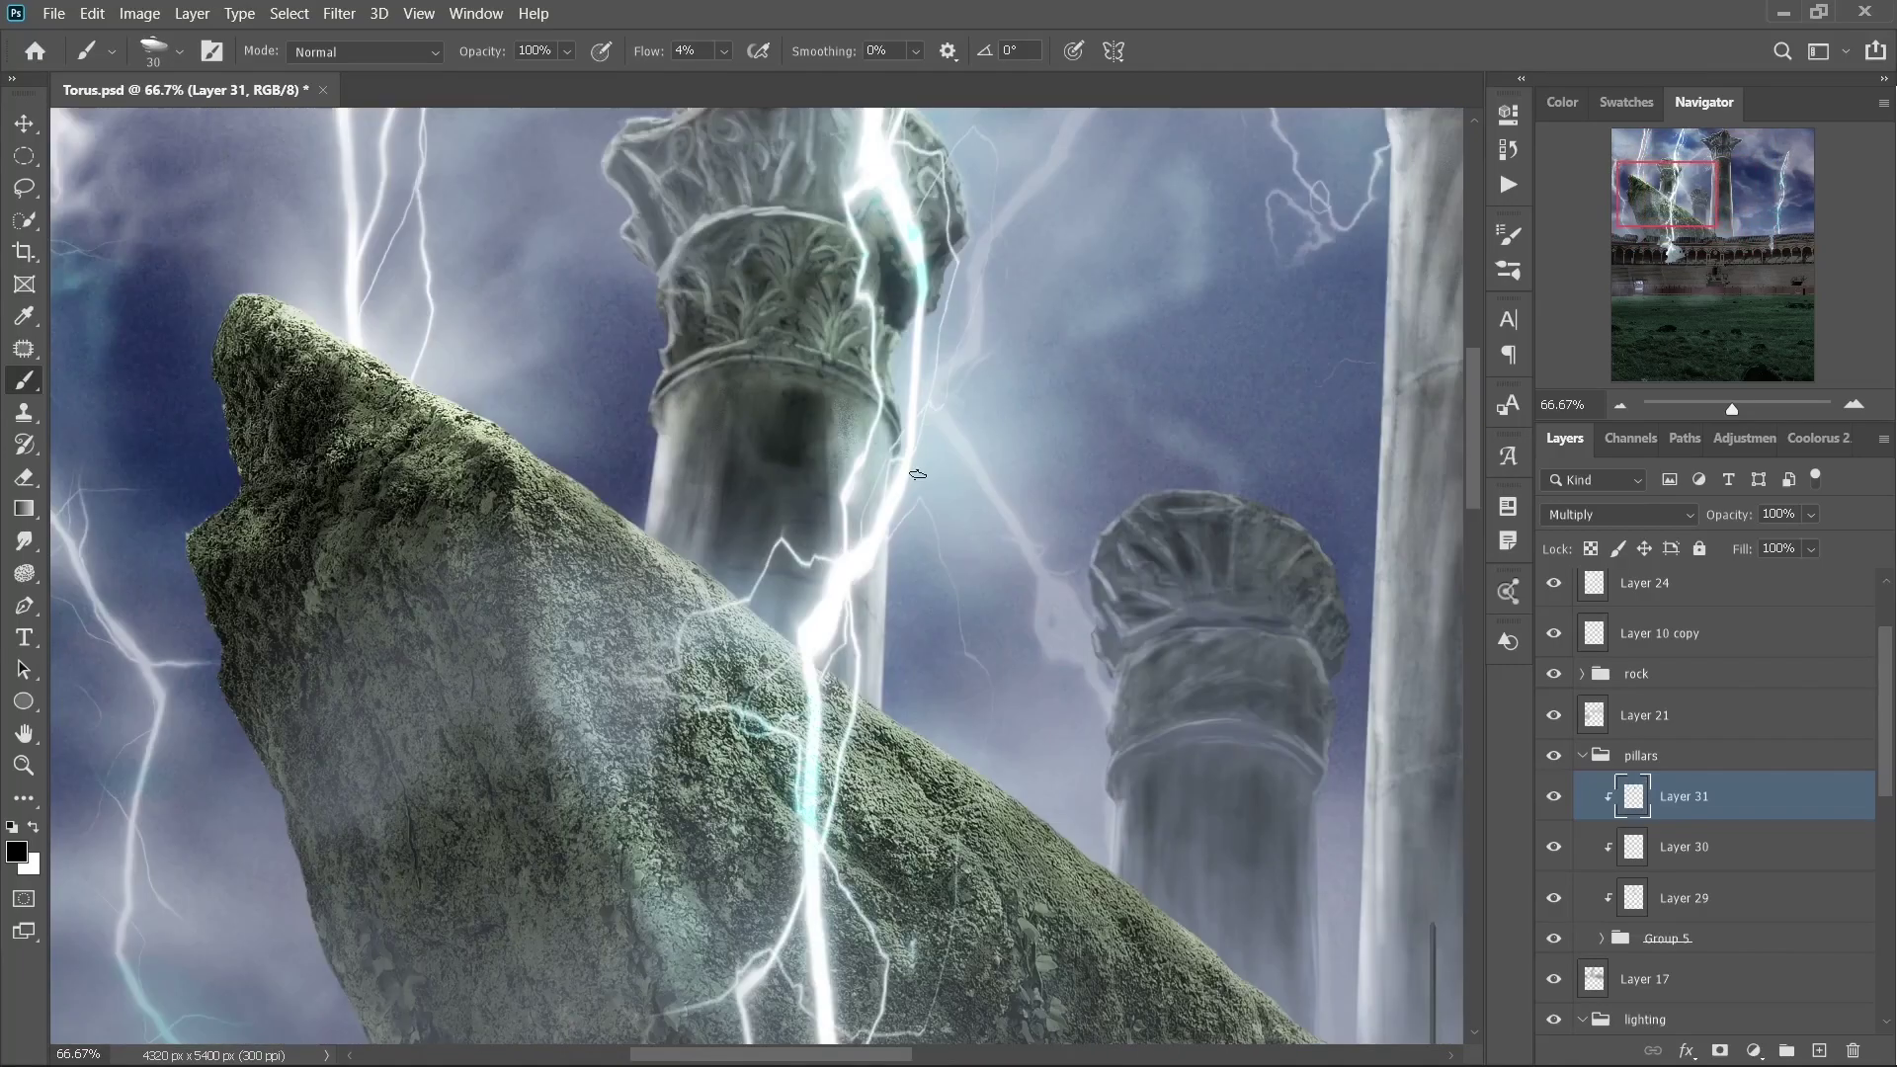
pyautogui.hotkey('ctrl', '-')
pyautogui.hotkey('ctrl', '-')
pyautogui.hotkey('ctrl', '-')
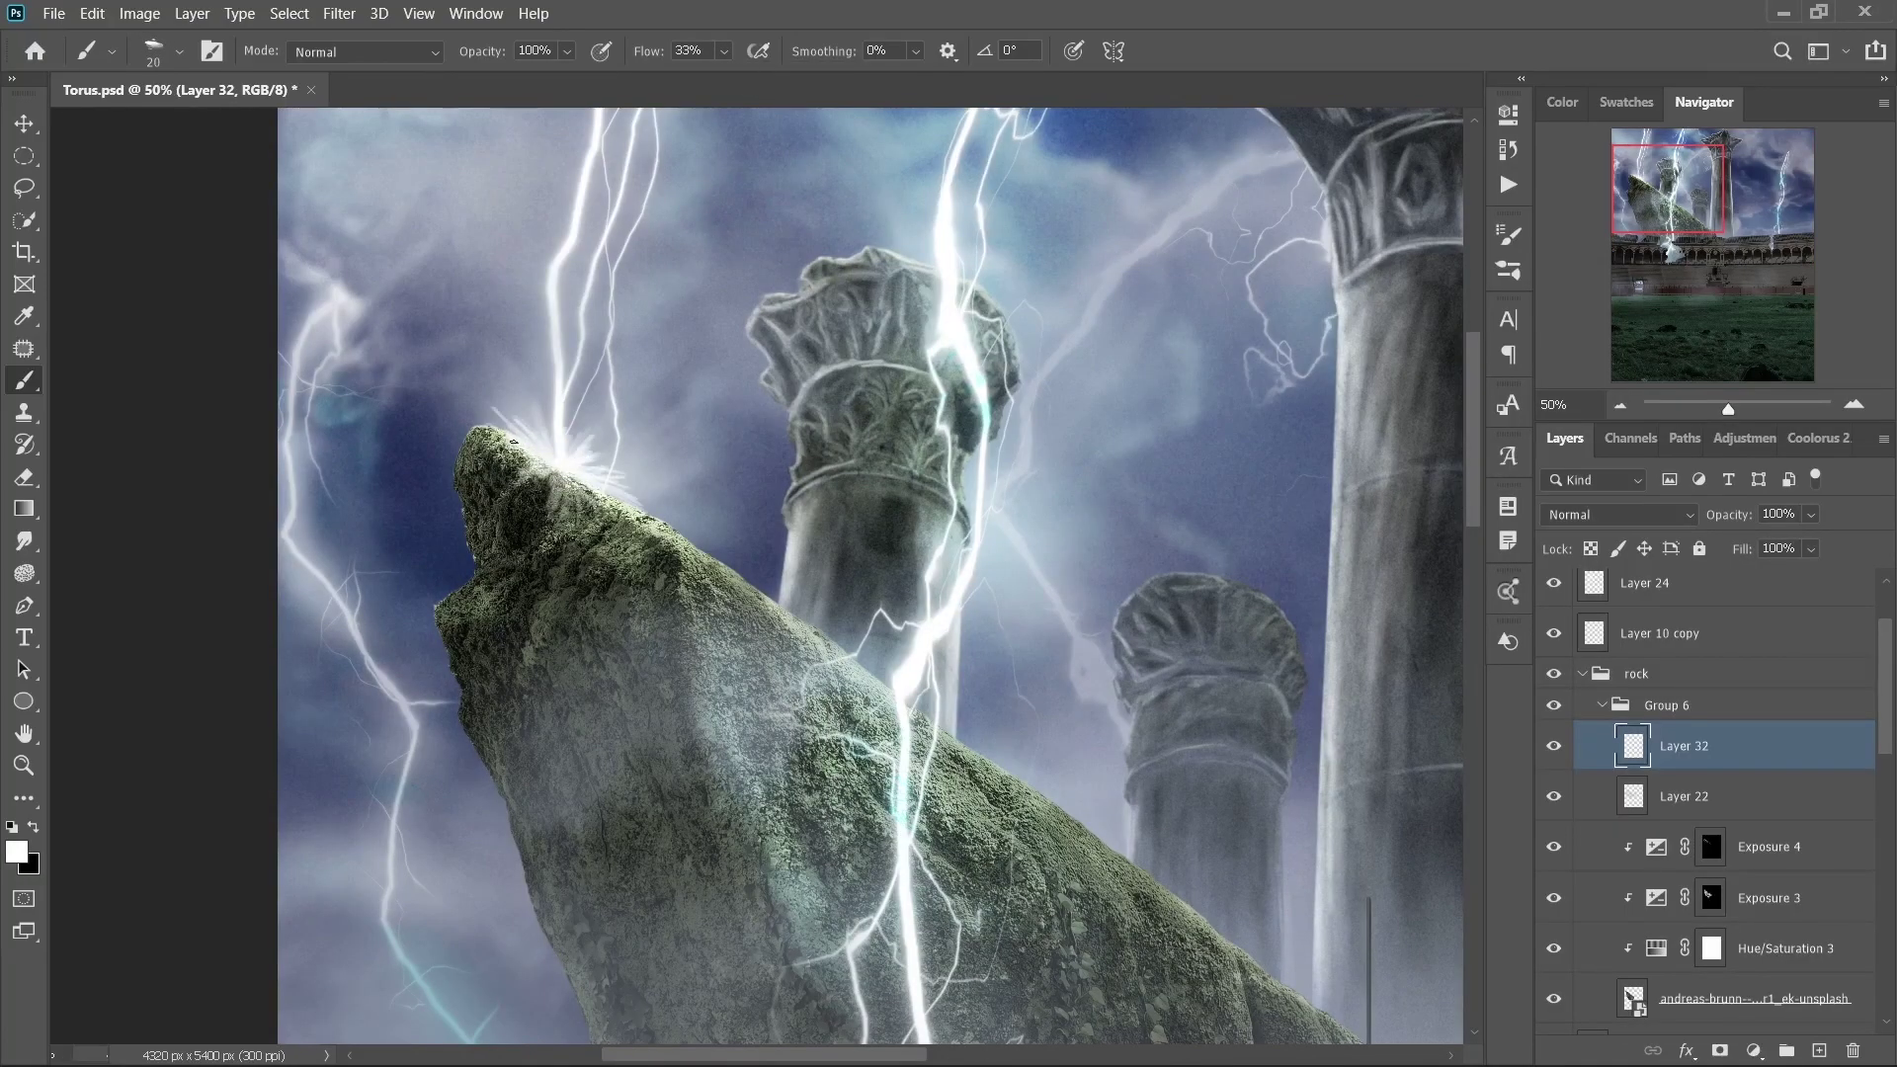
# - Add clipped Overlay Layer 33 and paint white highlights along the rock at 70% flow
pyautogui.hotkey('ctrl', 'shift', 'alt', 'n')
pyautogui.press('[')
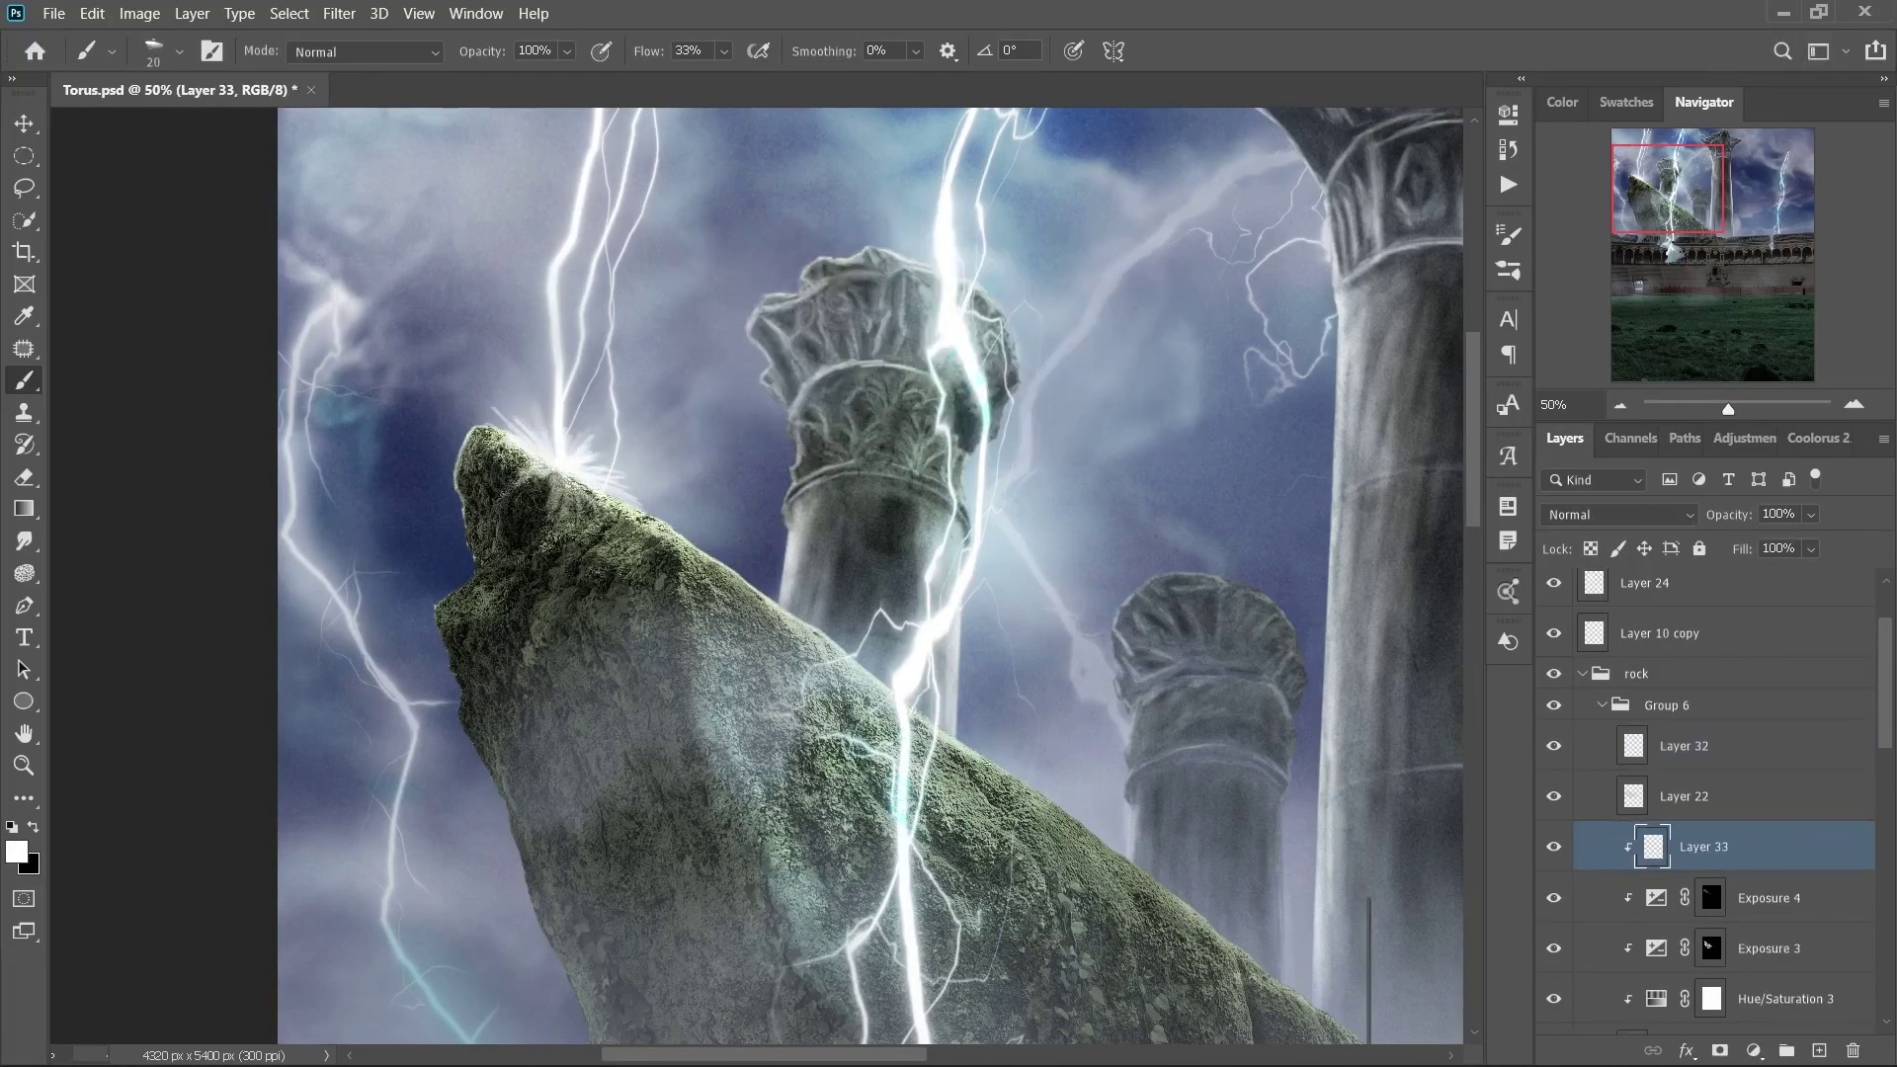
pyautogui.moveTo(680, 620)
pyautogui.mouseDown()
pyautogui.moveTo(670, 541)
pyautogui.moveTo(563, 519)
pyautogui.mouseUp()
pyautogui.scroll(1, 477, 713)
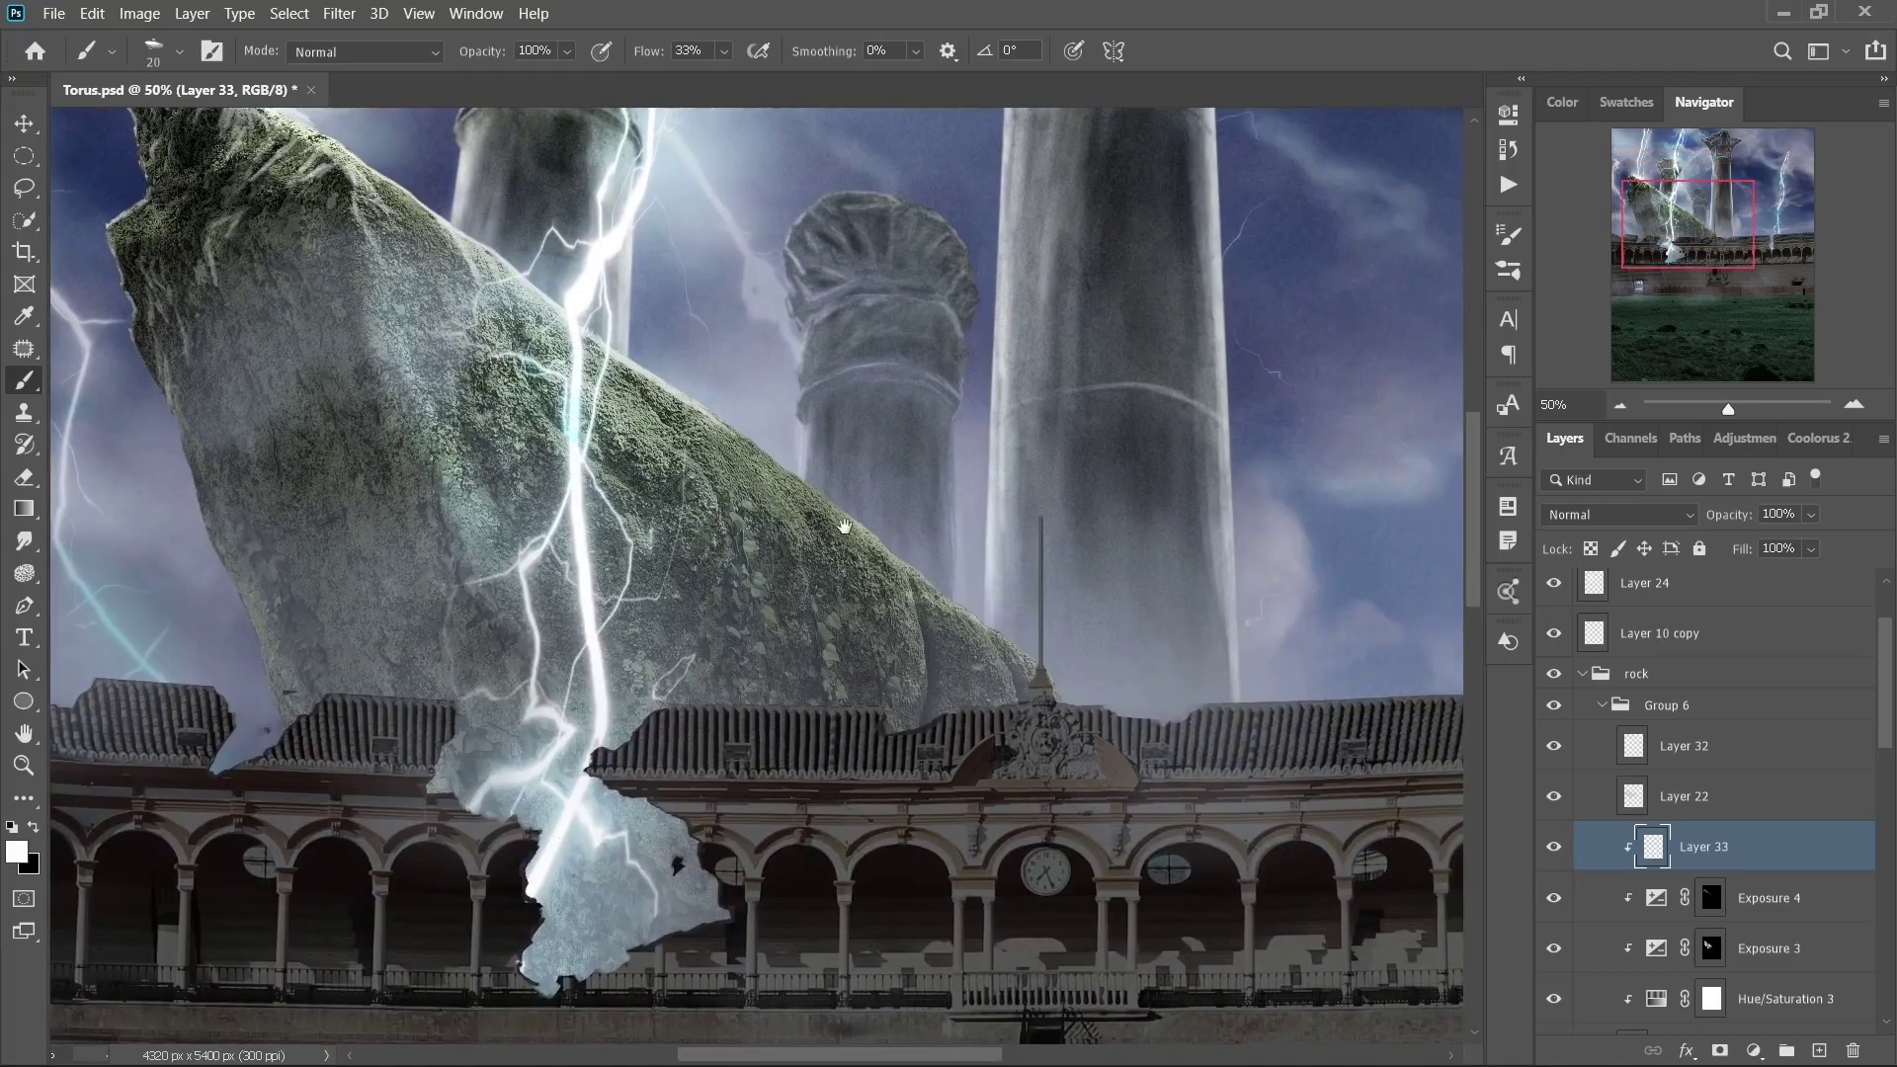
pyautogui.press(']')
pyautogui.press(']')
pyautogui.press(']')
pyautogui.hotkey('shift', 'alt', 'o')
pyautogui.hotkey('shift', '7')
pyautogui.hotkey('shift', '0')
pyautogui.press(']')
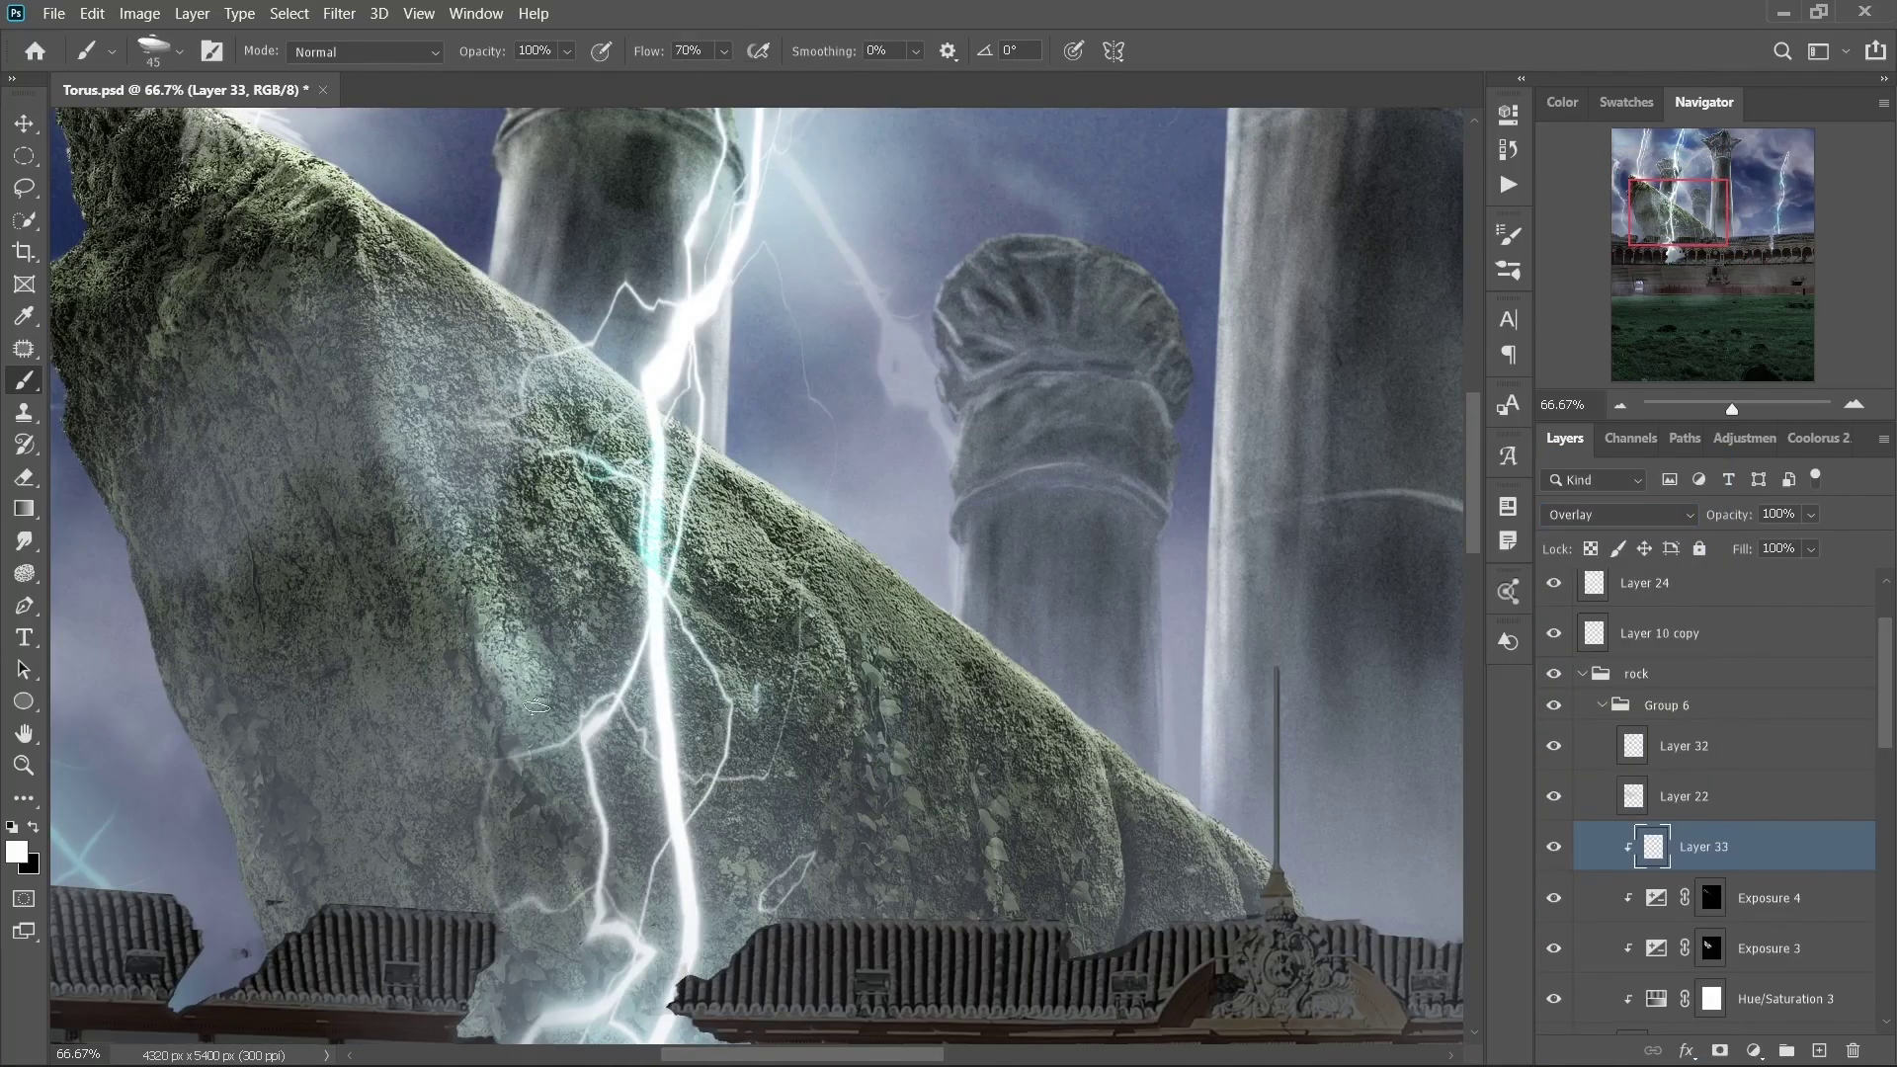
pyautogui.moveTo(553, 464); pyautogui.dragTo(538, 929)
pyautogui.hotkey('ctrl', '-')
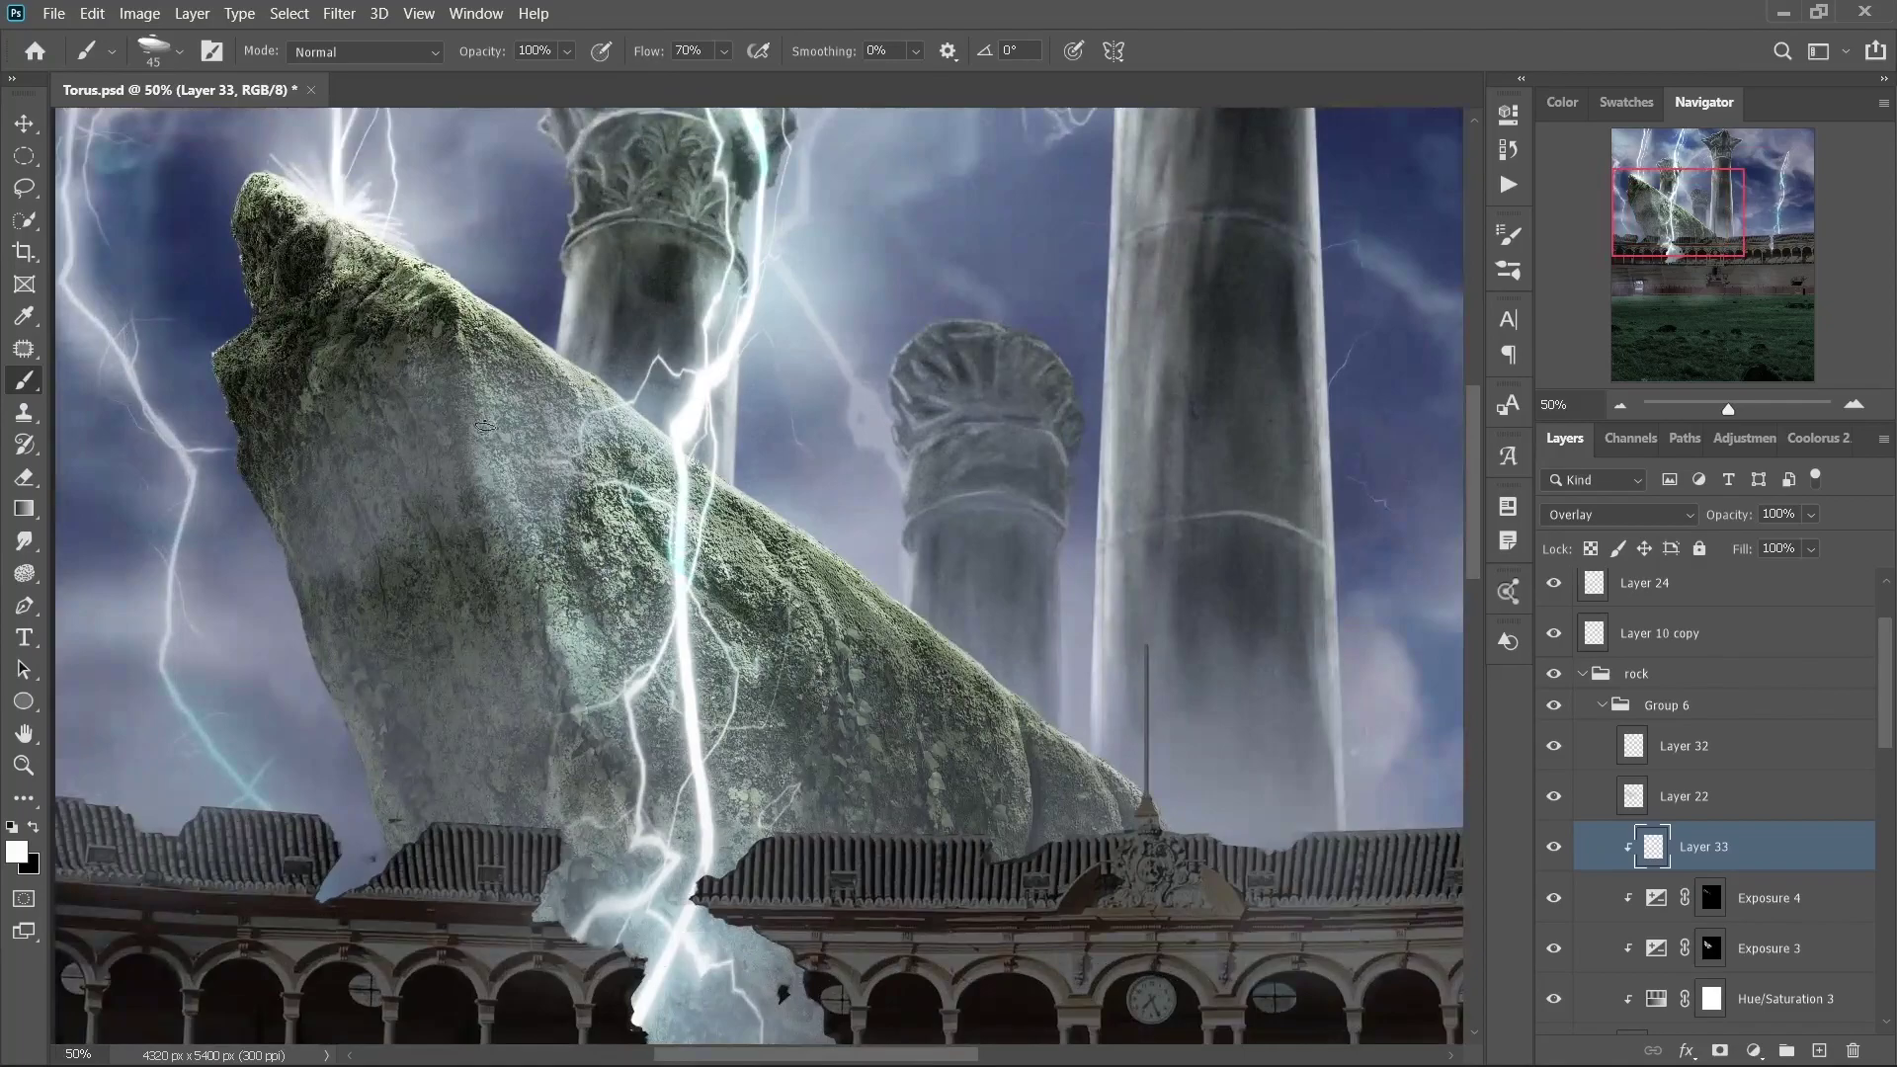
# - Add clipped Layer 34 above Layer 33 and work on the rock's base with a small brush
pyautogui.hotkey('ctrl', 'shift', 'alt', 'n')
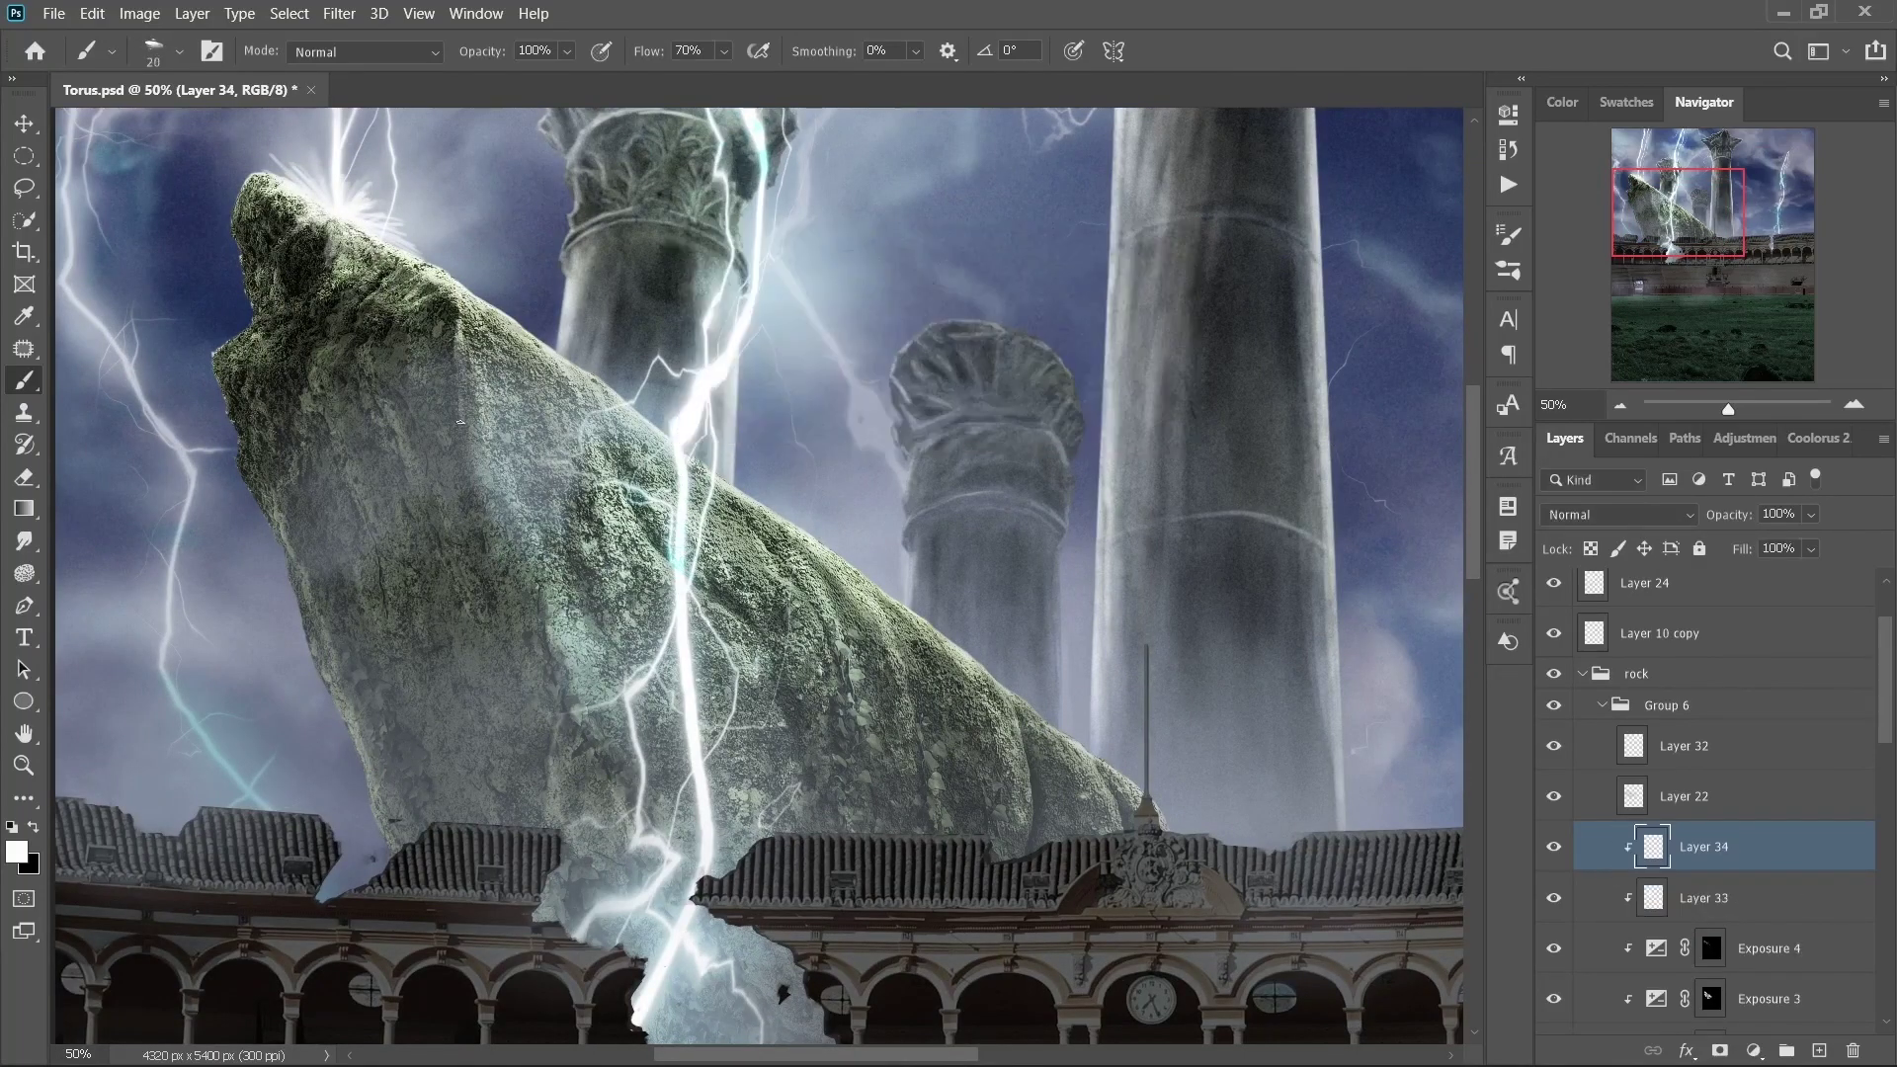
pyautogui.press('[')
pyautogui.press('[')
pyautogui.press('[')
pyautogui.hotkey('ctrl', '+')
pyautogui.press('[')
pyautogui.moveTo(640, 524); pyautogui.dragTo(558, 515)
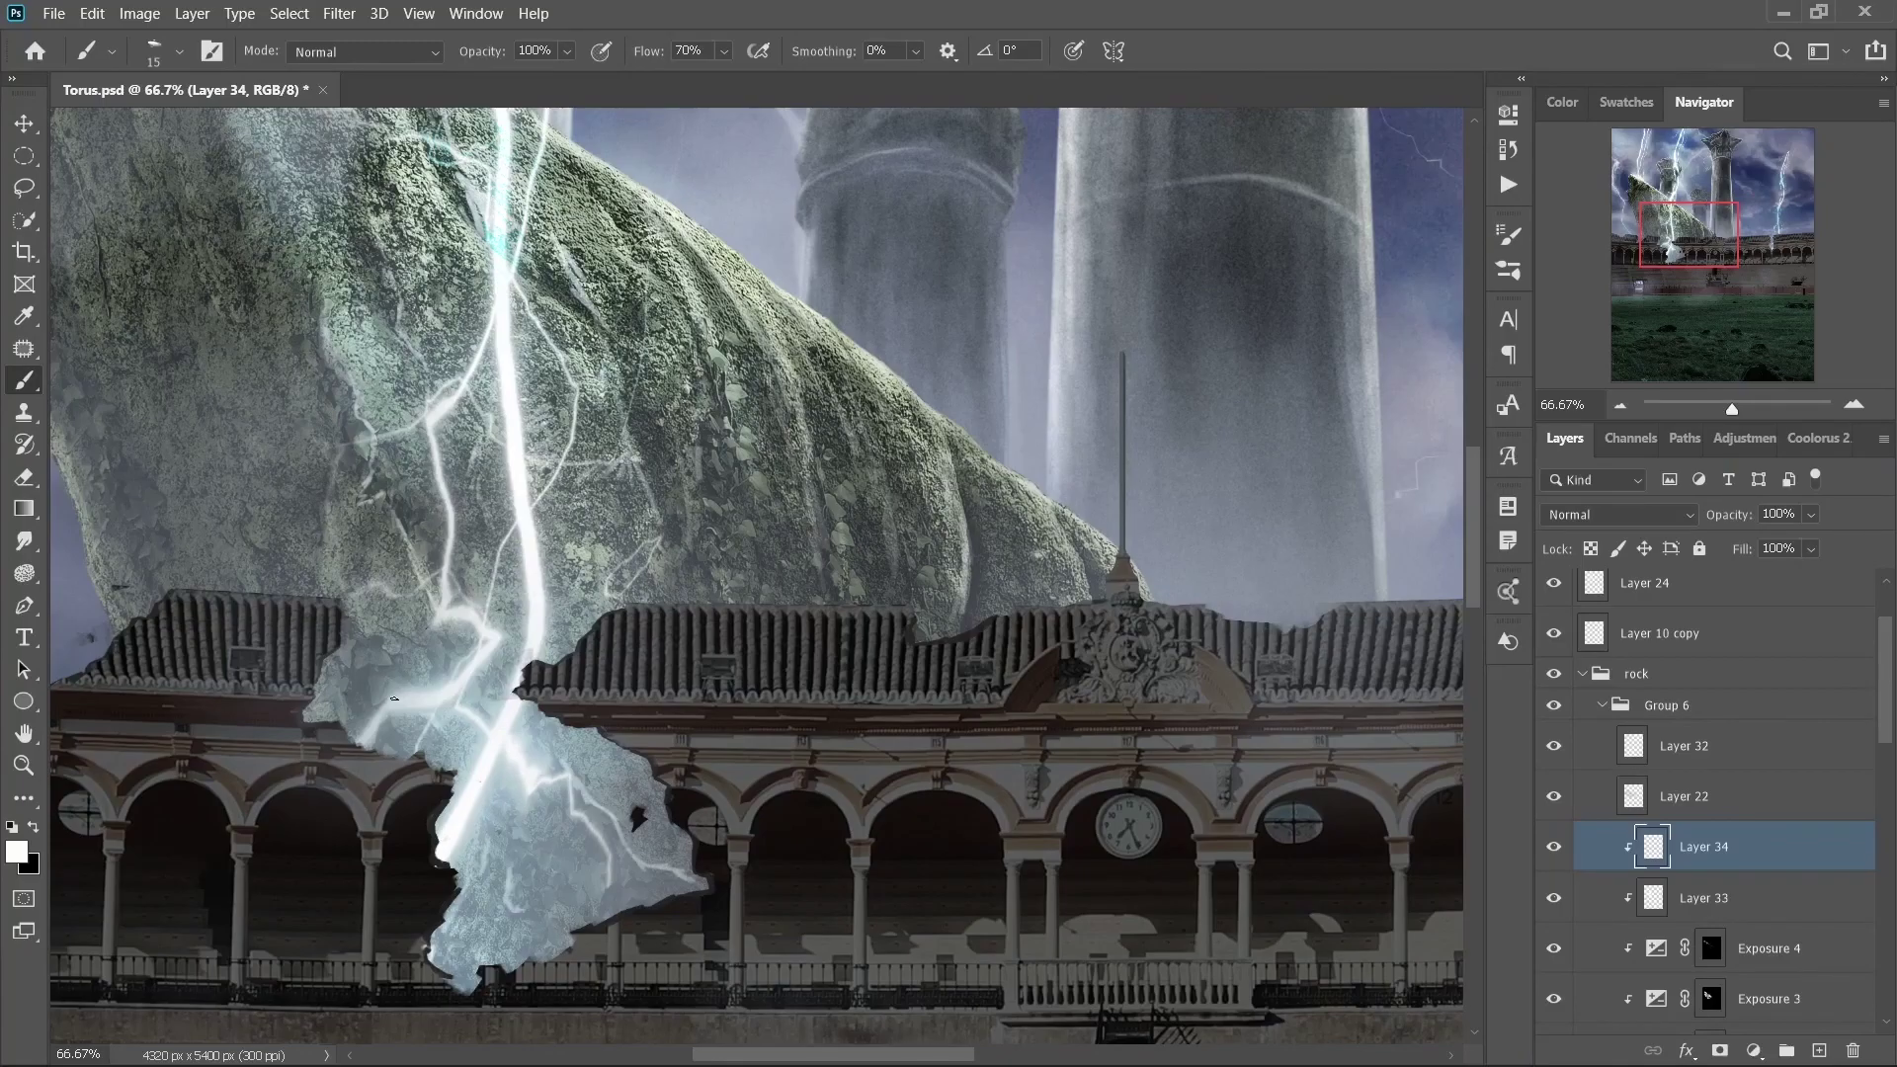
pyautogui.hotkey('ctrl', '-')
pyautogui.hotkey('ctrl', '-')
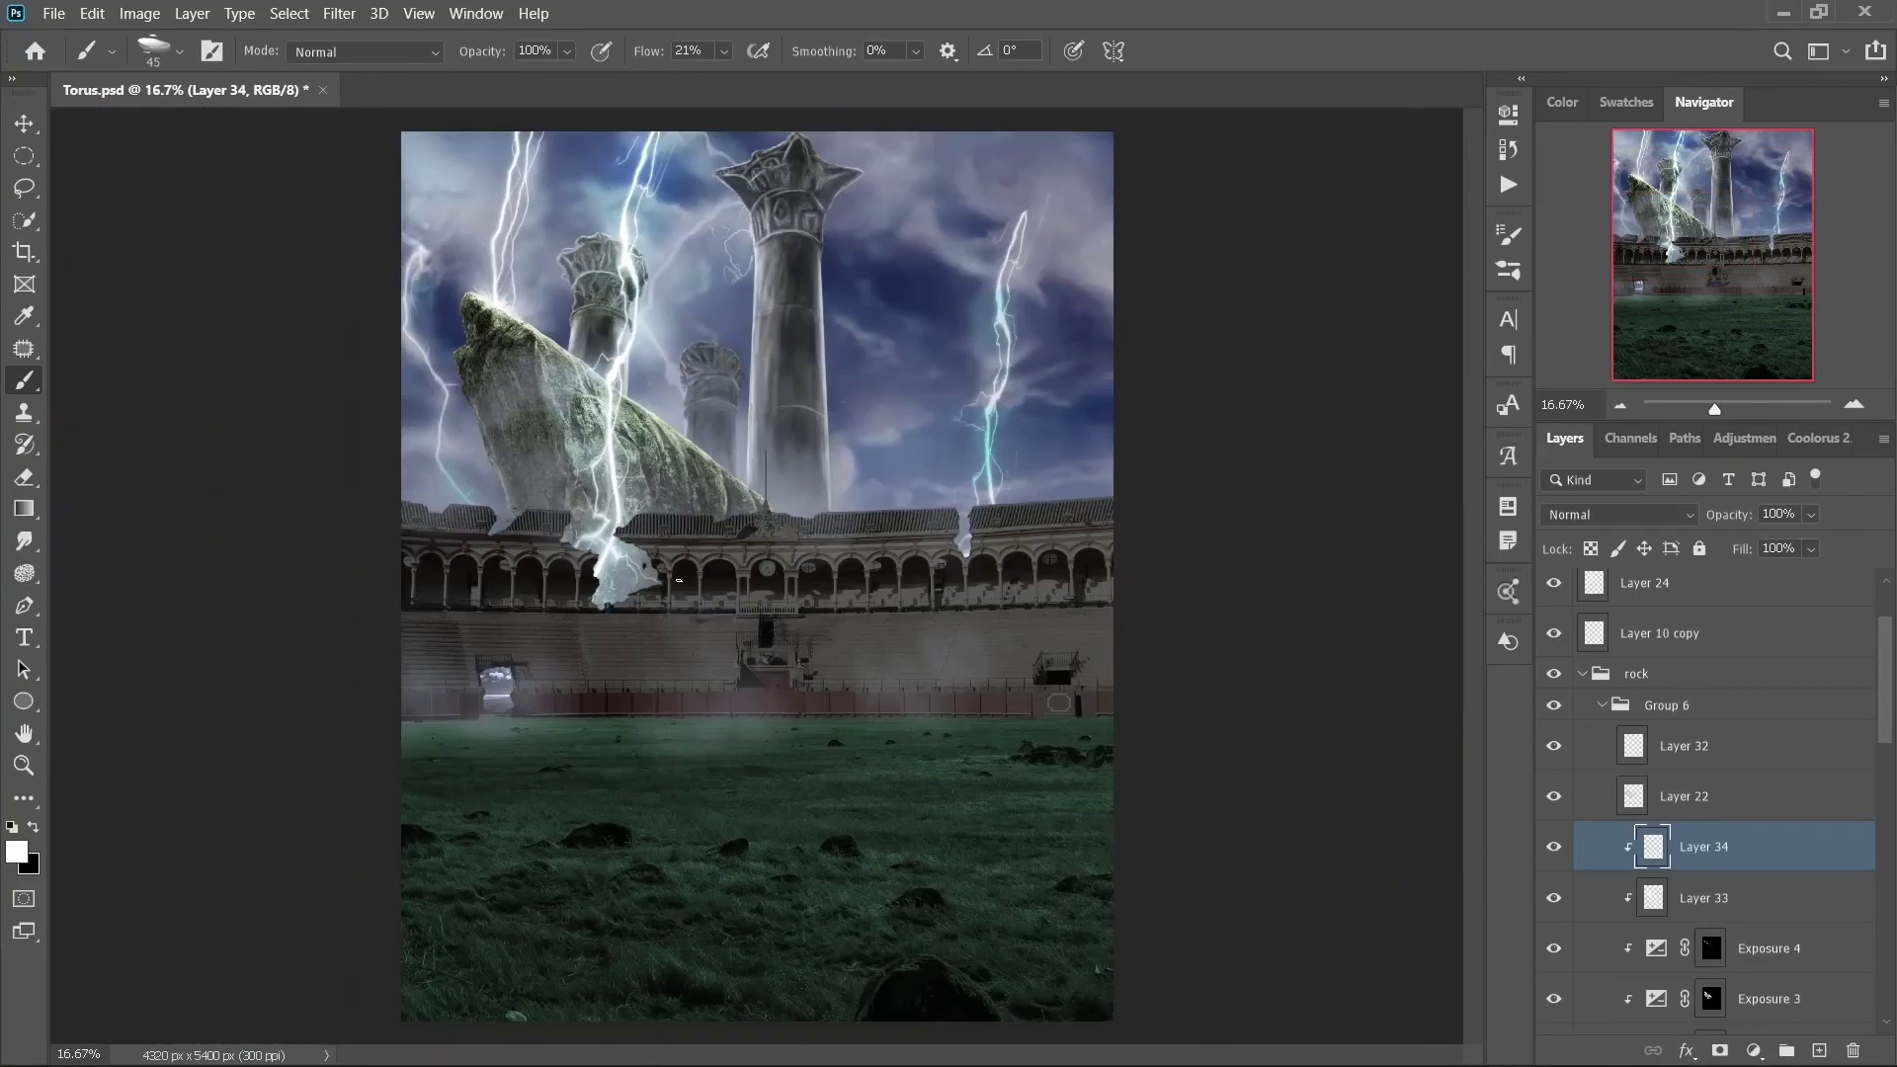
# - Add clipped Multiply Layer 35 with black as paint colour and a much larger brush
pyautogui.hotkey('ctrl', 'shift', 'alt', 'n')
pyautogui.hotkey('ctrl', '+')
pyautogui.press('x')
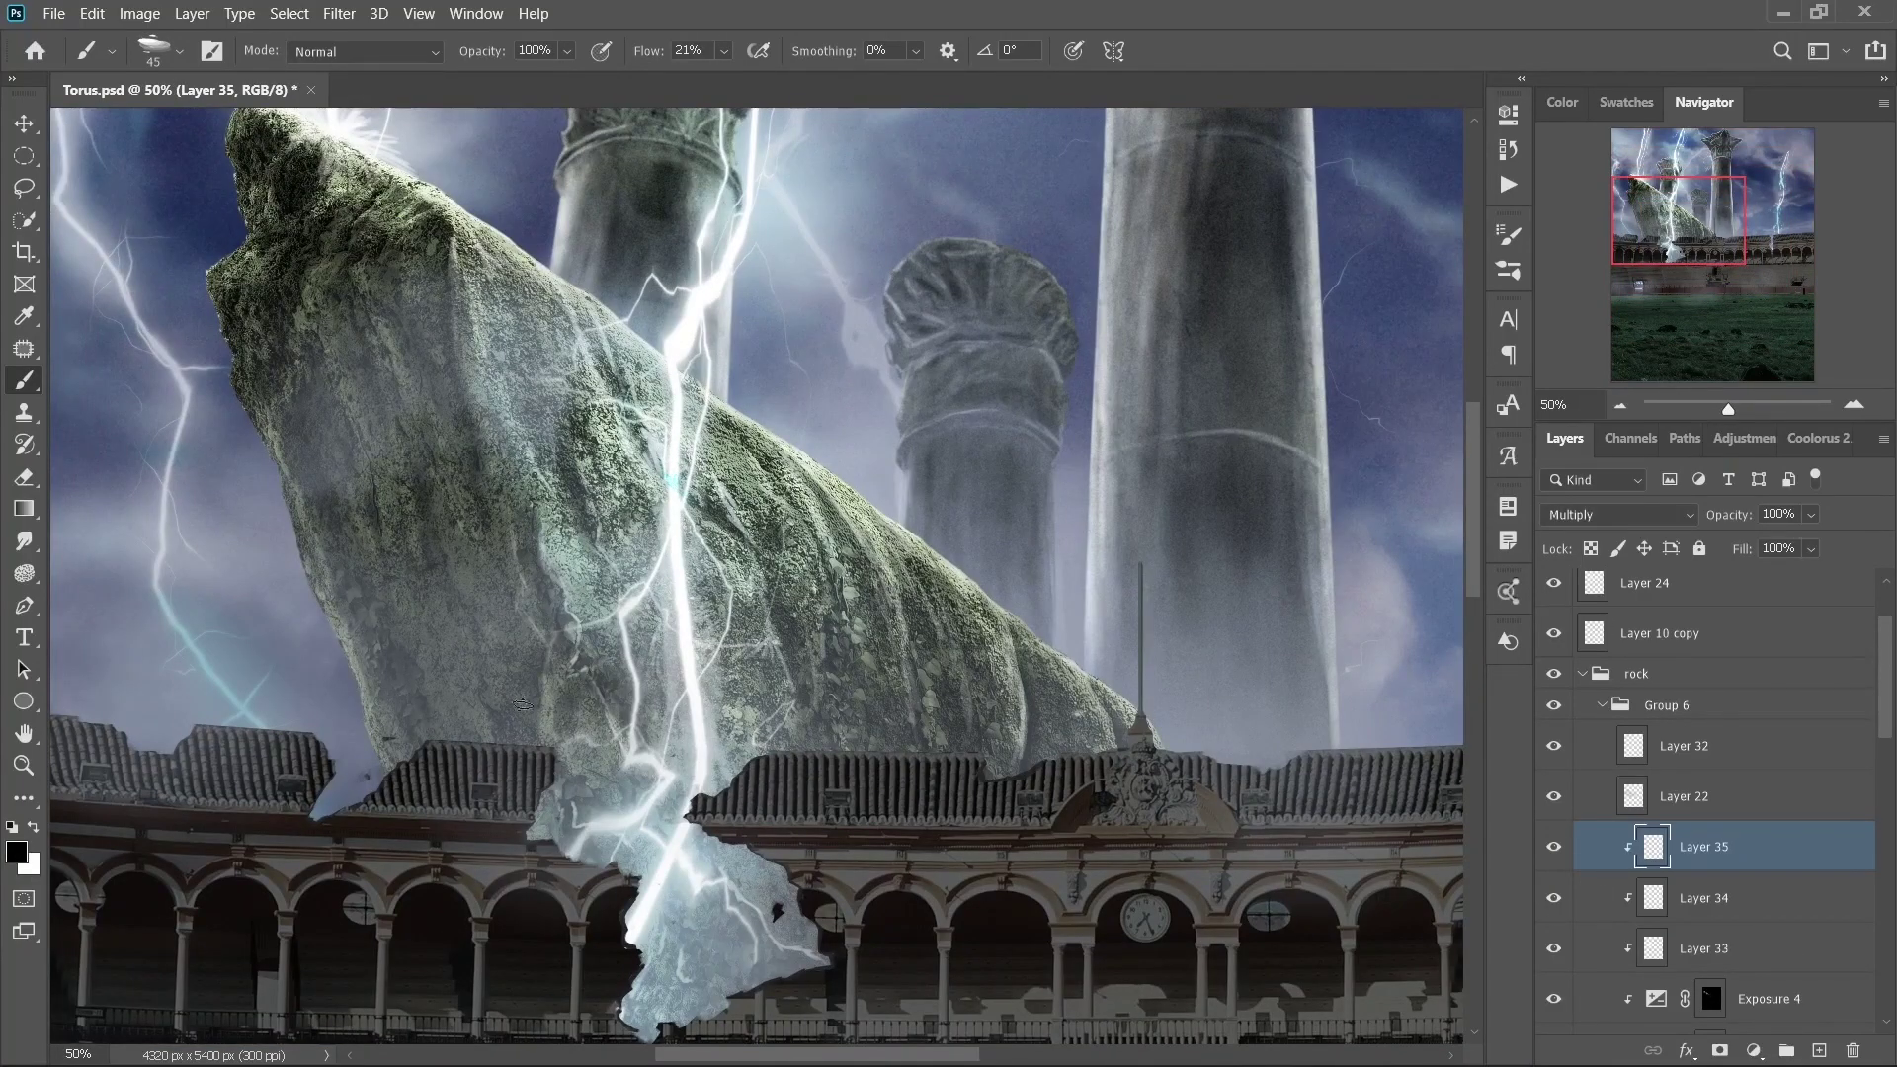
pyautogui.hotkey('ctrl', '-')
pyautogui.scroll(3, 790, 494)
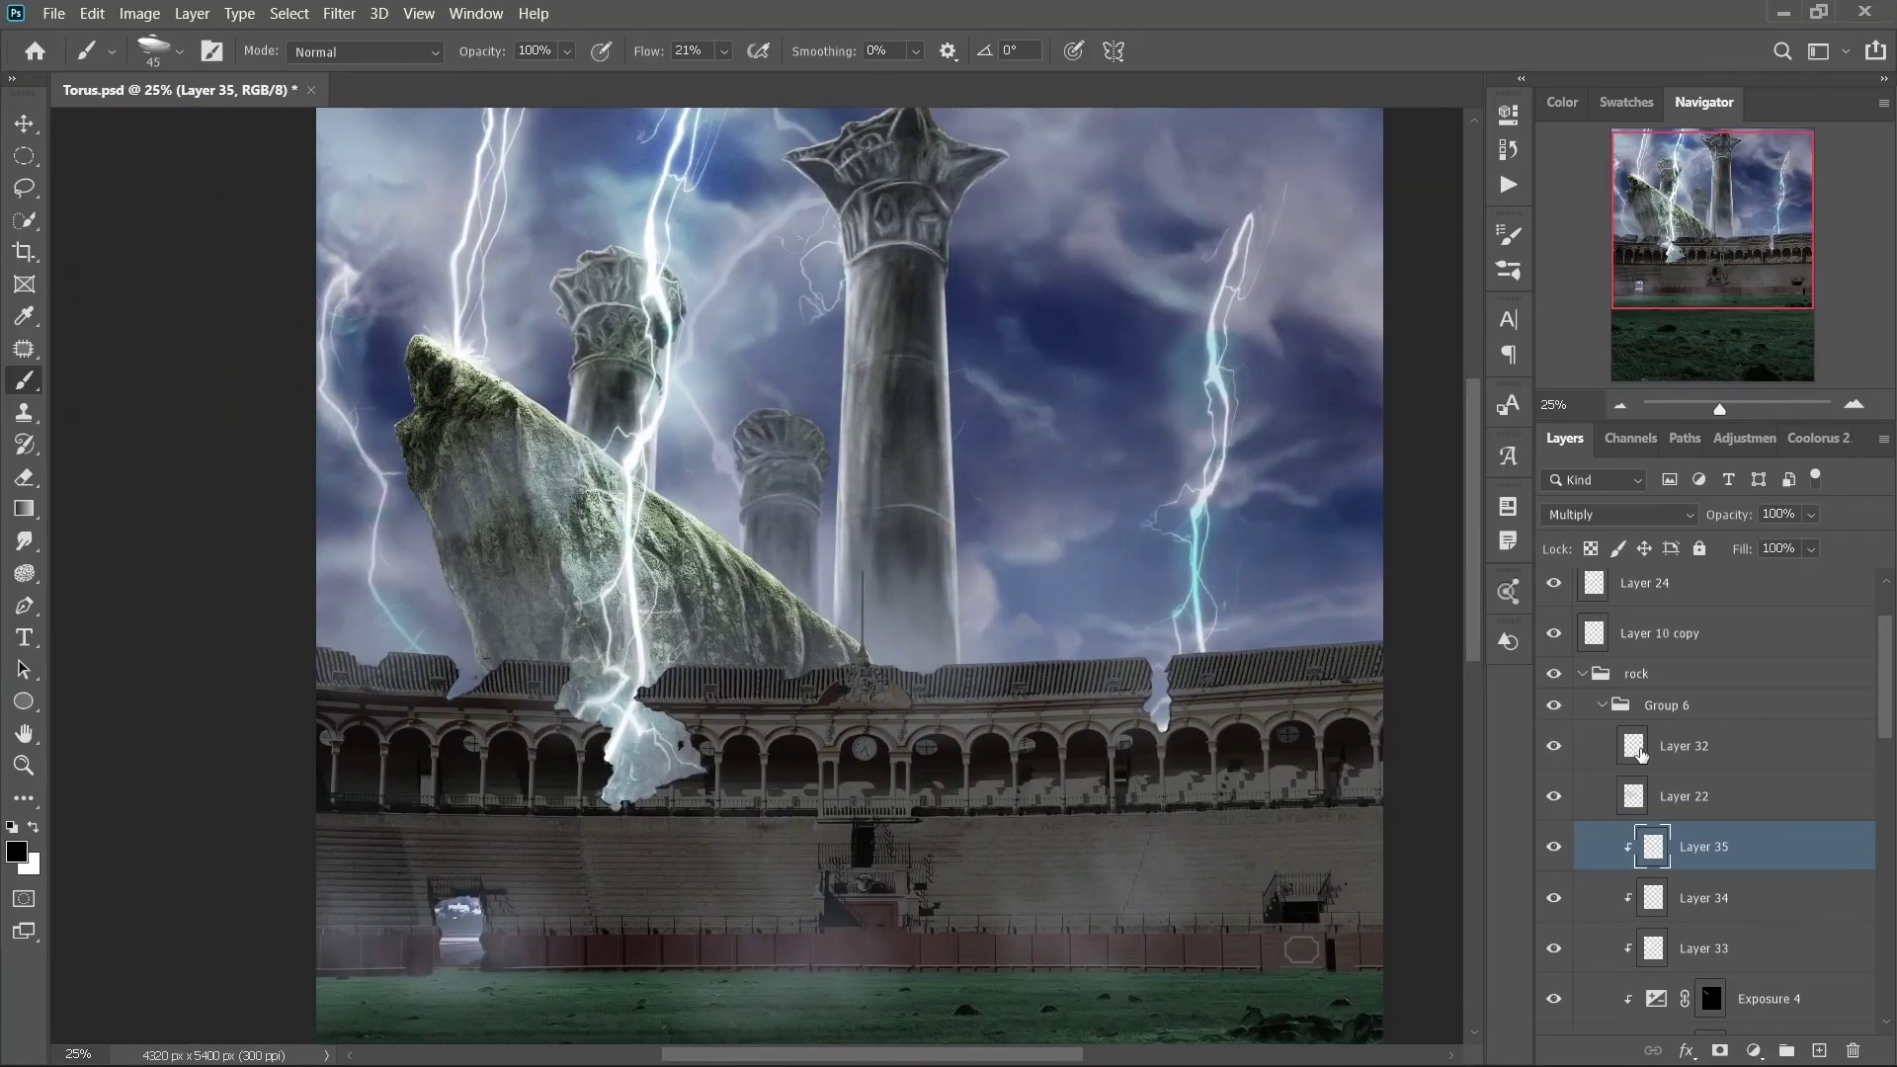
pyautogui.hotkey('alt', ']')
pyautogui.hotkey('alt', ']')
pyautogui.press(']')
pyautogui.press(']')
pyautogui.press(']')
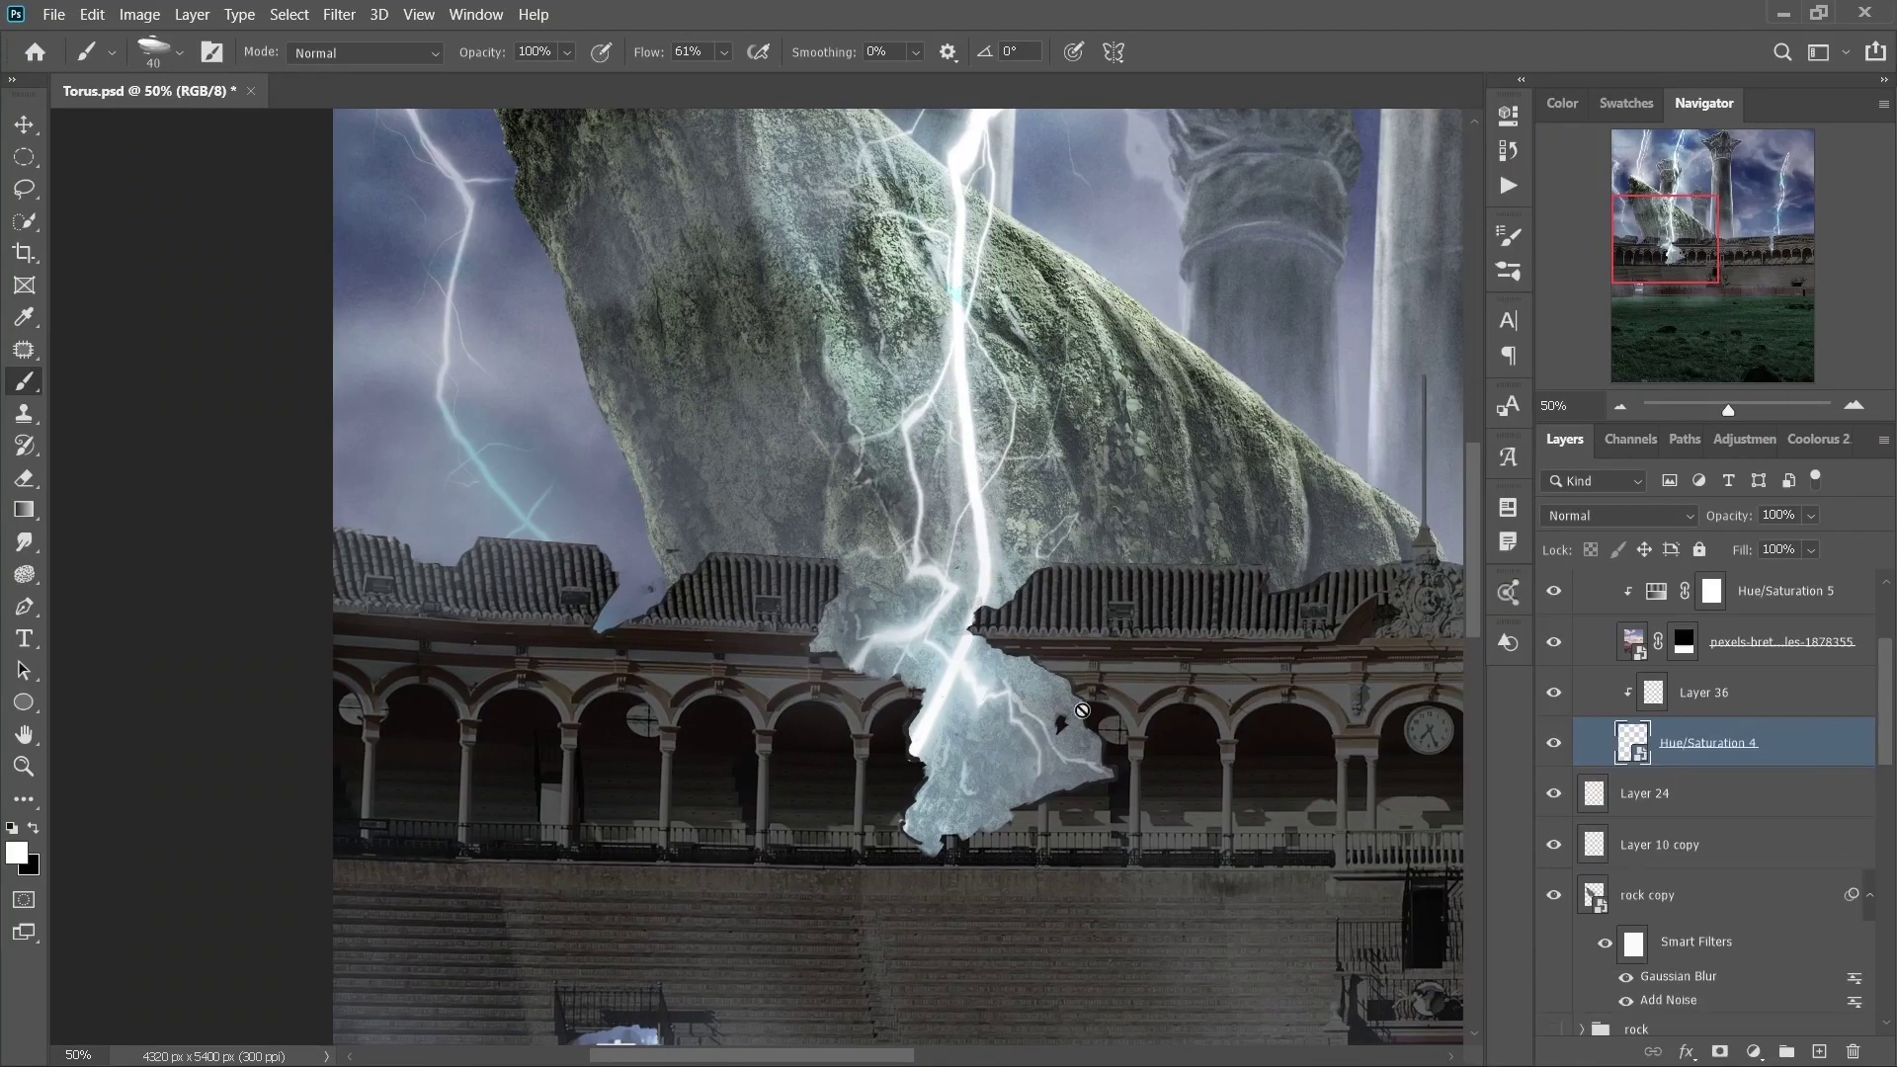
# - Brighten the roof line, arch columns and stone stands on Overlay Layer 36
pyautogui.moveTo(367, 549)
pyautogui.mouseDown()
pyautogui.moveTo(835, 655)
pyautogui.moveTo(1276, 578)
pyautogui.mouseUp()
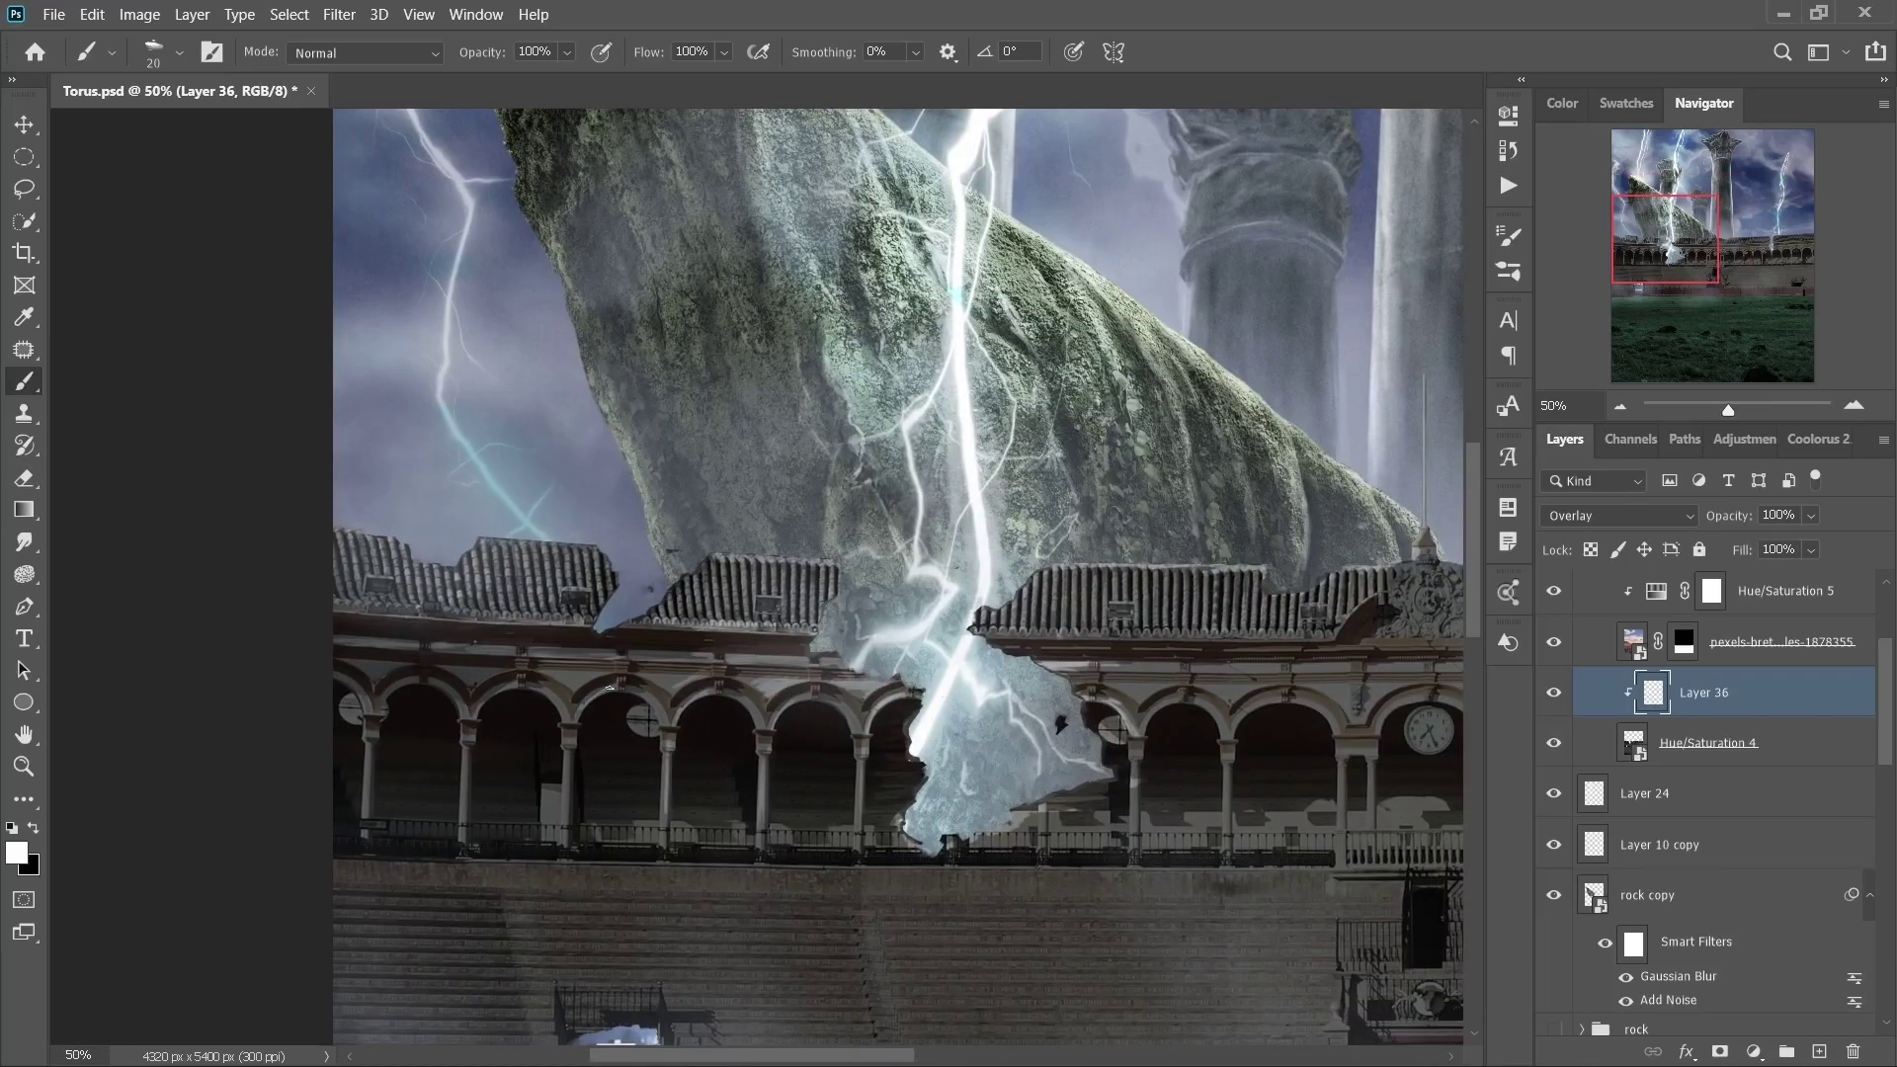
pyautogui.moveTo(1219, 840); pyautogui.dragTo(1247, 712)
pyautogui.press(']')
pyautogui.press(']')
pyautogui.press(']')
pyautogui.scroll(-5, 674, 650)
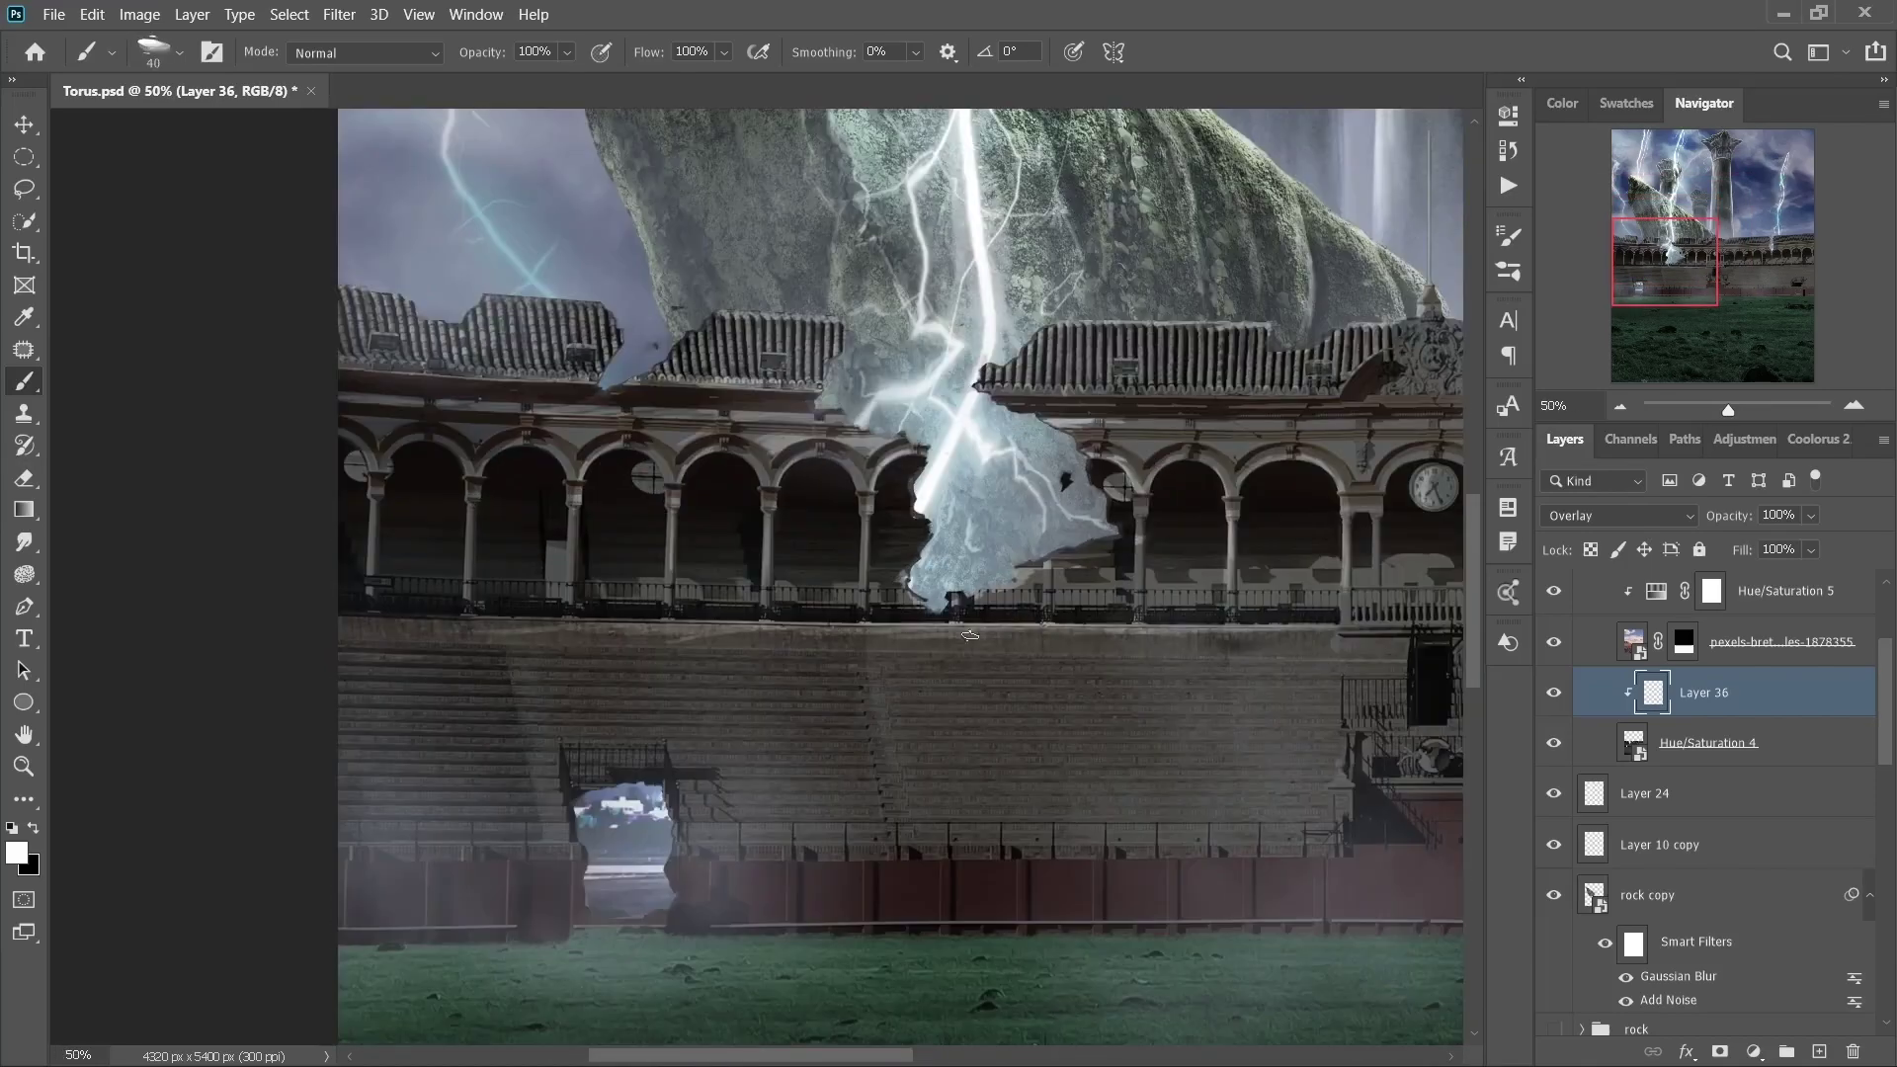
pyautogui.moveTo(970, 635); pyautogui.dragTo(1234, 830)
pyautogui.press('[')
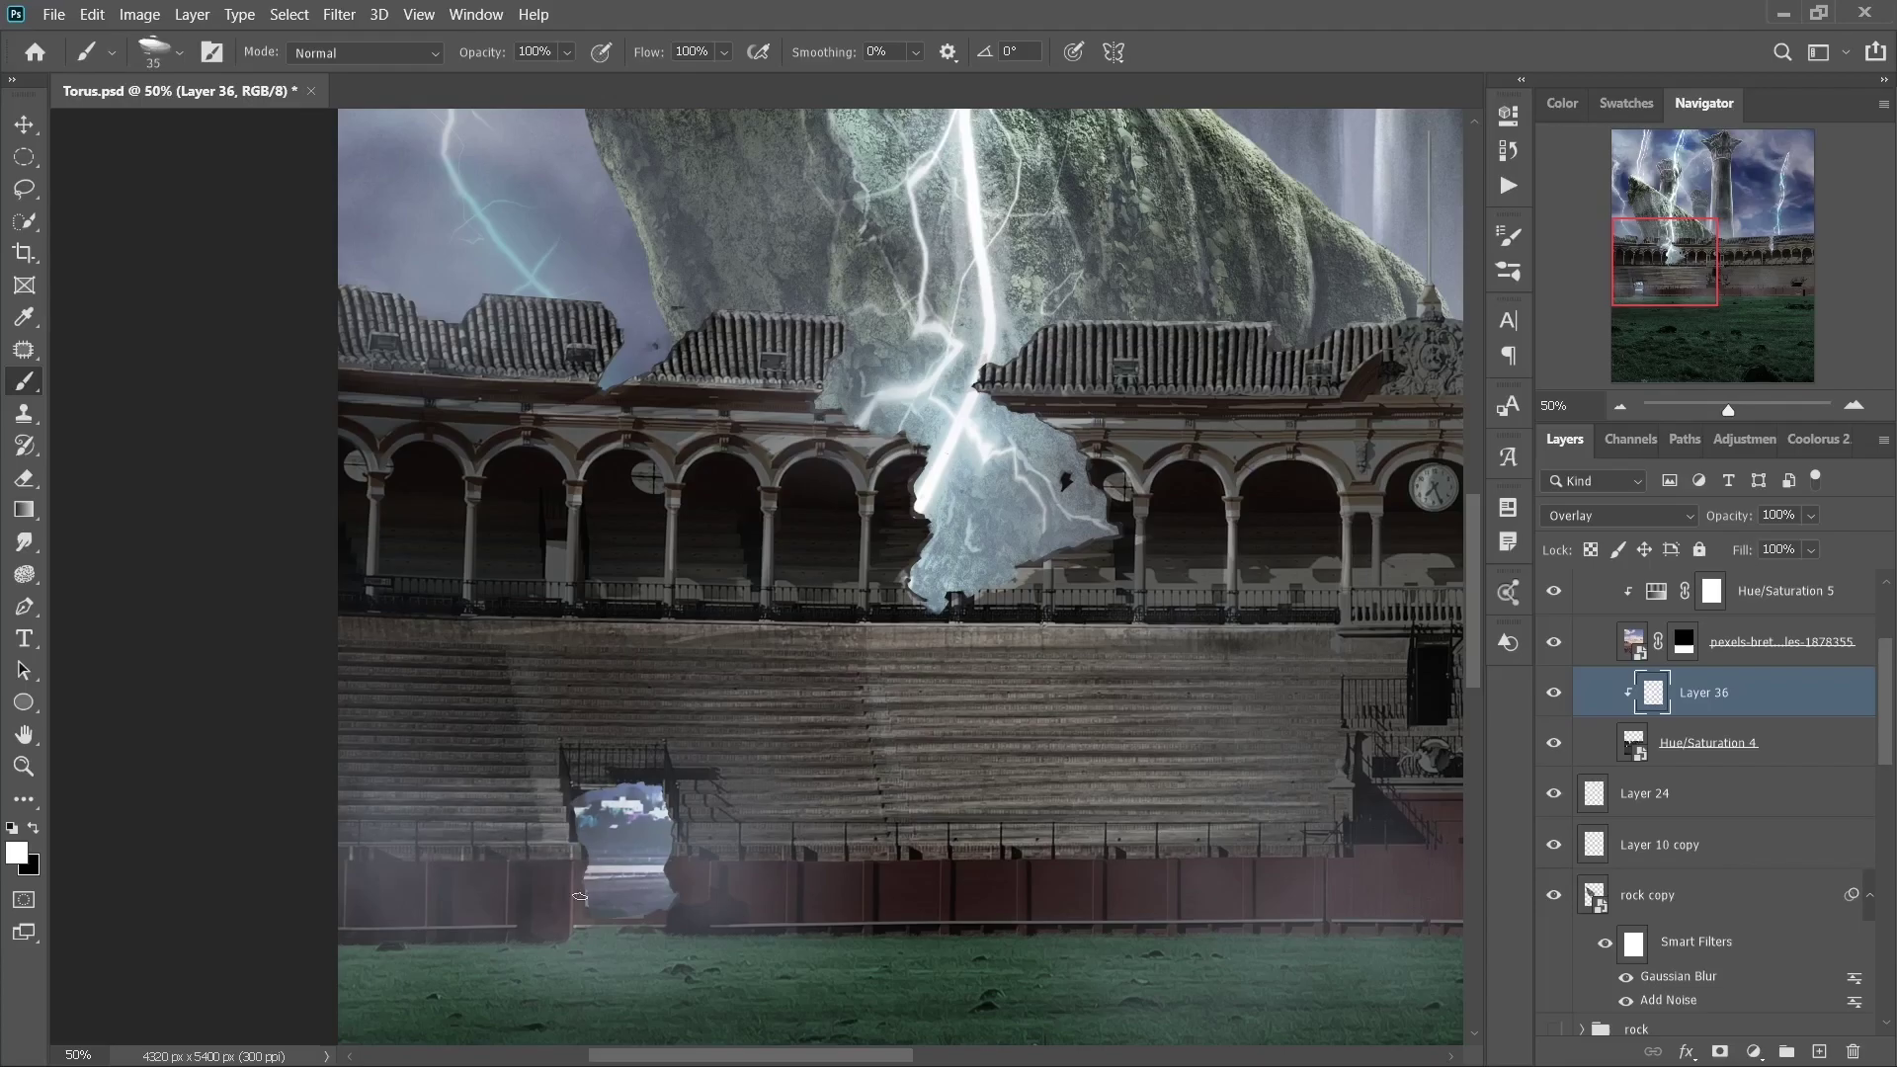
# - Brighten the central roof edge, checking the arena at different zoom levels
pyautogui.hotkey('ctrl', '-')
pyautogui.press(']')
pyautogui.hscroll(-5, 959, 636)
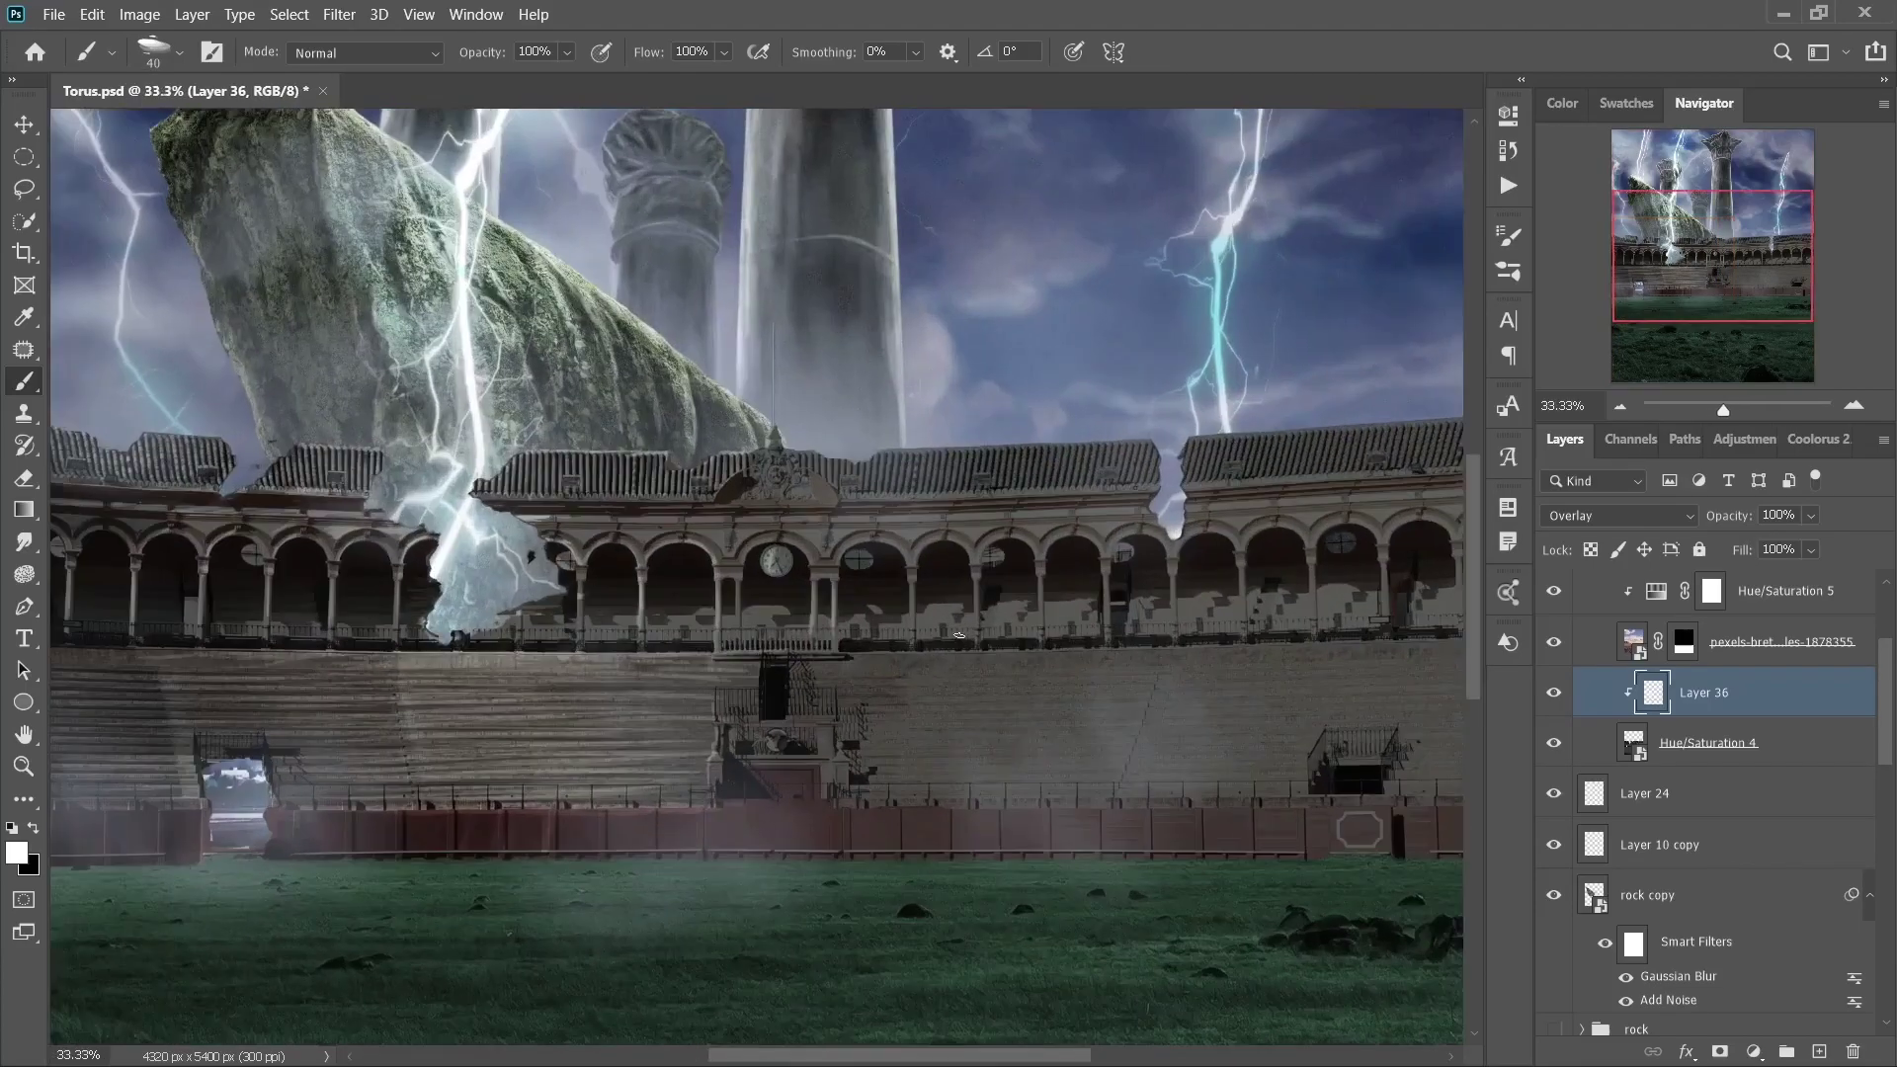
pyautogui.hotkey('ctrl', '+')
pyautogui.hotkey('ctrl', '+')
pyautogui.hotkey('ctrl', '-')
pyautogui.hotkey('ctrl', '-')
pyautogui.hotkey('ctrl', '-')
pyautogui.hotkey('ctrl', '+')
pyautogui.hotkey('ctrl', '+')
pyautogui.press('[')
pyautogui.press('[')
pyautogui.press('[')
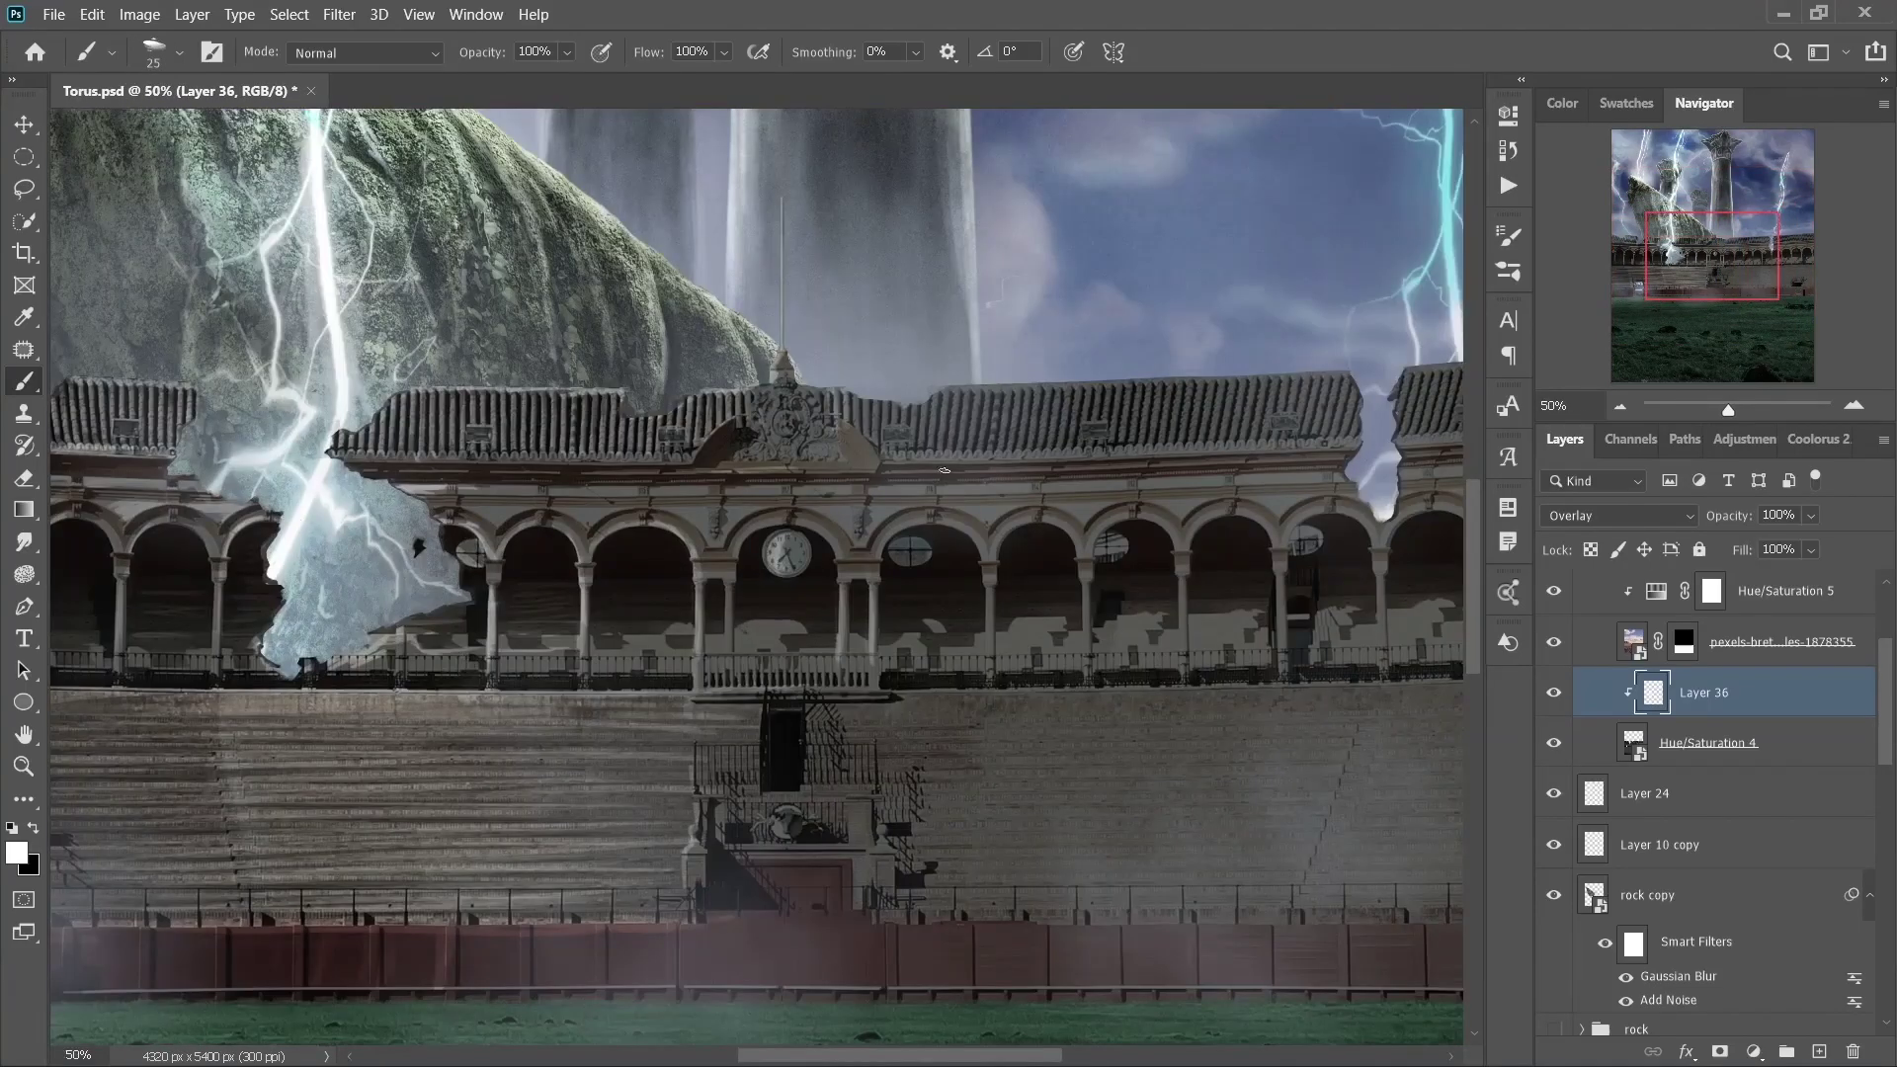
pyautogui.press(']')
pyautogui.moveTo(874, 475); pyautogui.dragTo(1284, 425)
pyautogui.hotkey('ctrl', '-')
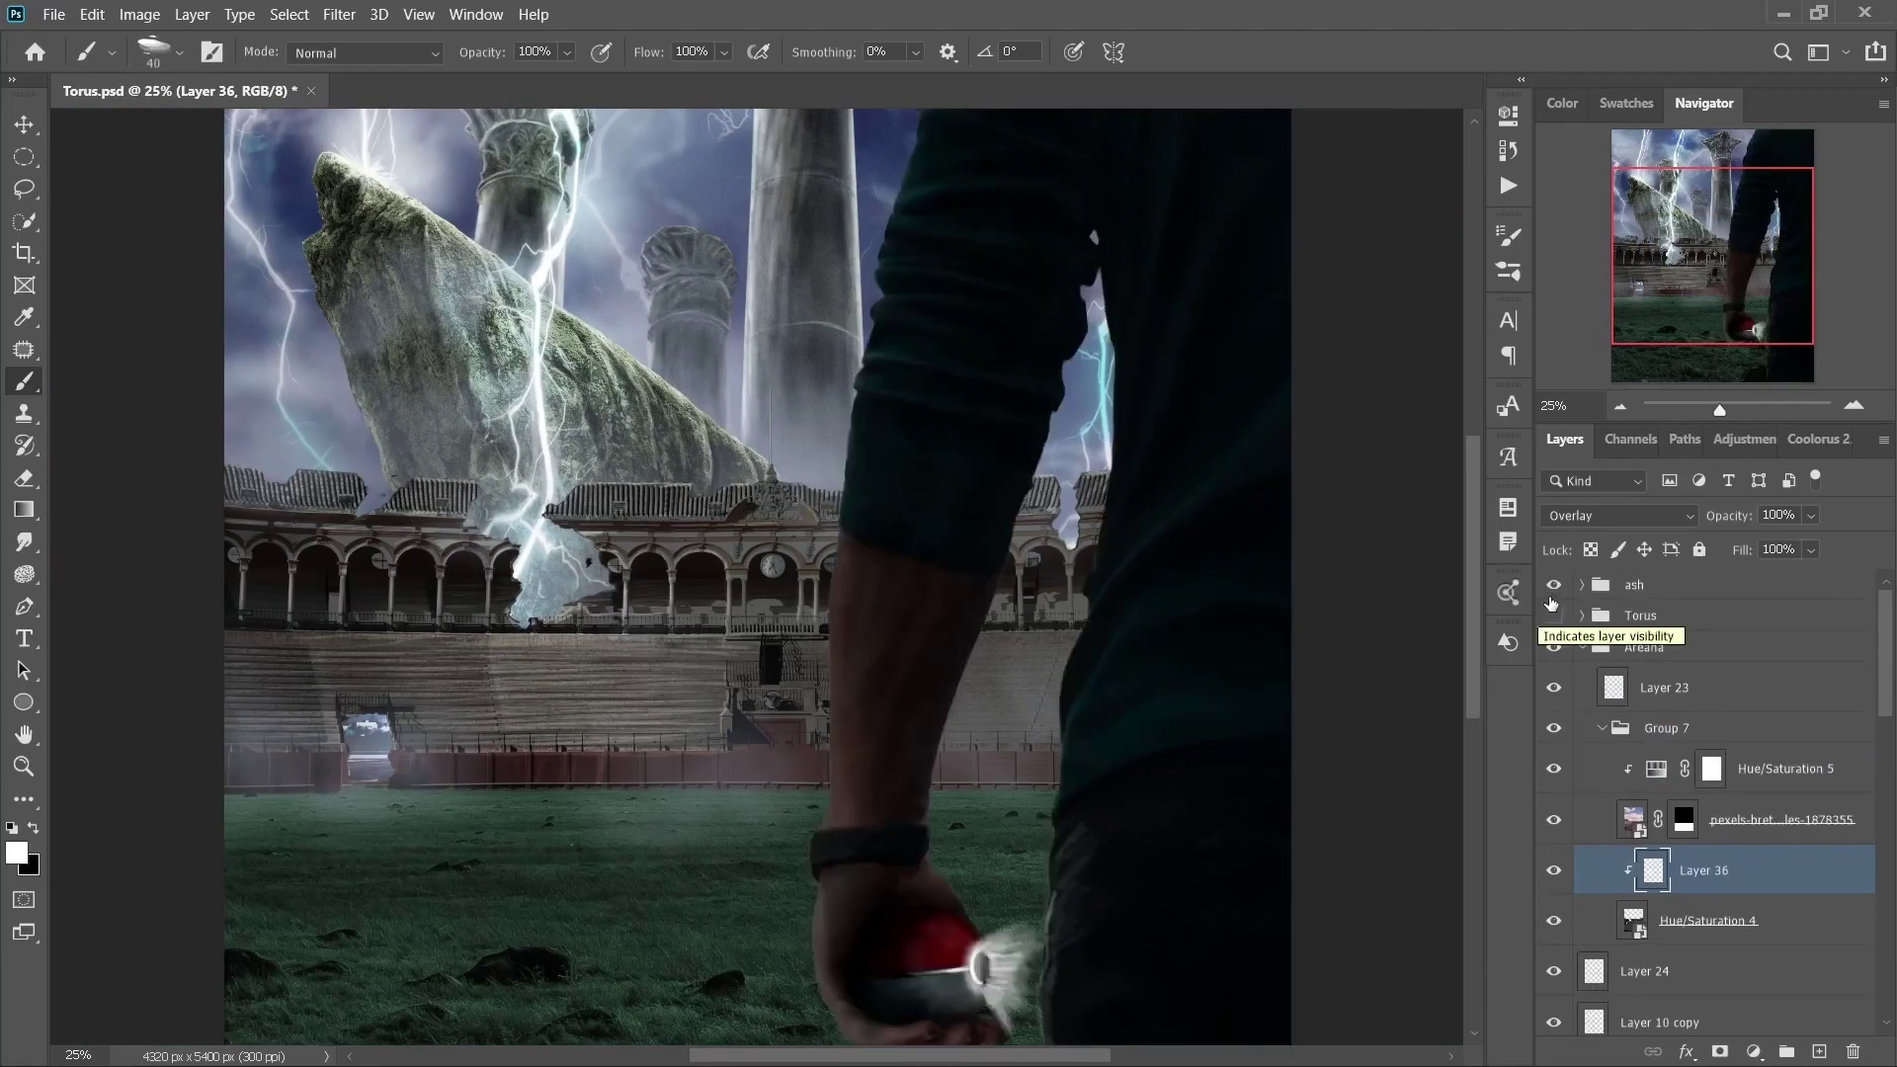
pyautogui.hotkey('ctrl', '+')
pyautogui.hotkey('ctrl', '+')
pyautogui.hotkey('ctrl', '-')
pyautogui.hotkey('ctrl', '-')
# - Add clipped Layer 37 at 22% flow and brighten the broken roof edges beside the rock
pyautogui.hotkey('ctrl', 'shift', 'alt', 'n')
pyautogui.hotkey('shift', '2')
pyautogui.hotkey('shift', '2')
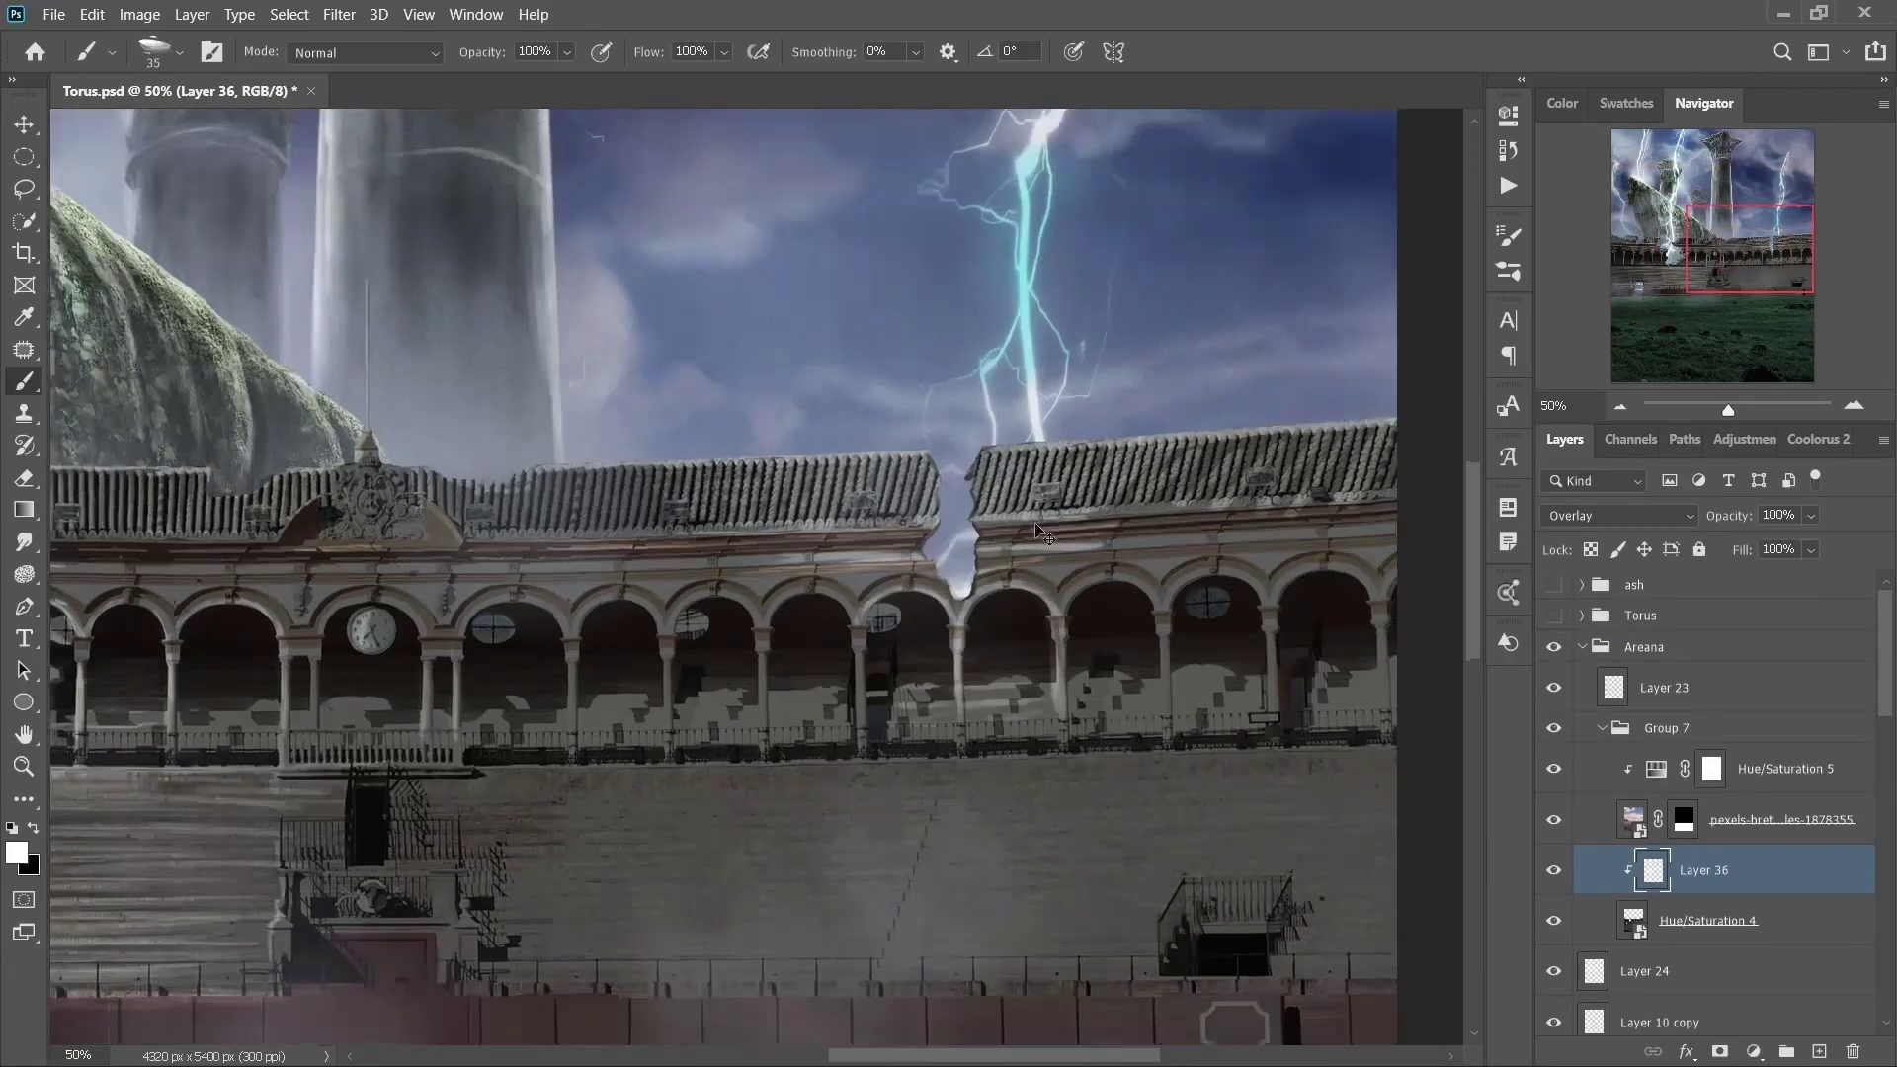
pyautogui.press(']')
pyautogui.hotkey('ctrl', '+')
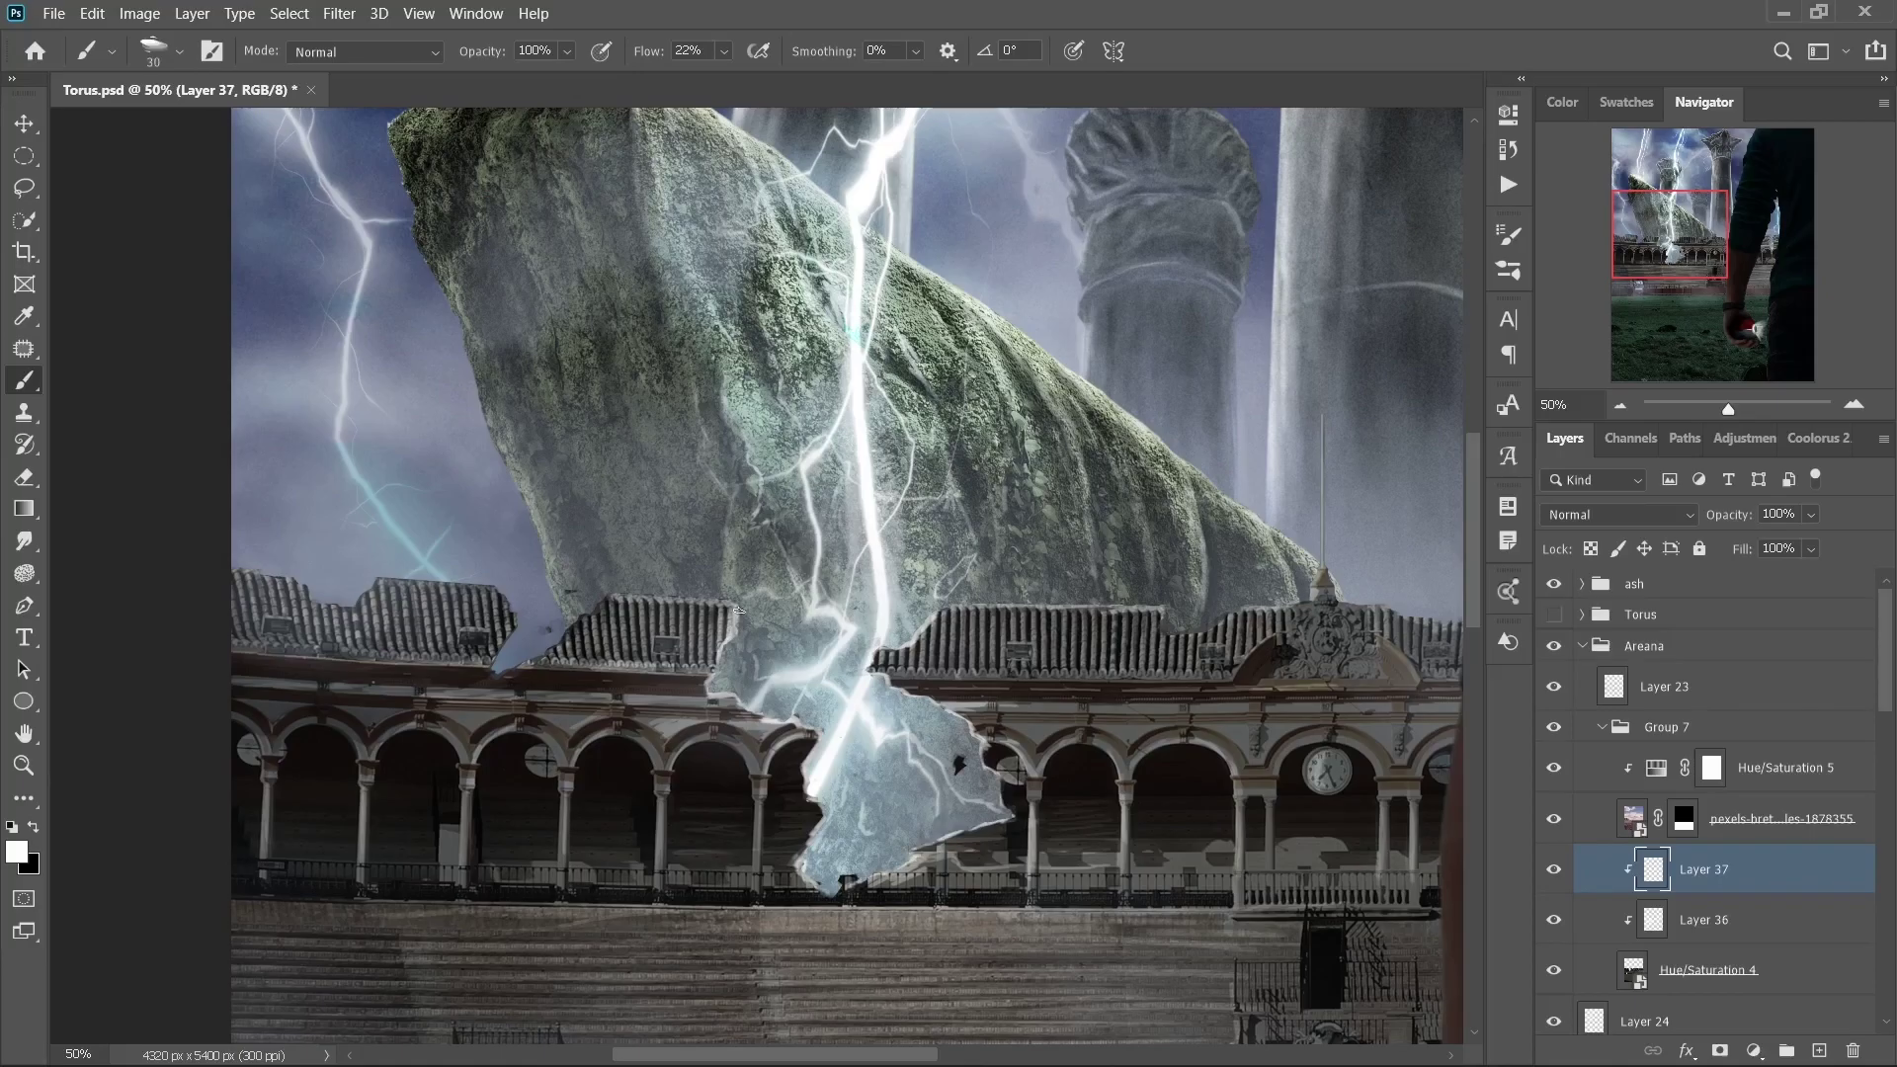
pyautogui.moveTo(739, 611); pyautogui.dragTo(1097, 632)
pyautogui.moveTo(988, 750); pyautogui.dragTo(791, 790)
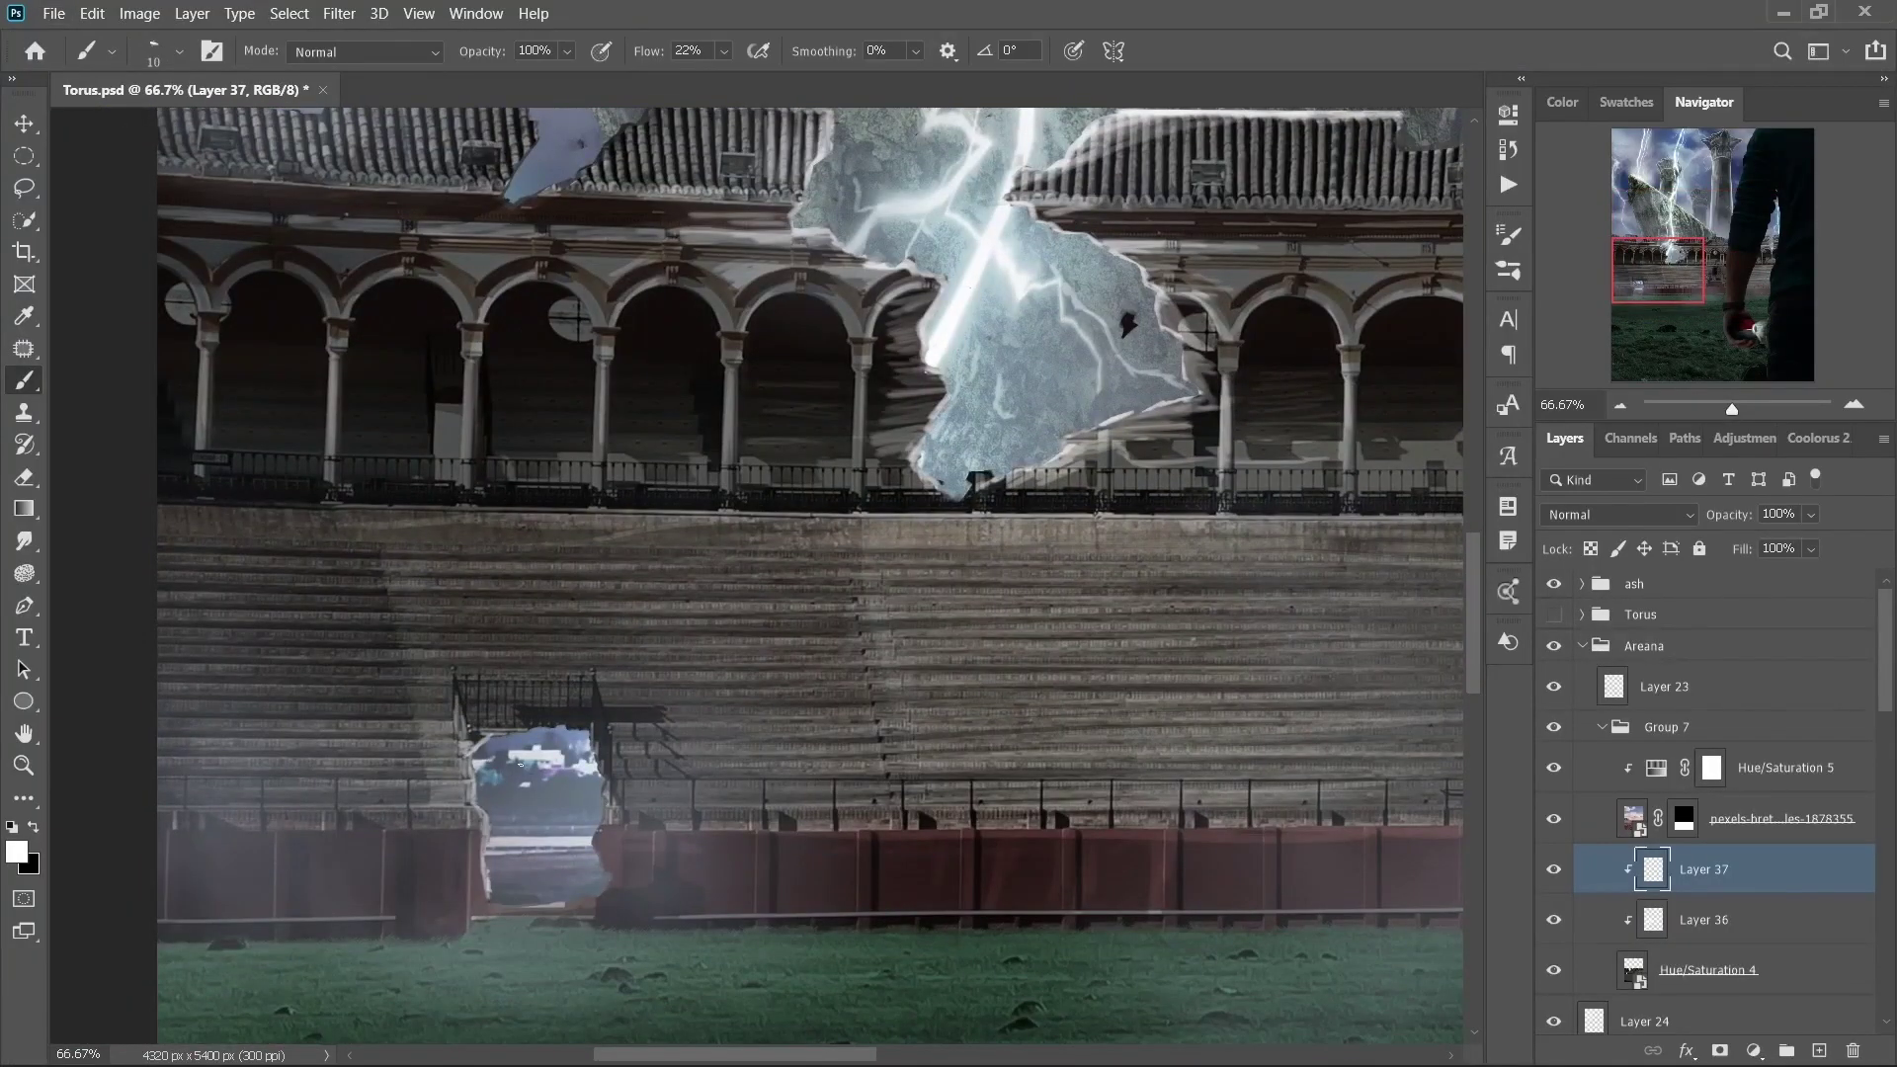
# - Lighten the stands around the doorway, then move on to the arches and upper rooftops
pyautogui.press(']')
pyautogui.moveTo(474, 770); pyautogui.dragTo(356, 810)
pyautogui.moveTo(336, 731); pyautogui.dragTo(474, 919)
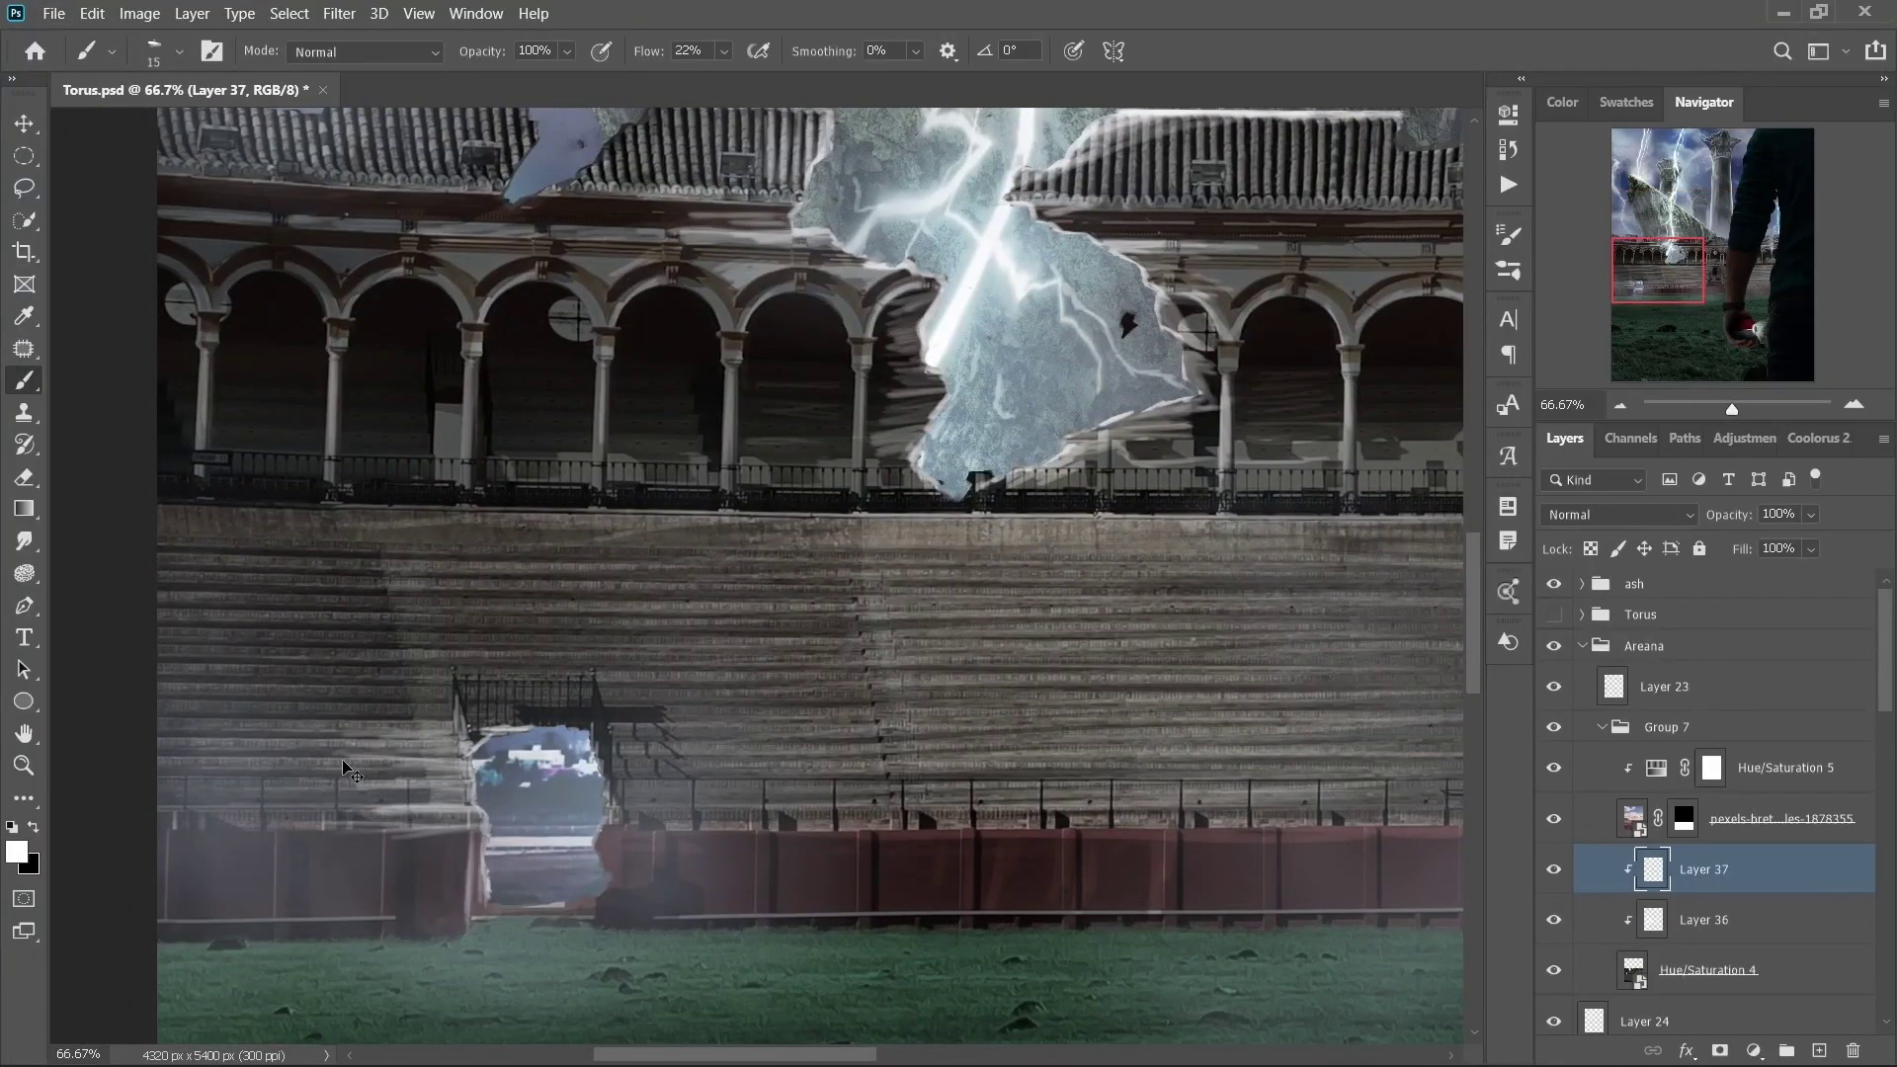
pyautogui.moveTo(370, 771); pyautogui.dragTo(187, 756)
pyautogui.moveTo(874, 490); pyautogui.dragTo(598, 588)
pyautogui.press('[')
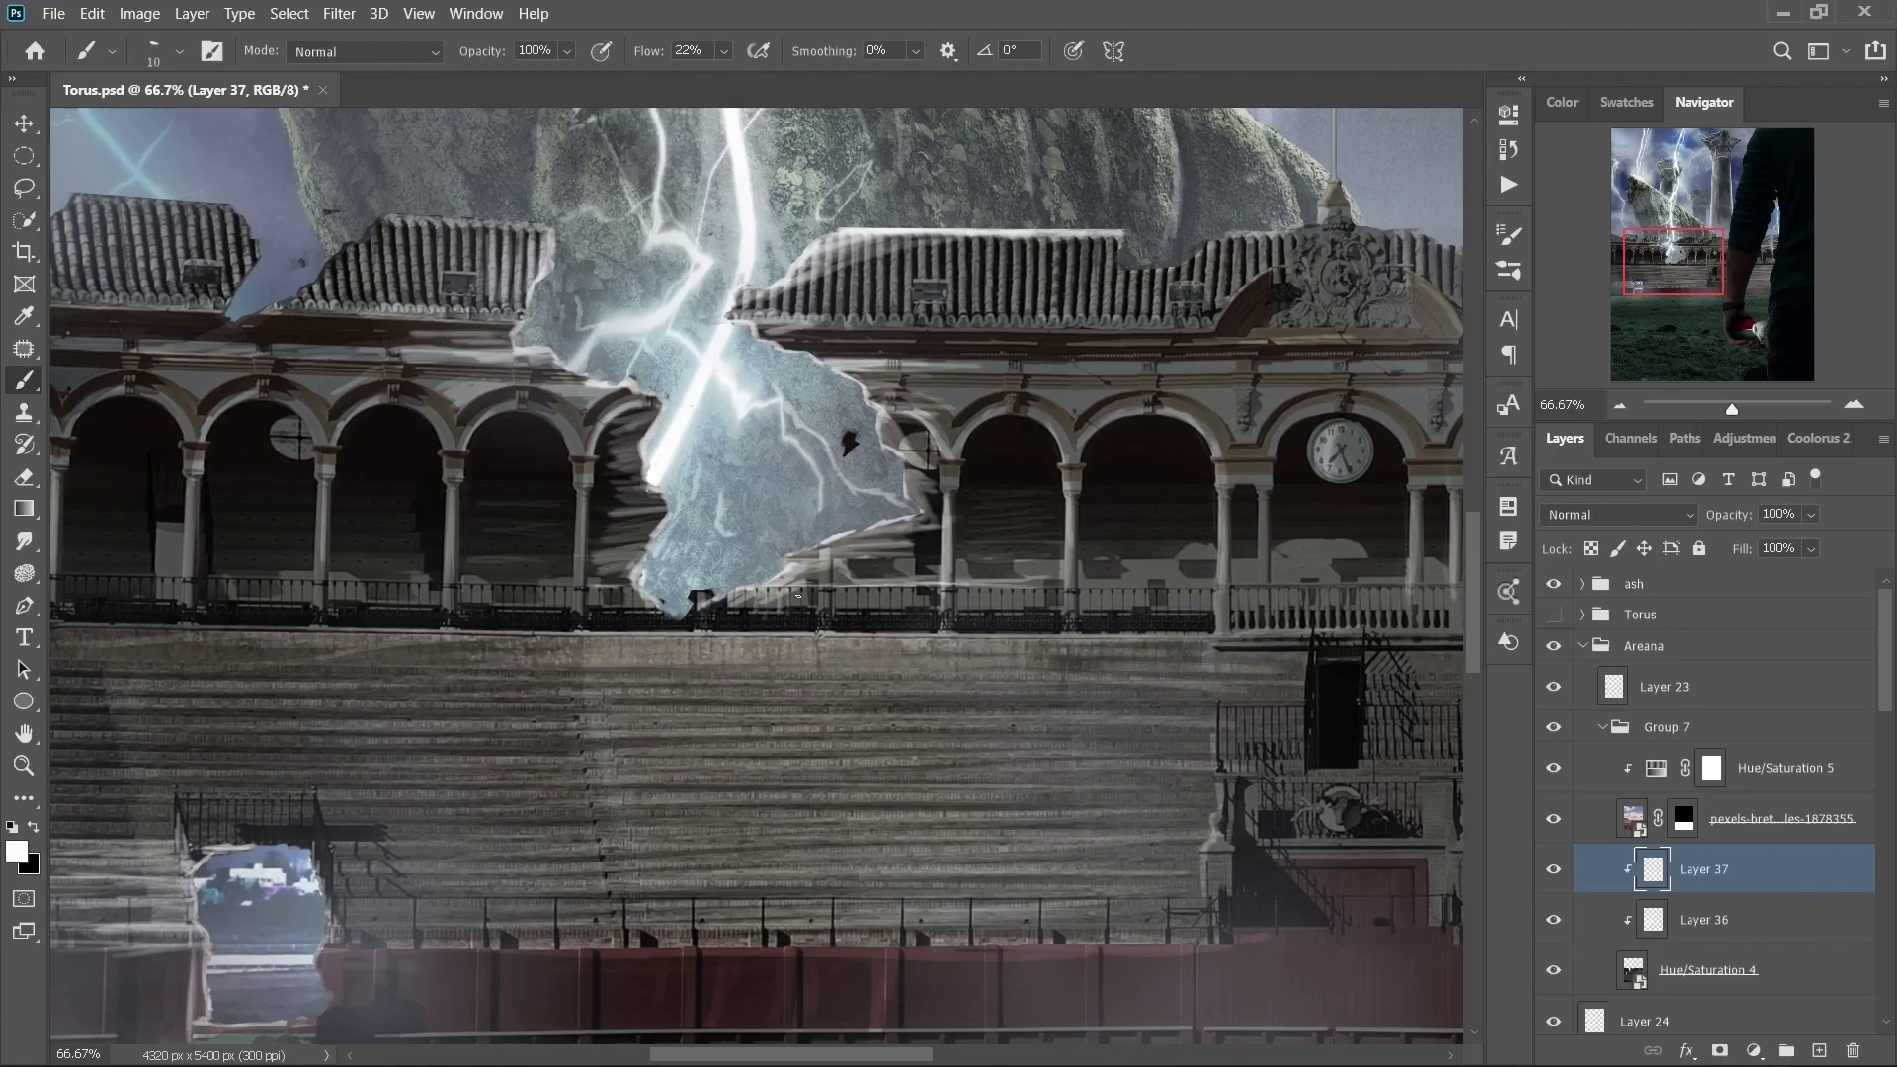
pyautogui.press(']')
pyautogui.moveTo(798, 596); pyautogui.dragTo(1105, 784)
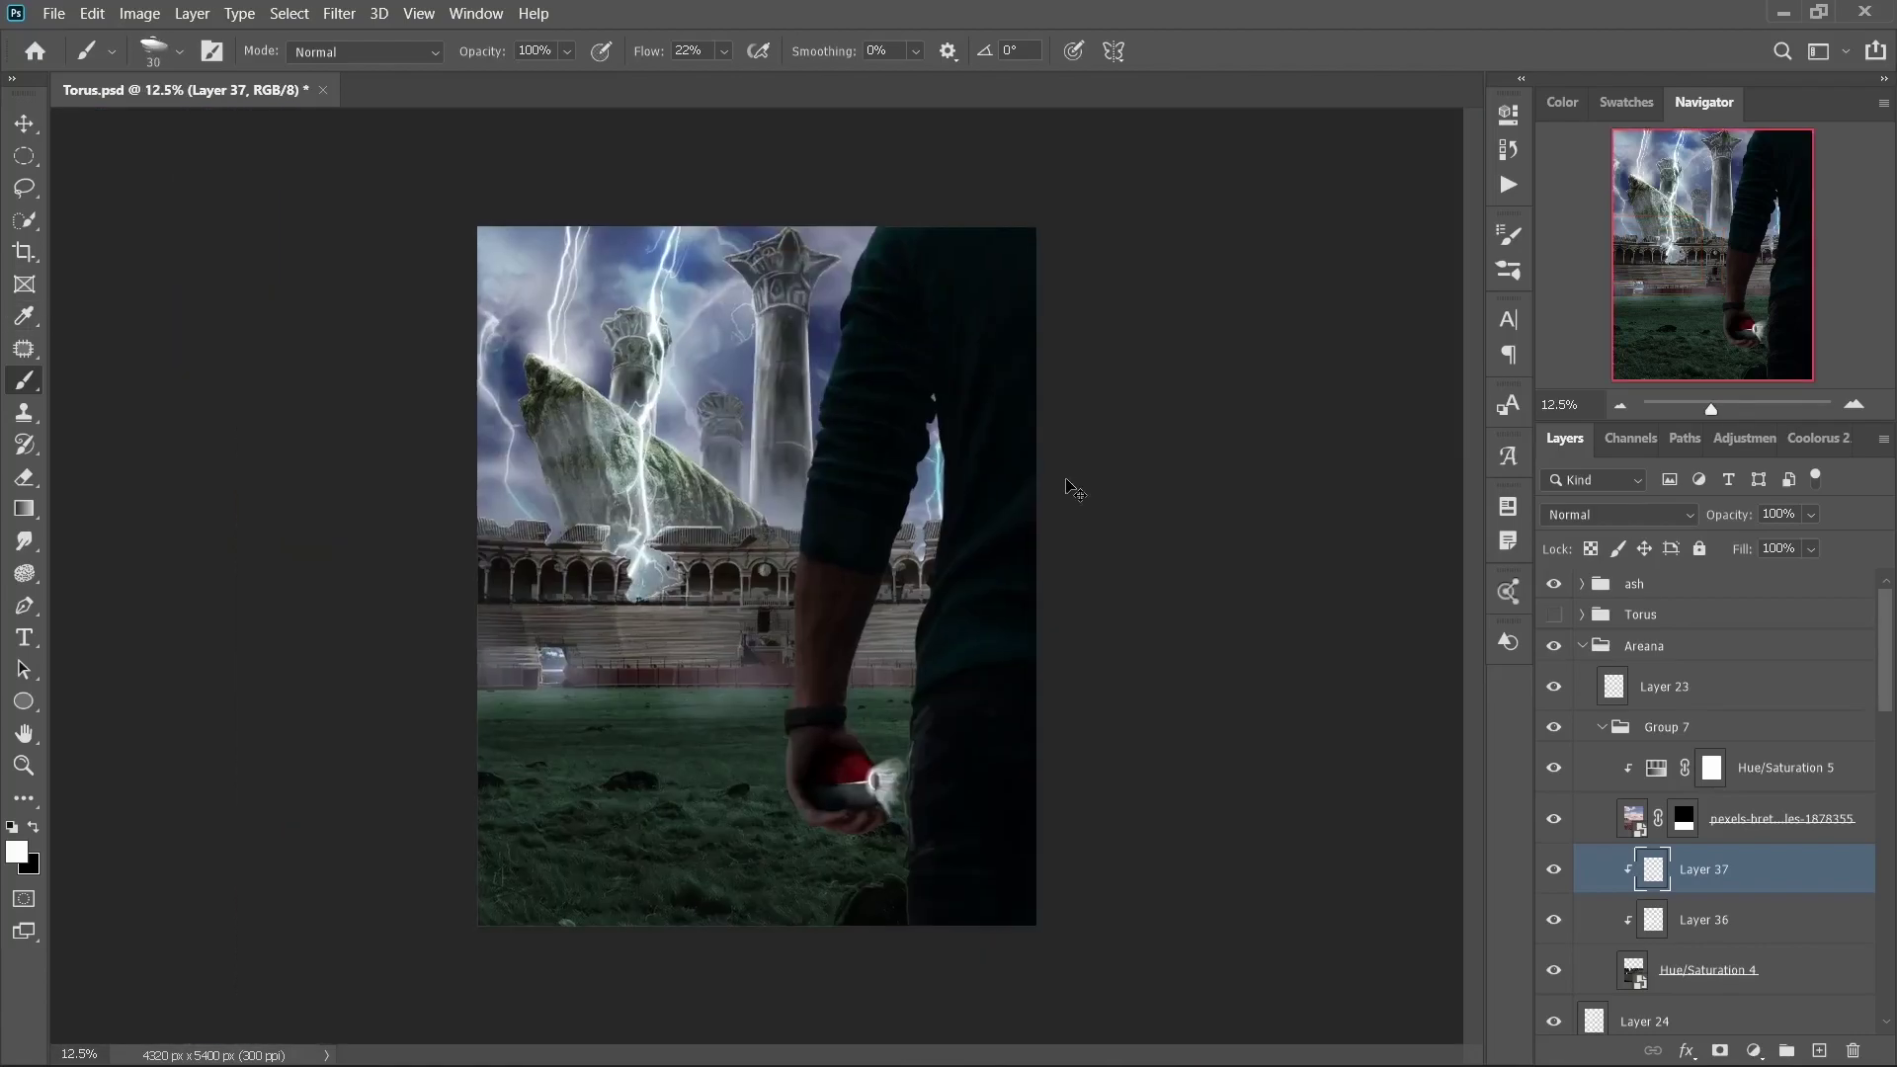
pyautogui.moveTo(745, 410); pyautogui.dragTo(1067, 491)
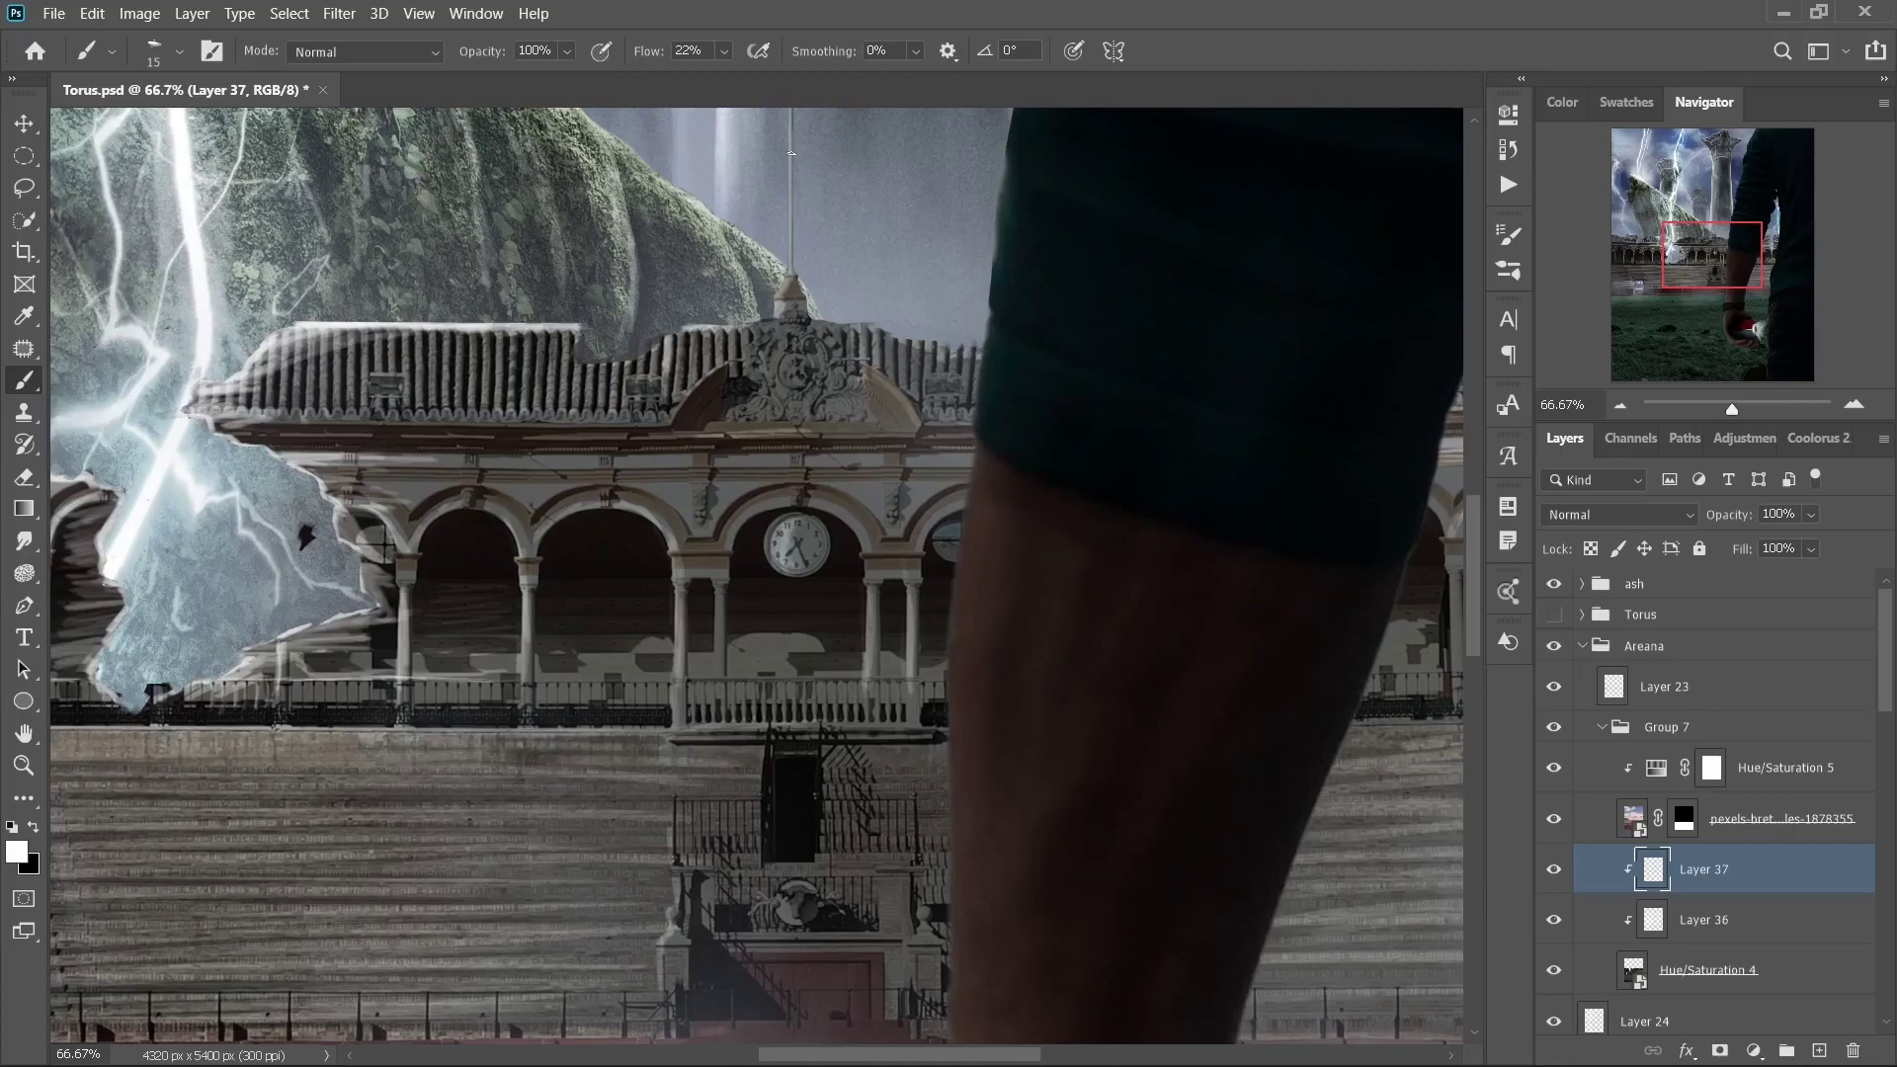
pyautogui.press(']')
pyautogui.press(']')
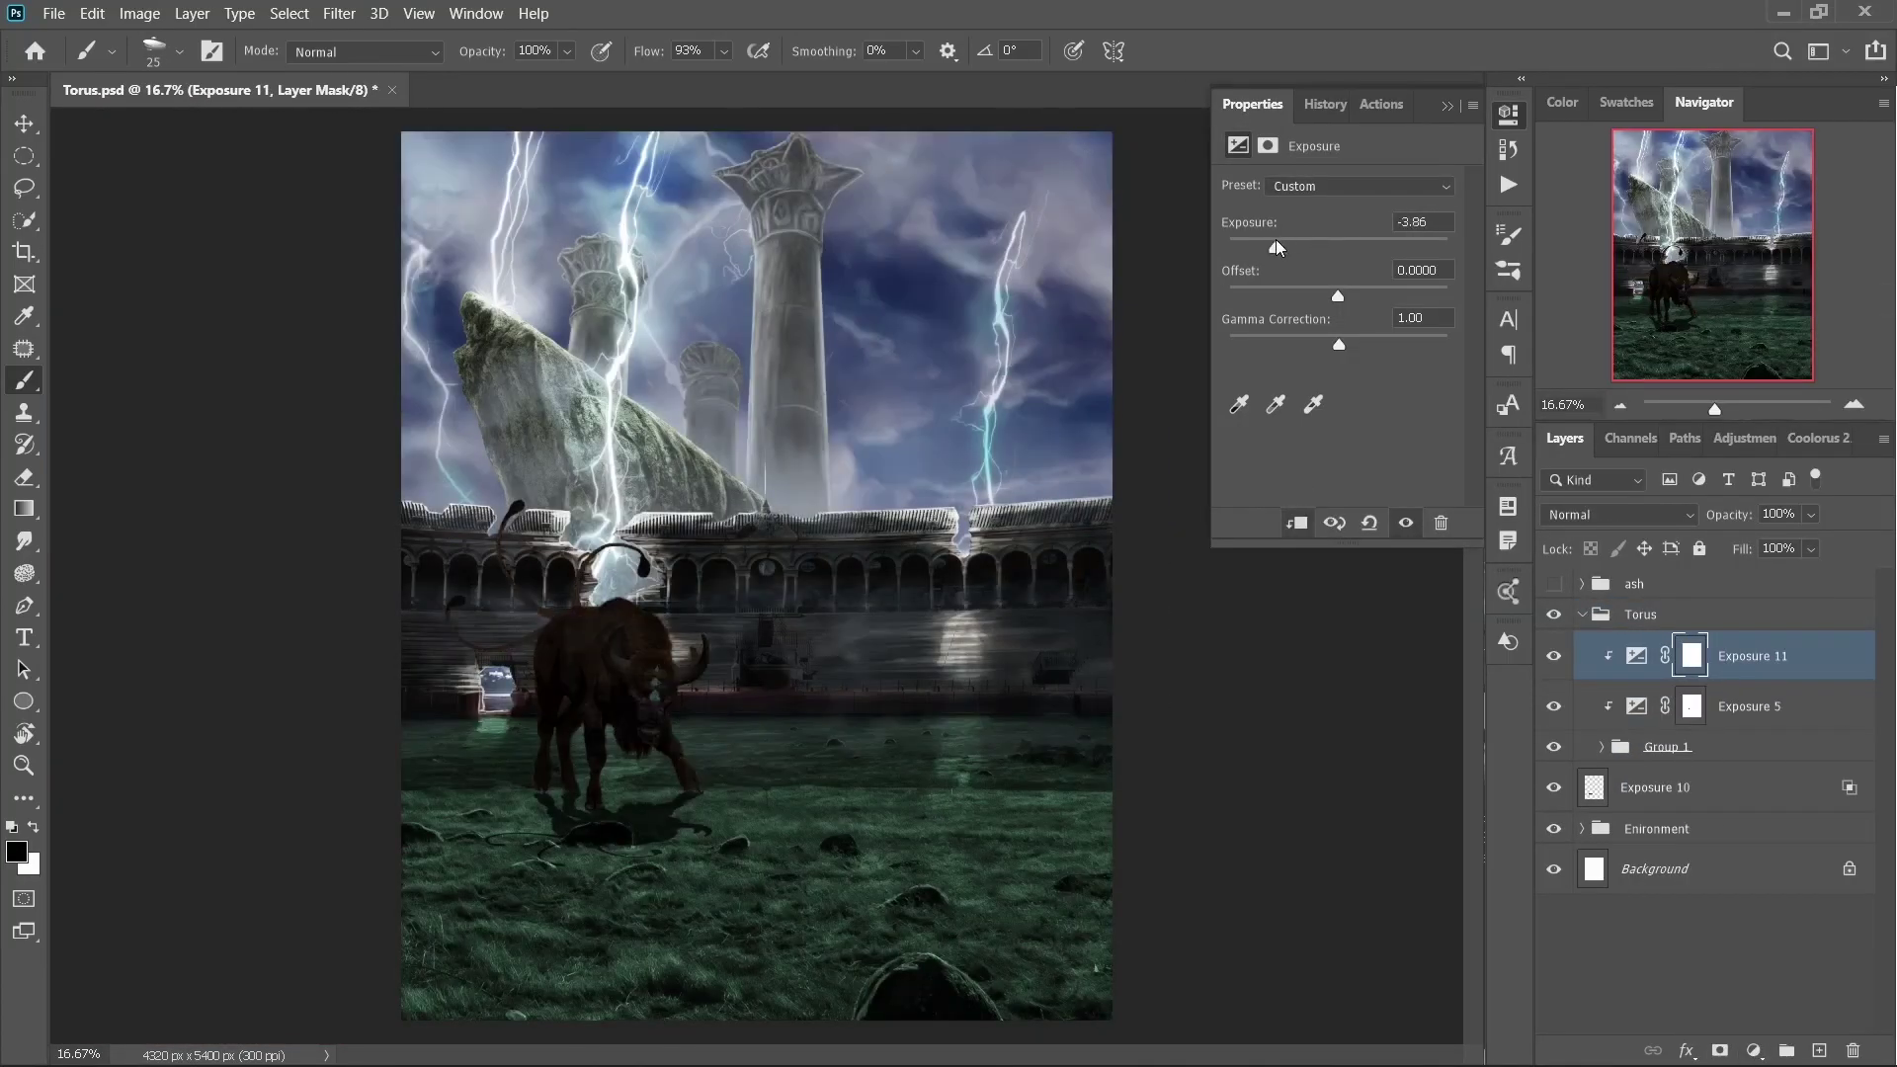
# - Darken the bison's legs and back on the Exposure 11 mask
pyautogui.hotkey('ctrl', 'i')
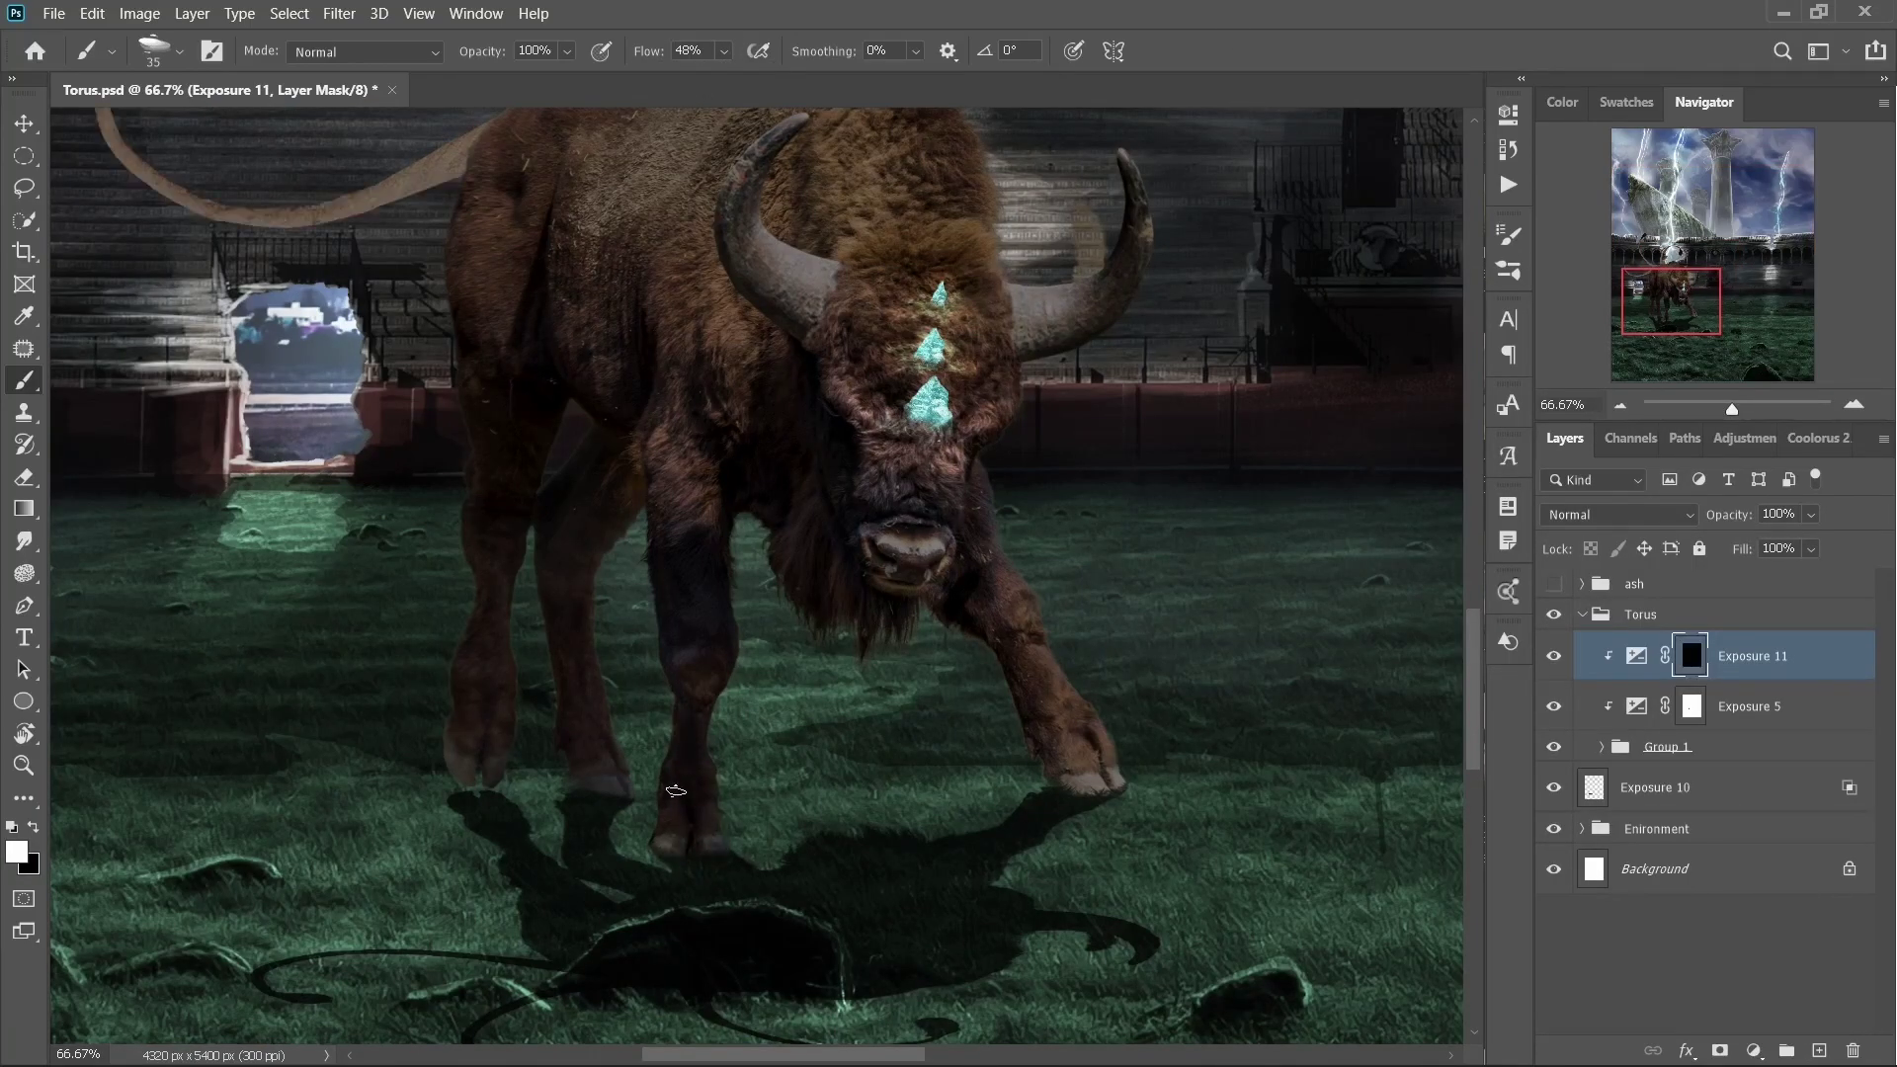
pyautogui.moveTo(681, 458); pyautogui.dragTo(716, 640)
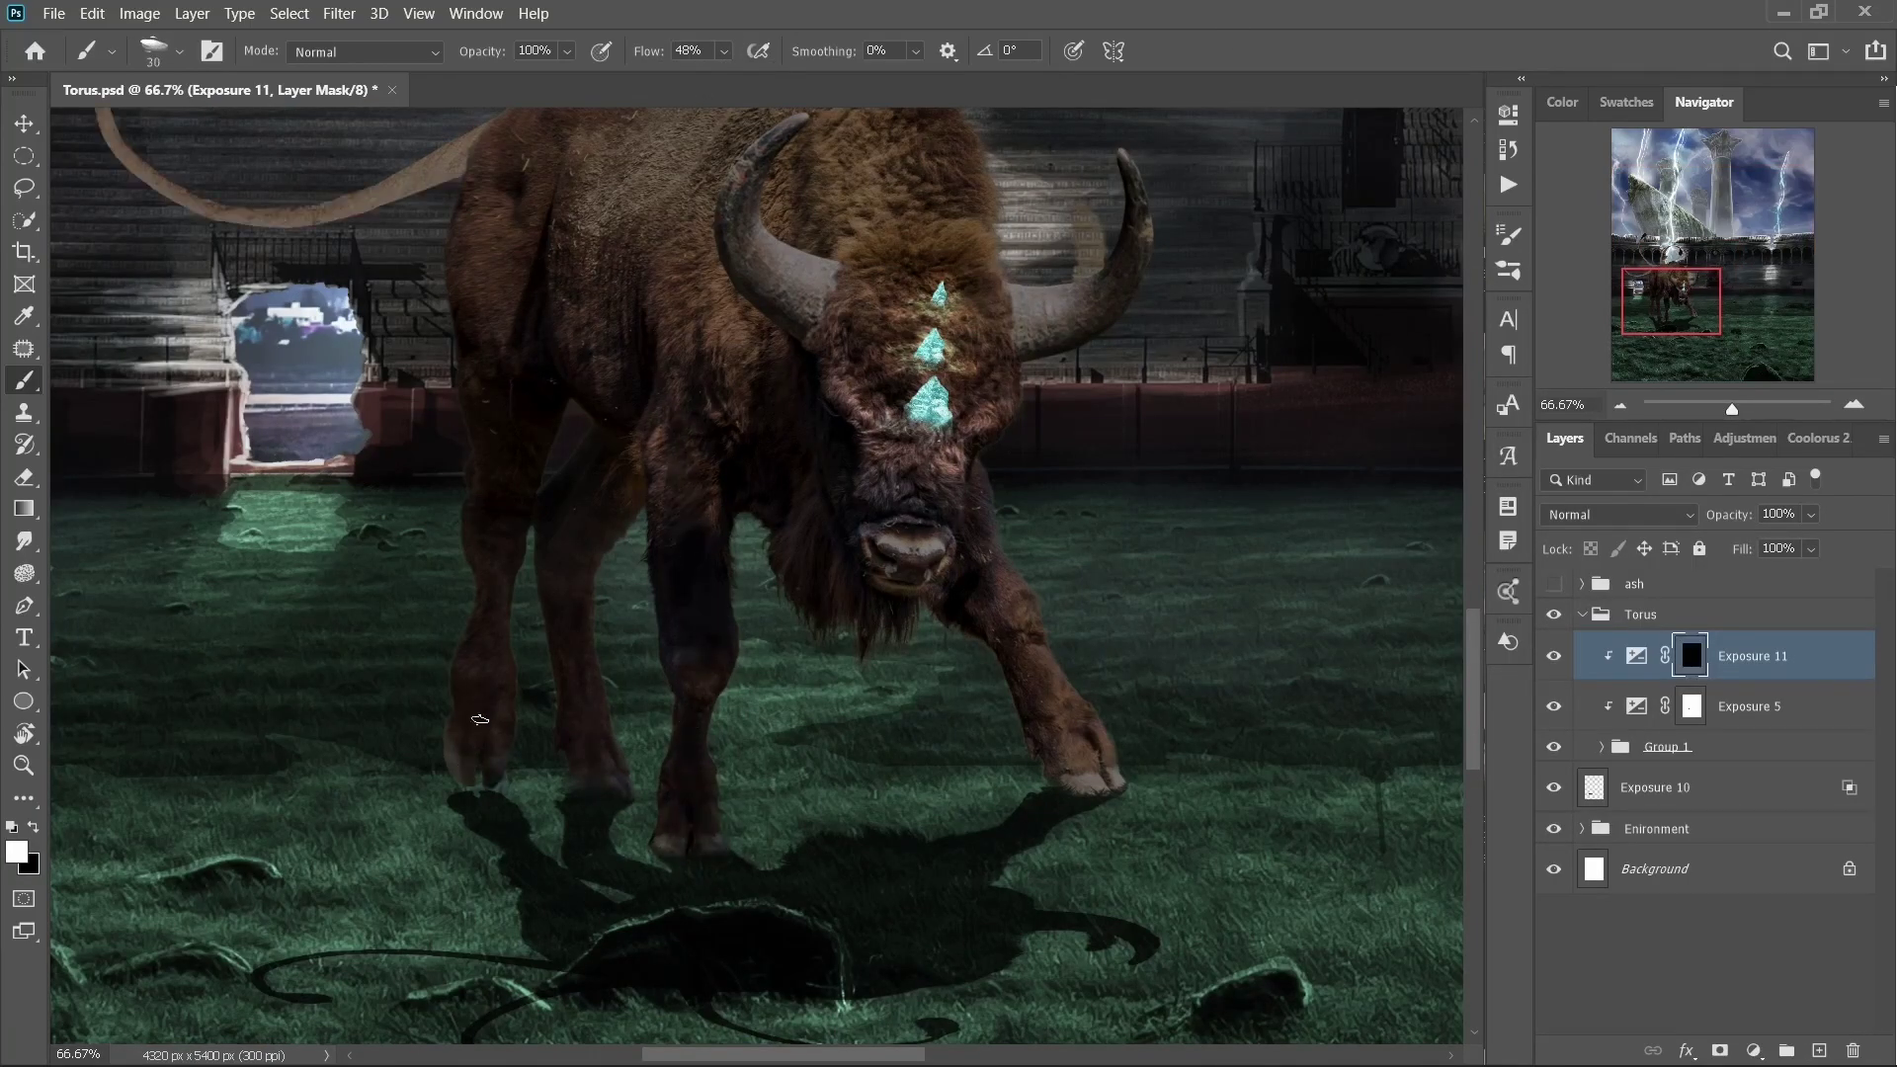
pyautogui.press(']')
pyautogui.moveTo(1099, 739); pyautogui.dragTo(1022, 647)
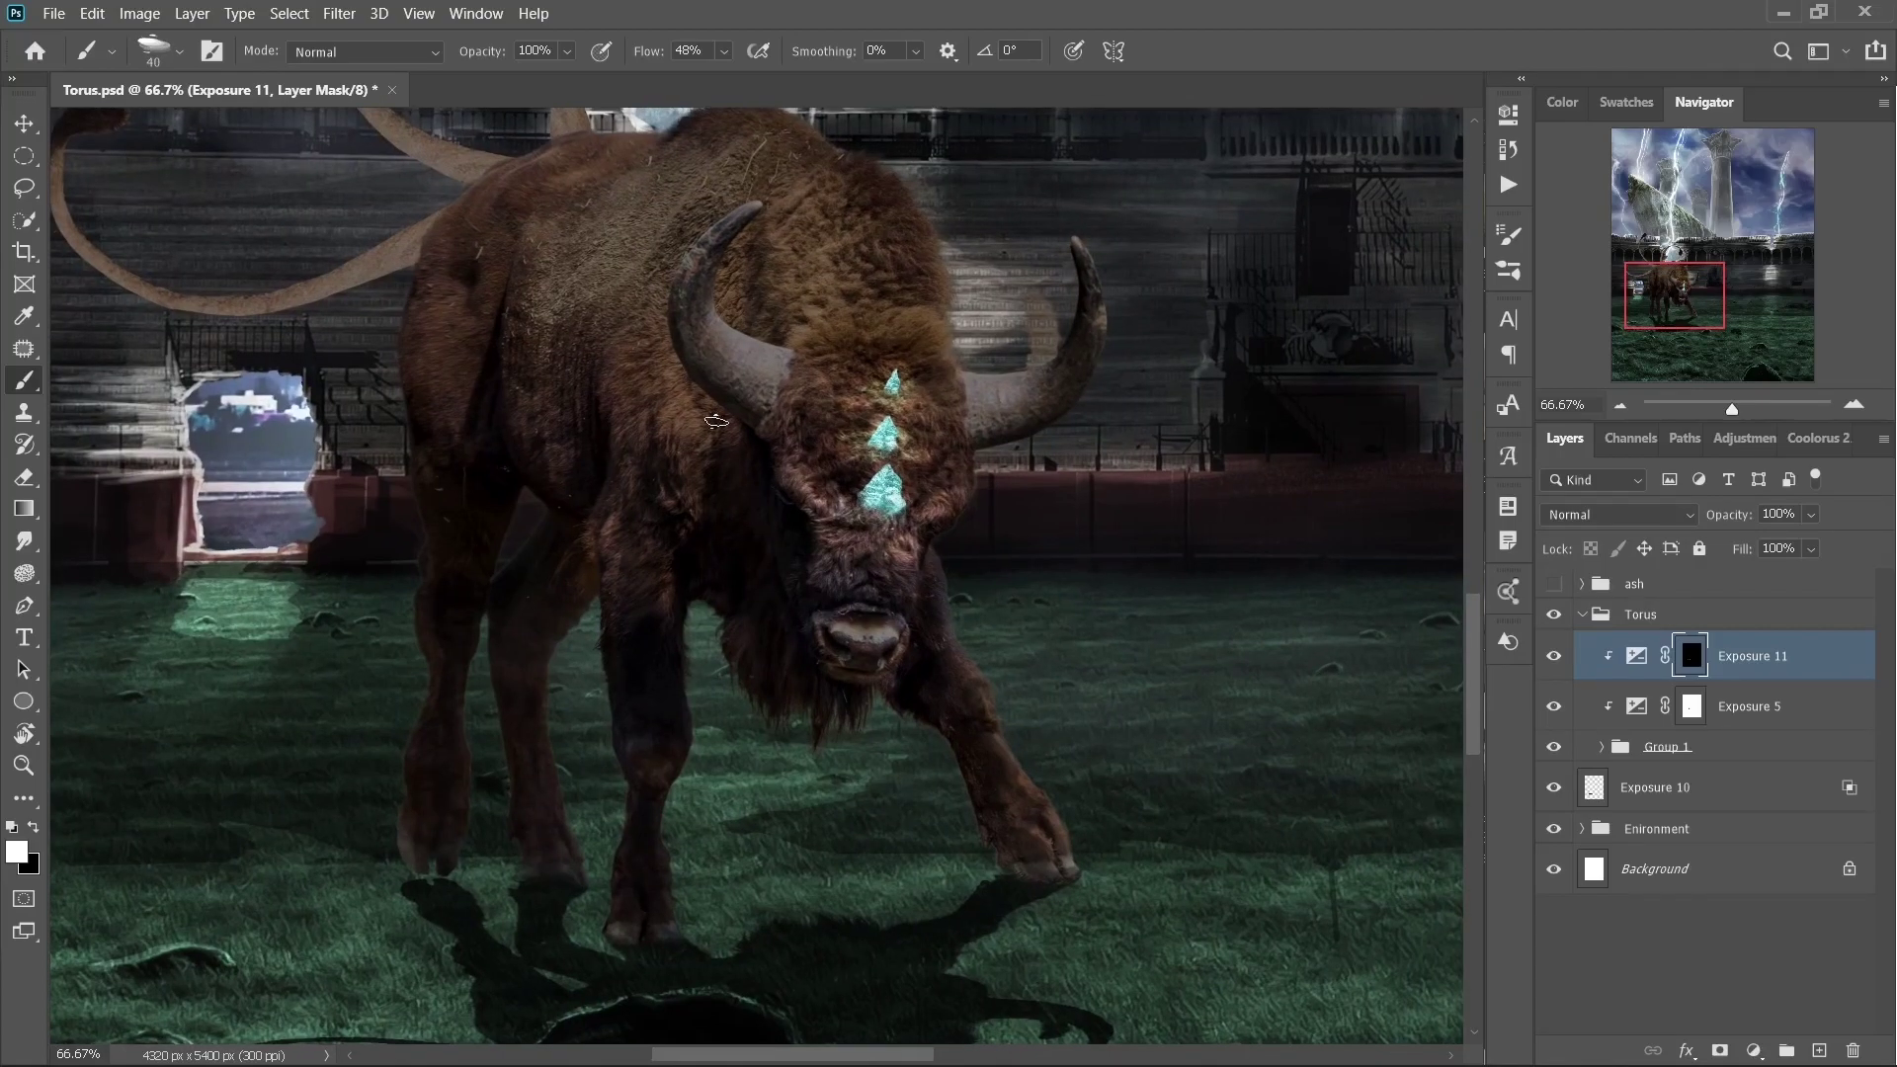
pyautogui.press(']')
pyautogui.moveTo(786, 450); pyautogui.dragTo(825, 530)
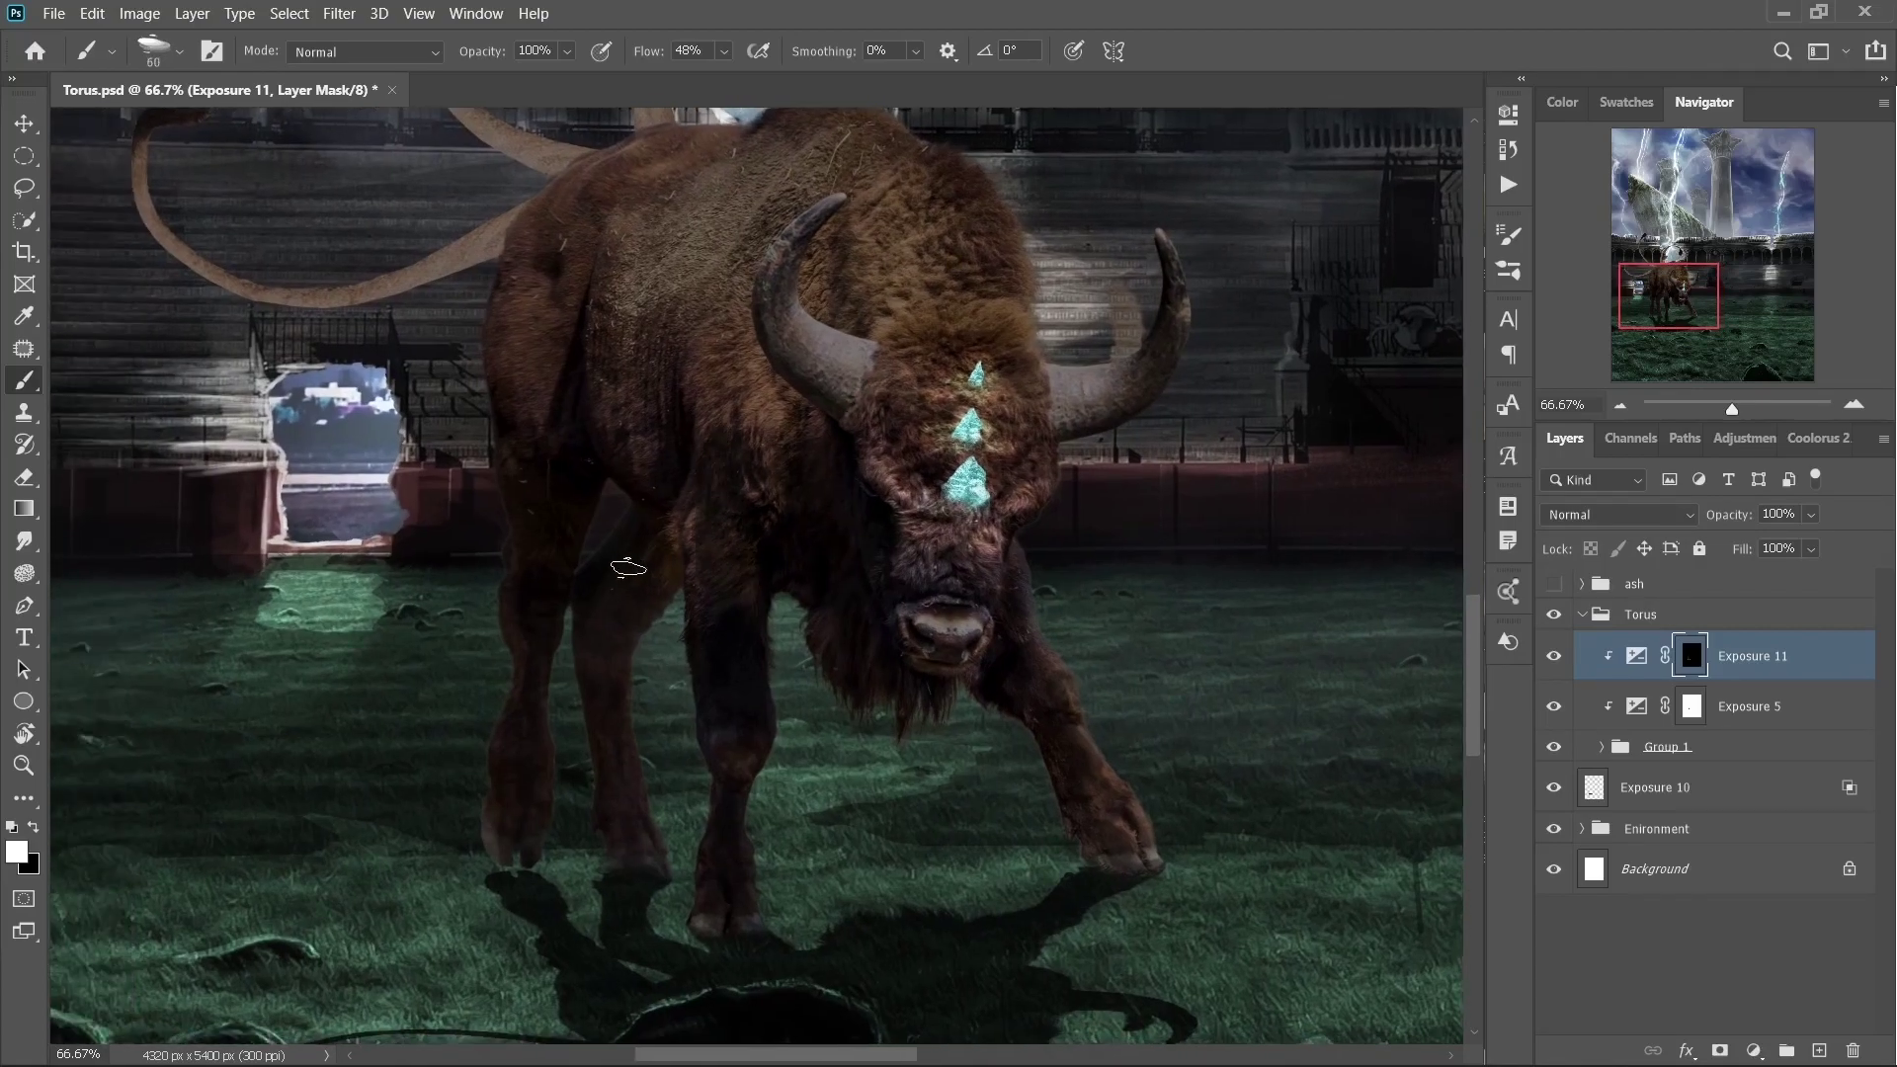
pyautogui.moveTo(623, 593); pyautogui.dragTo(523, 345)
pyautogui.press(']')
pyautogui.moveTo(759, 194); pyautogui.dragTo(686, 314)
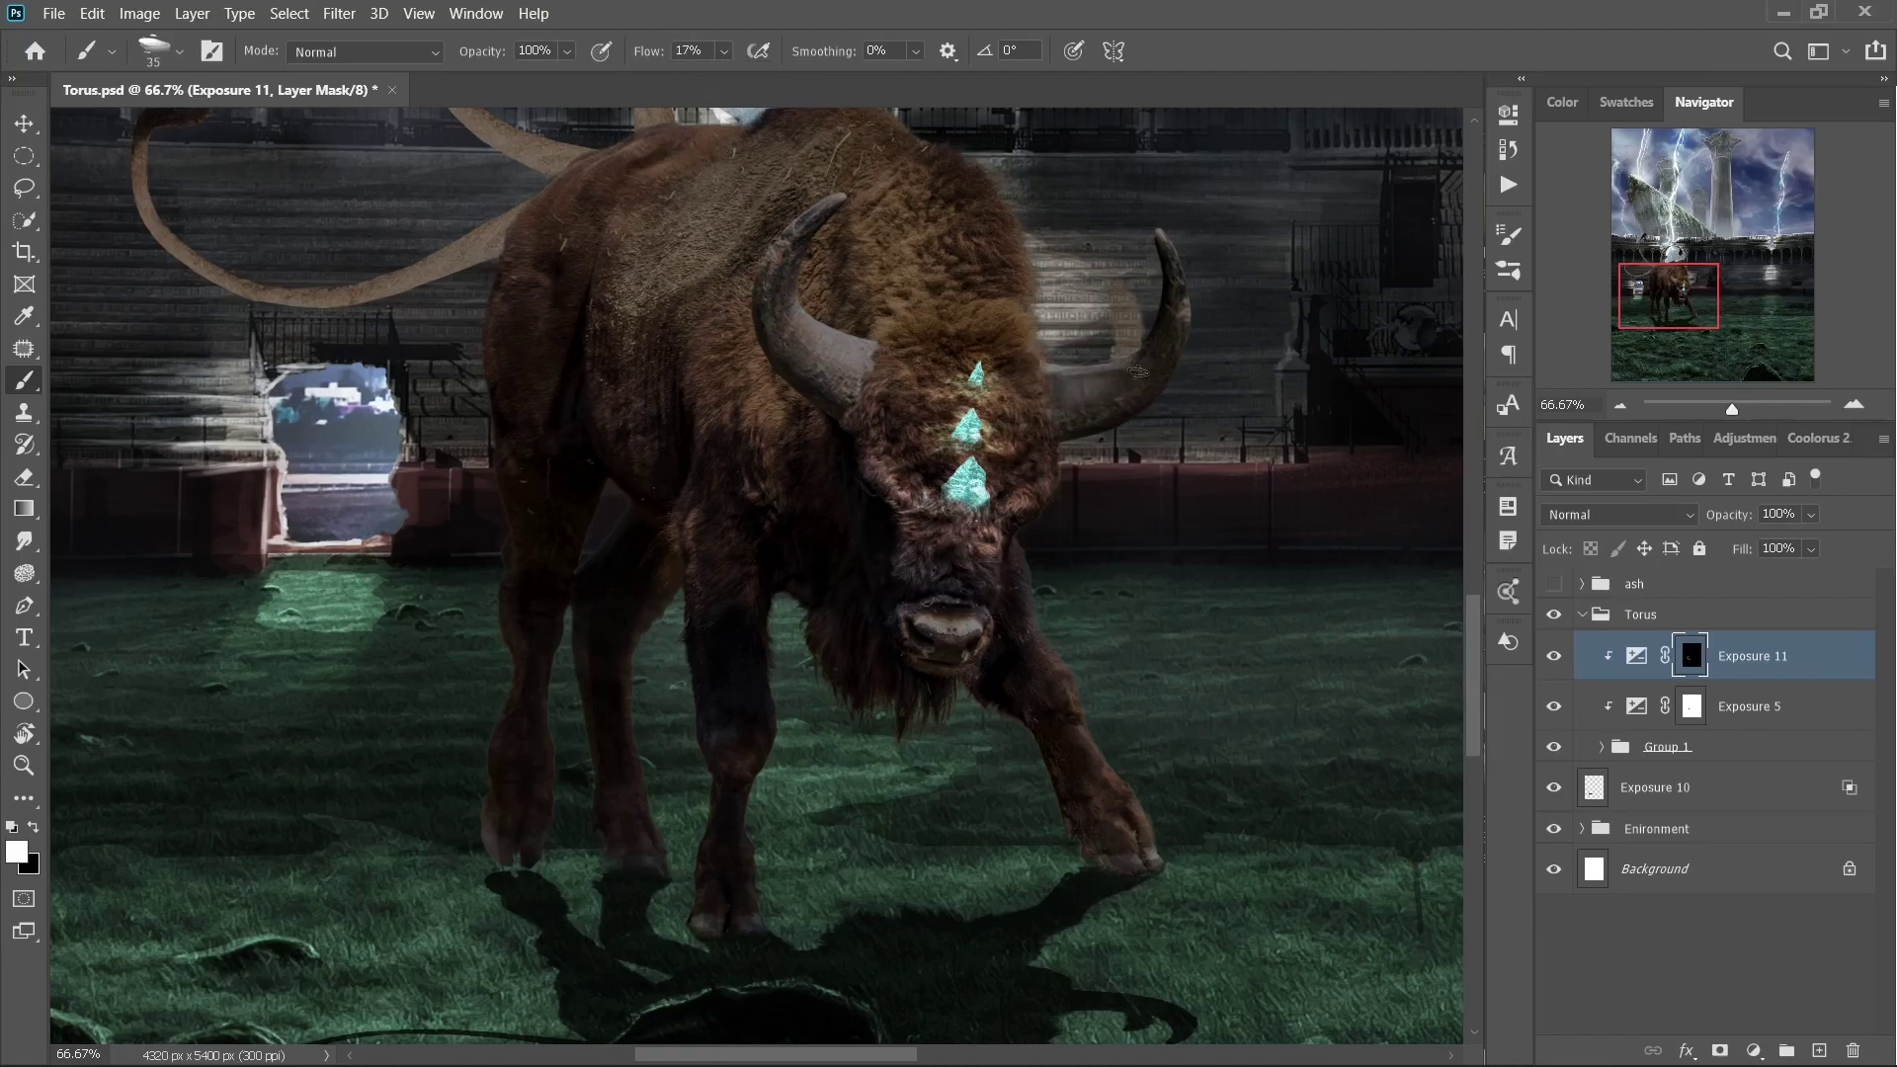
# - Darken the bison's tails with smaller mask strokes
pyautogui.press('[')
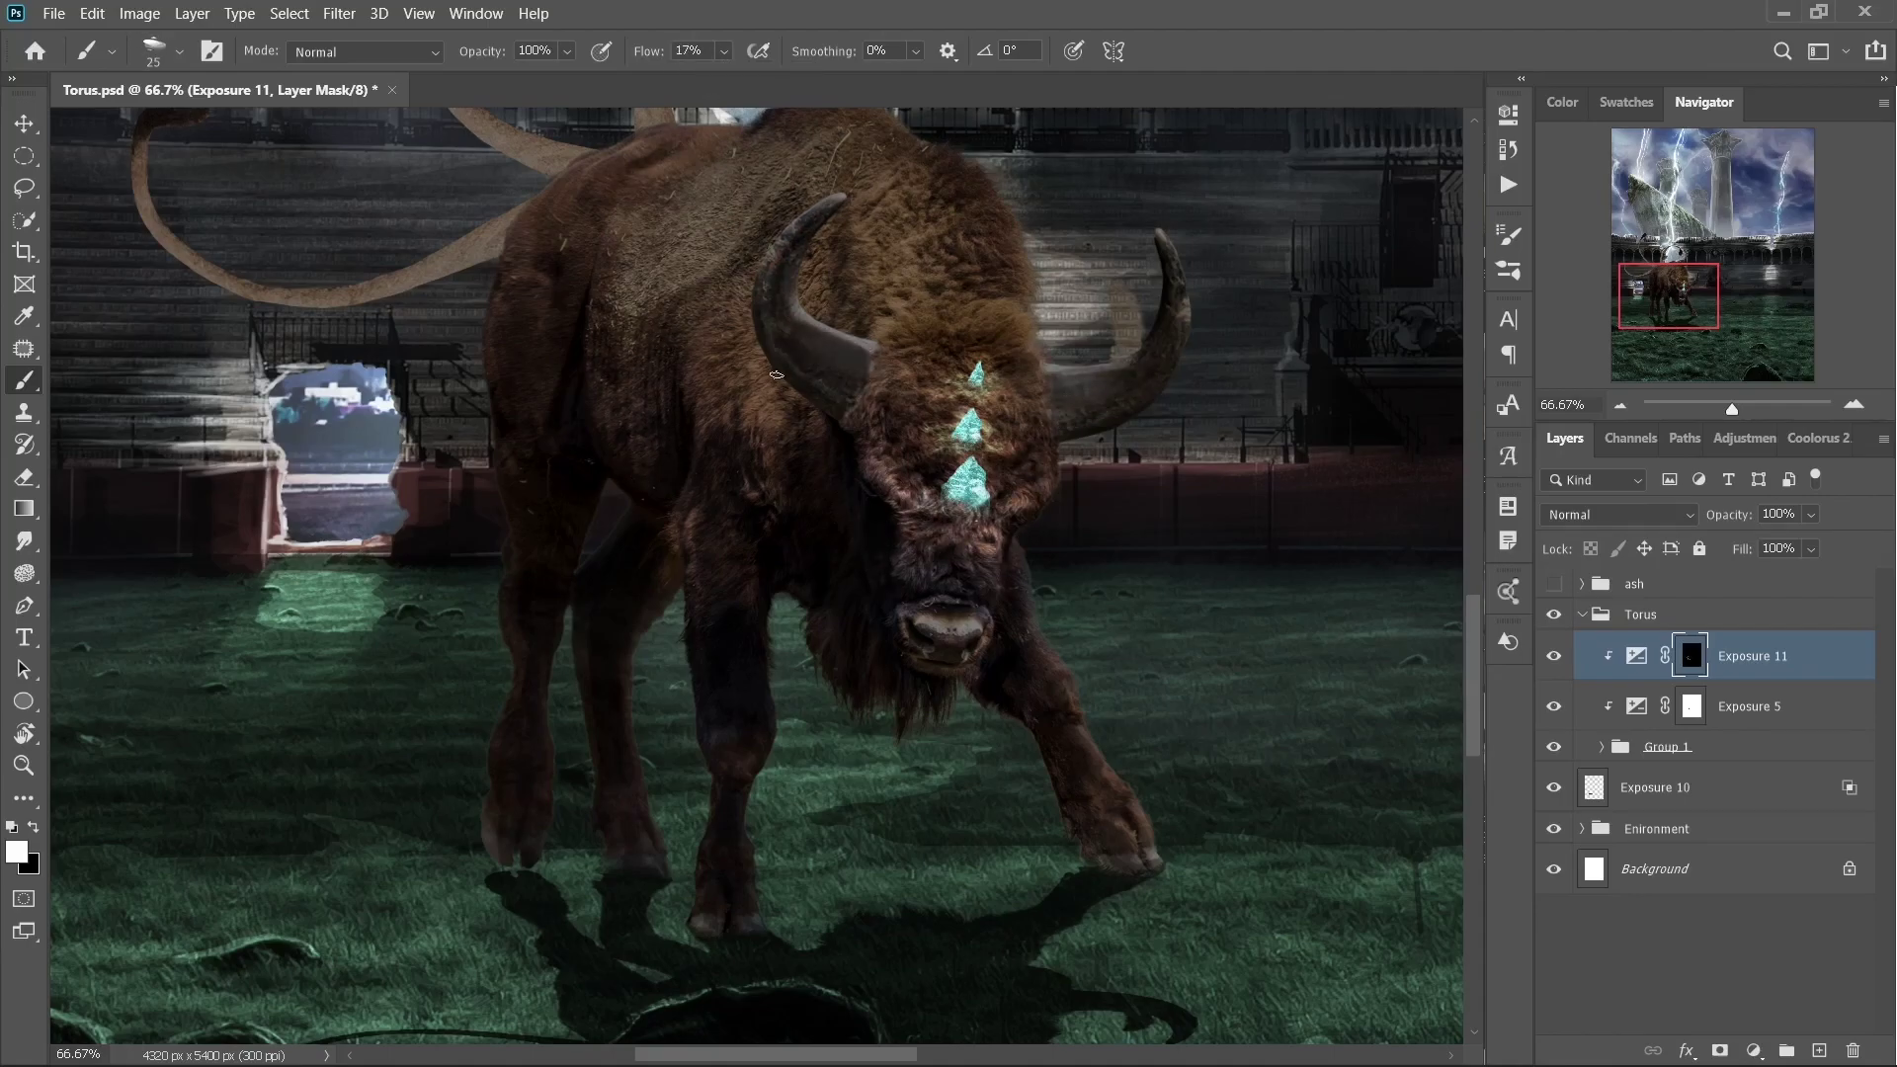
pyautogui.press('[')
pyautogui.scroll(5, 869, 395)
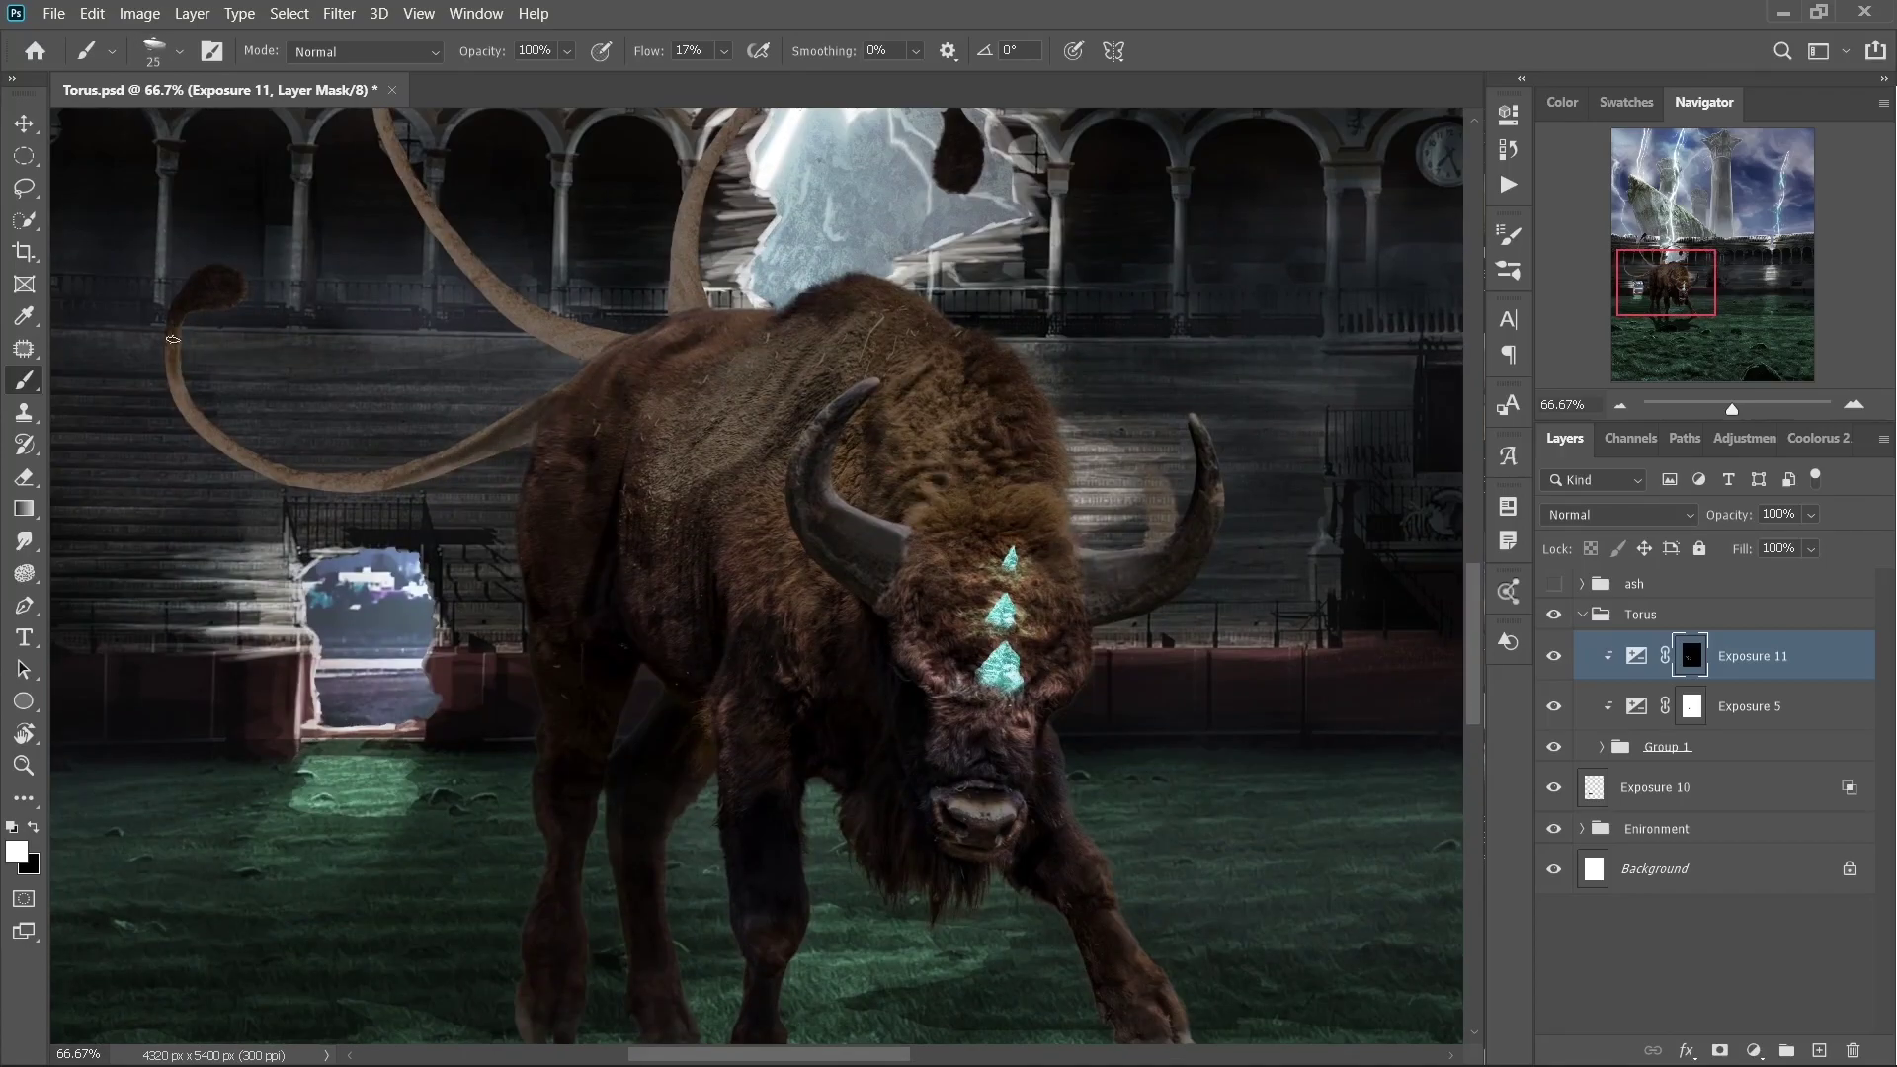
pyautogui.press(']')
pyautogui.scroll(5, 671, 516)
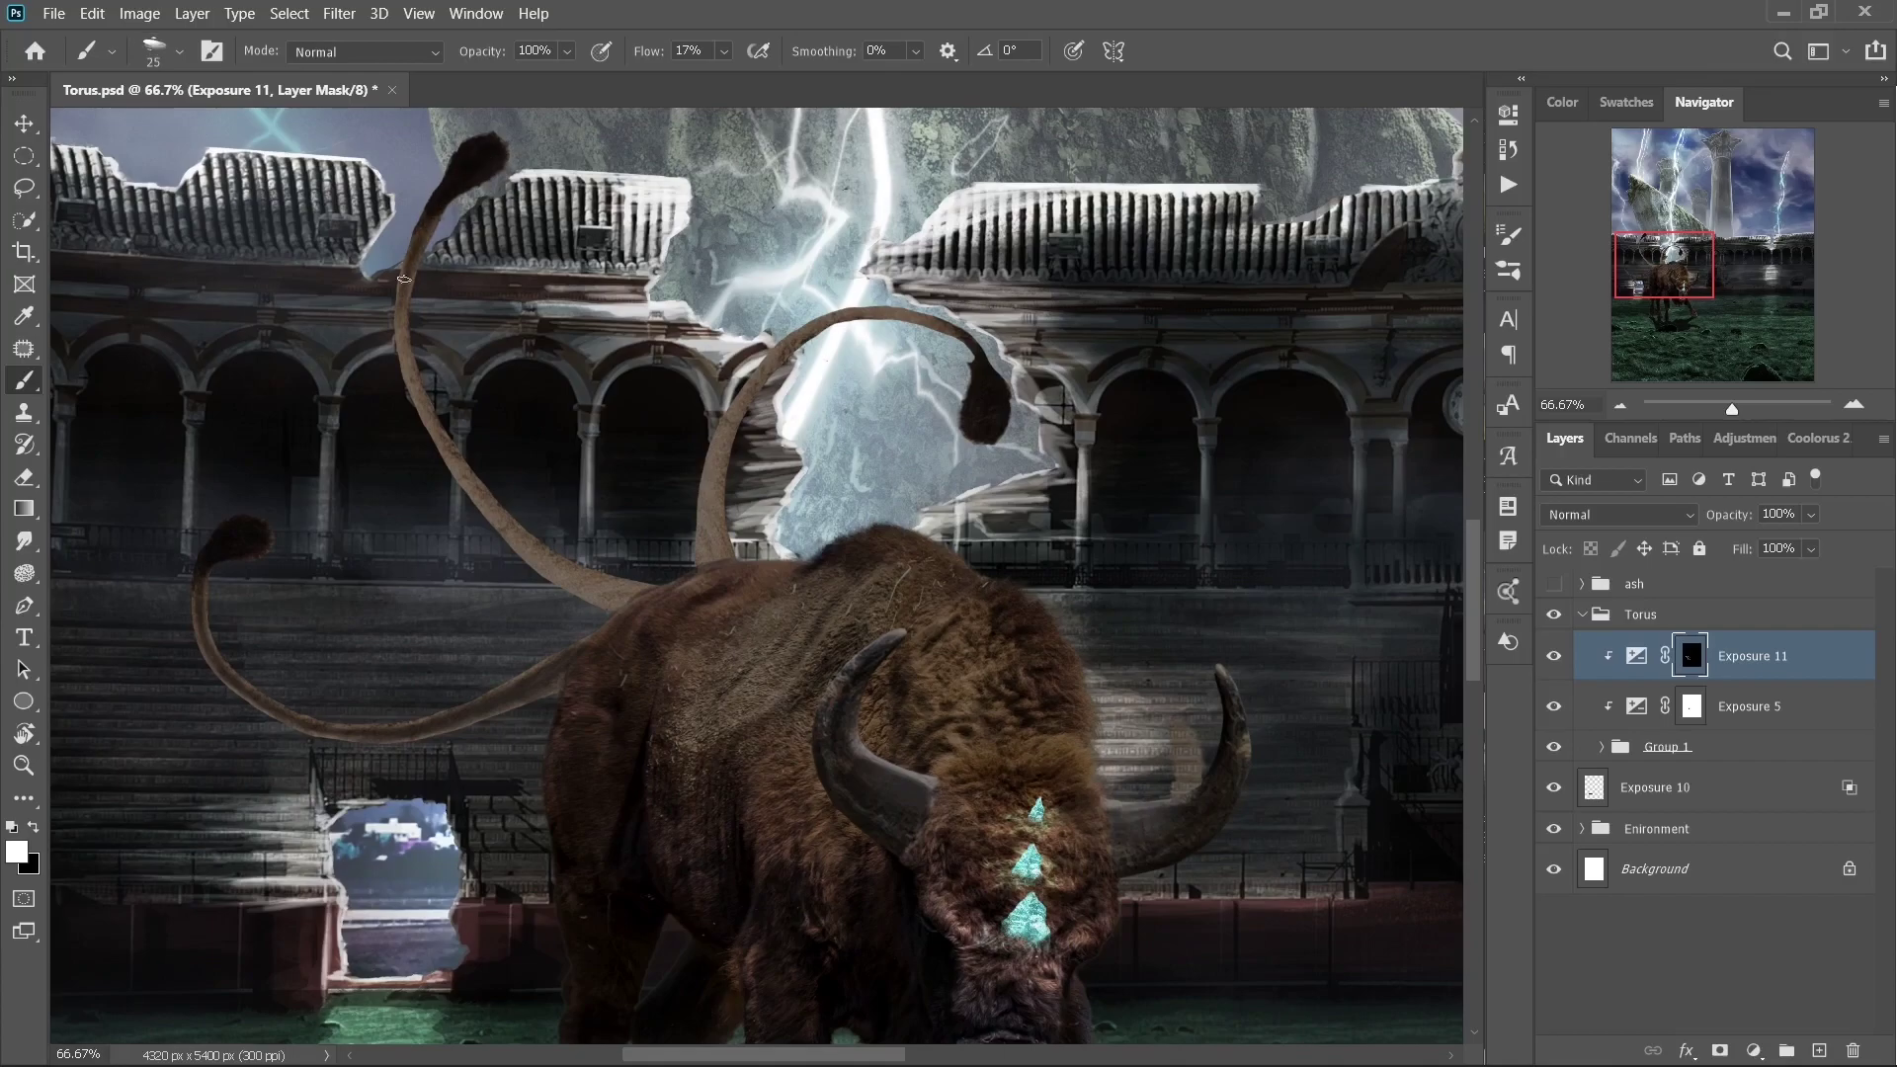
pyautogui.press(']')
pyautogui.press(']')
pyautogui.moveTo(403, 280); pyautogui.dragTo(579, 585)
pyautogui.moveTo(724, 557); pyautogui.dragTo(707, 541)
# - Add clipped Exposure 12 adjustment with an inverted black mask
pyautogui.press('[')
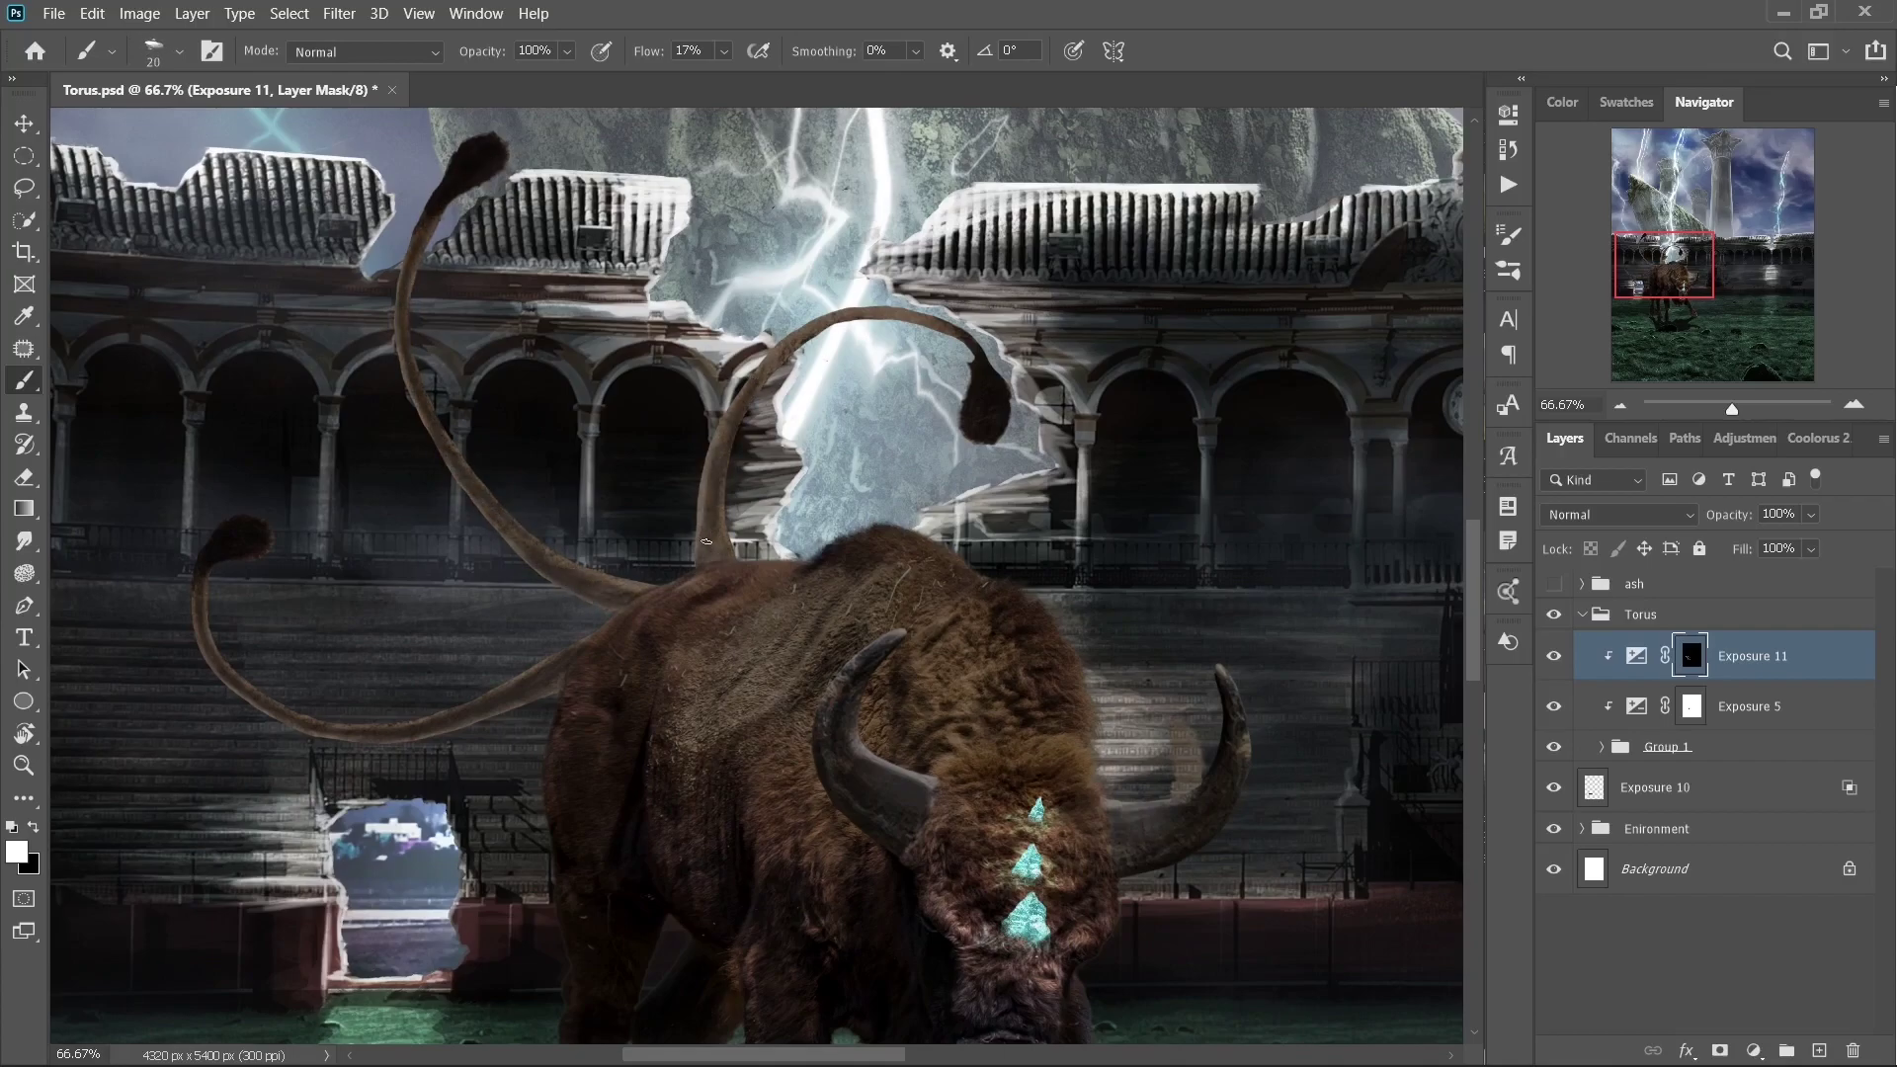
pyautogui.press(']')
pyautogui.press(']')
pyautogui.press(']')
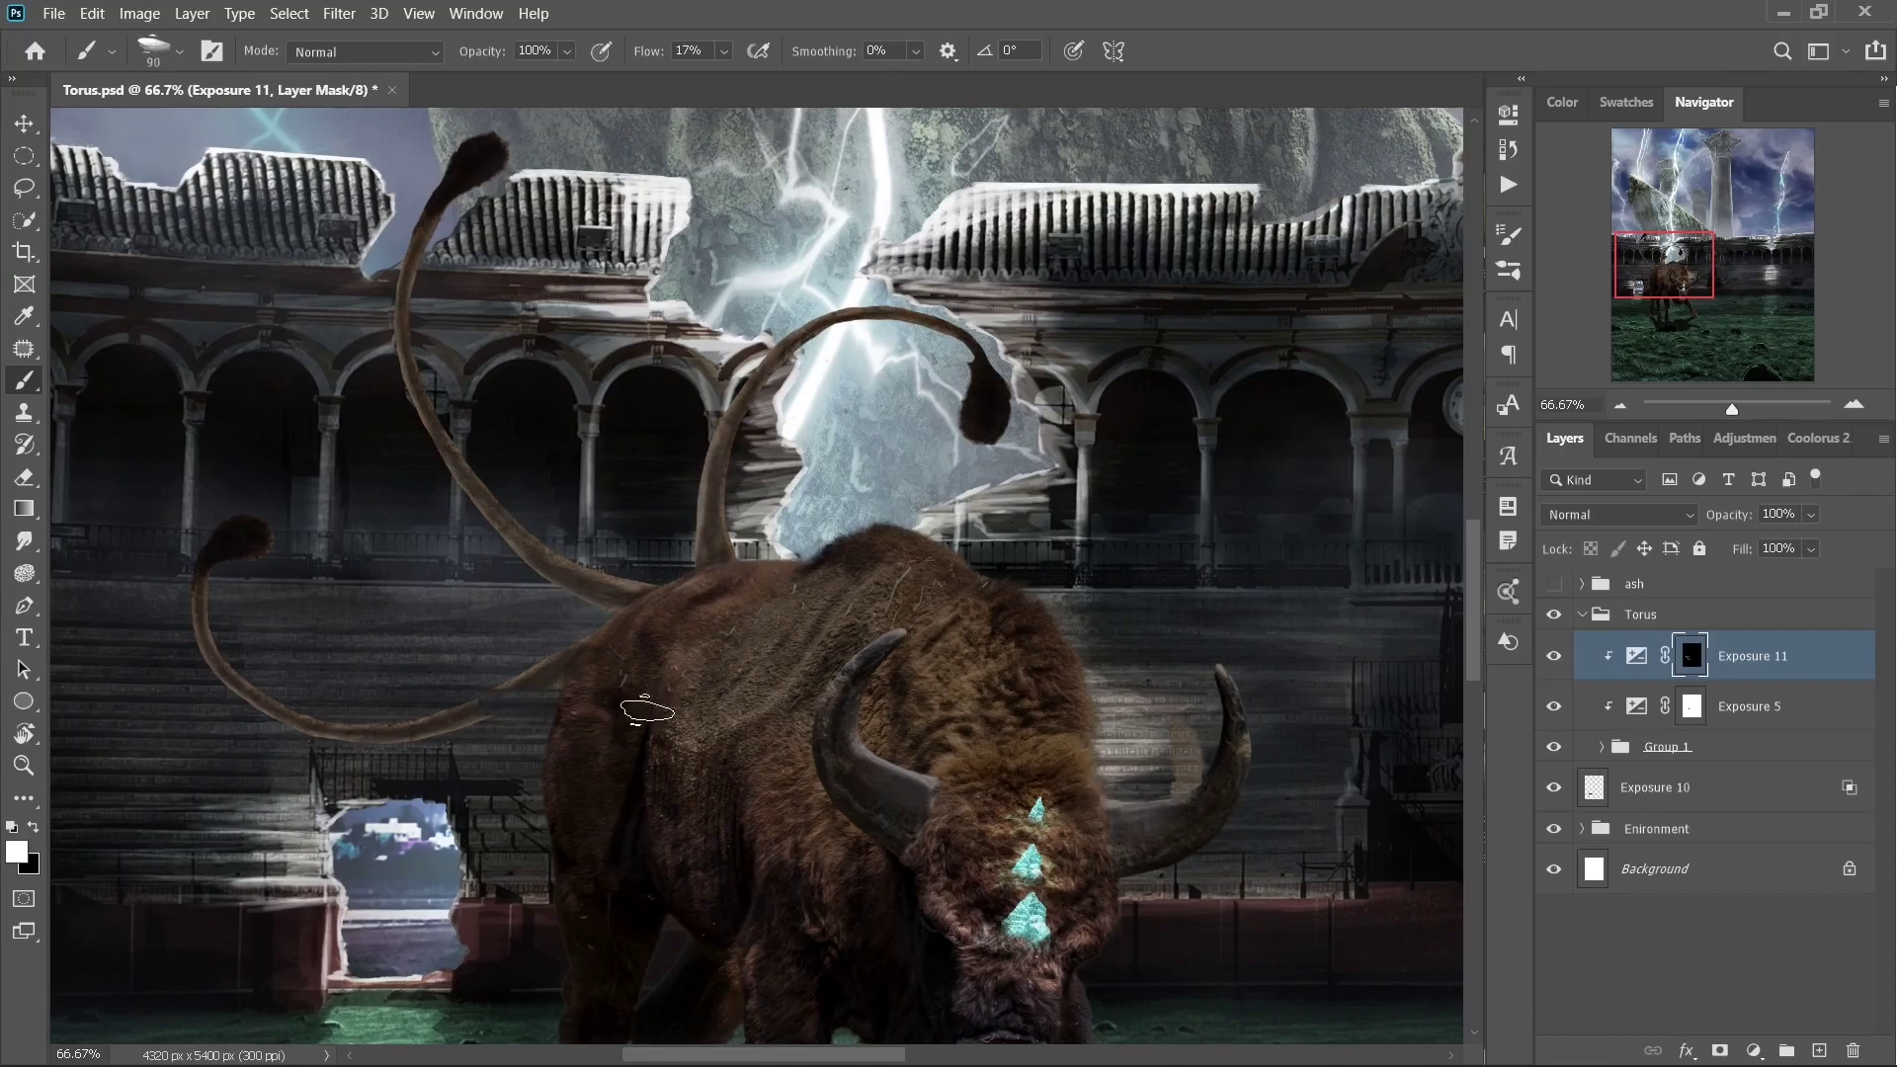
pyautogui.scroll(-3, 791, 593)
pyautogui.hscroll(2, 791, 592)
pyautogui.hotkey('ctrl', '-')
pyautogui.hotkey('ctrl', '-')
pyautogui.hotkey('ctrl', '-')
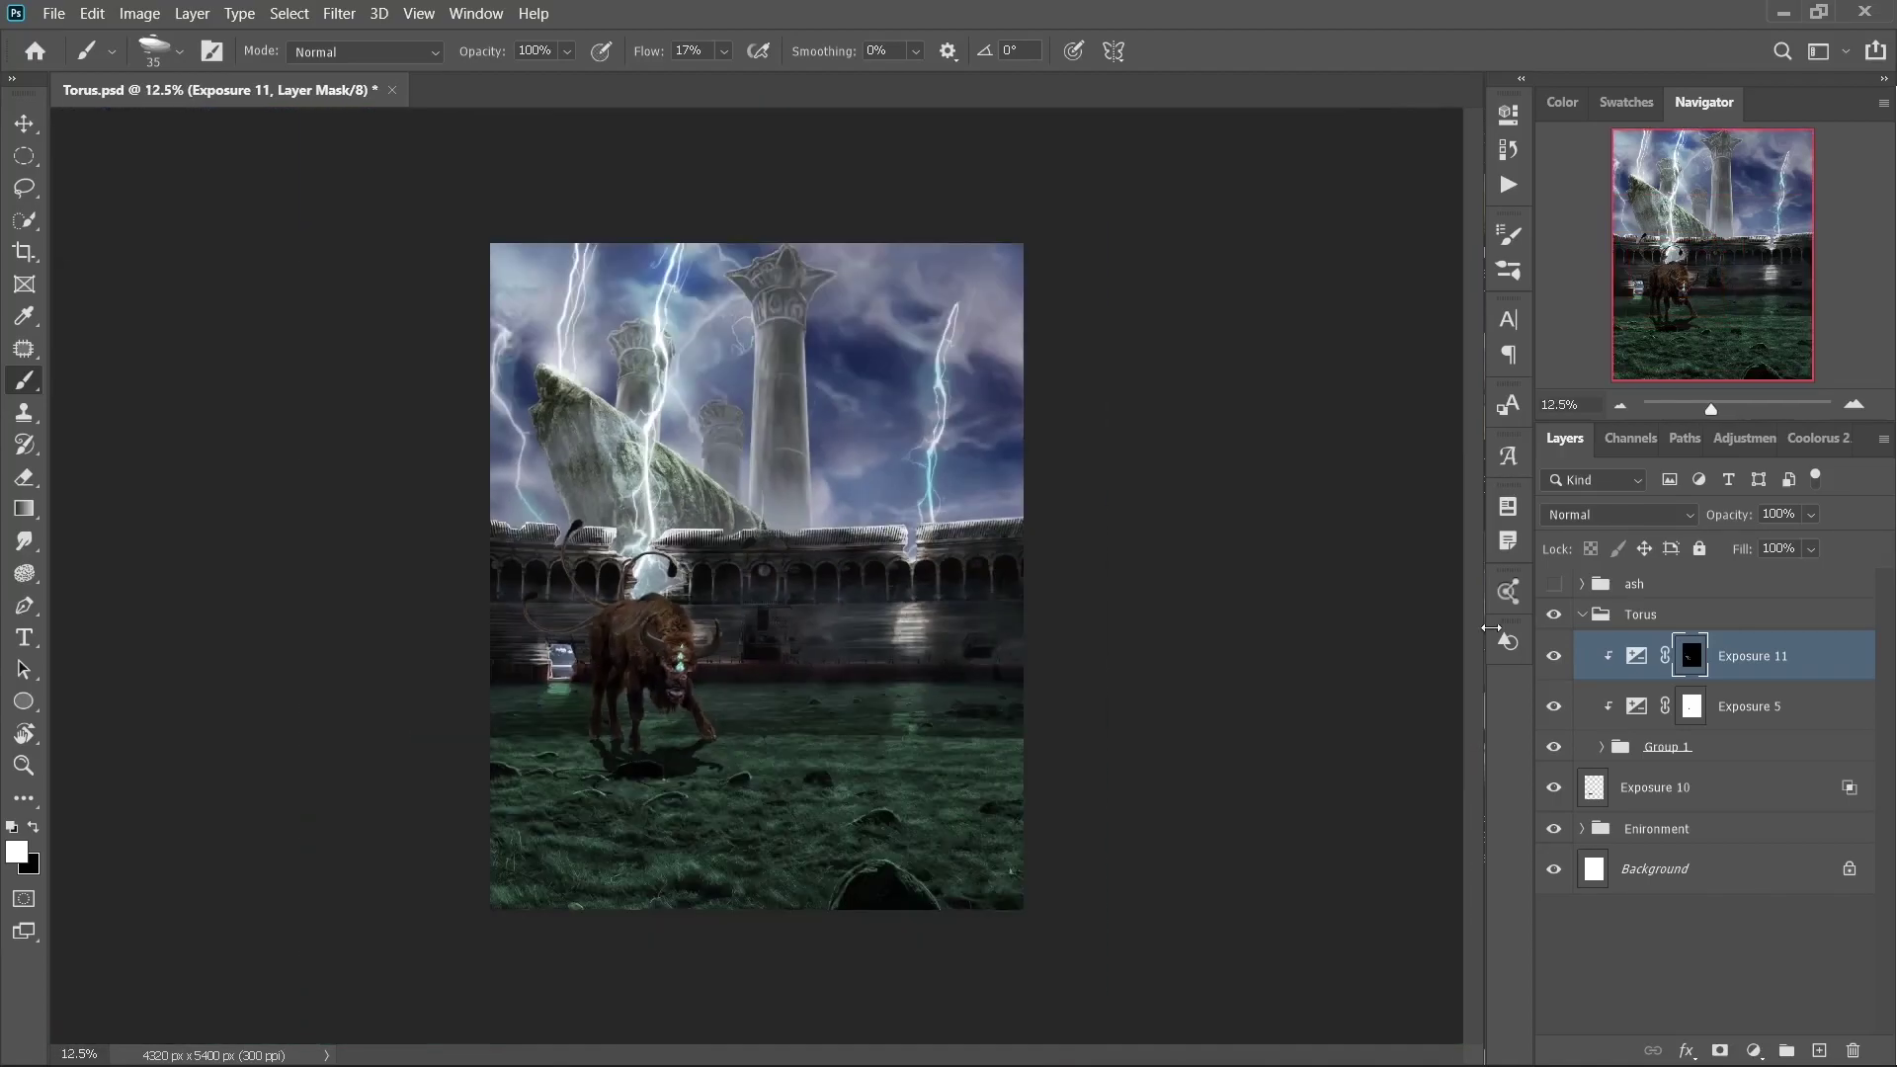
pyautogui.hotkey('ctrl', 'i')
# - Brighten the bison's leg and chin, and show the extra curling tails again
pyautogui.scroll(4, 619, 696)
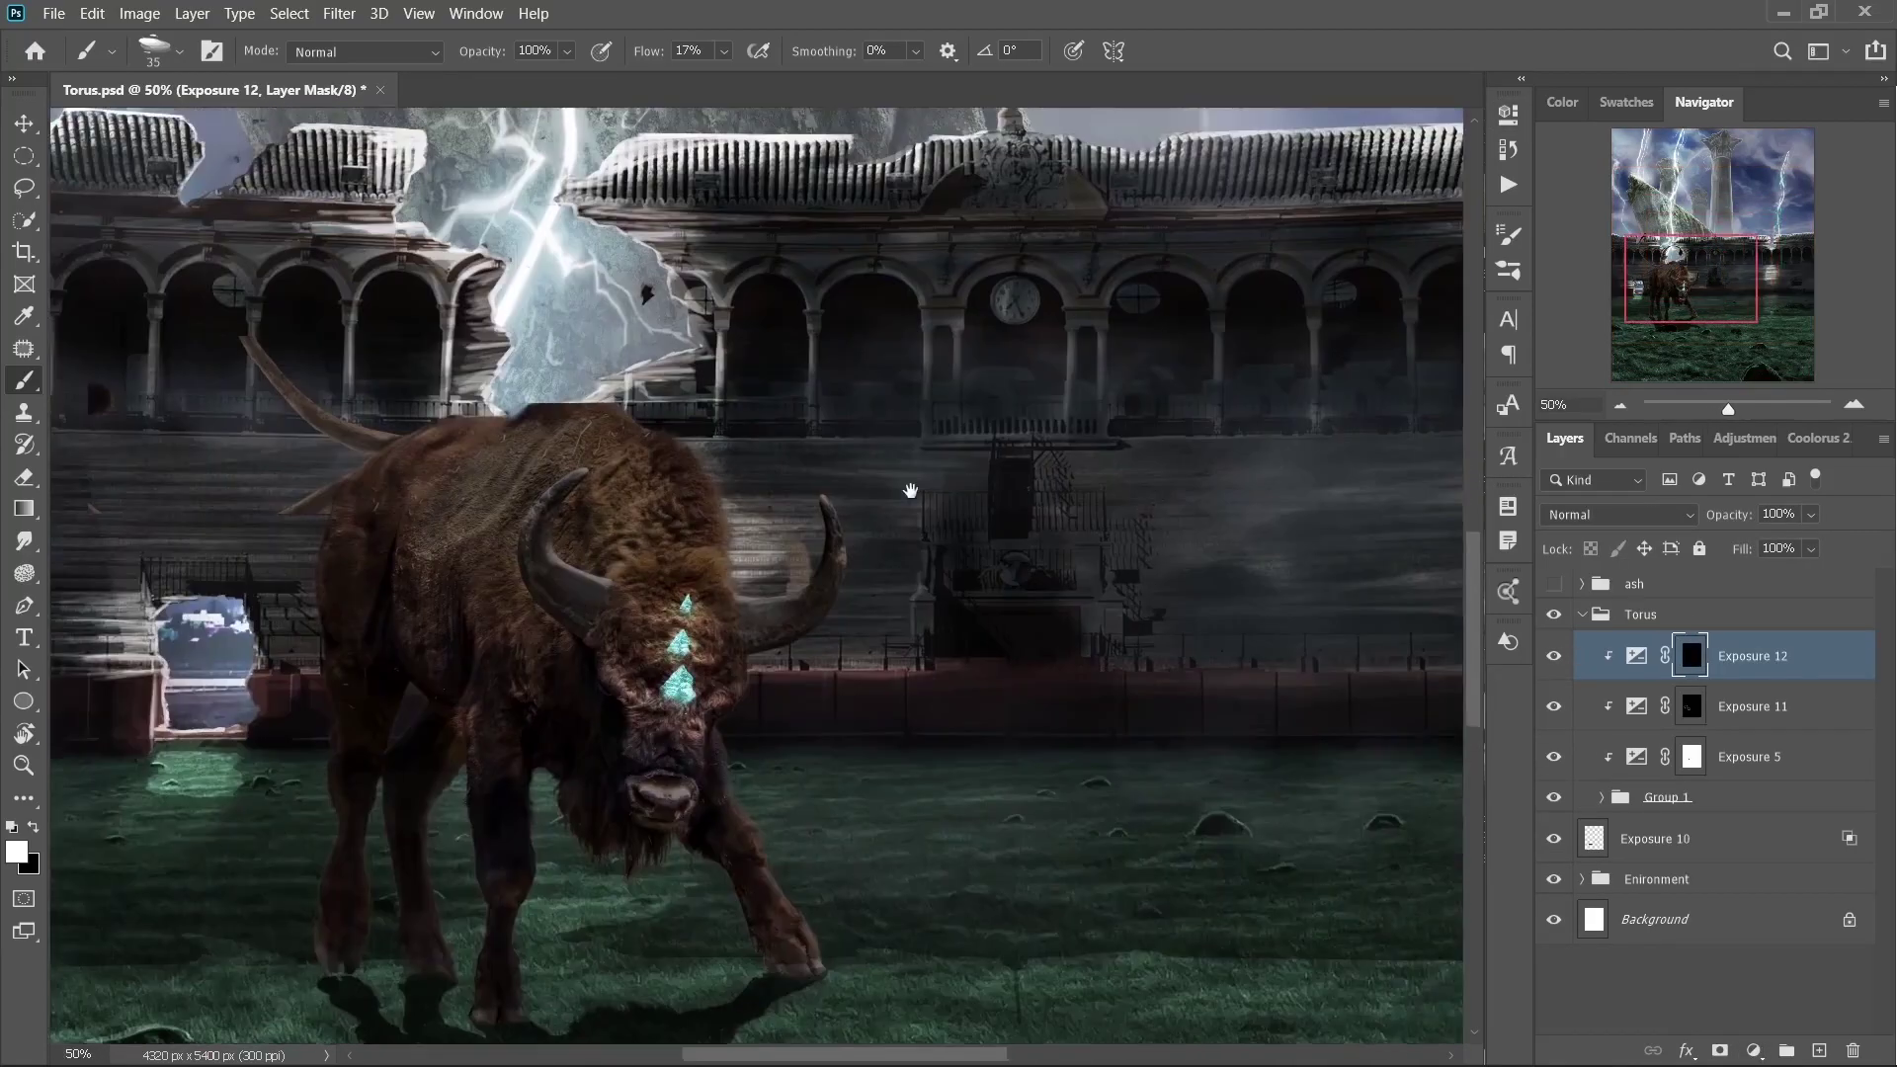
pyautogui.press('[')
pyautogui.press('[')
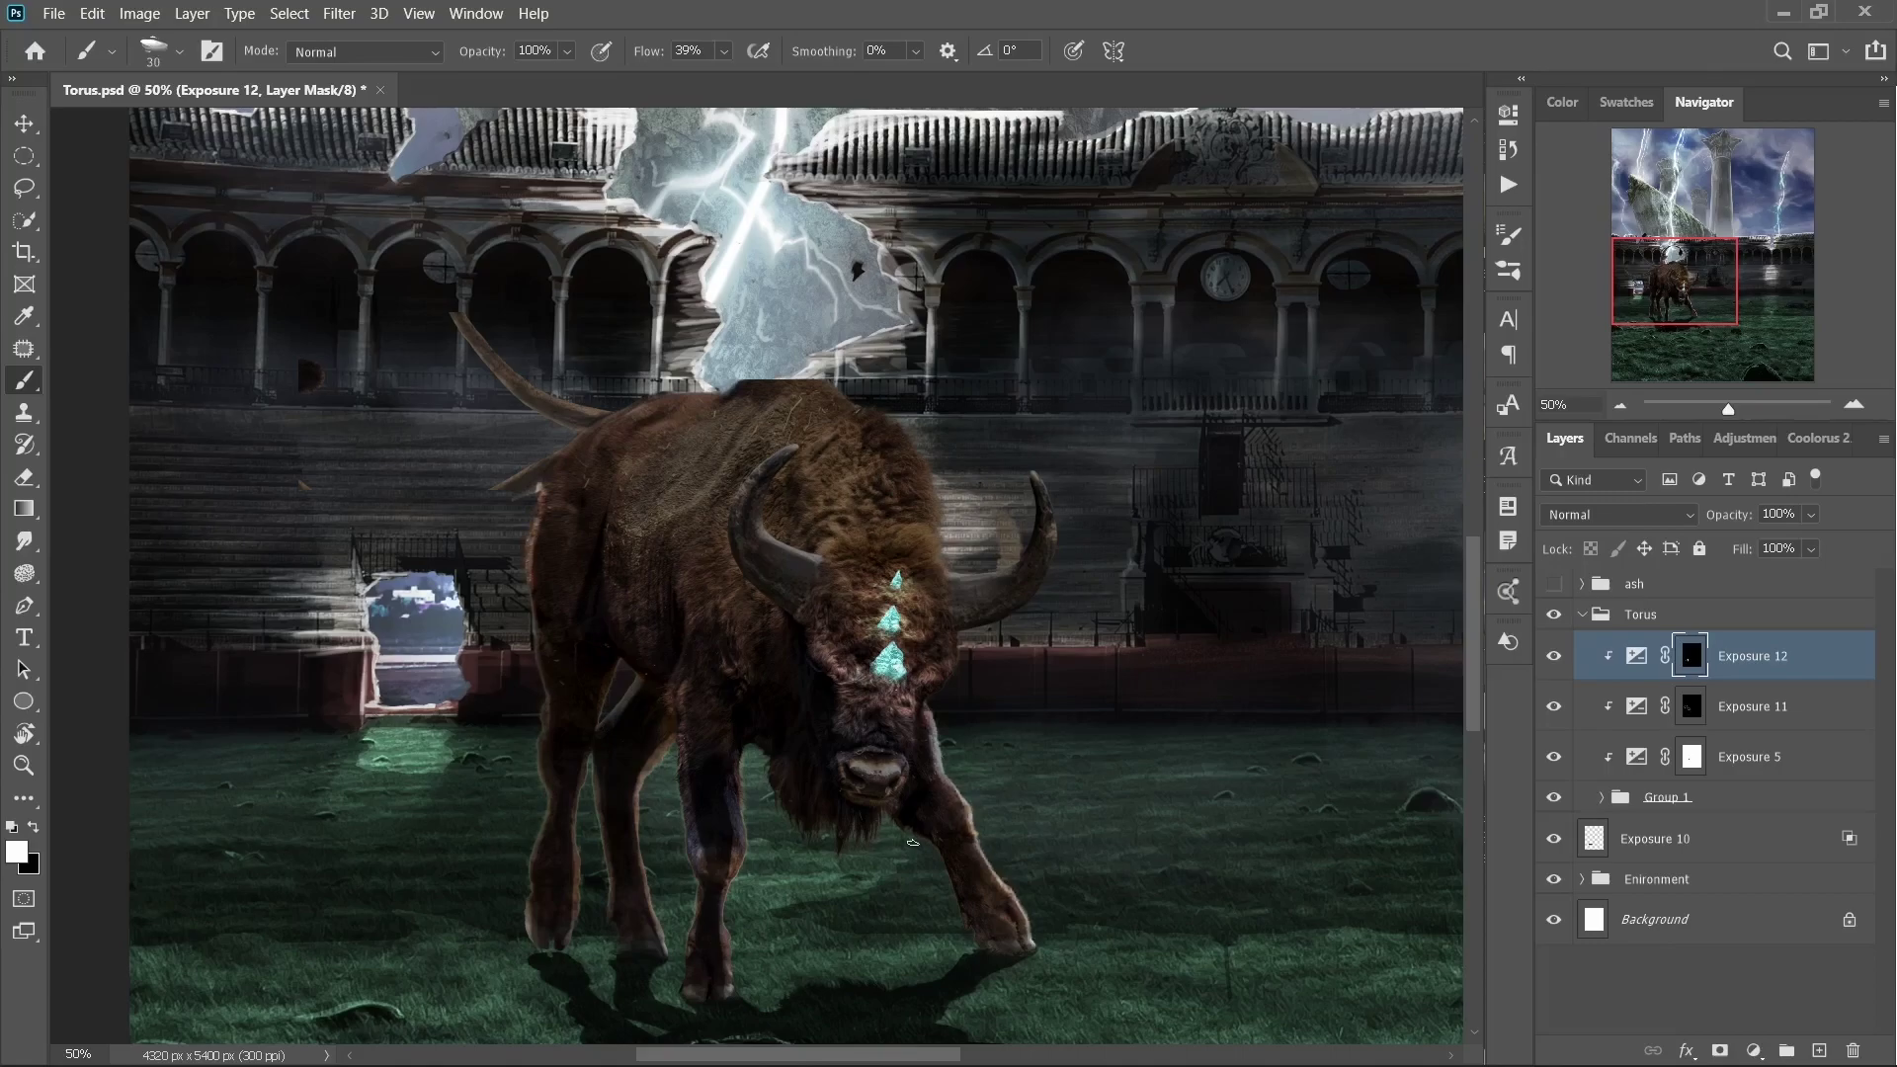
pyautogui.moveTo(912, 841); pyautogui.dragTo(777, 796)
pyautogui.press(']')
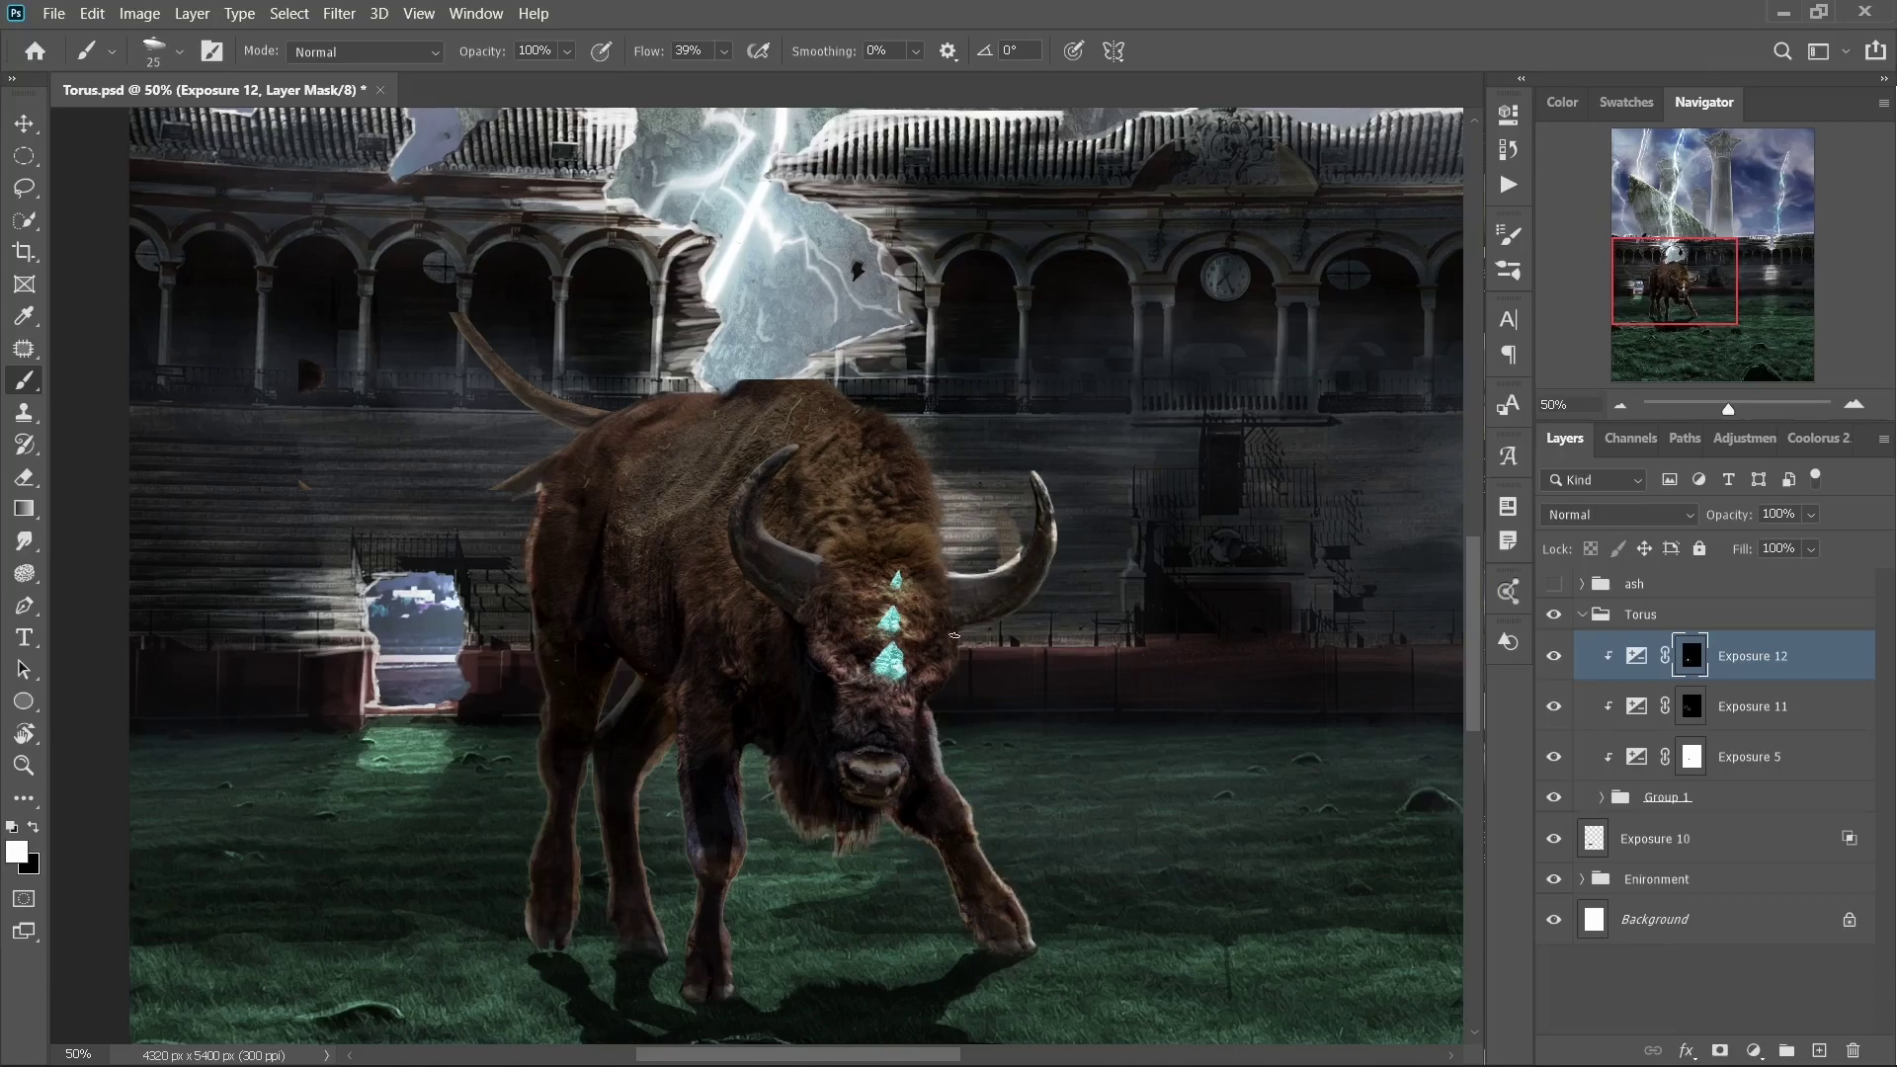
pyautogui.click(1555, 657)
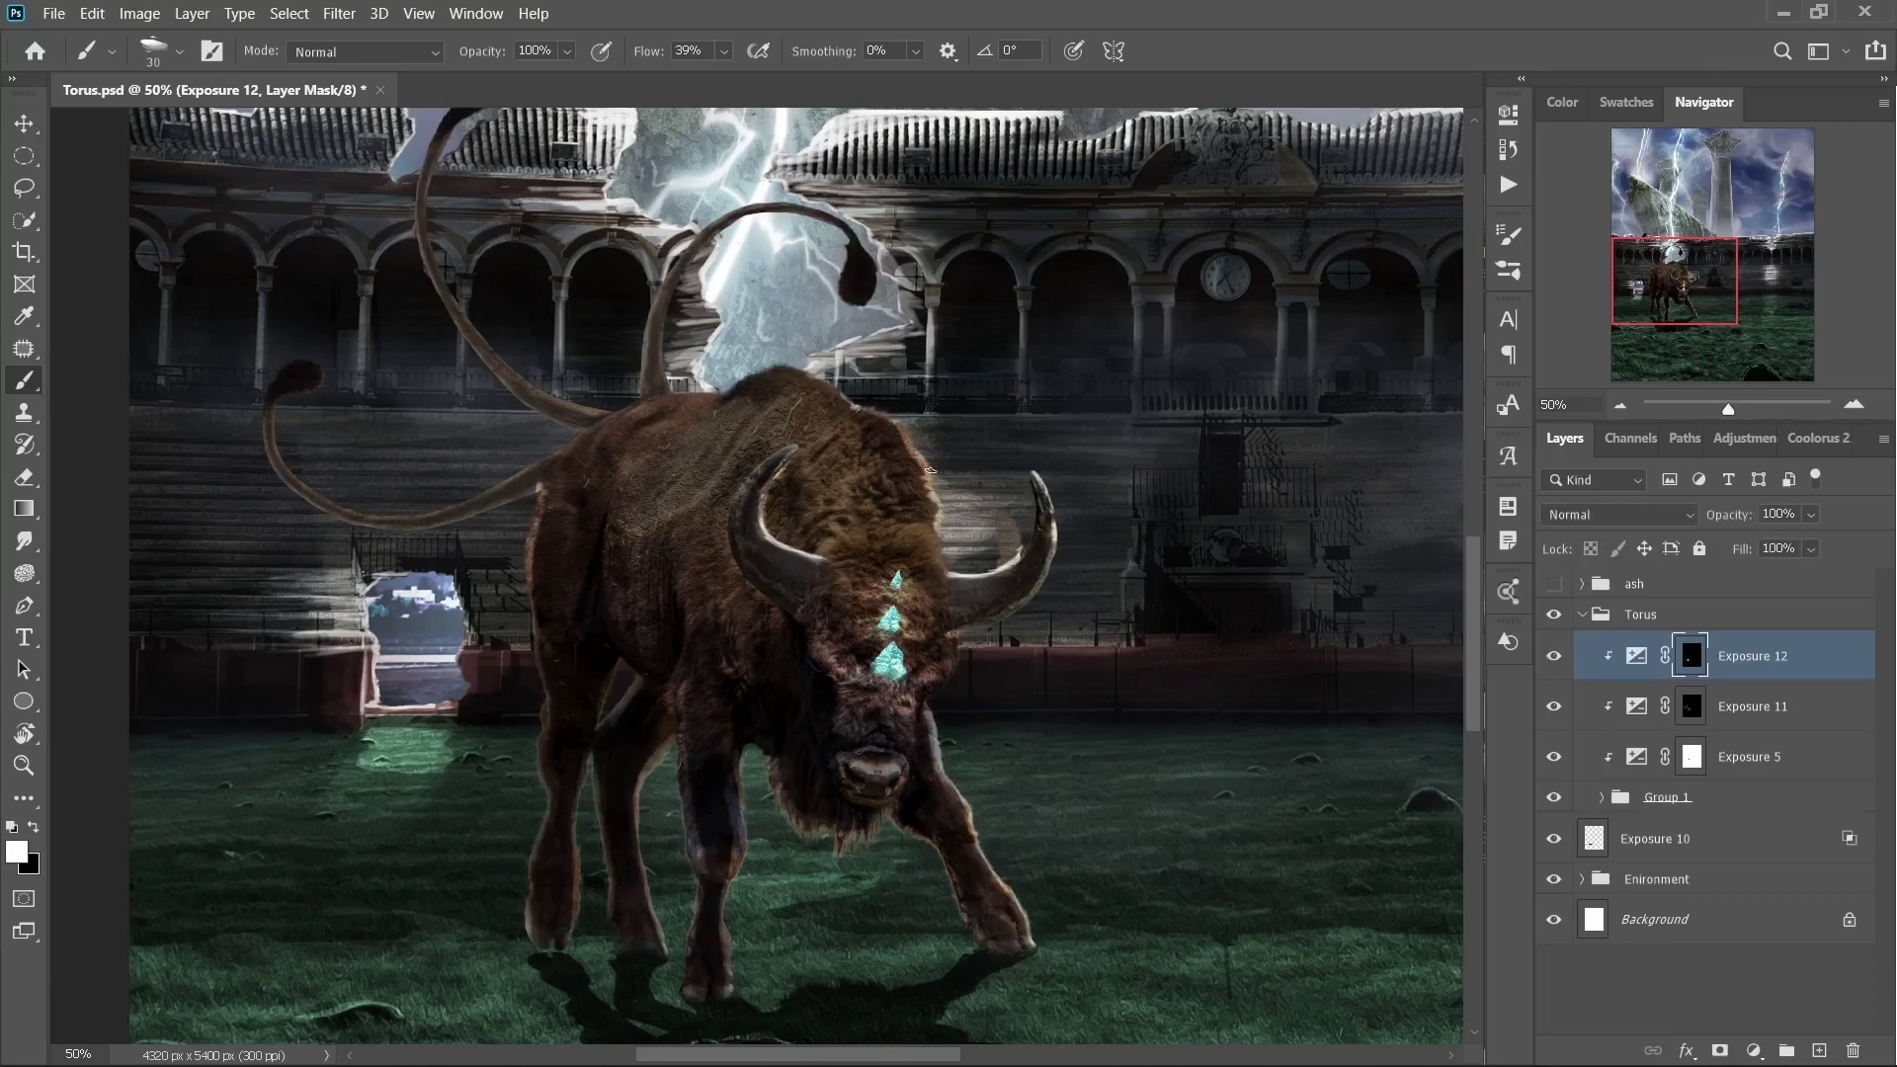
# - Softly brighten the bison's back and head at lower flow
pyautogui.press(']')
pyautogui.press(']')
pyautogui.press(']')
pyautogui.hotkey('shift', '0')
pyautogui.hotkey('shift', '8')
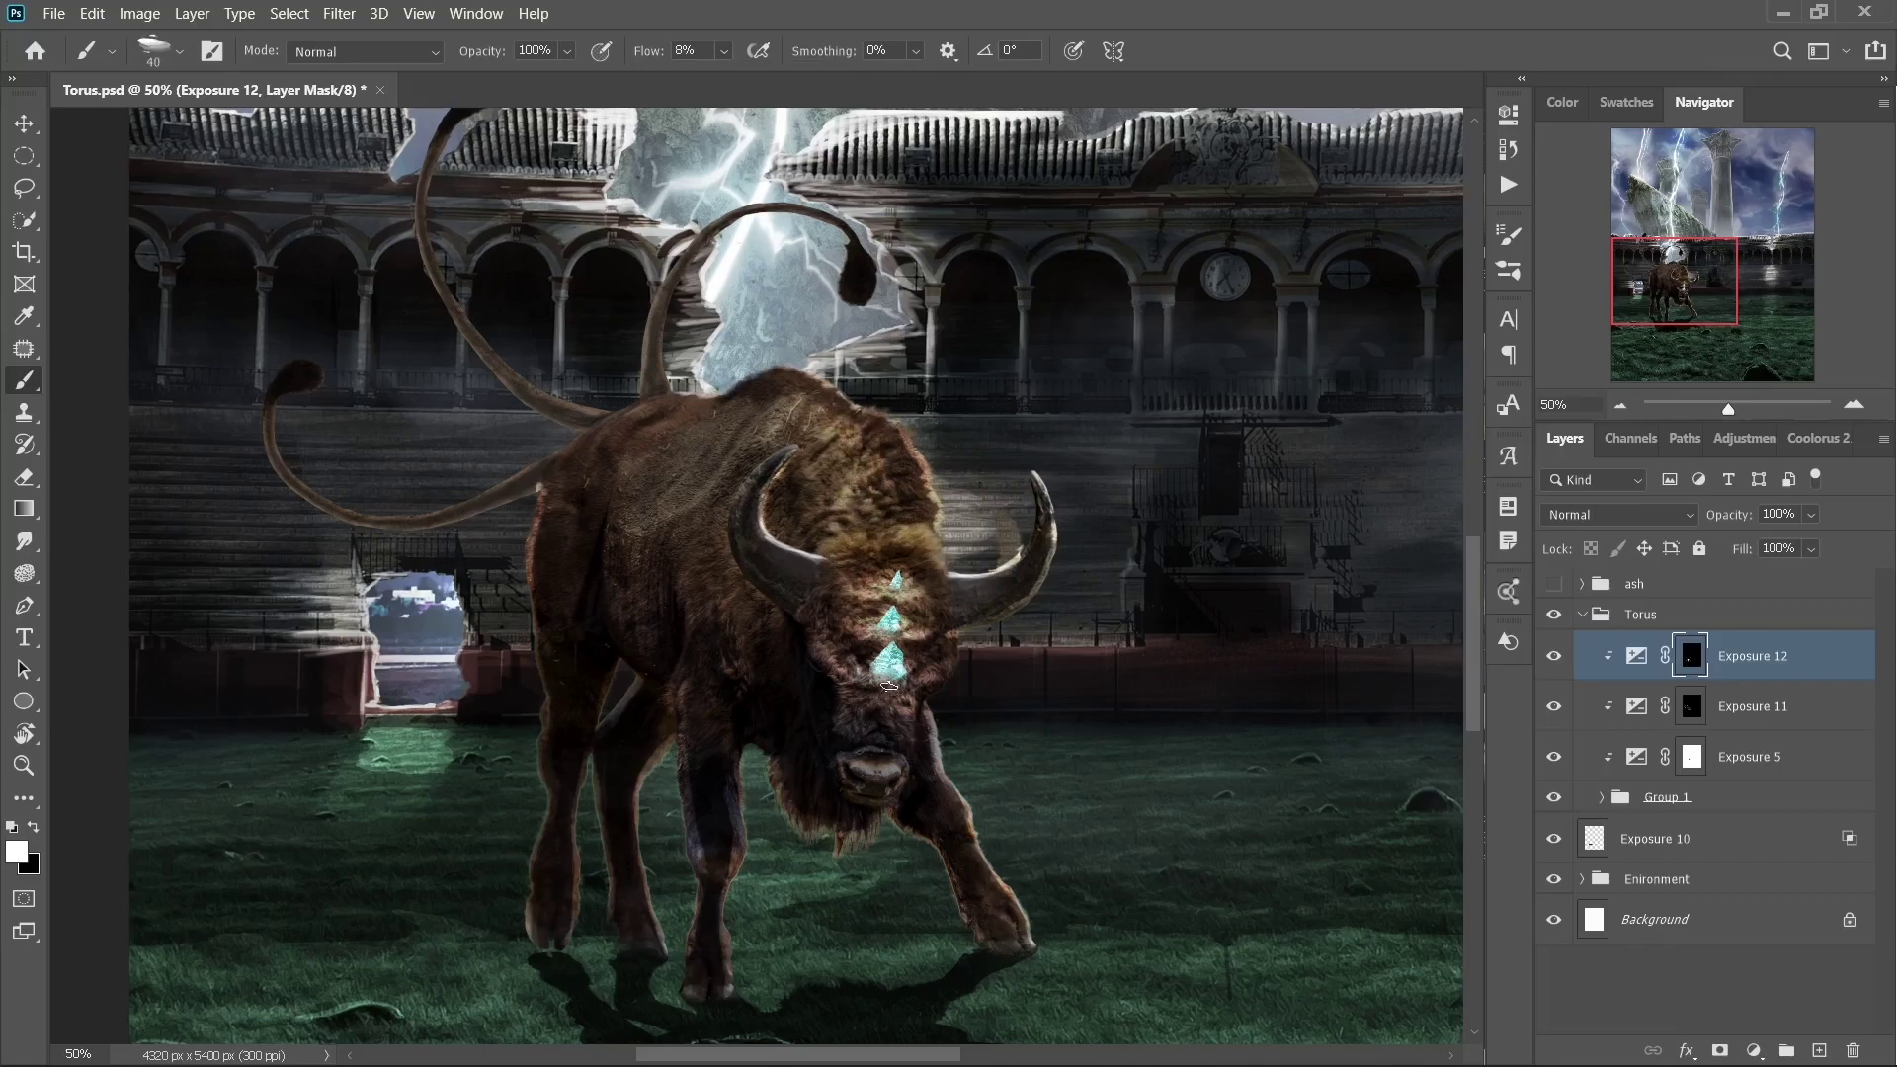
pyautogui.moveTo(727, 389); pyautogui.dragTo(573, 452)
# - Brighten the long tail down to the back at 50% flow
pyautogui.press('[')
pyautogui.press('[')
pyautogui.hotkey('shift', '5')
pyautogui.scroll(2, 568, 214)
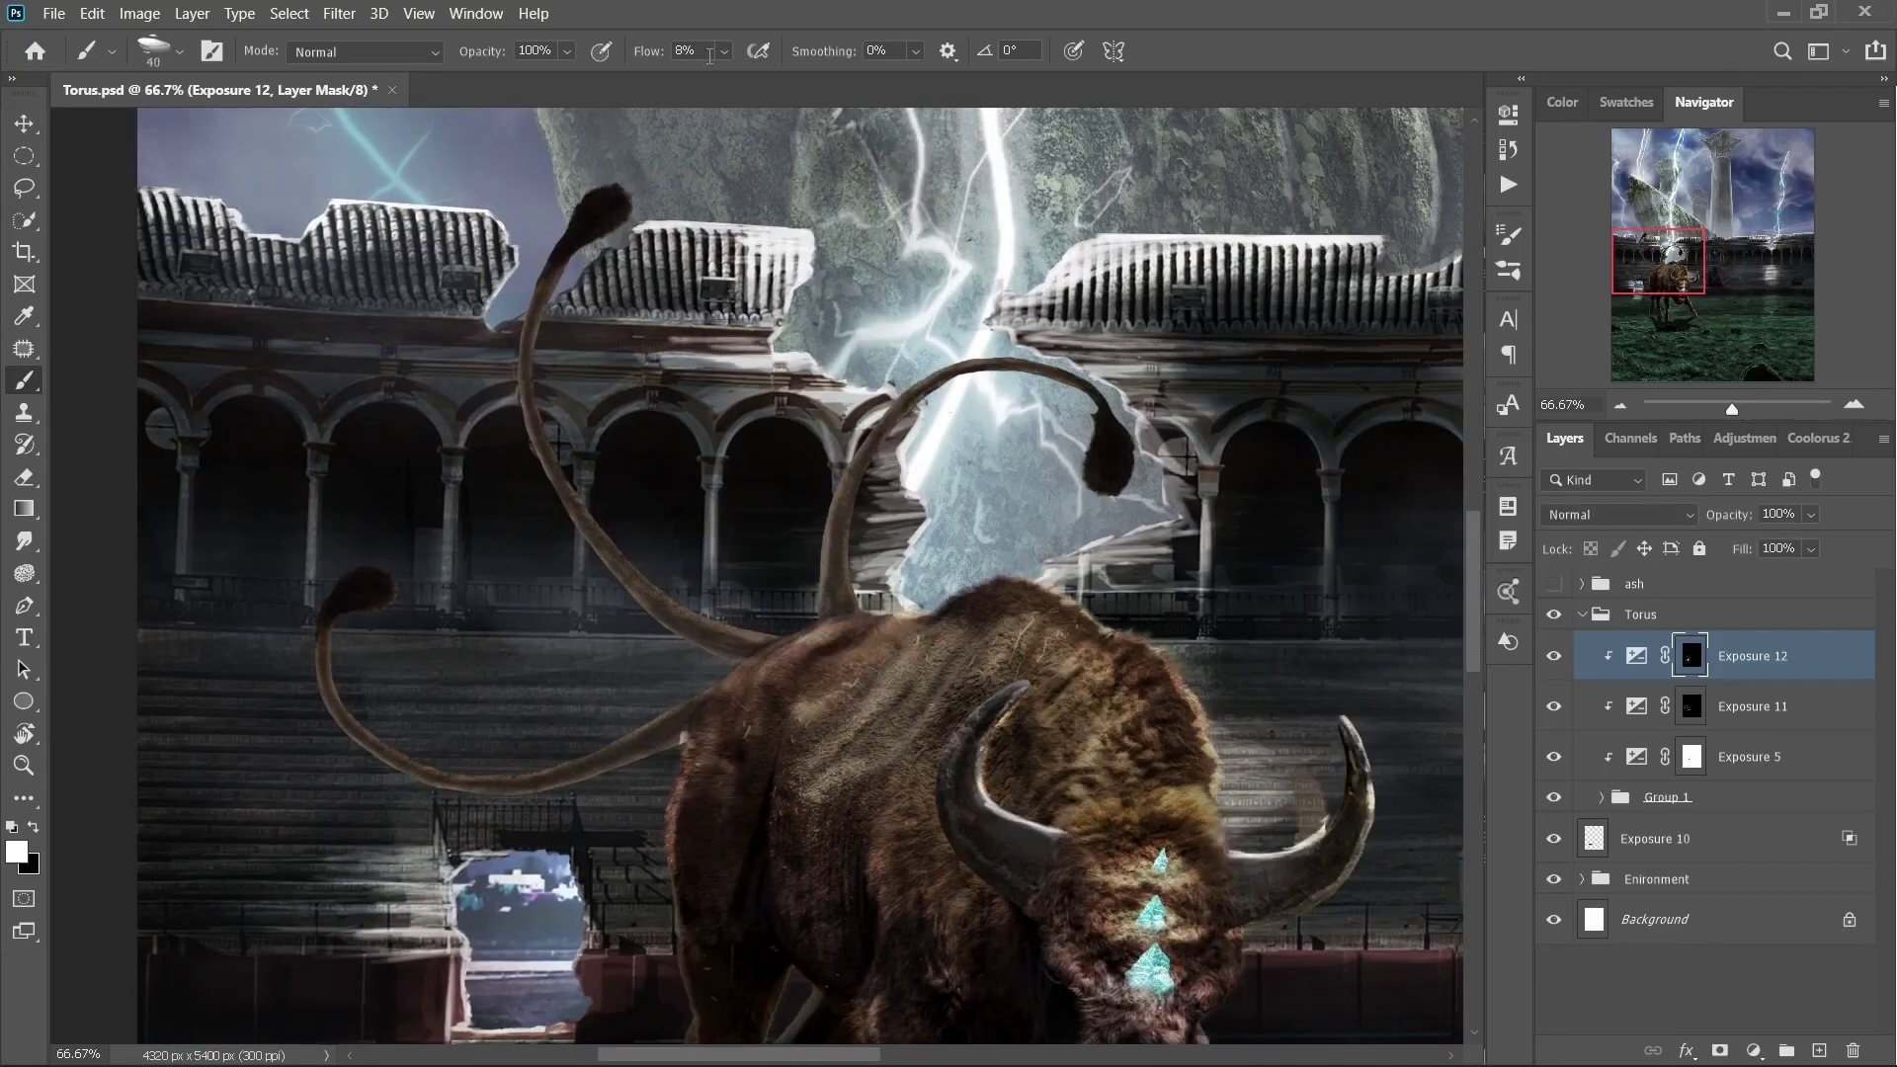
pyautogui.press('[')
pyautogui.press('[')
pyautogui.press('[')
pyautogui.moveTo(567, 214); pyautogui.dragTo(728, 657)
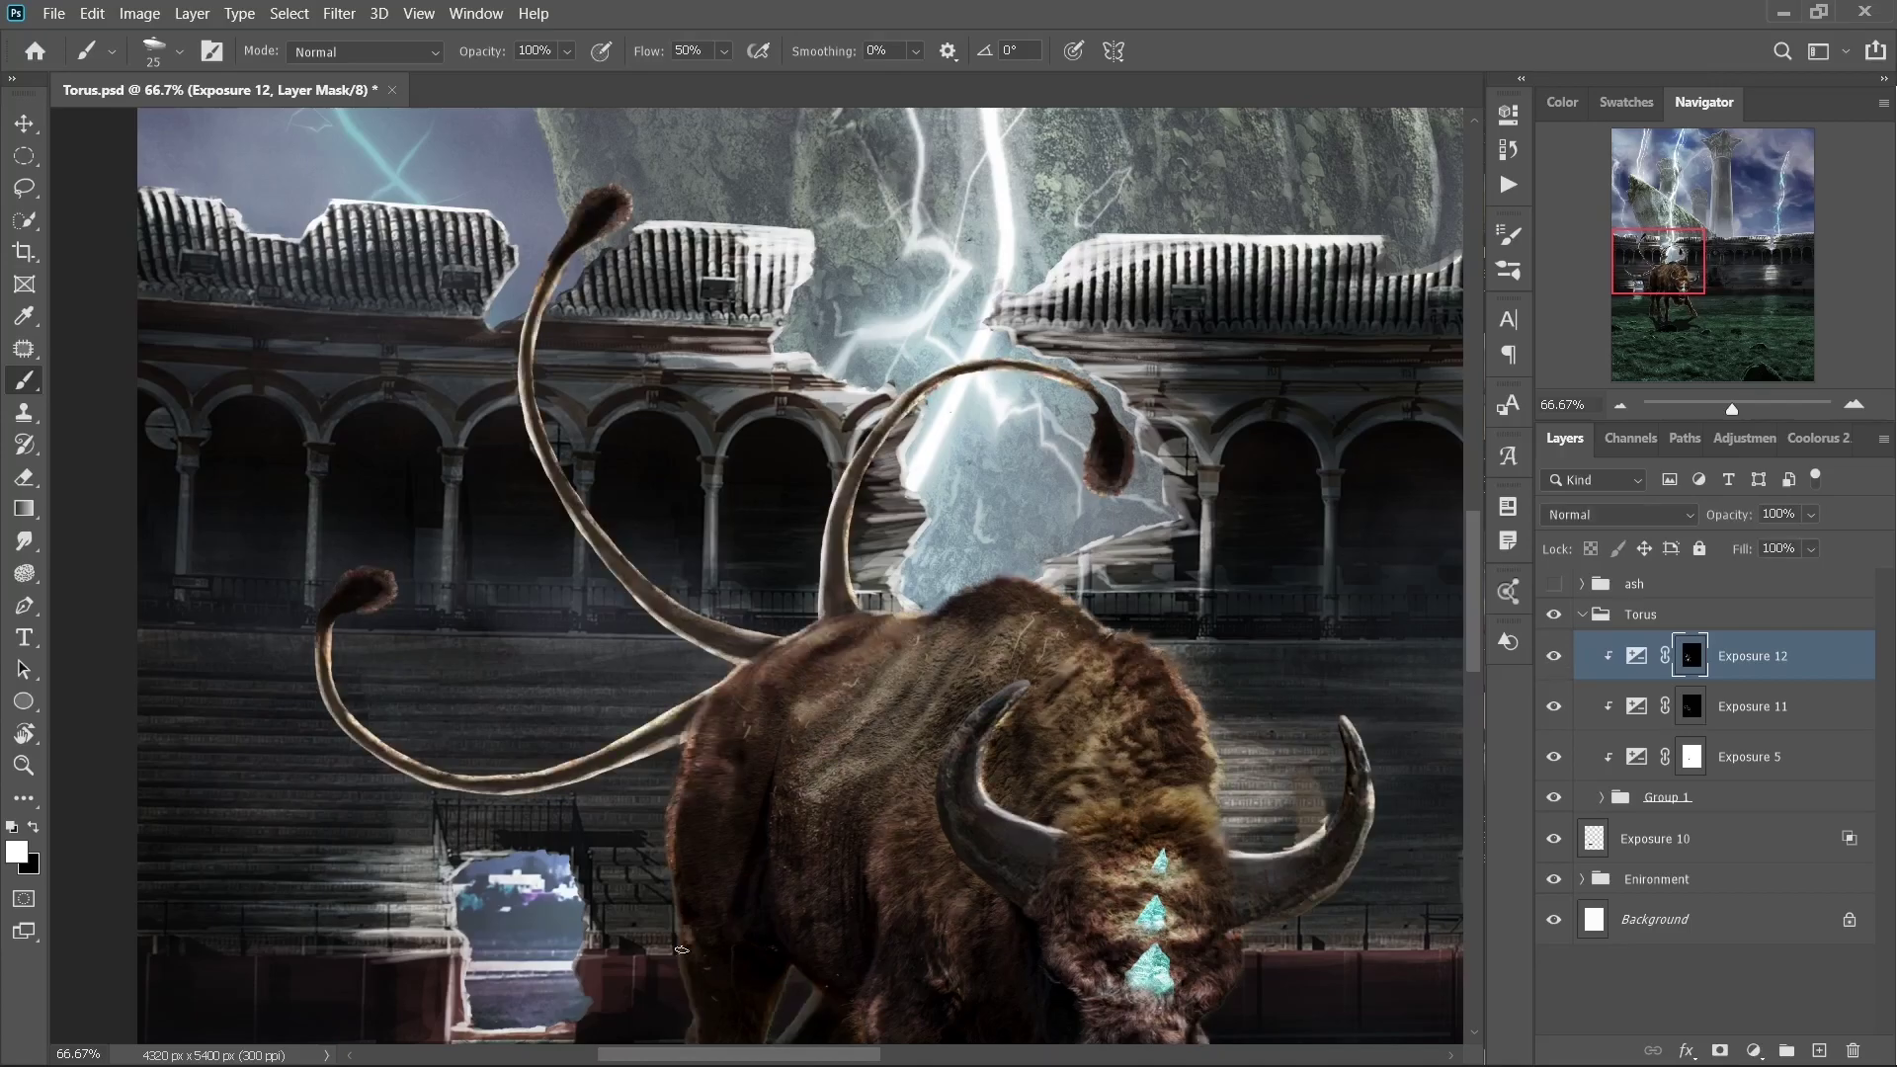
pyautogui.scroll(-3, 682, 949)
pyautogui.scroll(-3, 592, 692)
pyautogui.scroll(2, 410, 647)
pyautogui.press(']')
pyautogui.press(']')
pyautogui.press(']')
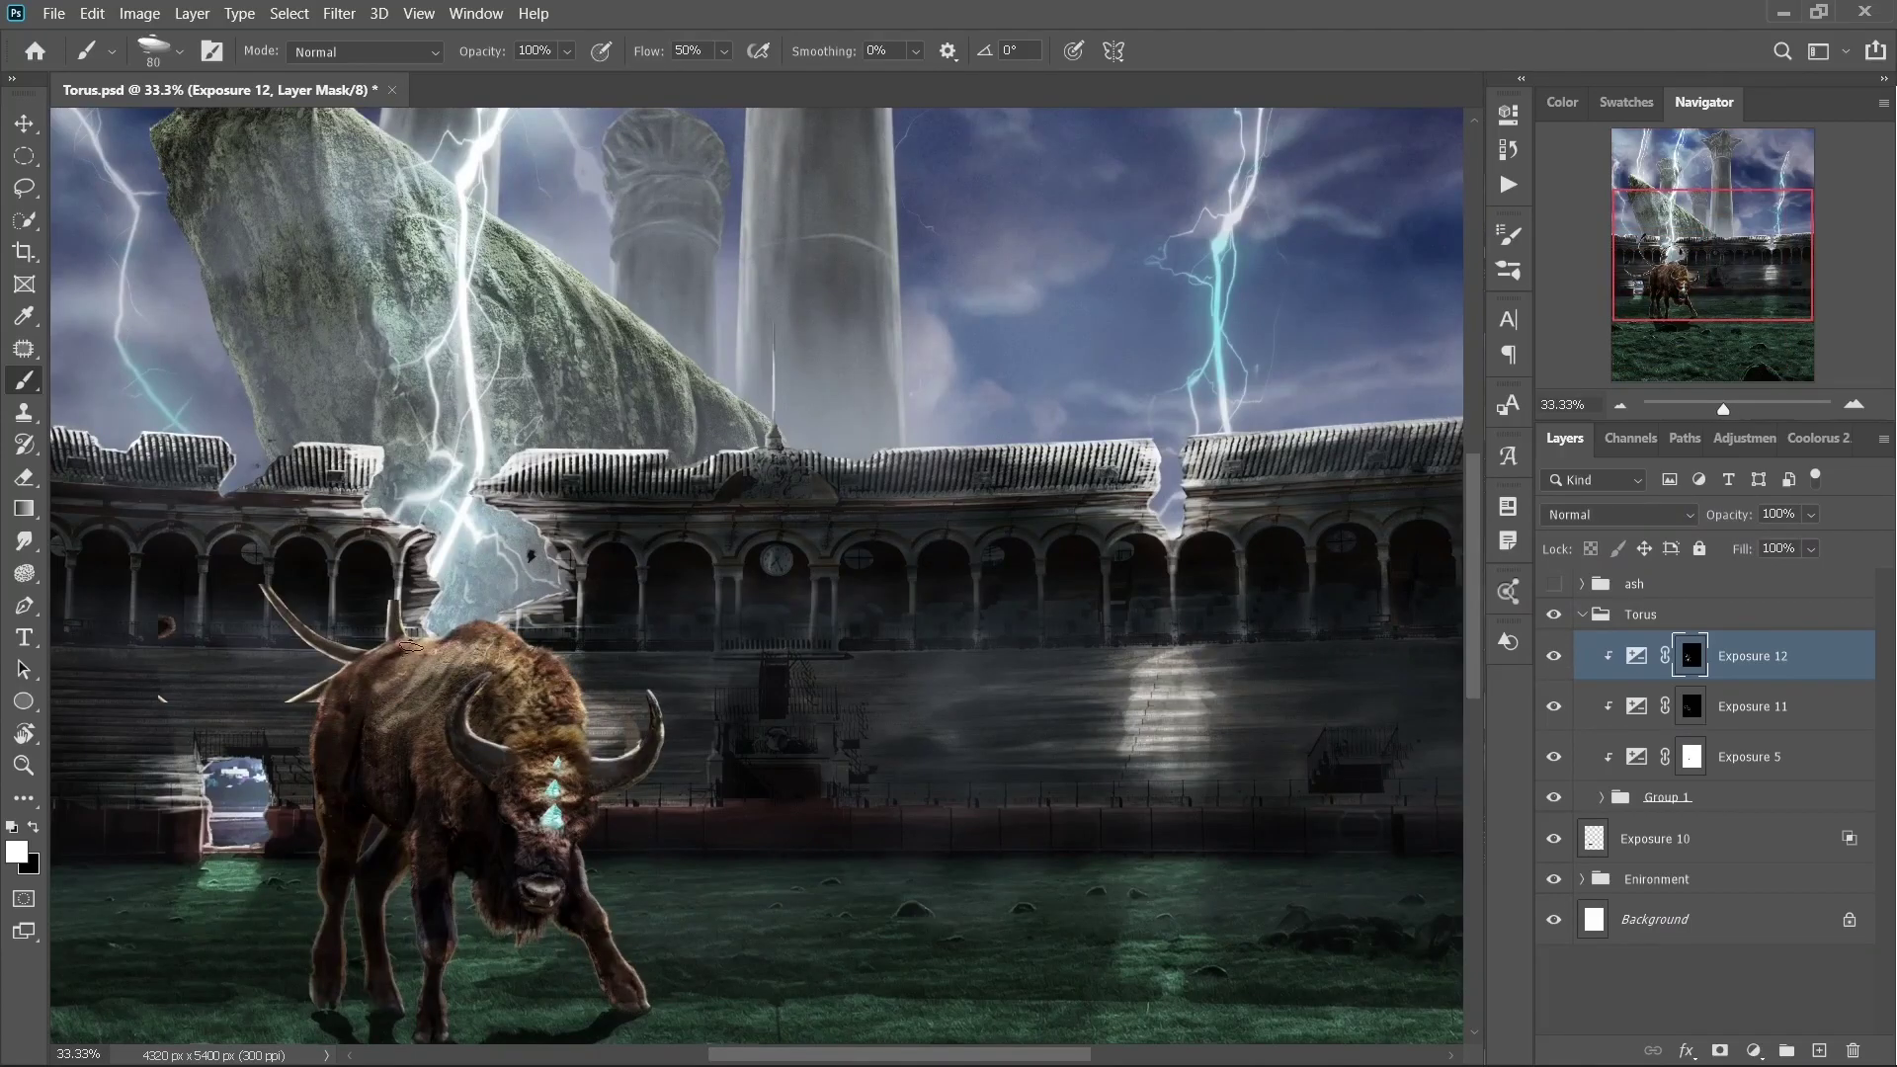
pyautogui.scroll(-2, 410, 647)
pyautogui.scroll(2, 550, 584)
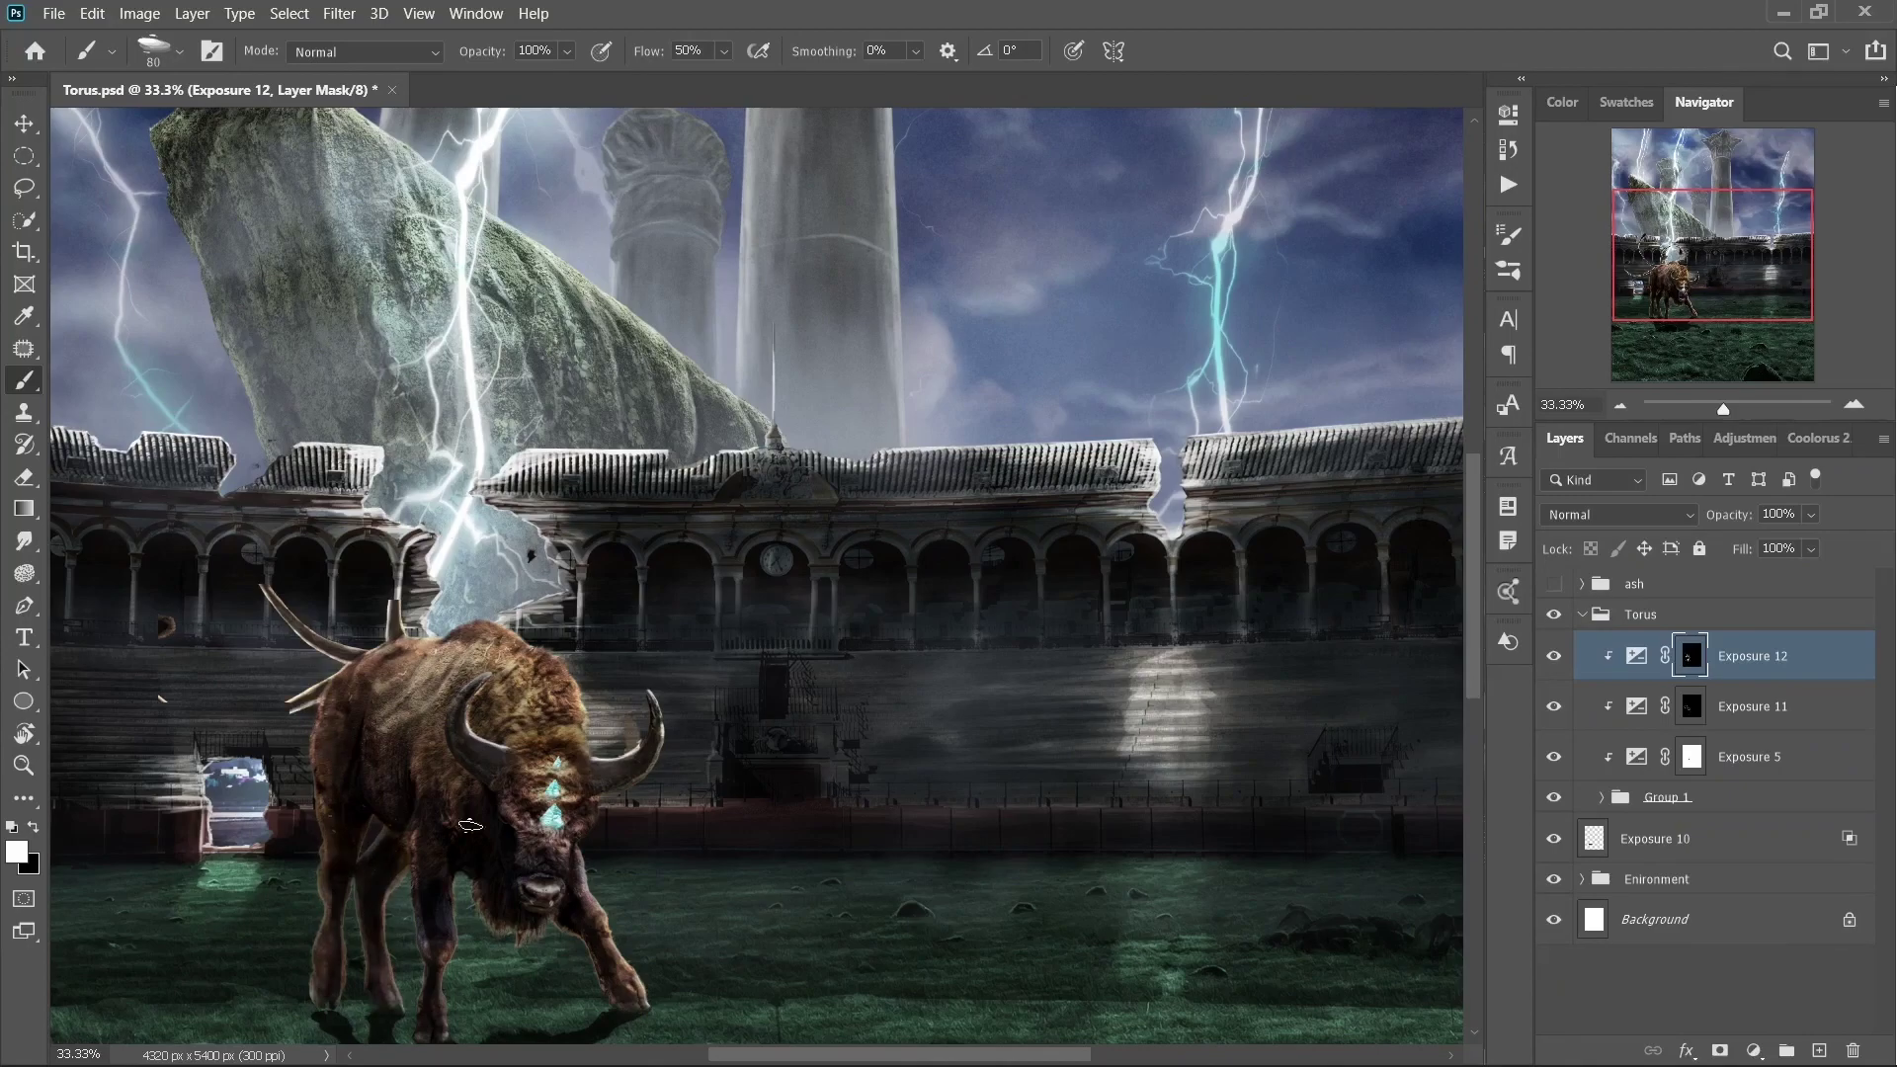
# - Add a Color Balance layer clipped to the bison, shifting midtones toward cyan/blue and adjusting highlights
pyautogui.scroll(-2, 368, 921)
pyautogui.click(1753, 1050)
pyautogui.click(1719, 894)
pyautogui.moveTo(1305, 314); pyautogui.dragTo(1324, 315)
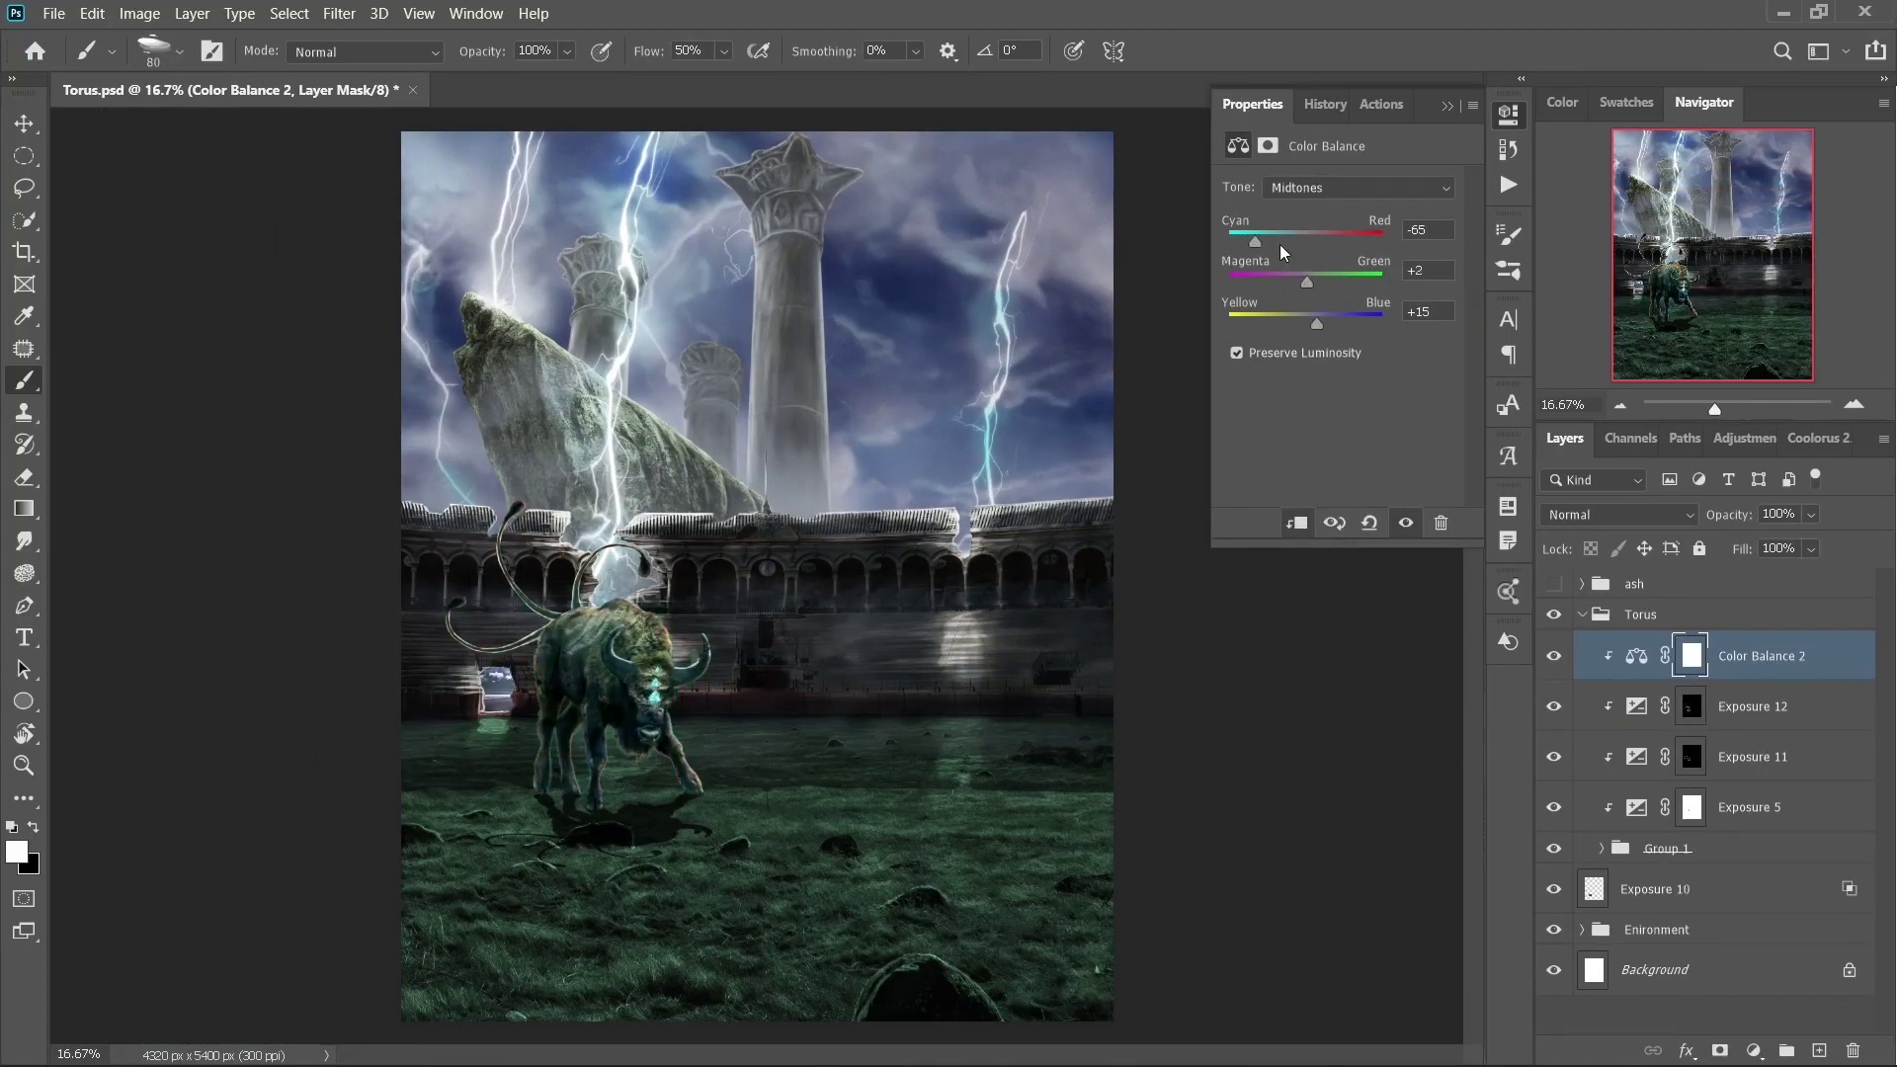
pyautogui.click(1284, 187)
pyautogui.click(1296, 176)
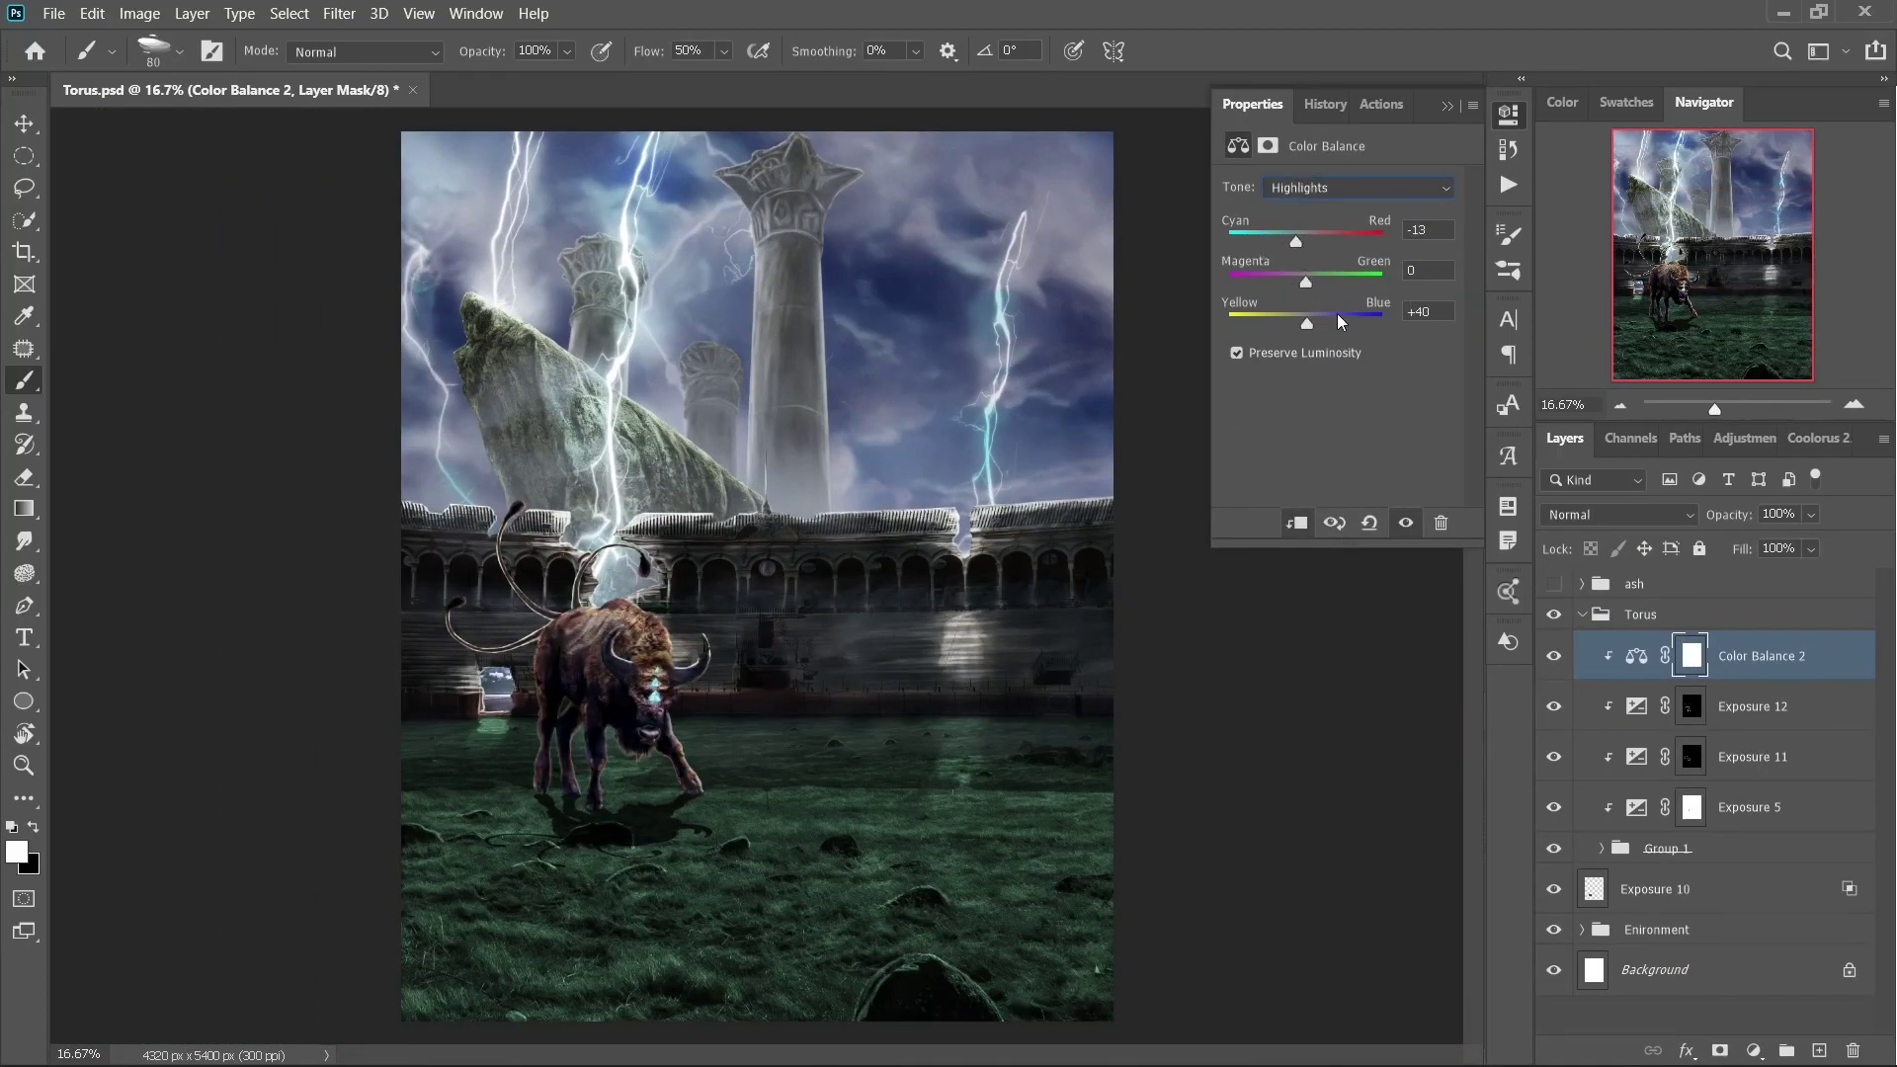
pyautogui.click(1508, 114)
# - Zoom in and paint white on the Exposure 13 mask to brighten the man's arm edge
pyautogui.hotkey('ctrl', '+')
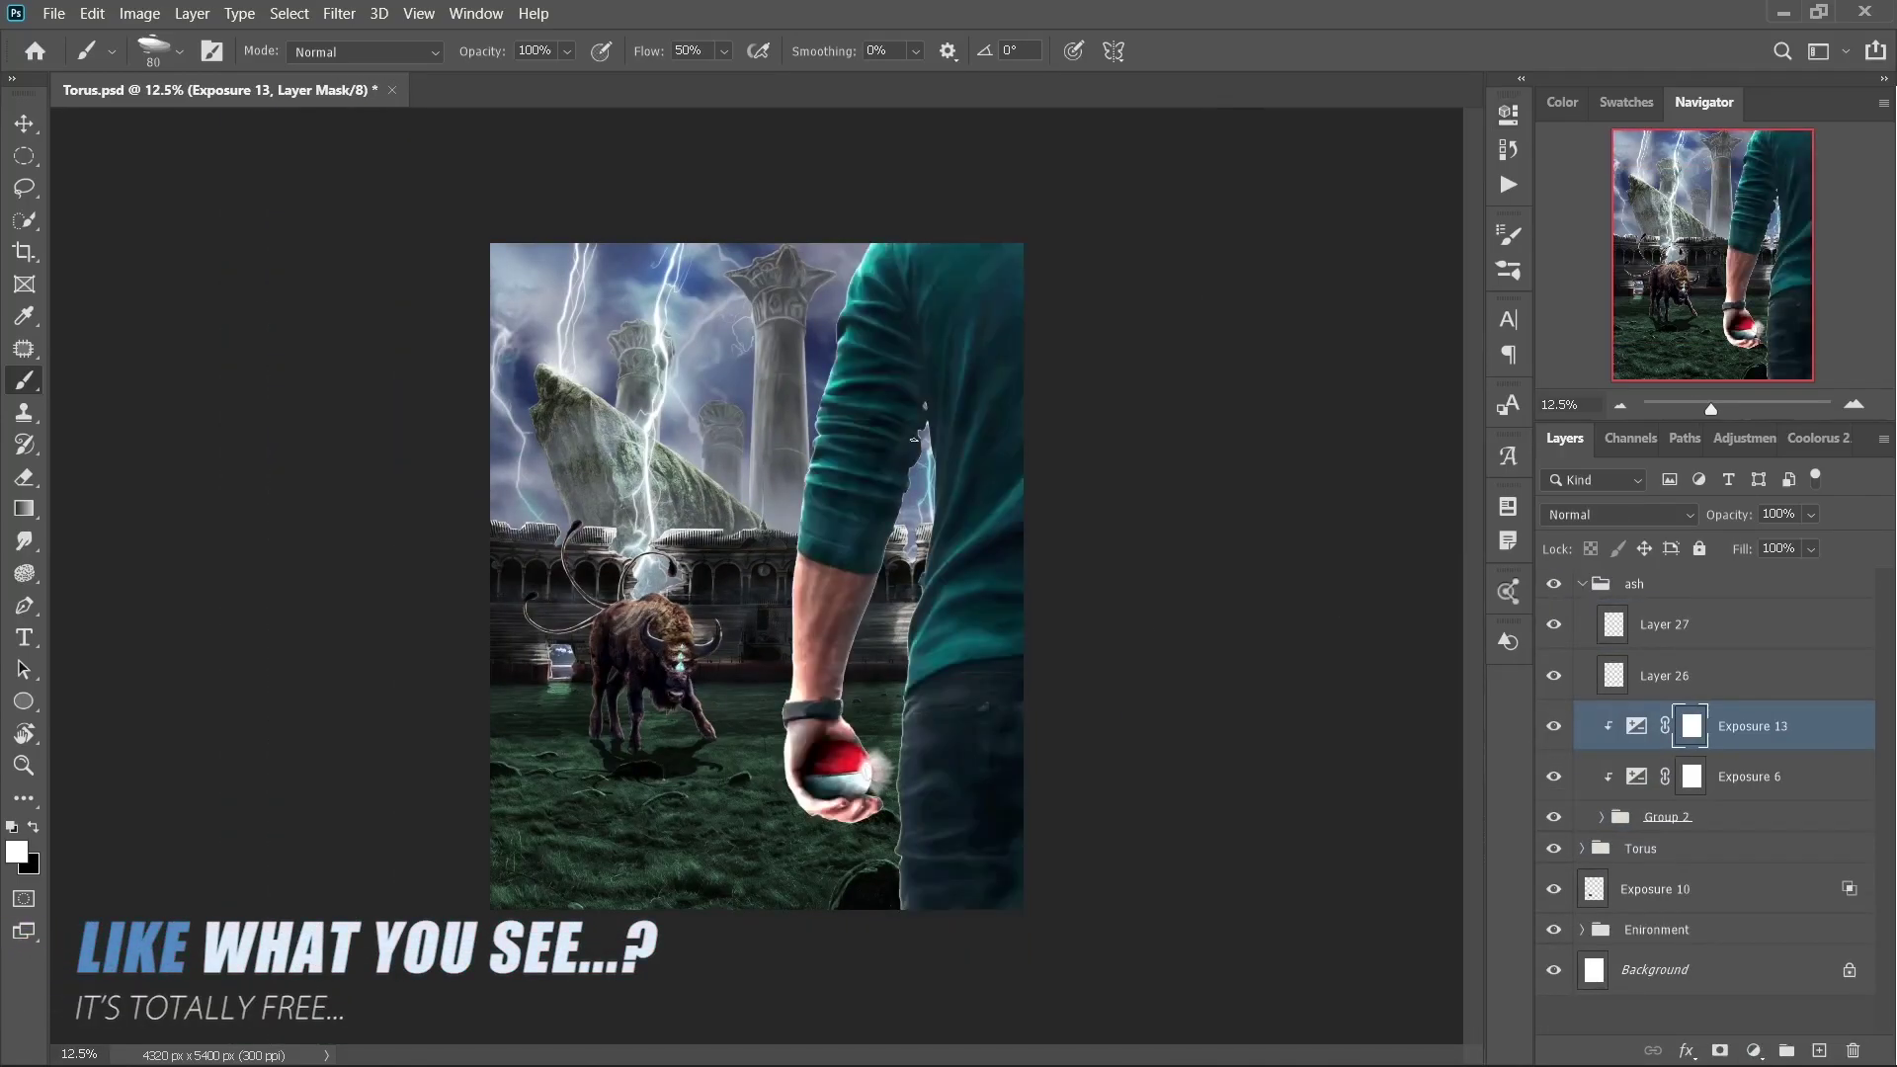
pyautogui.moveTo(903, 153); pyautogui.dragTo(805, 563)
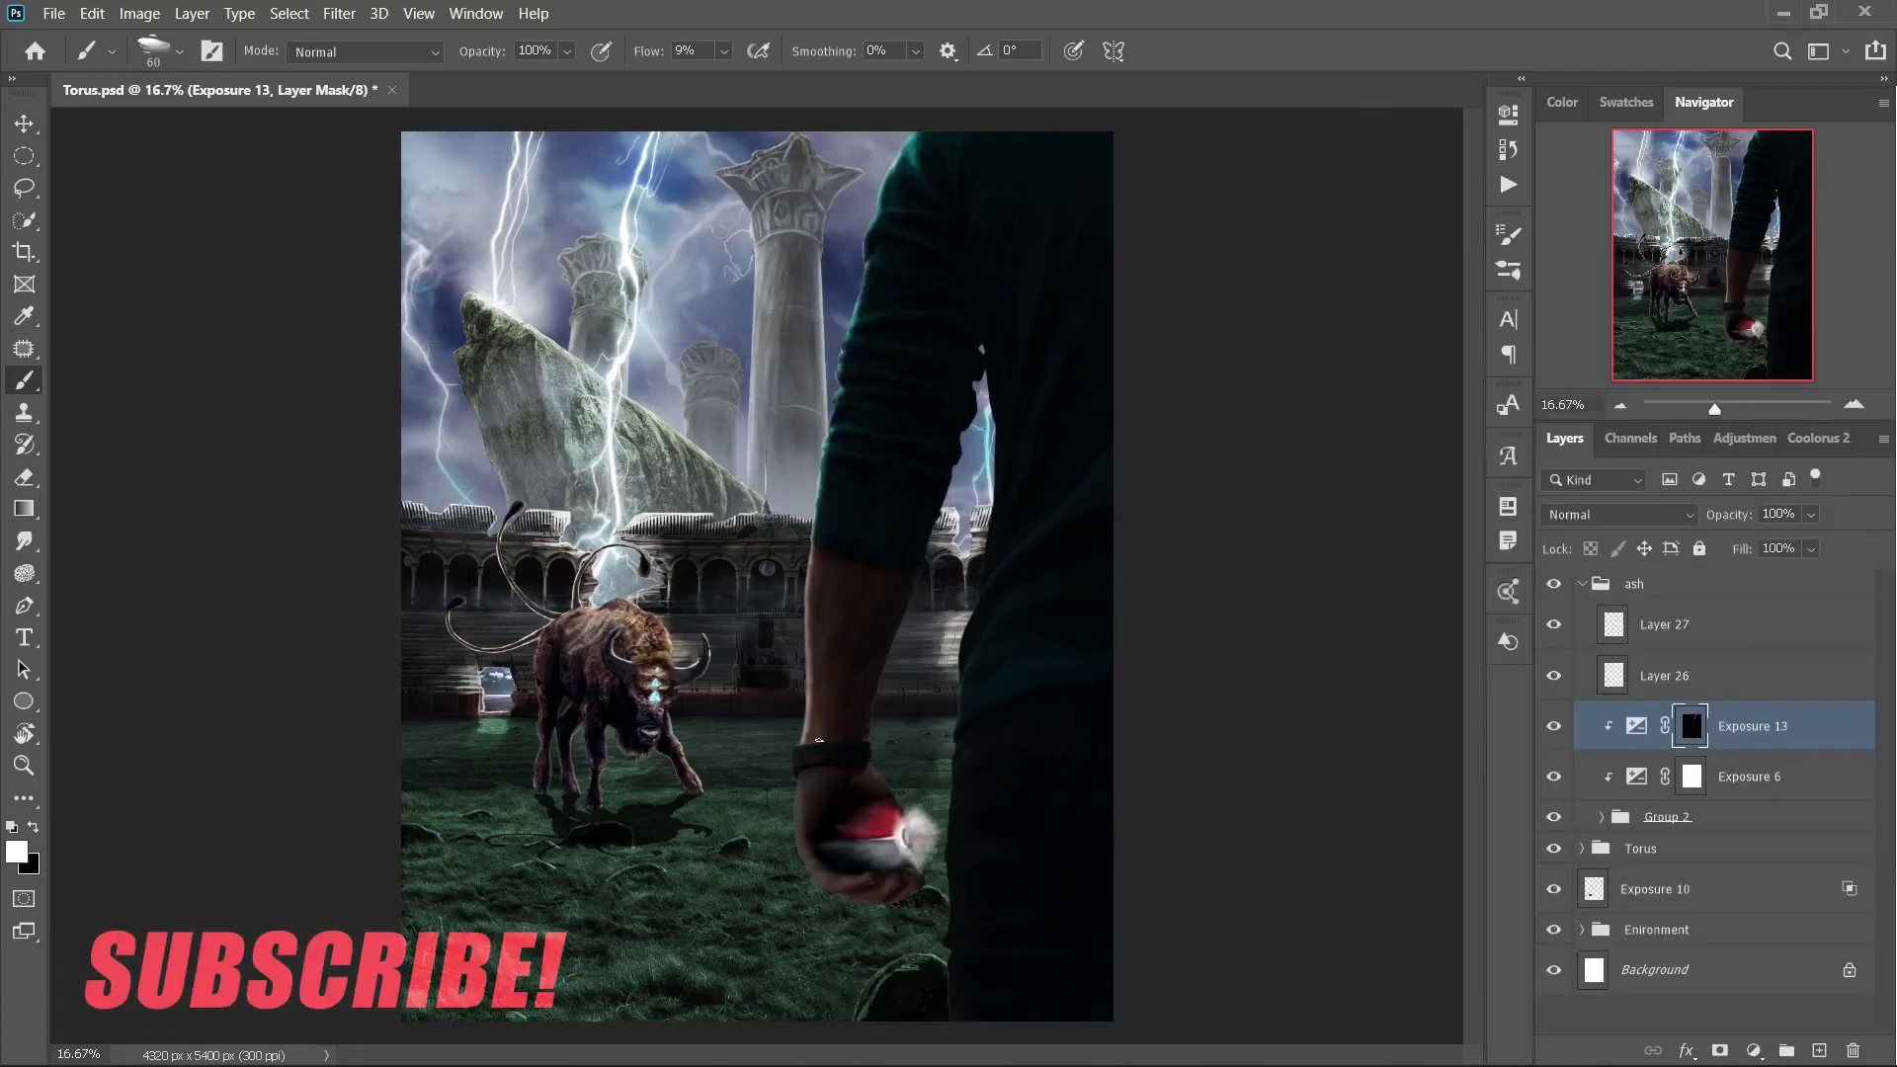
pyautogui.press(']')
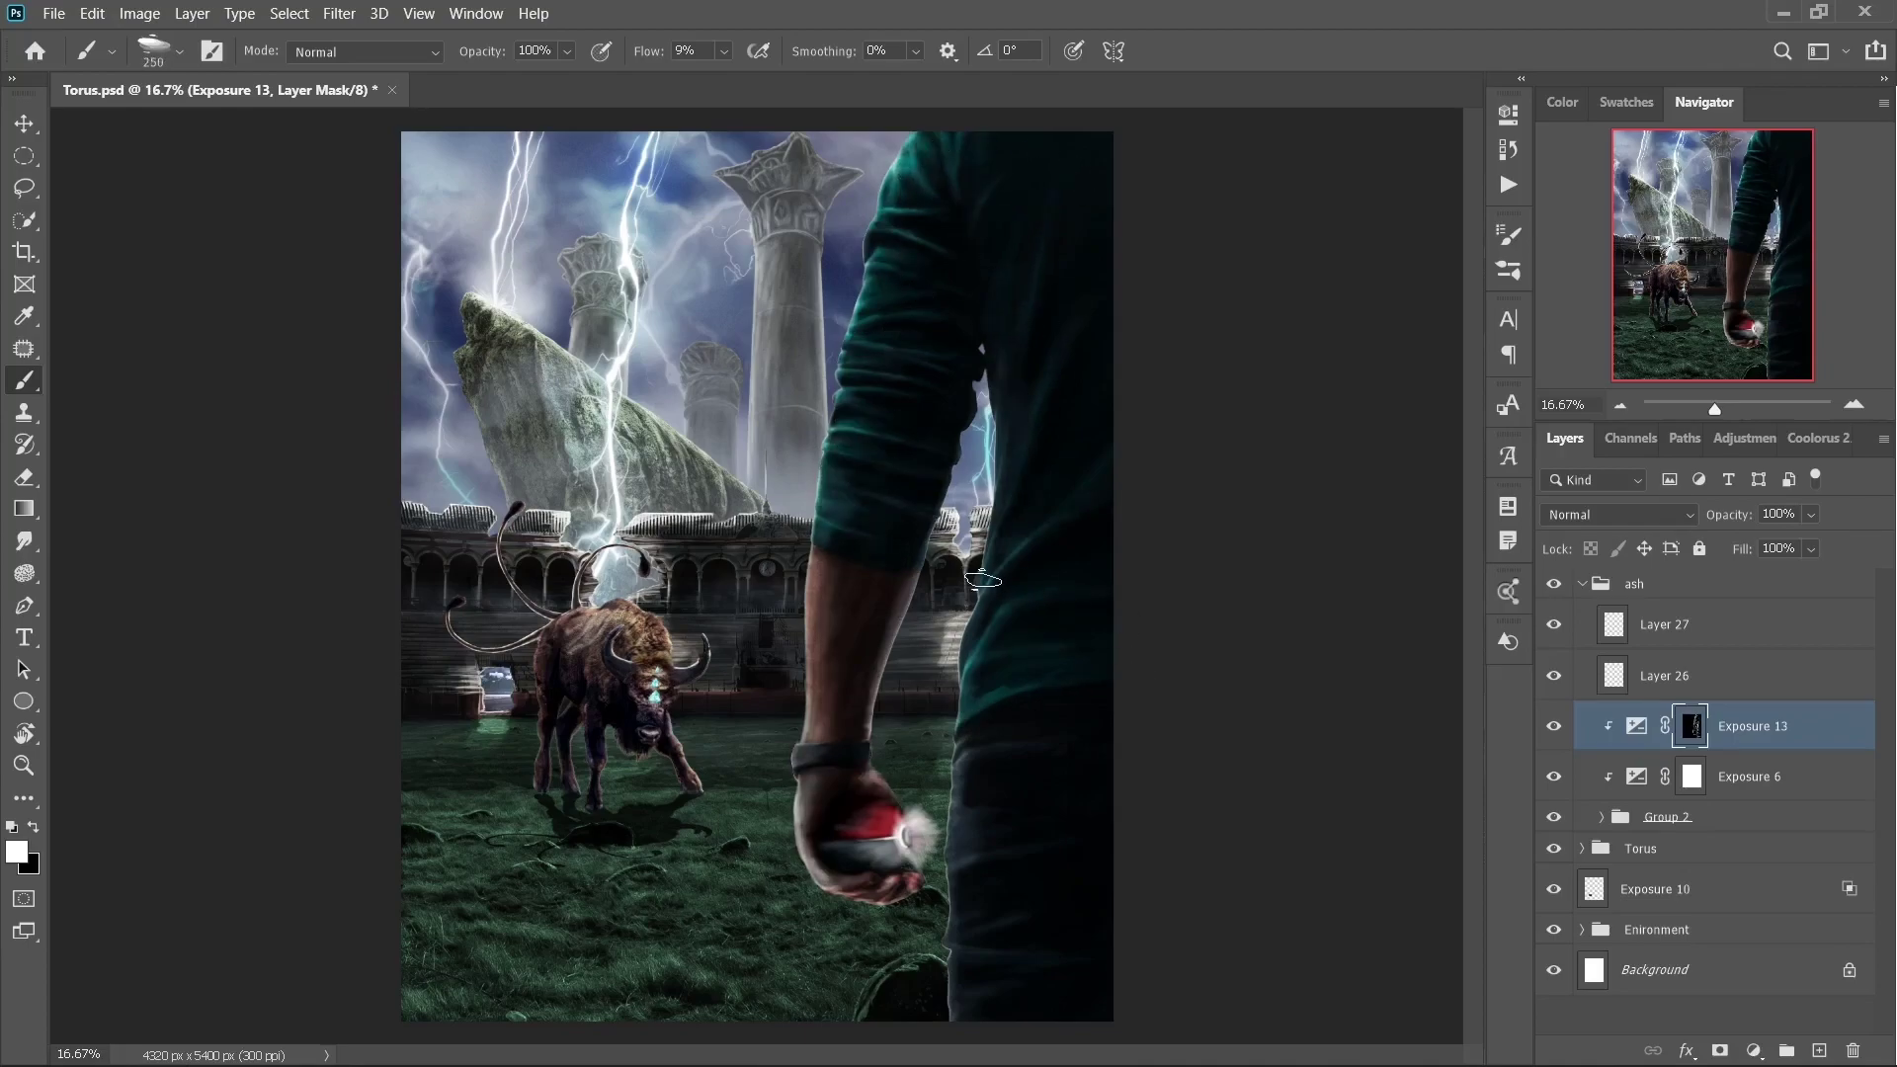
pyautogui.press('F2')
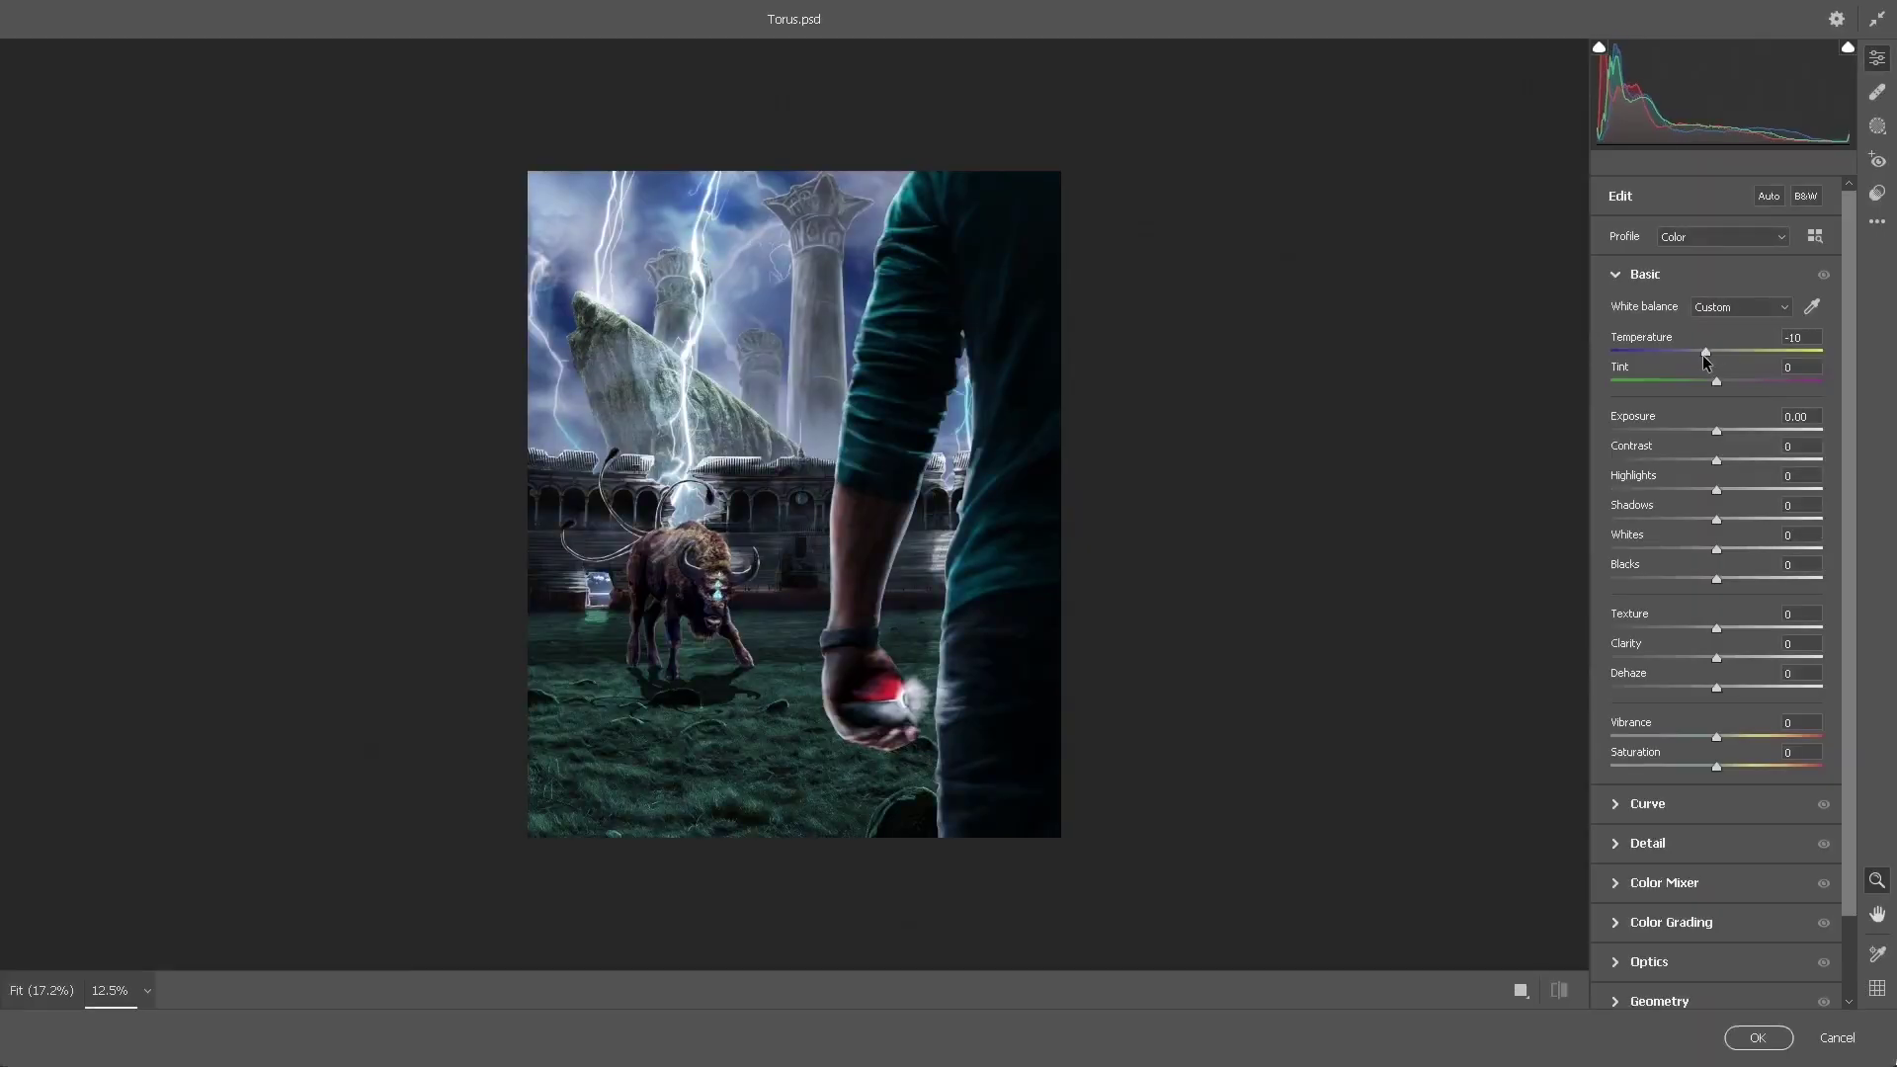
# - Raise whites, deepen blacks, add texture, clarity and dehaze, and pull the curve's shadows down
pyautogui.moveTo(1688, 549); pyautogui.dragTo(1727, 549)
pyautogui.moveTo(1716, 578); pyautogui.dragTo(1728, 628)
pyautogui.moveTo(1716, 658); pyautogui.dragTo(1788, 687)
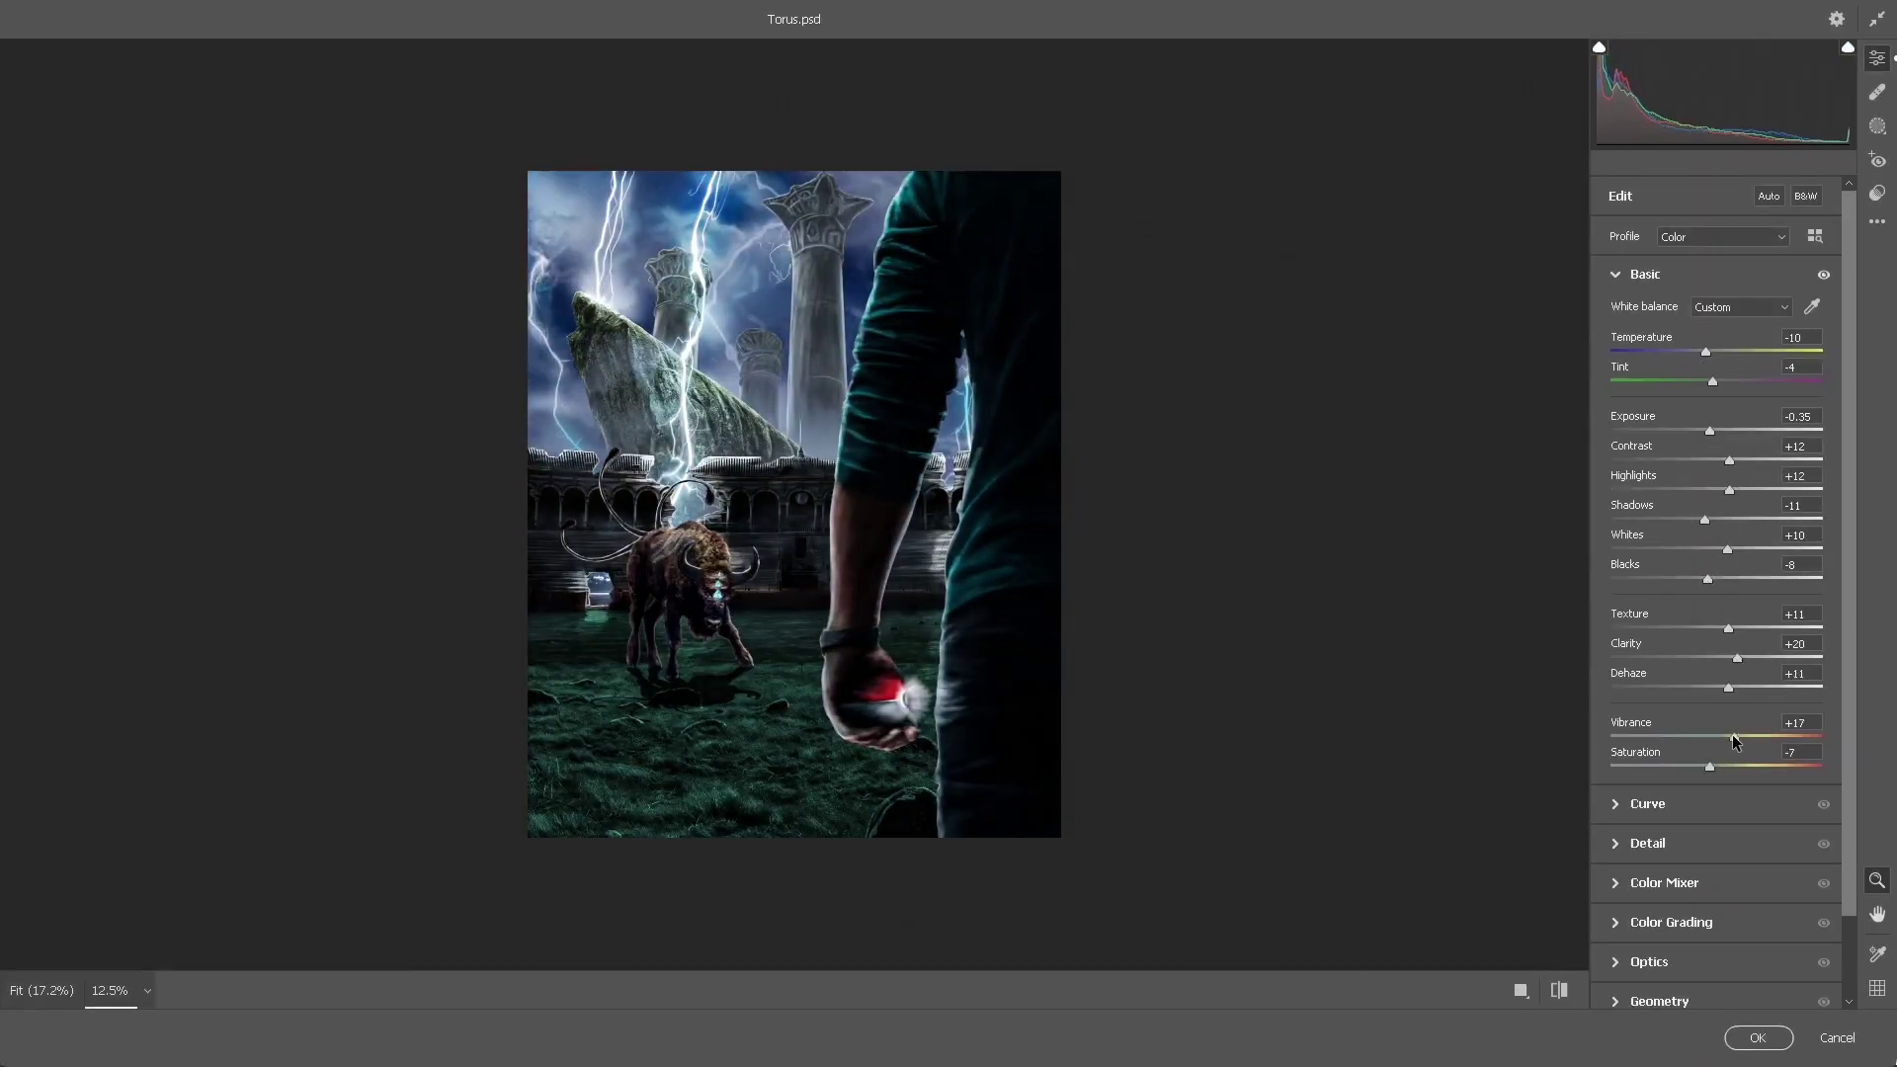
pyautogui.click(1648, 803)
pyautogui.click(1767, 423)
pyautogui.moveTo(1663, 528)
pyautogui.mouseDown()
pyautogui.moveTo(1666, 505)
pyautogui.moveTo(1754, 504)
pyautogui.mouseUp()
# - In the Color Mixer, raise purple saturation, lower blue saturation, and nudge greens and aquas up
pyautogui.hotkey('ctrl', 'alt', '3')
pyautogui.hotkey('ctrl', 'alt', '4')
pyautogui.click(1673, 452)
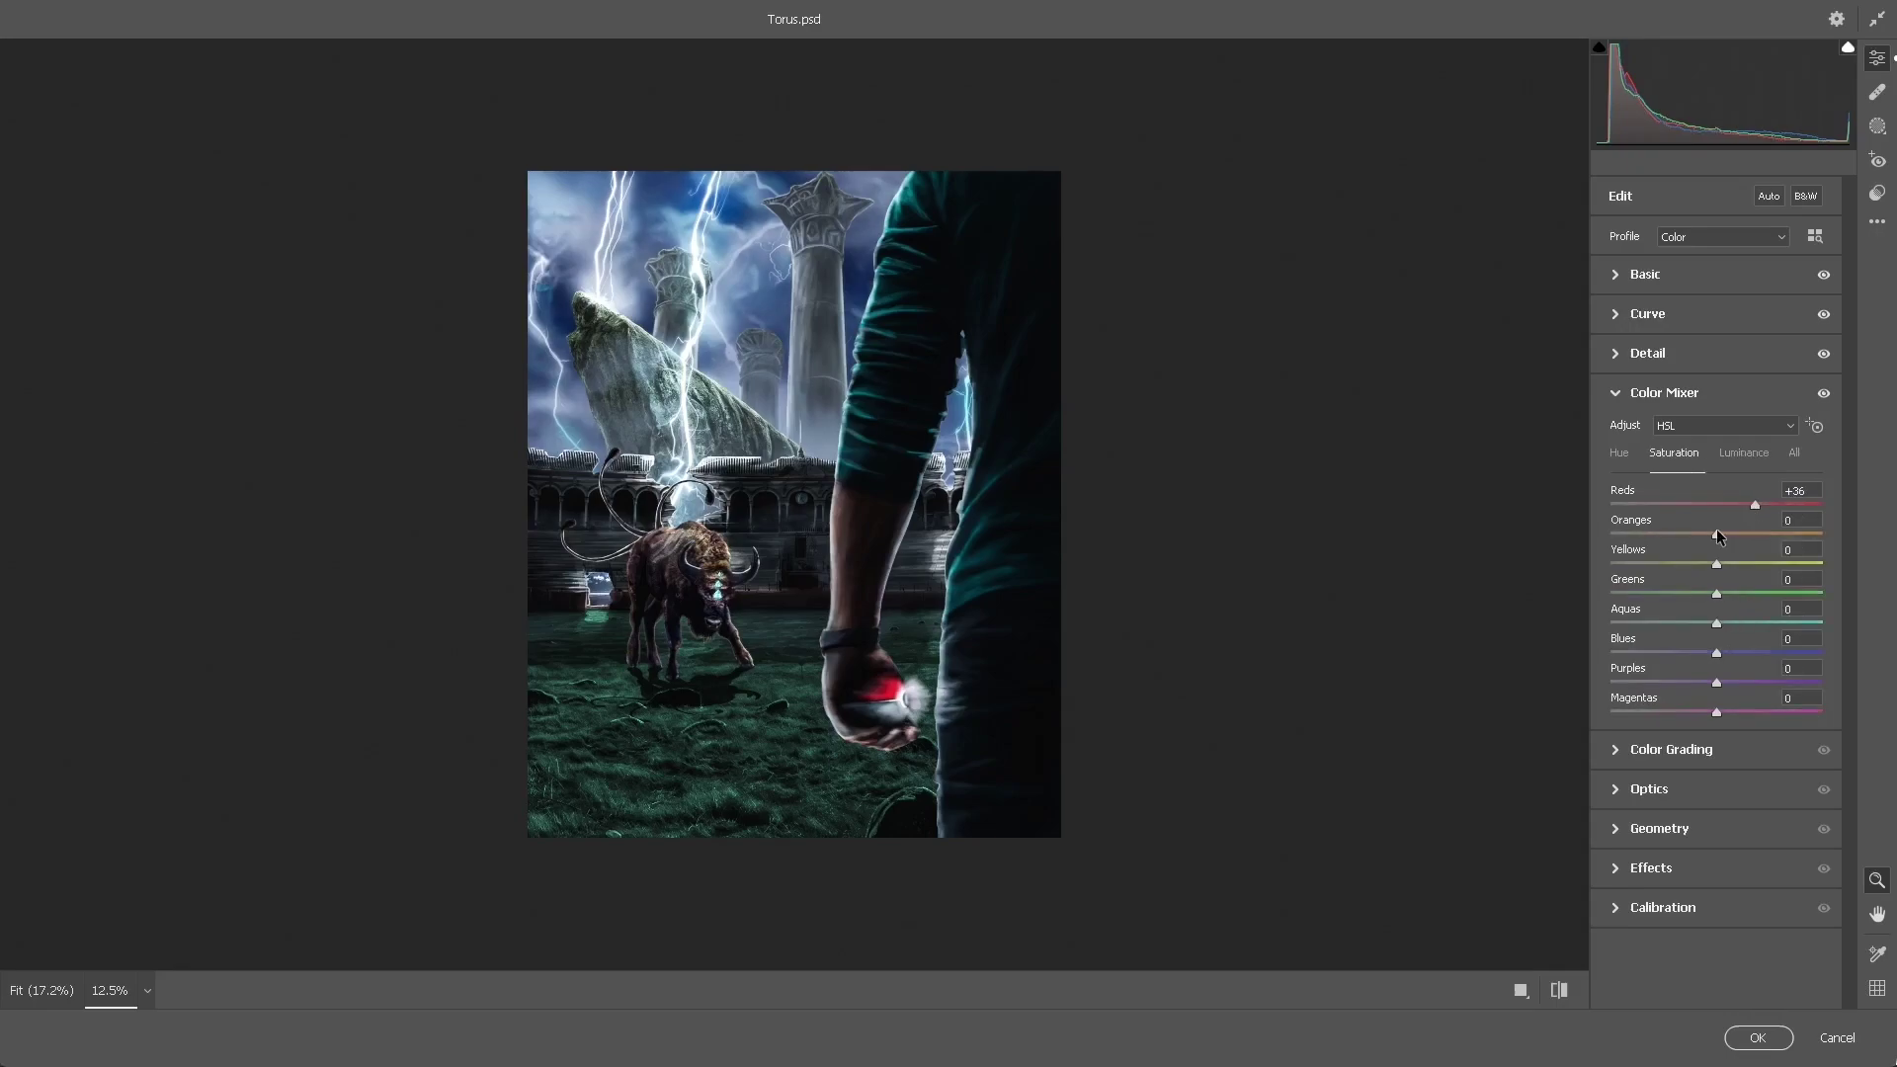
pyautogui.moveTo(1716, 594); pyautogui.dragTo(1721, 593)
pyautogui.moveTo(1716, 623); pyautogui.dragTo(1723, 623)
pyautogui.moveTo(1716, 653); pyautogui.dragTo(1821, 683)
pyautogui.click(1618, 452)
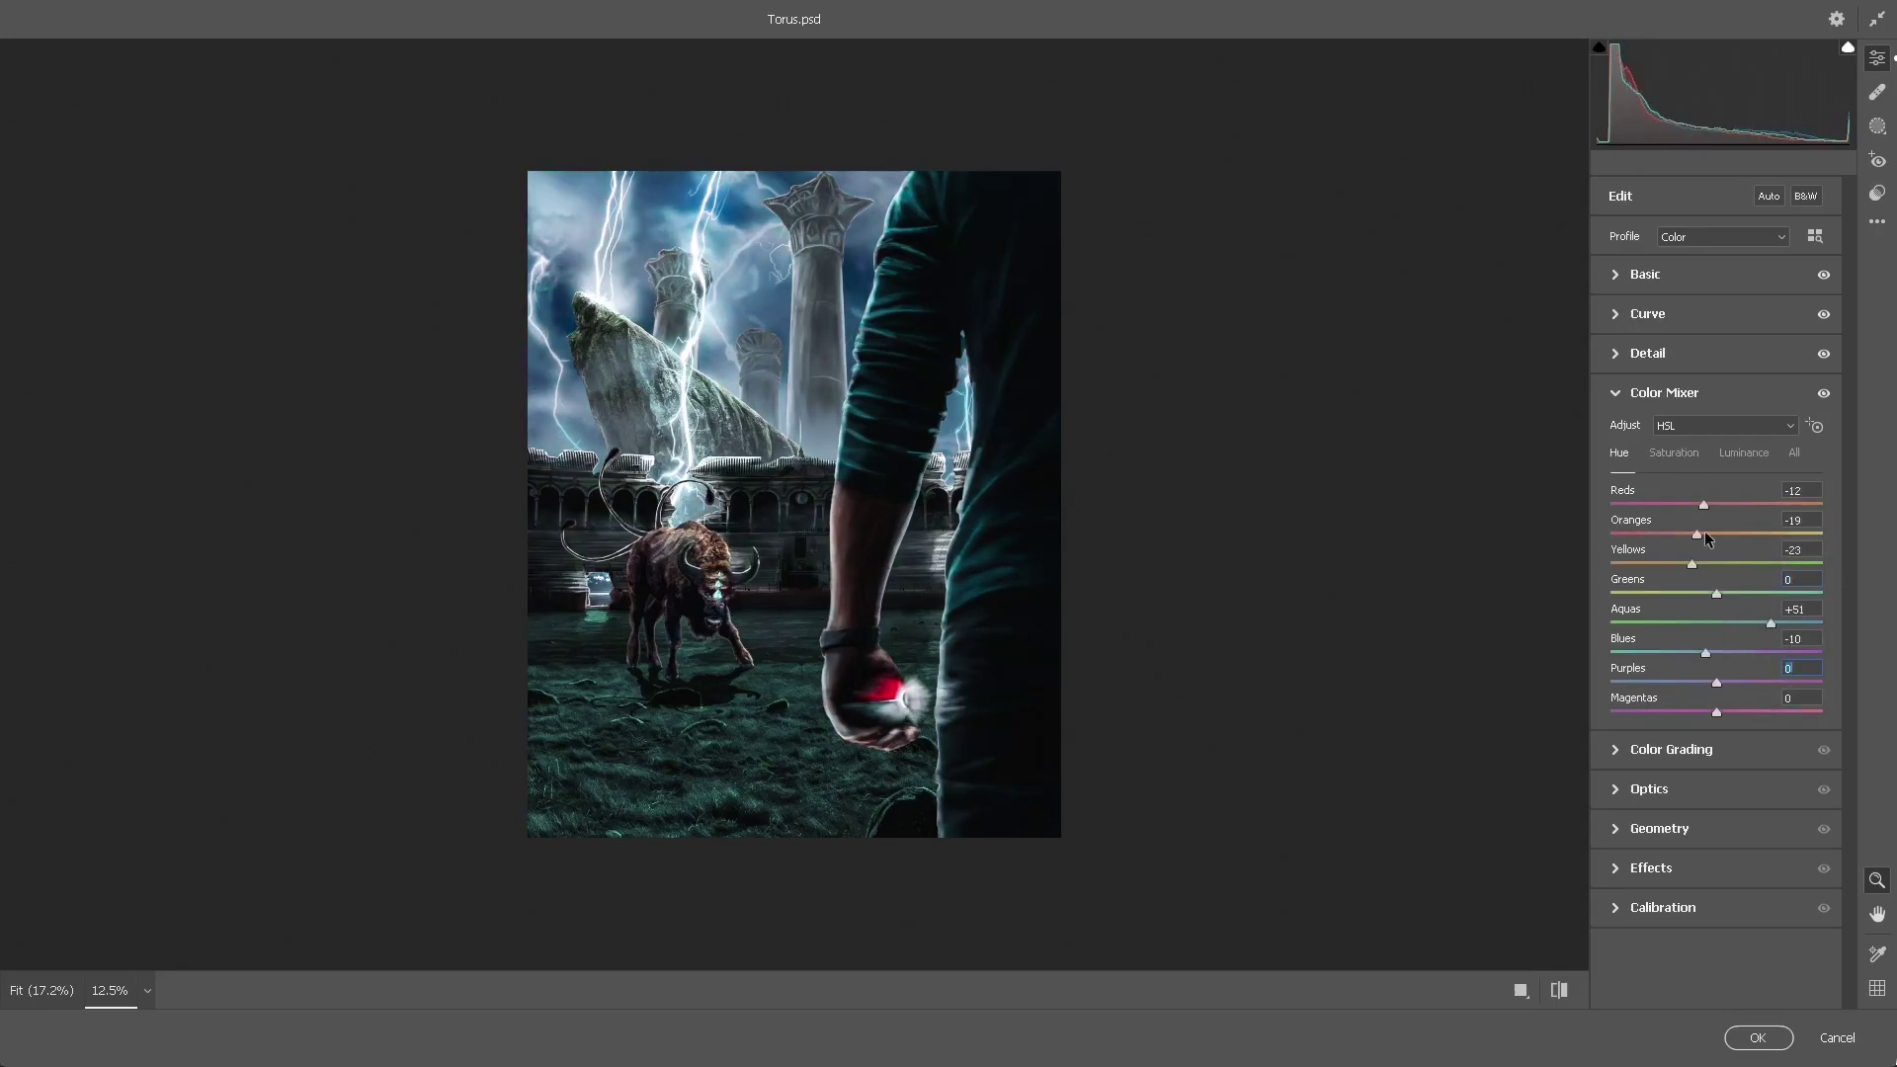
pyautogui.click(1670, 749)
# - Move from Color Grading to the Effects grain/vignette controls and the Calibration settings
pyautogui.click(1671, 432)
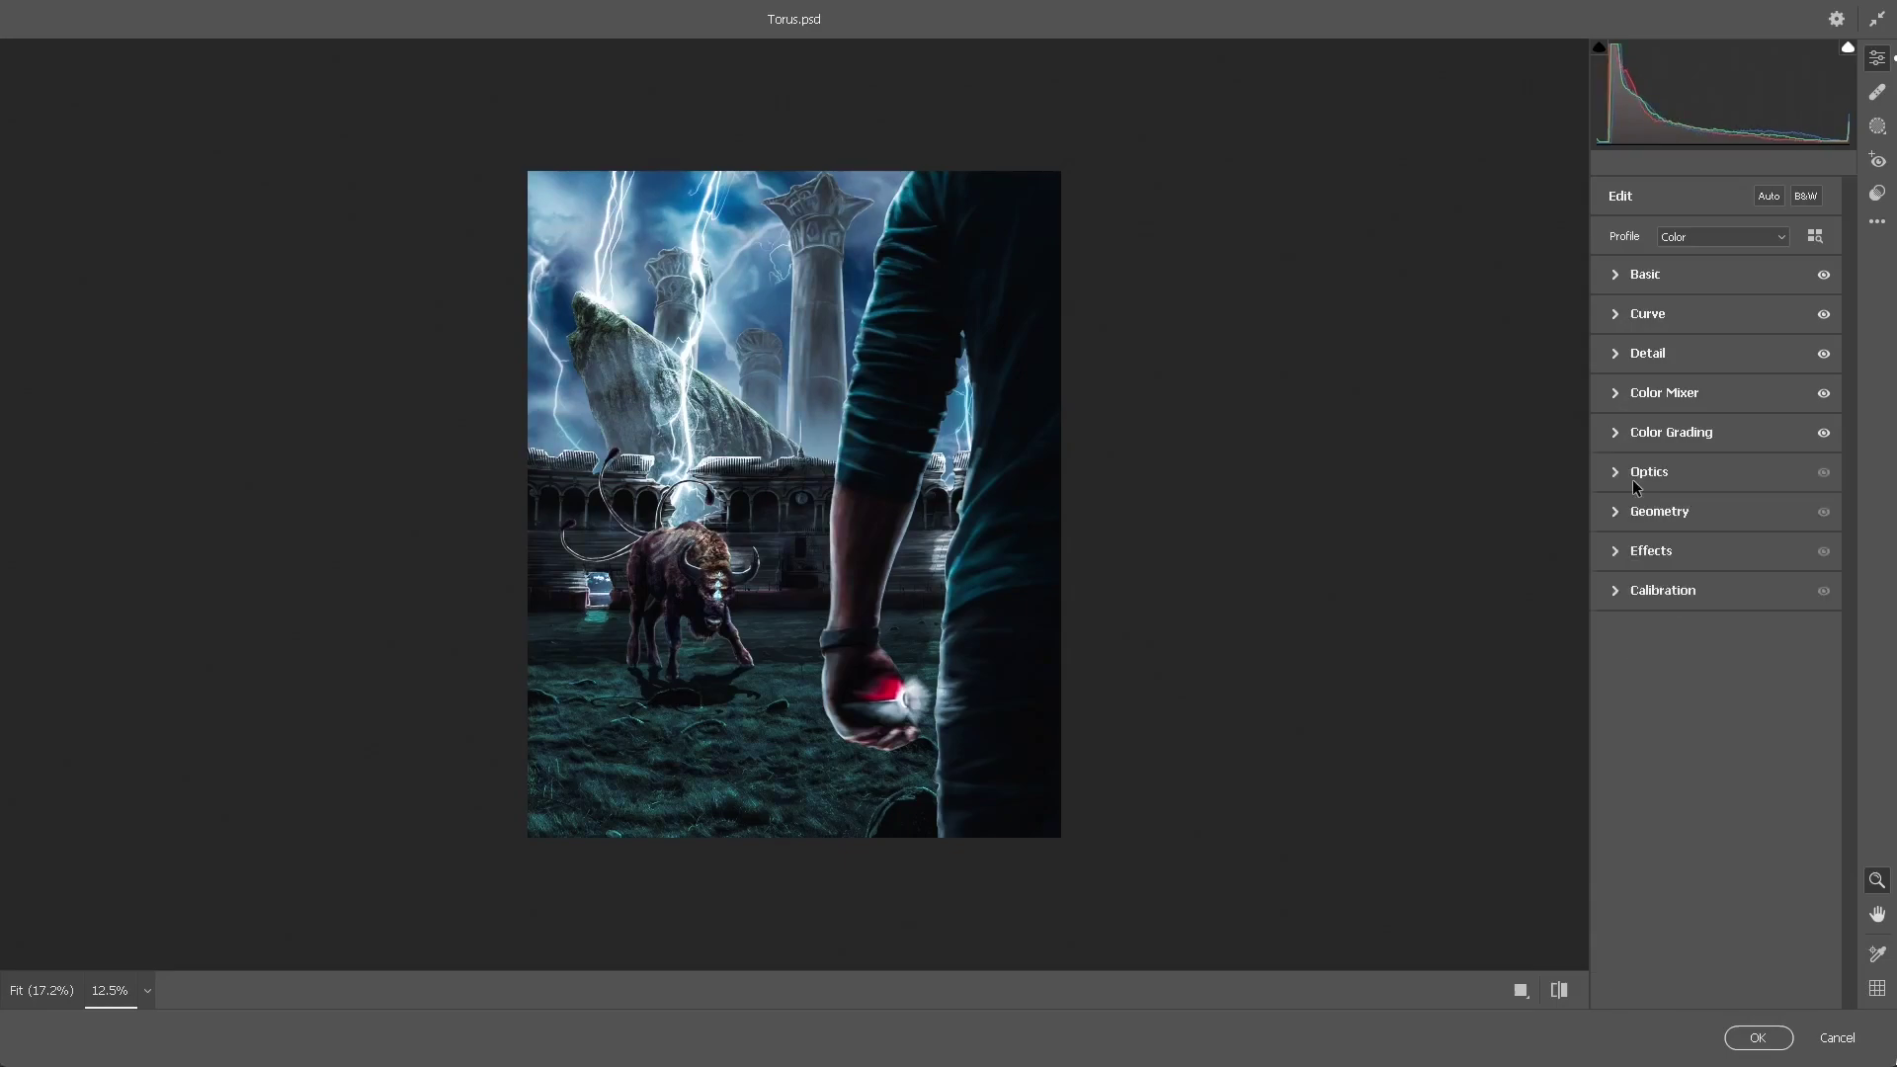
pyautogui.click(1651, 550)
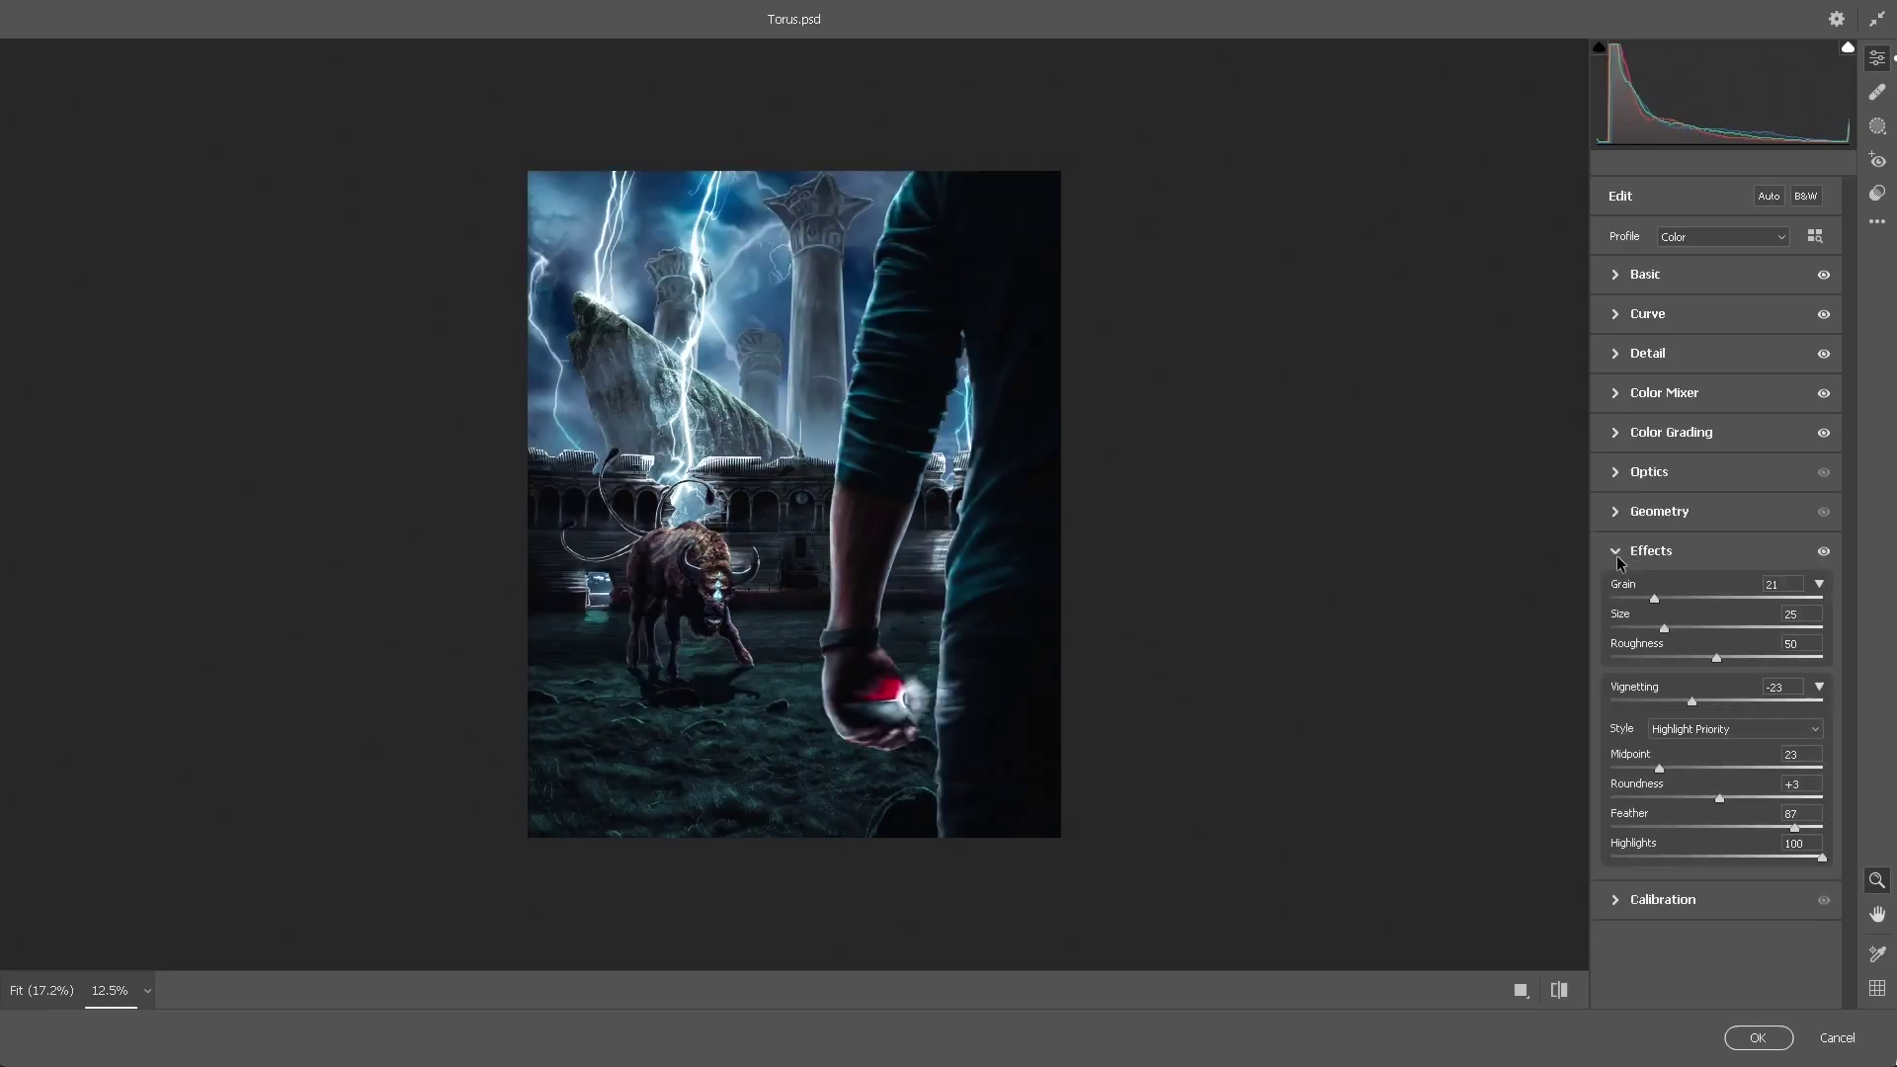
pyautogui.click(1663, 899)
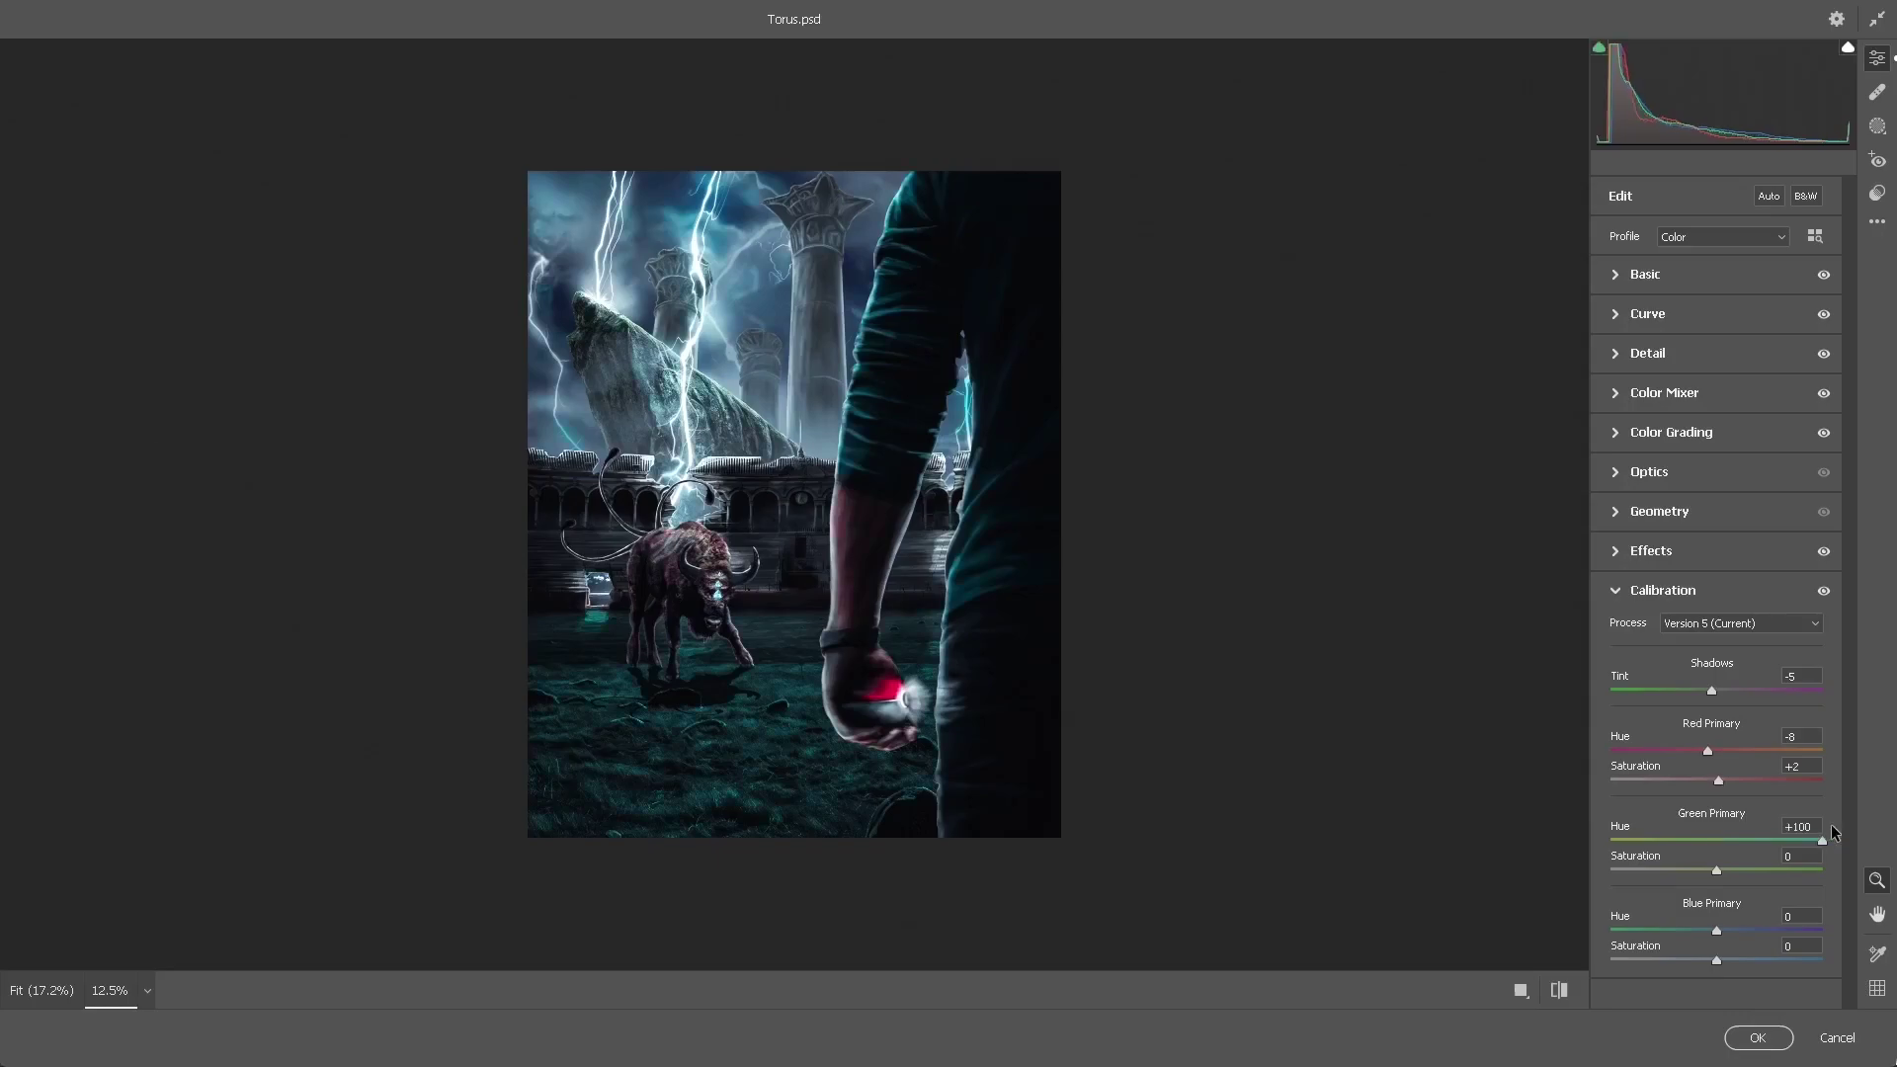